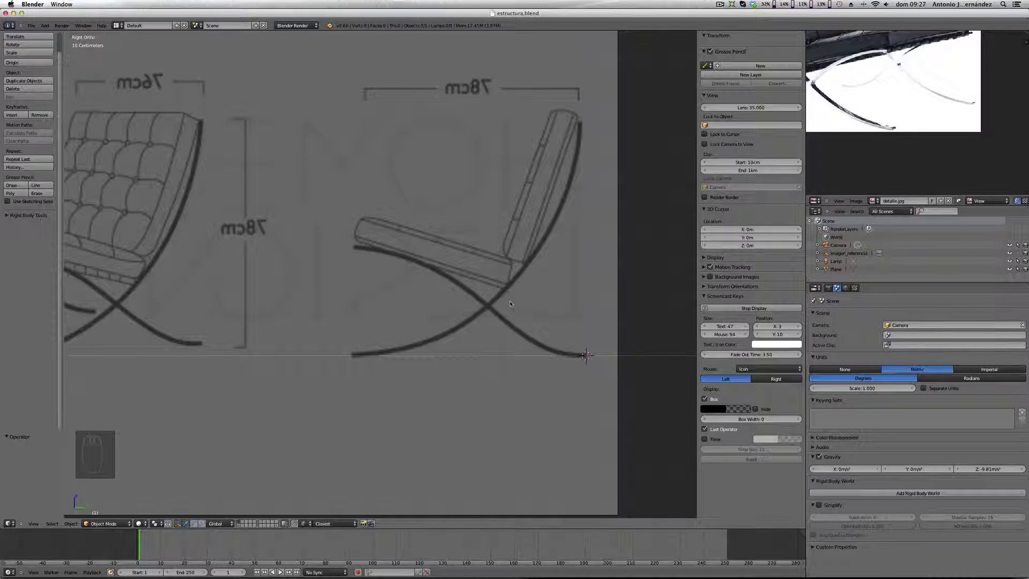
# Step: Add a Bezier curve at the 3D cursor and rotate it 90° about the Z axis
pyautogui.hotkey('shift', 'a')
pyautogui.moveTo(510, 304)
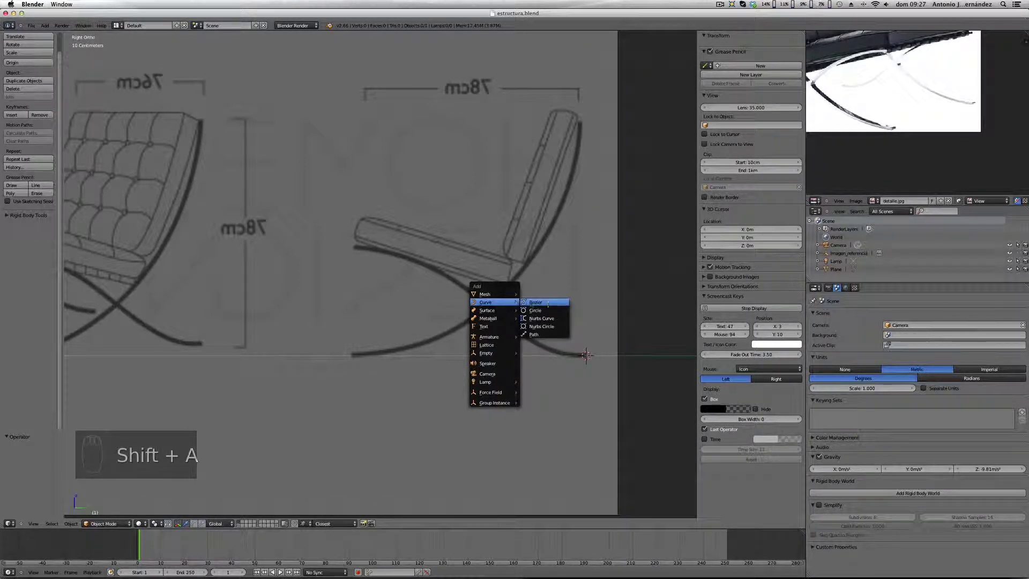
pyautogui.click(536, 303)
pyautogui.moveTo(518, 320); pyautogui.dragTo(544, 339, button='middle')
pyautogui.keyDown('shift'); pyautogui.moveTo(609, 328); pyautogui.dragTo(485, 291, button='middle'); pyautogui.keyUp('shift')
pyautogui.press('r')
pyautogui.press('z')
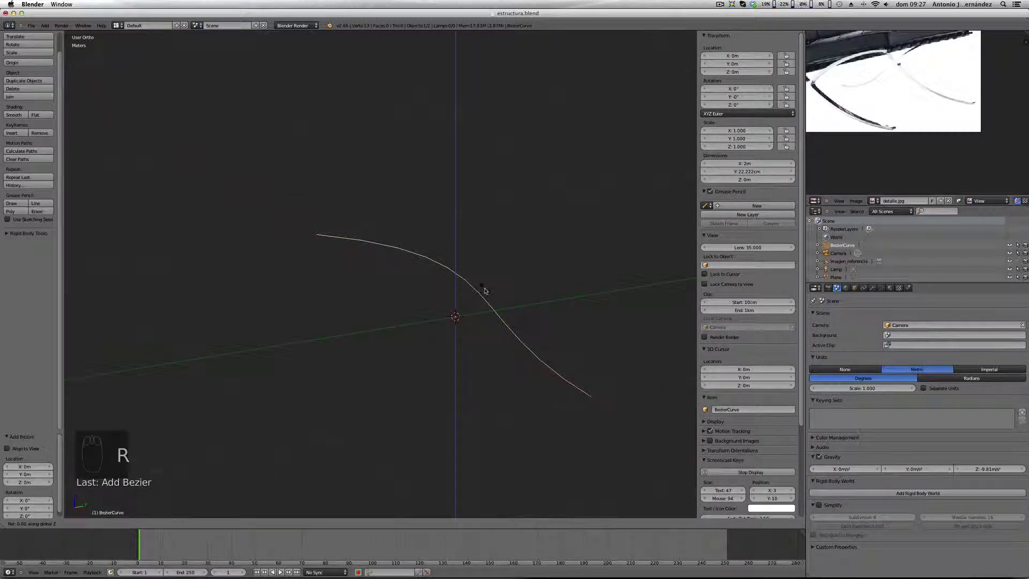
pyautogui.press('9')
pyautogui.press('0')
pyautogui.press('Return')
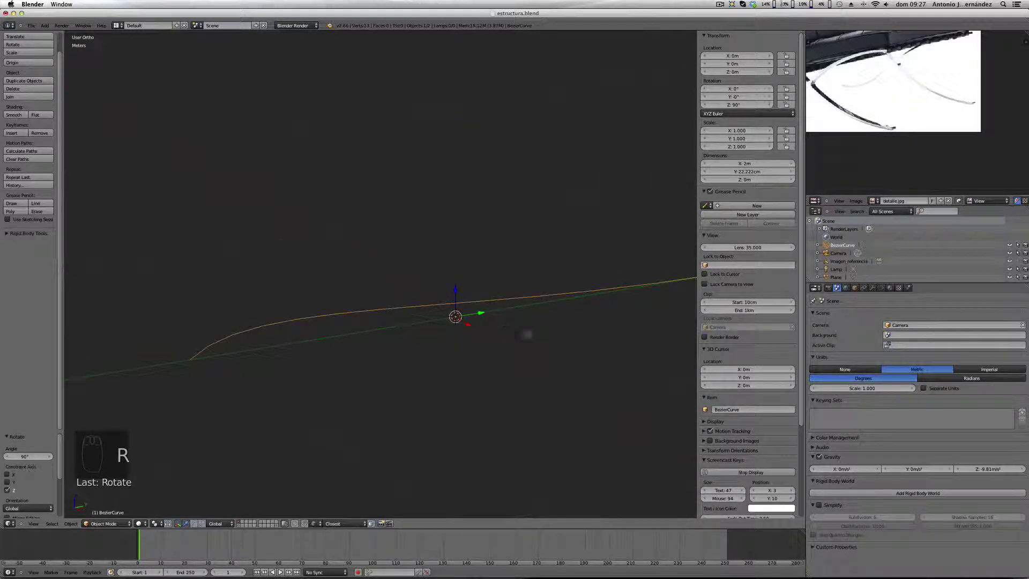
# Step: Set the Bezier curve's extrusion to 8 mm in its geometry settings
pyautogui.click(882, 290)
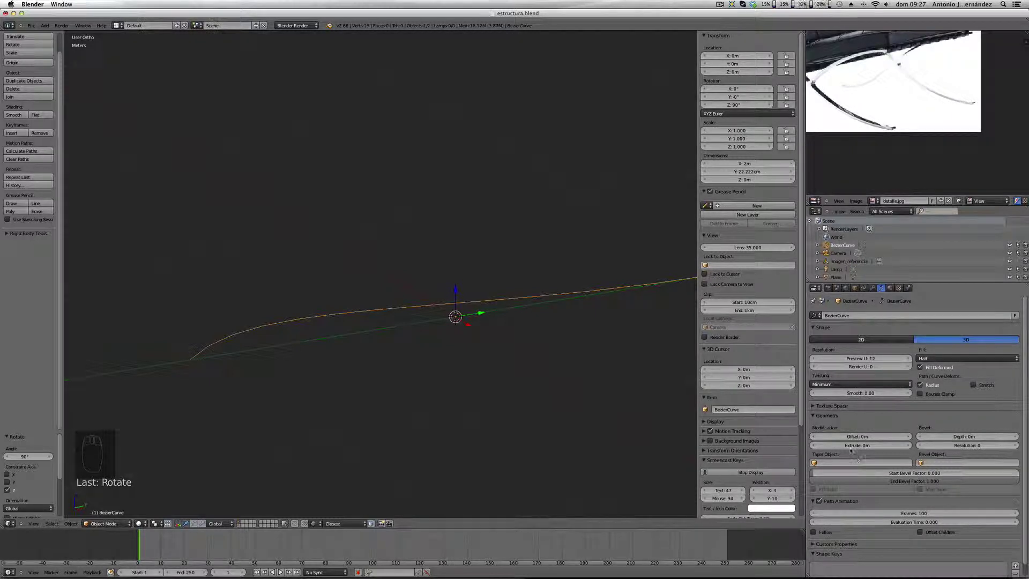
pyautogui.moveTo(857, 445); pyautogui.dragTo(864, 445)
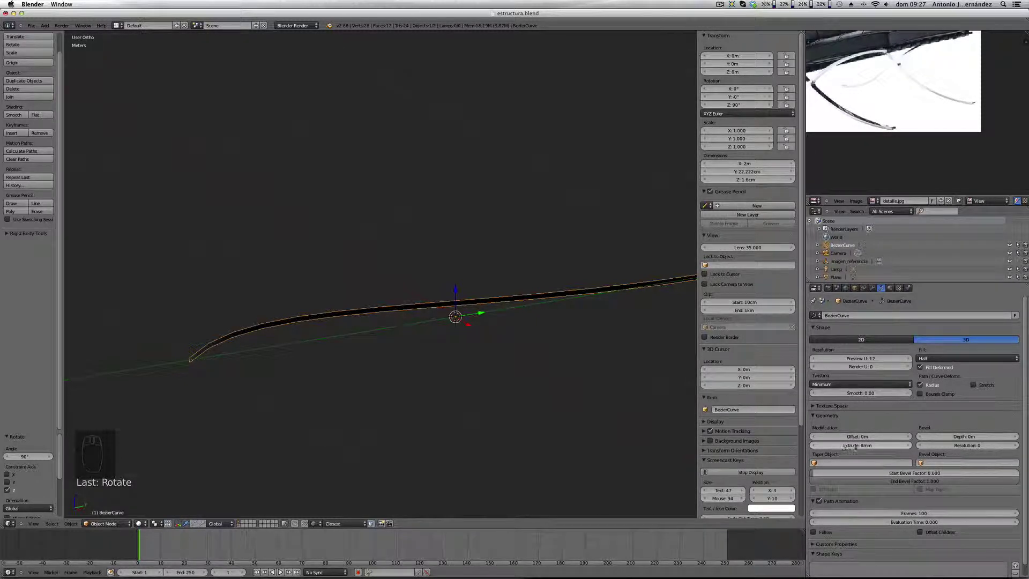
pyautogui.click(853, 445)
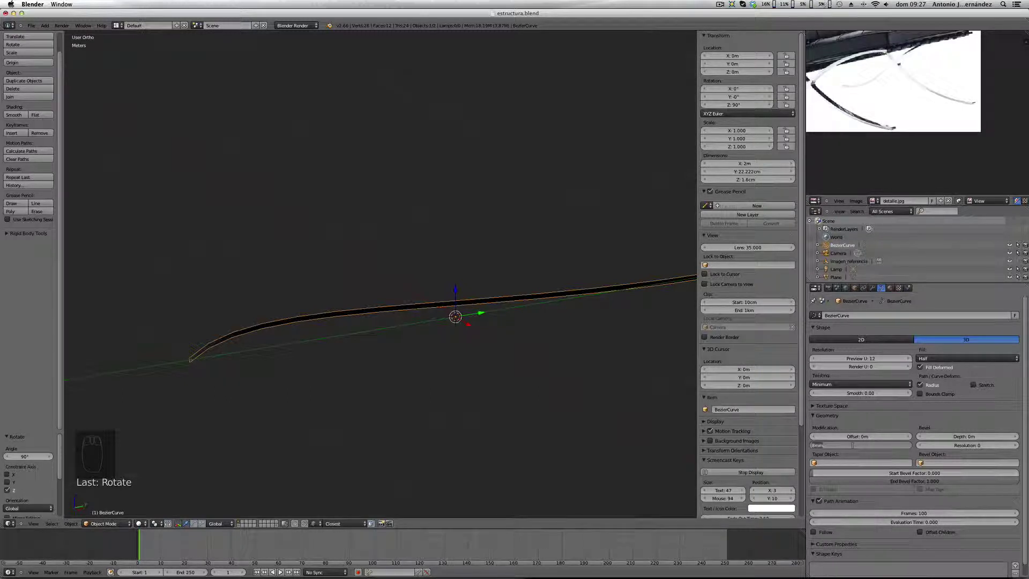
pyautogui.press('BackSpace')
pyautogui.press('BackSpace')
pyautogui.write('mm')
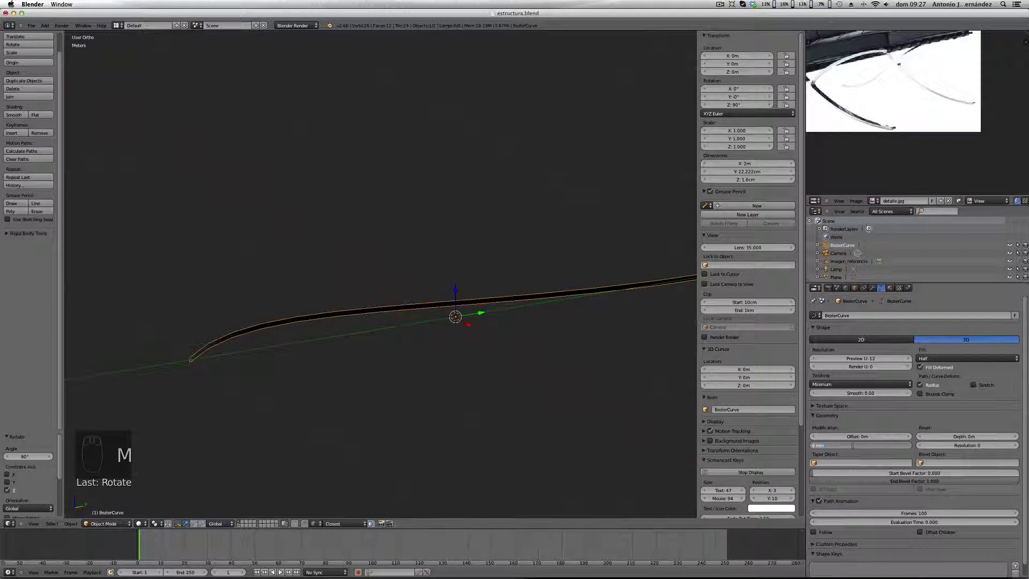
pyautogui.press('Return')
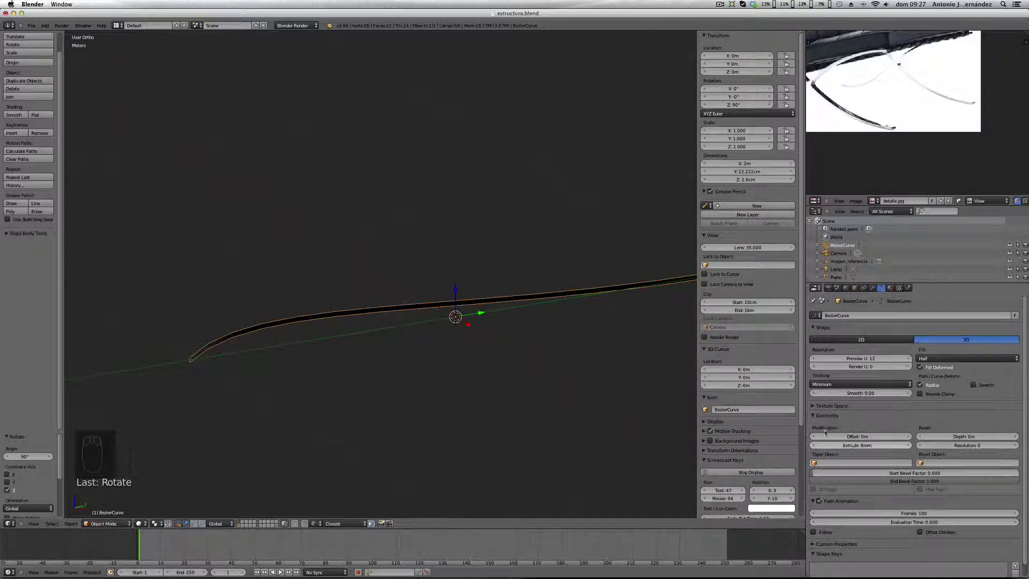
# Step: In wireframe edit mode and right view, move the curve's far control point onto the long leg's floor end, at about X -78 cm
pyautogui.press('KP_3')
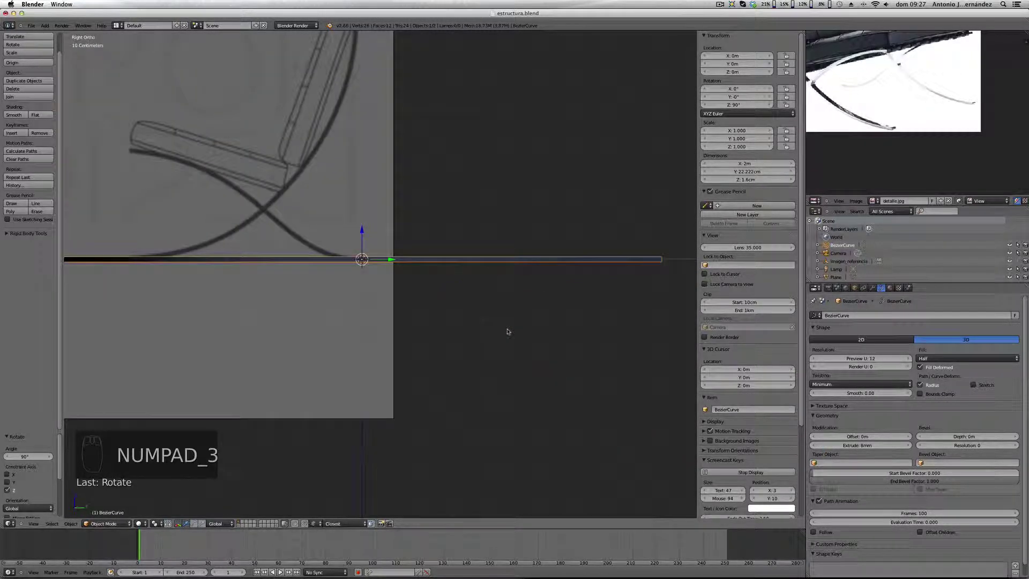
pyautogui.scroll(-5, 501, 289)
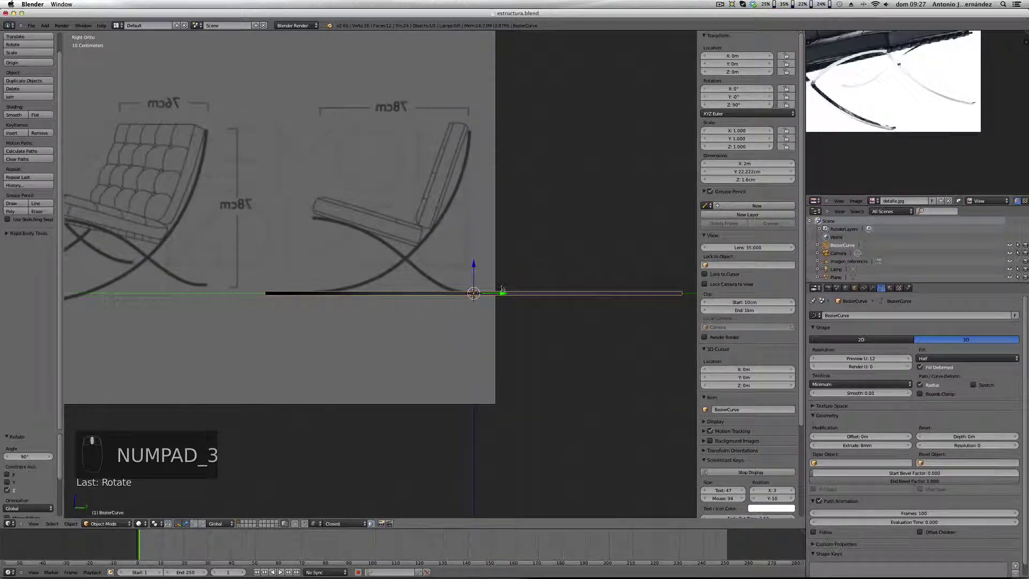
pyautogui.press('Tab')
pyautogui.scroll(1, 461, 306)
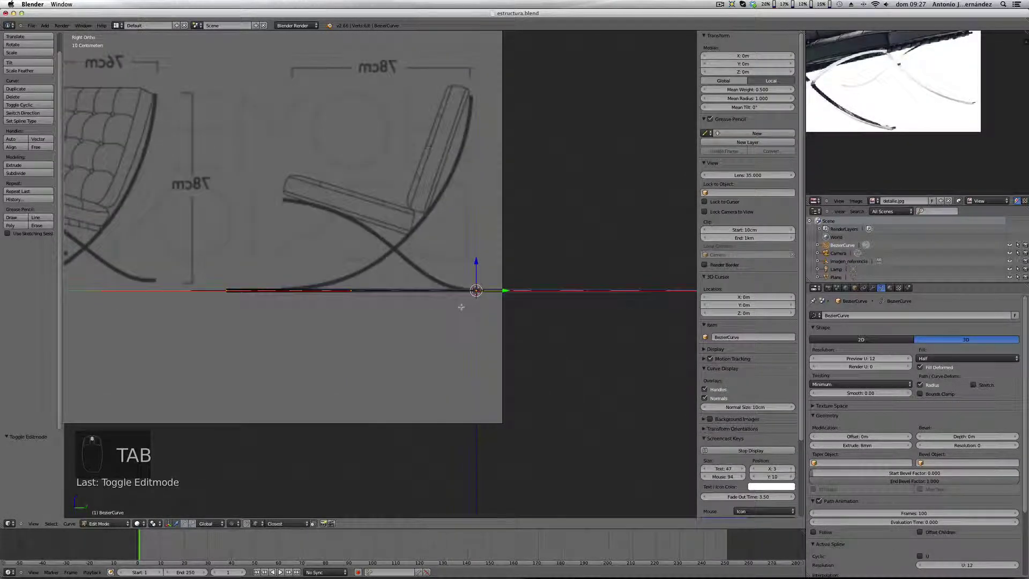
pyautogui.press('z')
pyautogui.scroll(1, 481, 281)
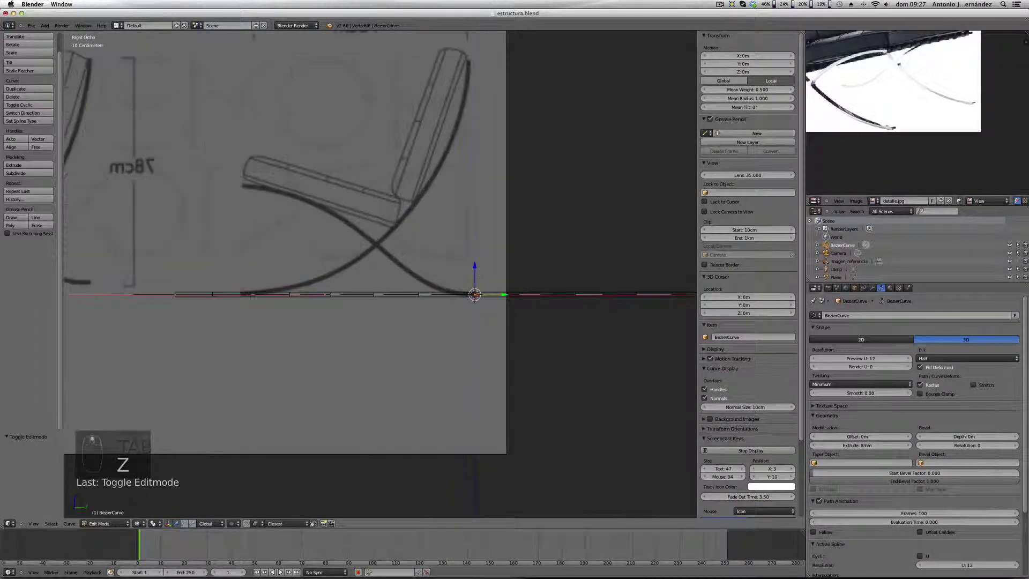
pyautogui.rightClick(175, 294)
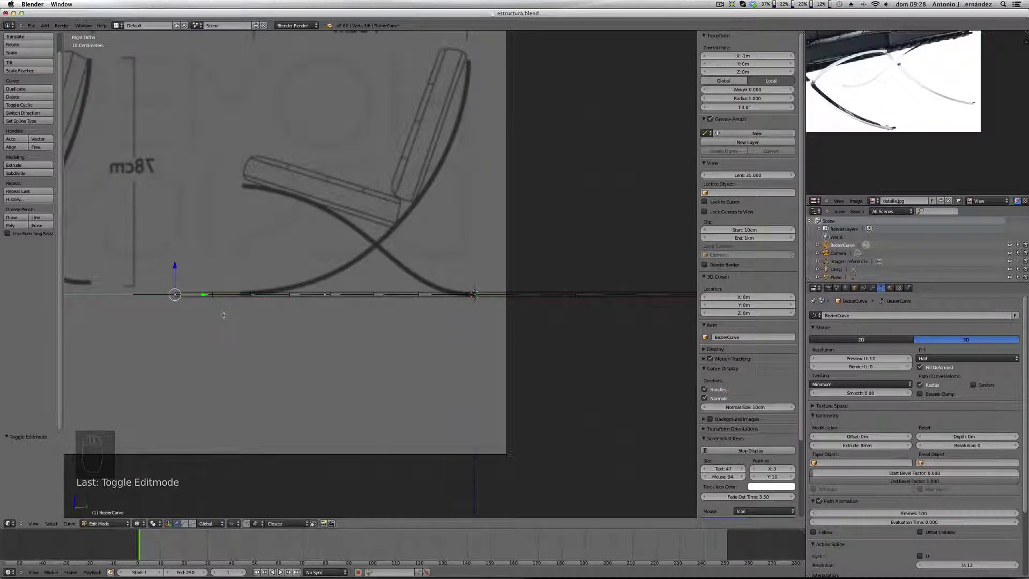
pyautogui.press('g')
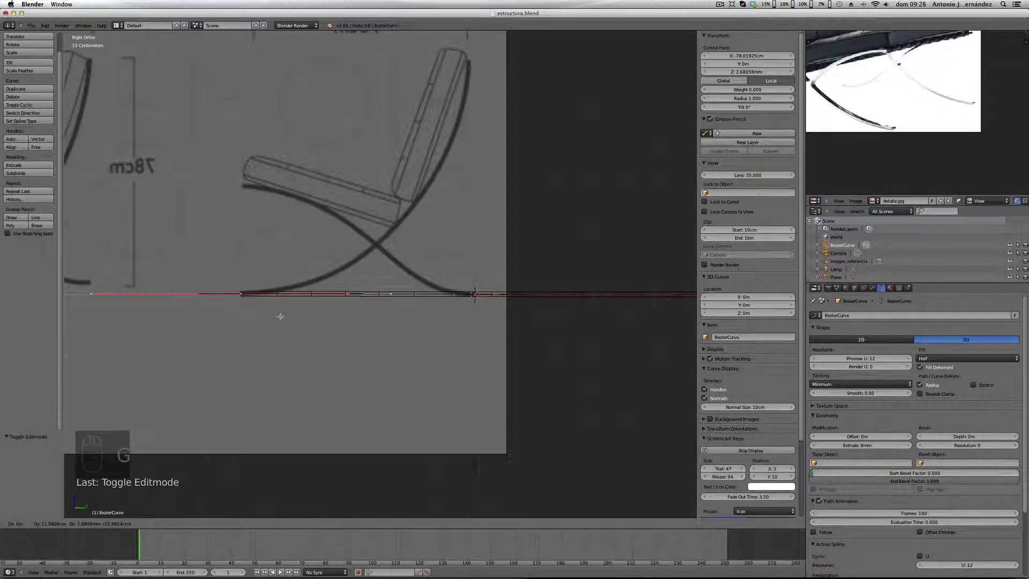
pyautogui.click(281, 317)
# Step: Rotate the floor control point -45° about the global Z axis to align its handles with the side plane
pyautogui.scroll(-2, 280, 317)
pyautogui.moveTo(280, 316); pyautogui.dragTo(370, 303, button='middle')
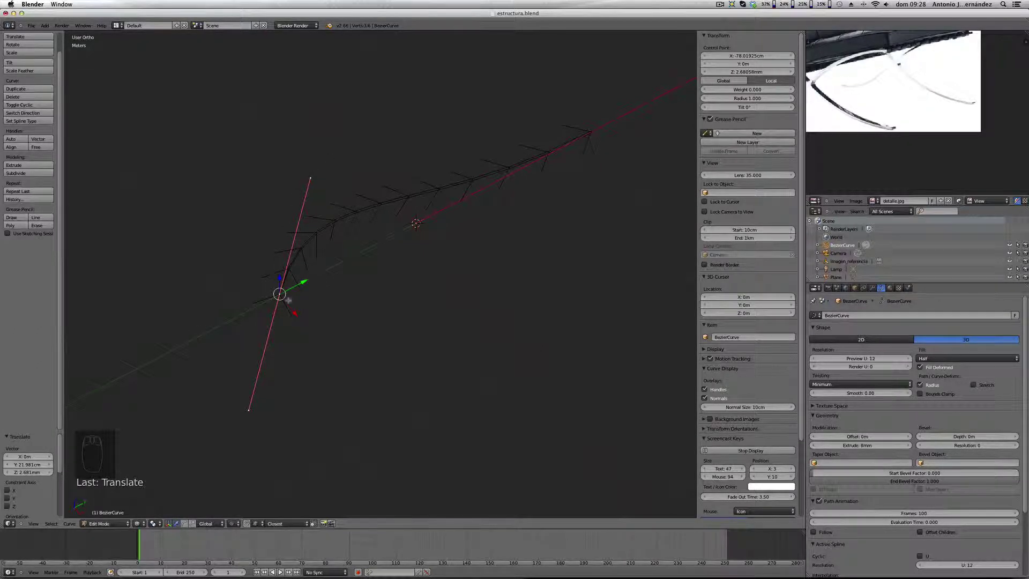
pyautogui.press('r')
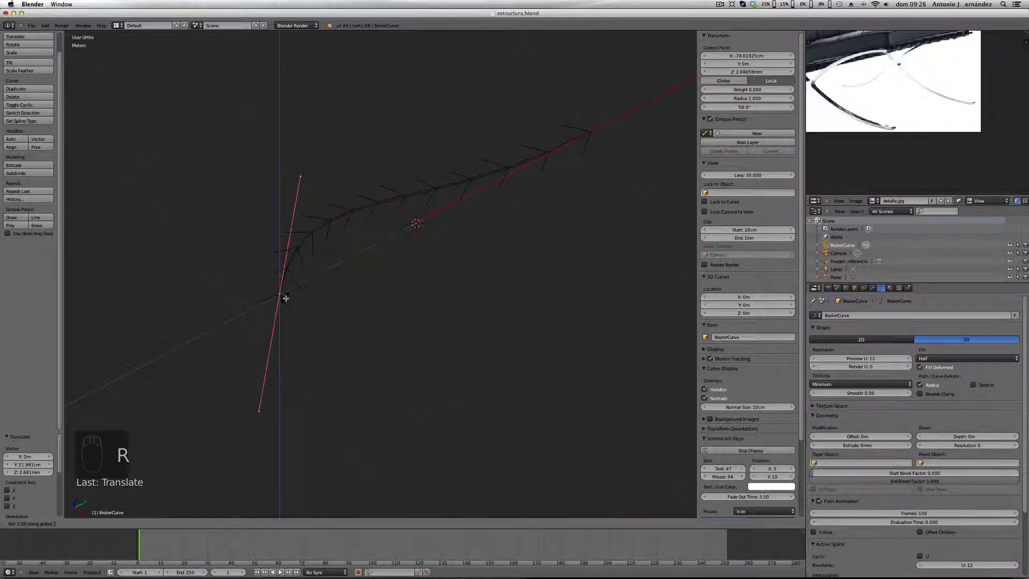
pyautogui.write('-45')
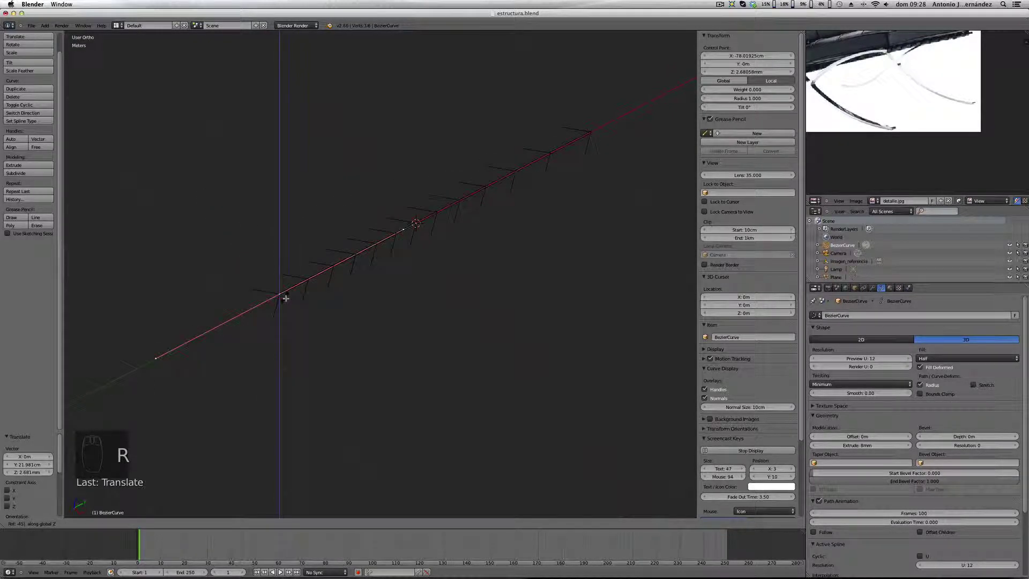
pyautogui.press('Return')
# Step: In right view, move the curve's other end point to the backrest bar's upper tip, at about X -2 cm, Z 77.8 cm
pyautogui.moveTo(245, 374); pyautogui.dragTo(269, 320, button='middle')
pyautogui.press('KP_3')
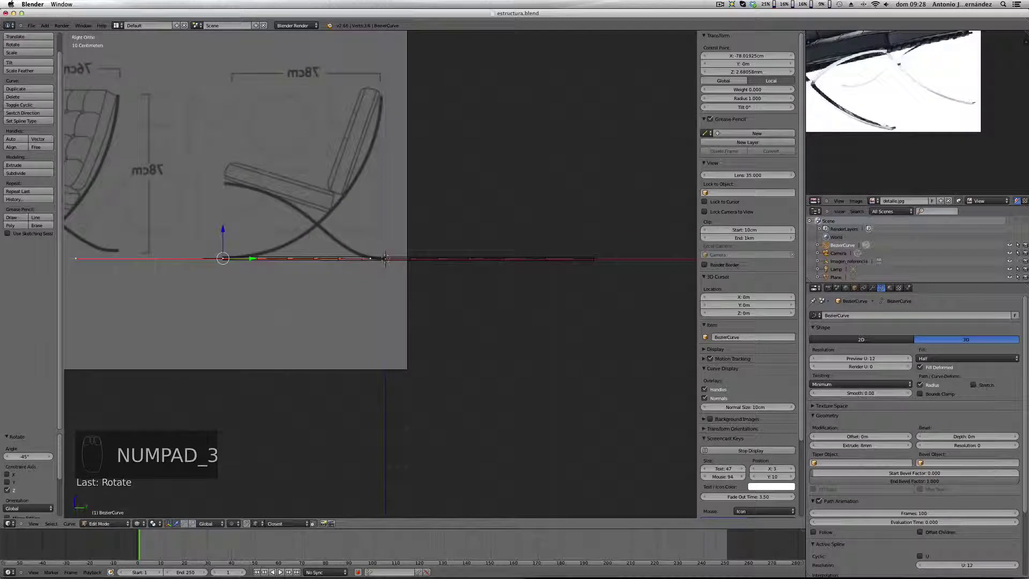
pyautogui.rightClick(657, 254)
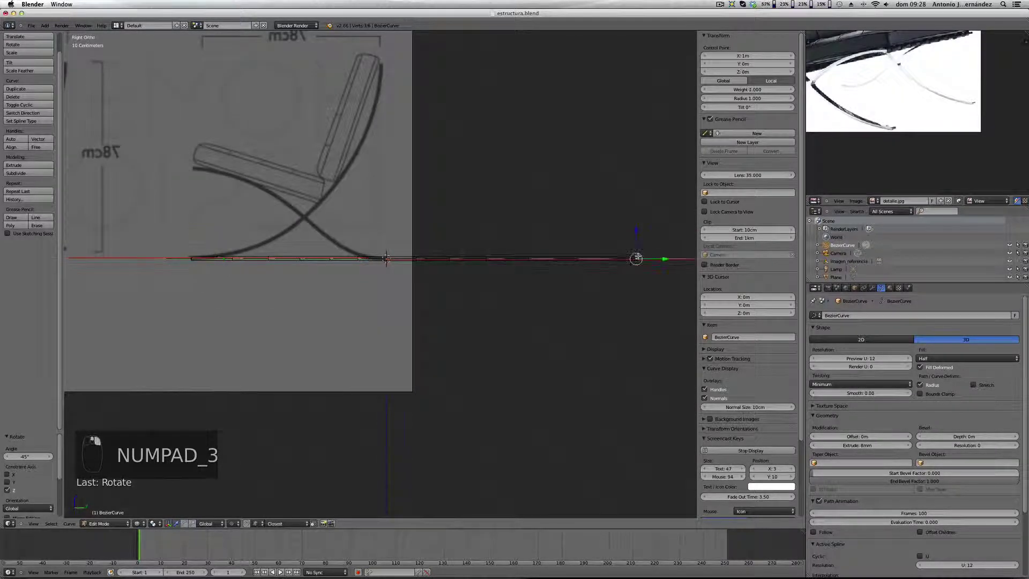
pyautogui.press('g')
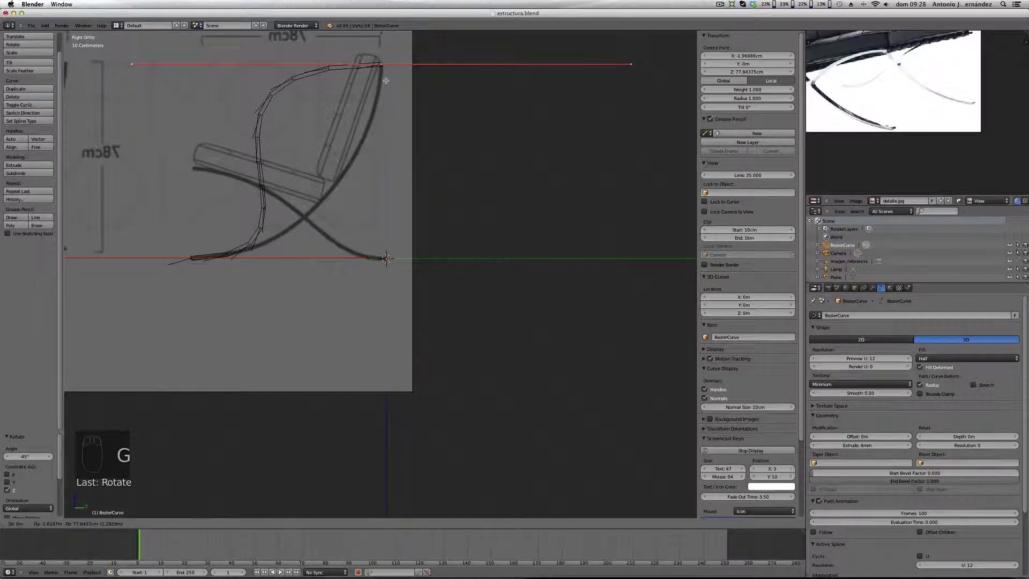
pyautogui.click(386, 82)
# Step: Rotate the upper control point 90° so that its handles stand vertically
pyautogui.scroll(1, 362, 119)
pyautogui.keyDown('shift'); pyautogui.moveTo(363, 119); pyautogui.dragTo(387, 229, button='middle'); pyautogui.keyUp('shift')
pyautogui.write('r')
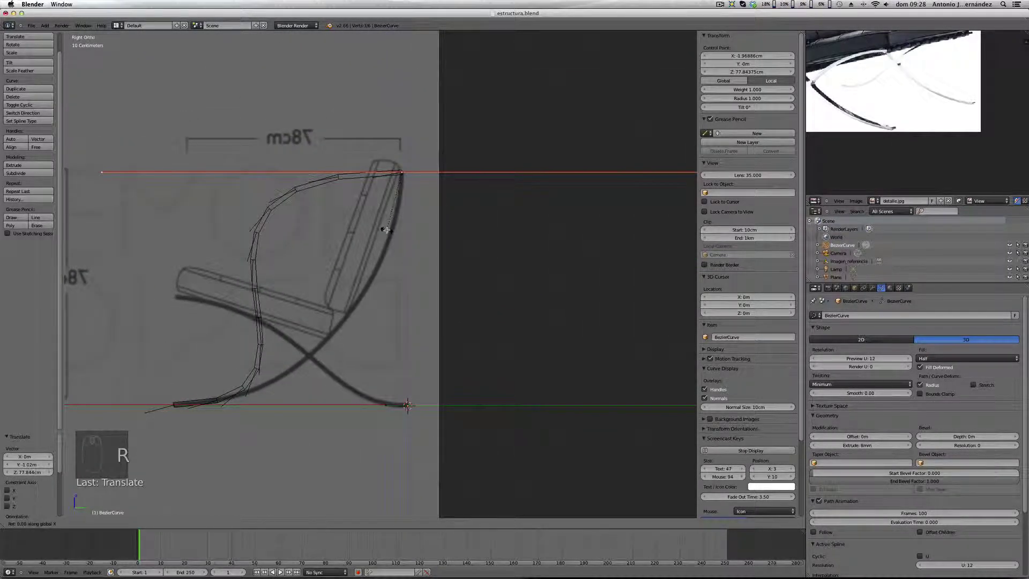
pyautogui.write('90')
pyautogui.press('Return')
pyautogui.press('a')
pyautogui.press('a')
pyautogui.press('a')
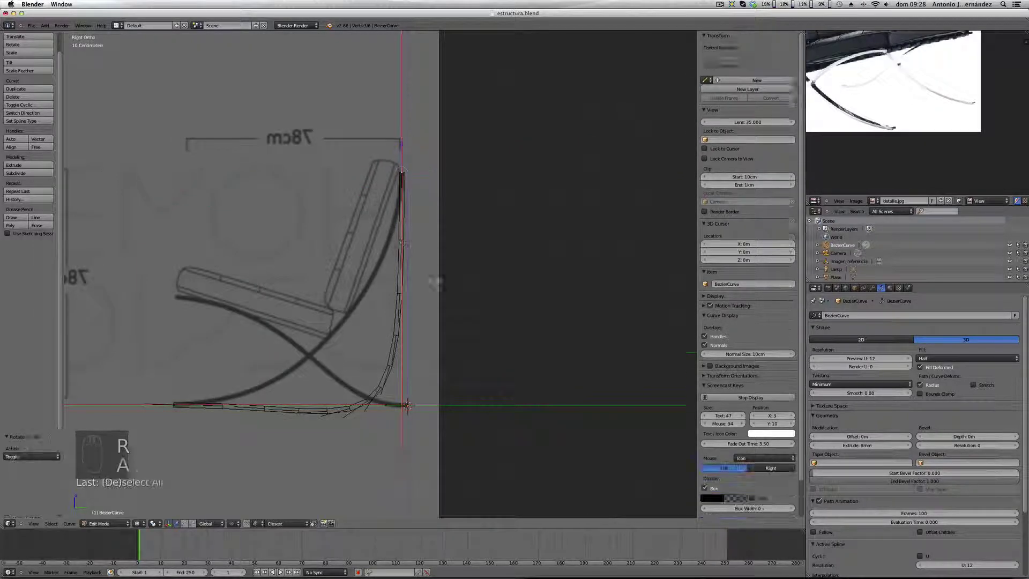
pyautogui.press('s')
pyautogui.press('s')
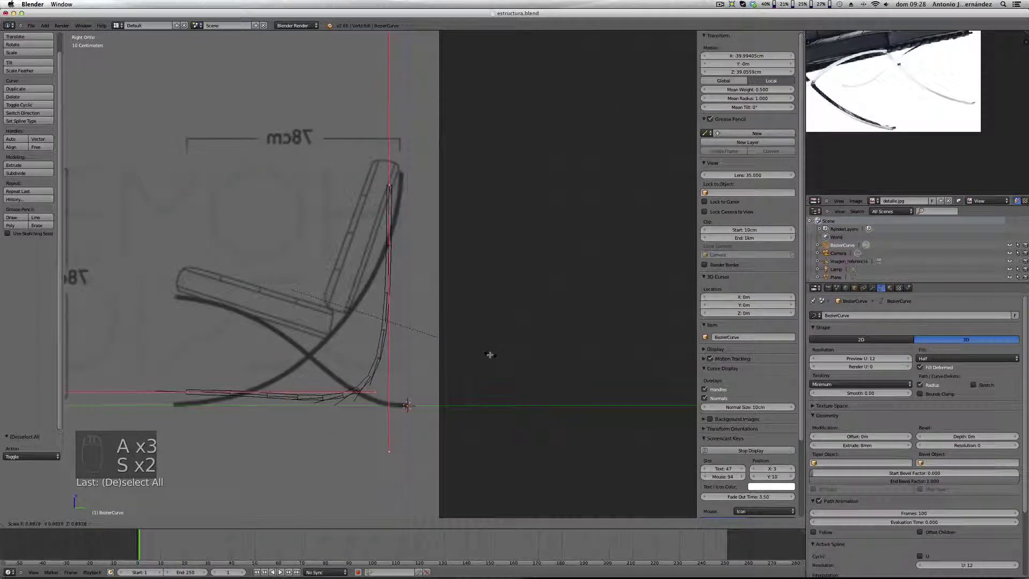
pyautogui.rightClick(493, 356)
# Step: Fit the curve to the reference bar by scaling the upper point's handles by about 0.32 and the floor point's by about 0.67
pyautogui.rightClick(412, 173)
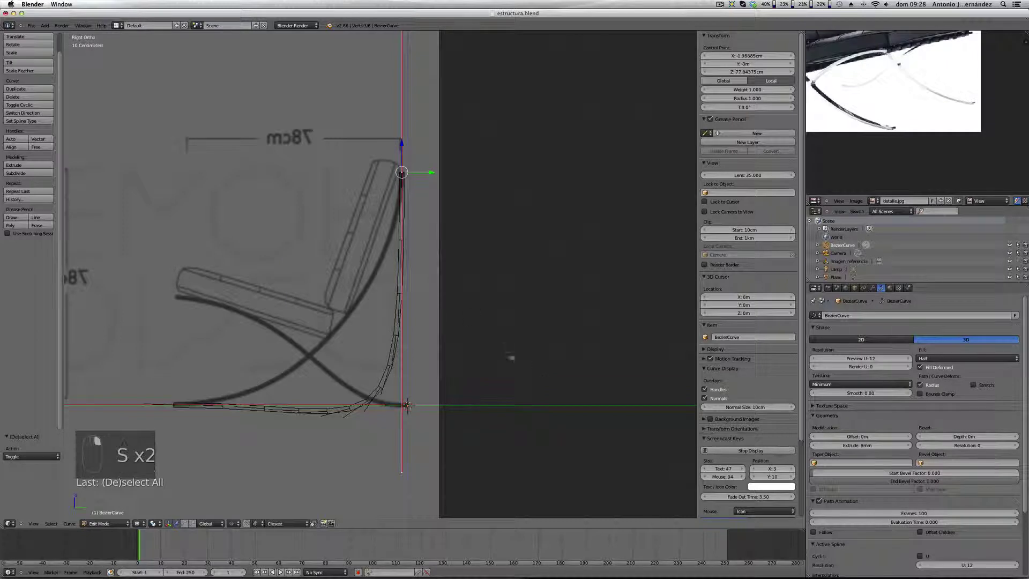
pyautogui.press('s')
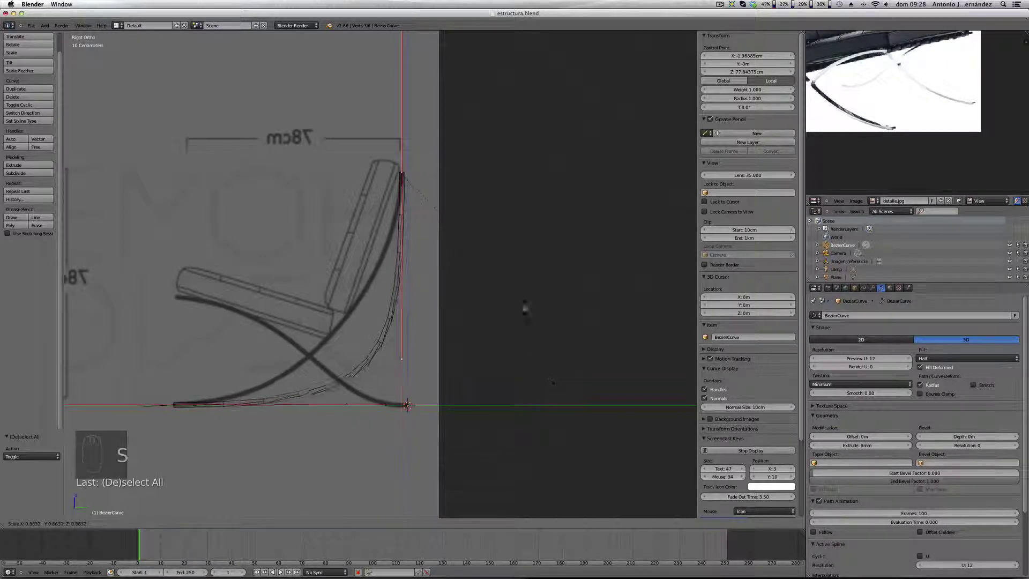
pyautogui.click(488, 210)
pyautogui.rightClick(173, 406)
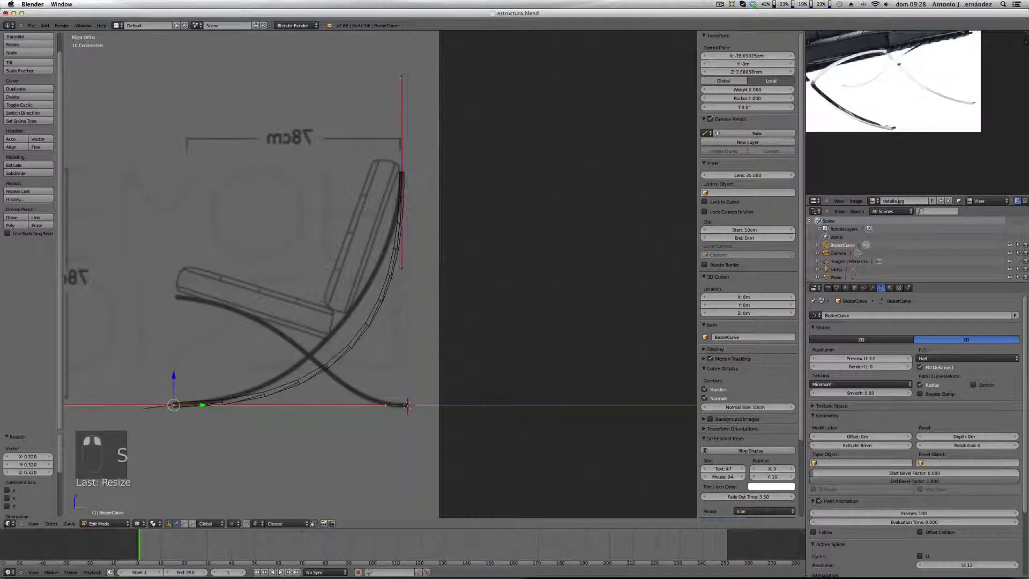
pyautogui.press('s')
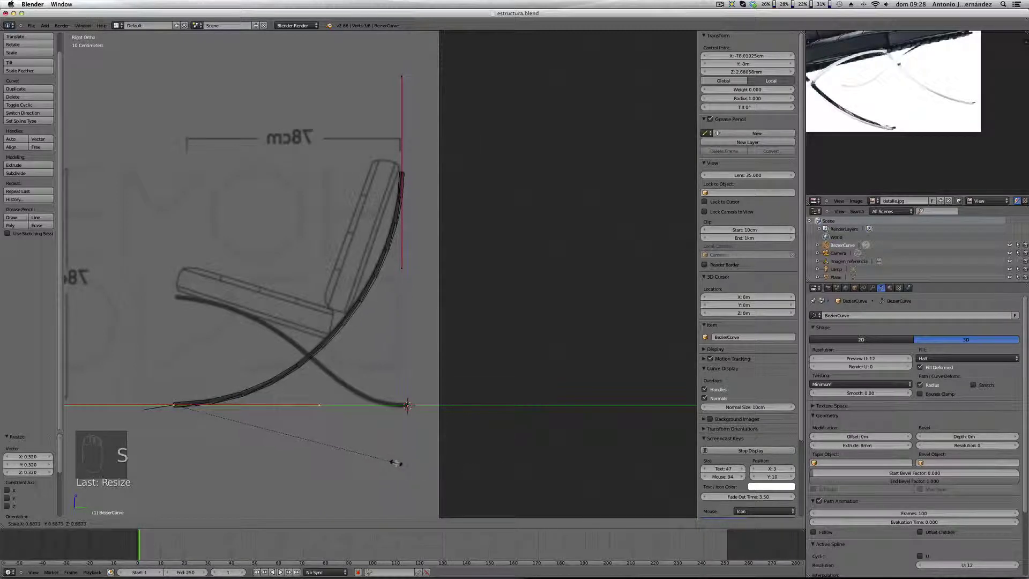
pyautogui.click(393, 463)
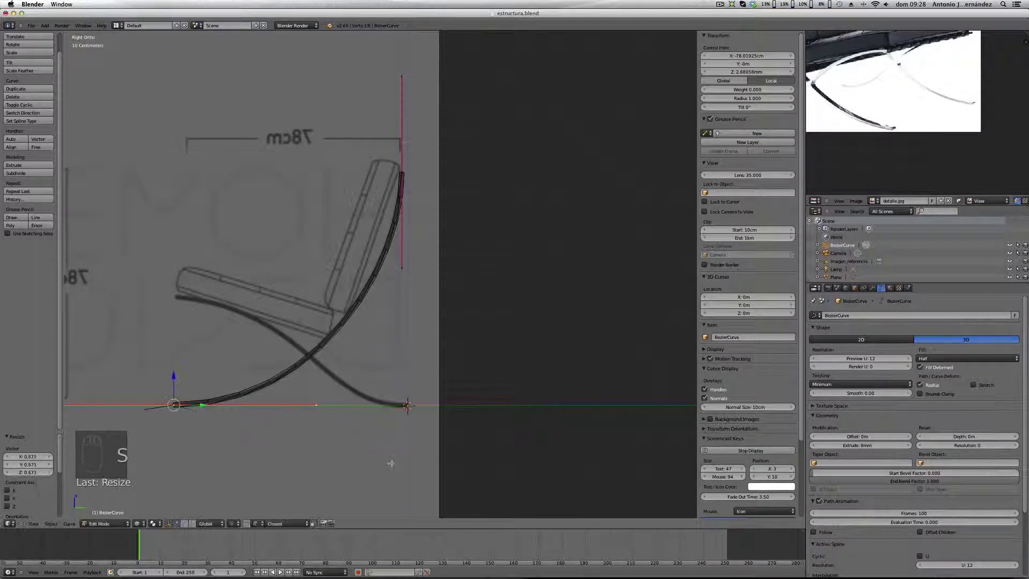
pyautogui.scroll(5, 373, 312)
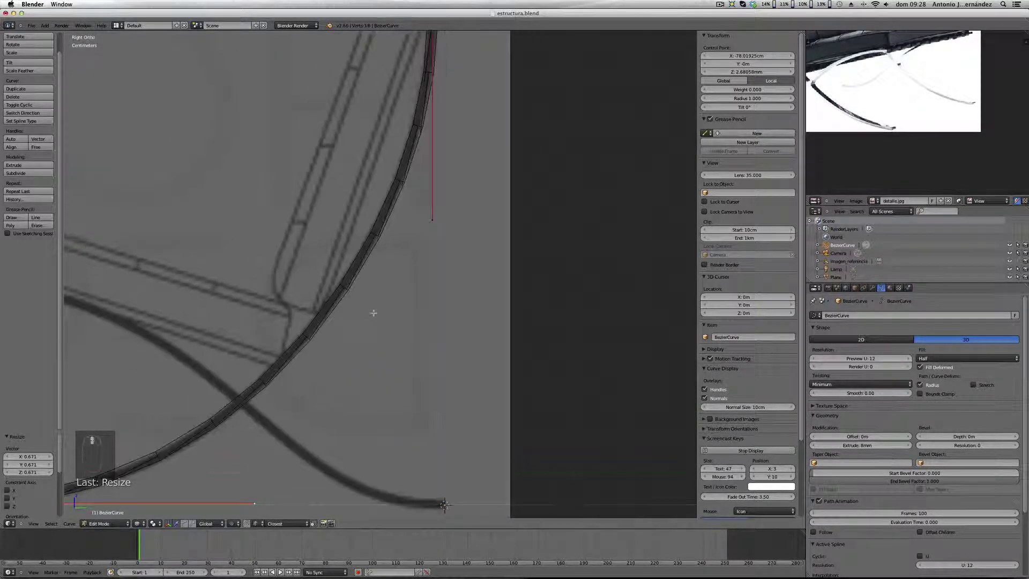
pyautogui.scroll(-5, 374, 313)
# Step: Select the curve's upper control point and turn off the display of curve normals
pyautogui.rightClick(398, 194)
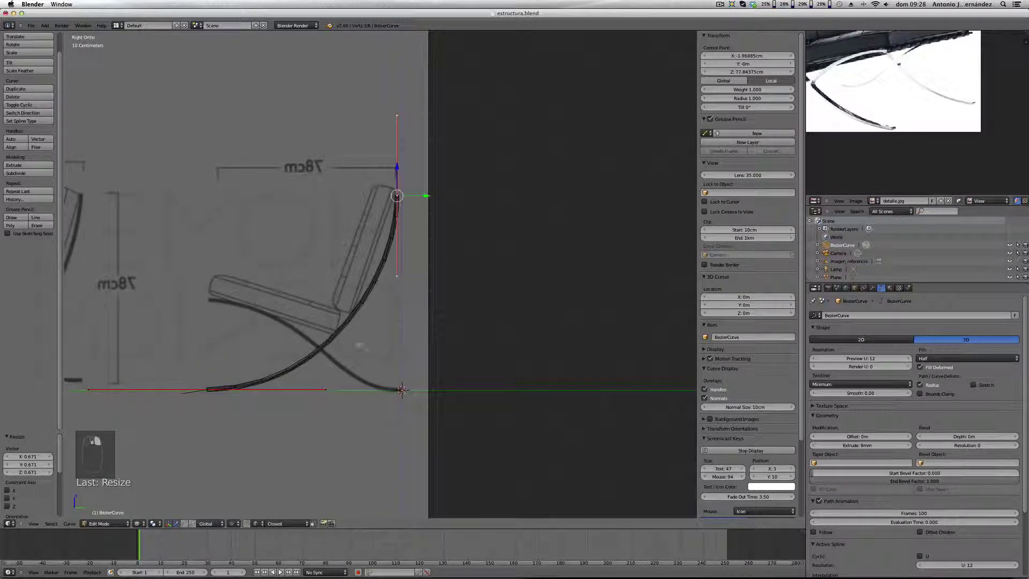
pyautogui.scroll(4, 339, 325)
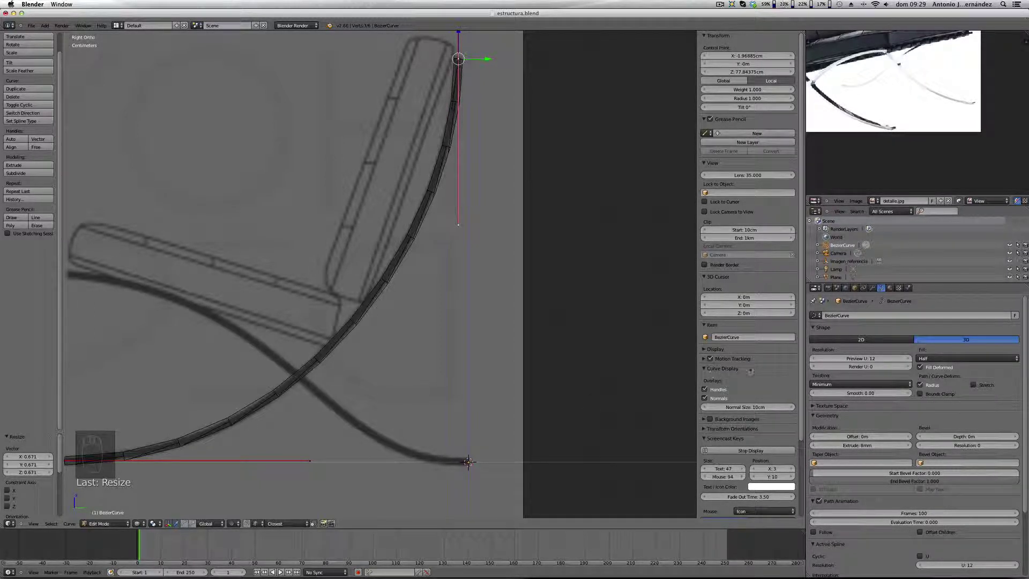
pyautogui.click(704, 398)
pyautogui.scroll(-3, 465, 307)
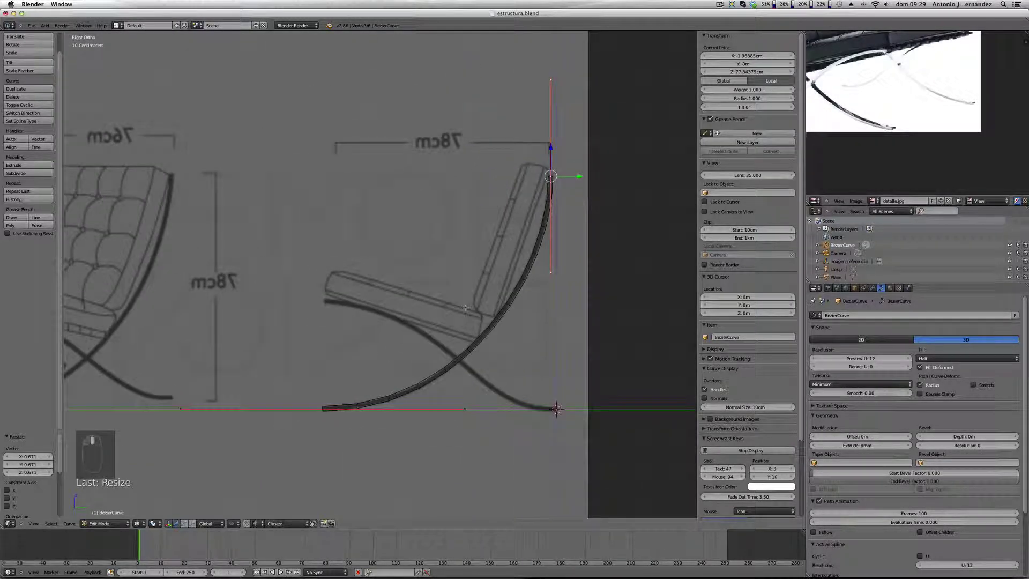
# Step: Return to object mode and duplicate the curve, placing the copy about 6.4 cm toward negative Y and 7 cm higher
pyautogui.press('Tab')
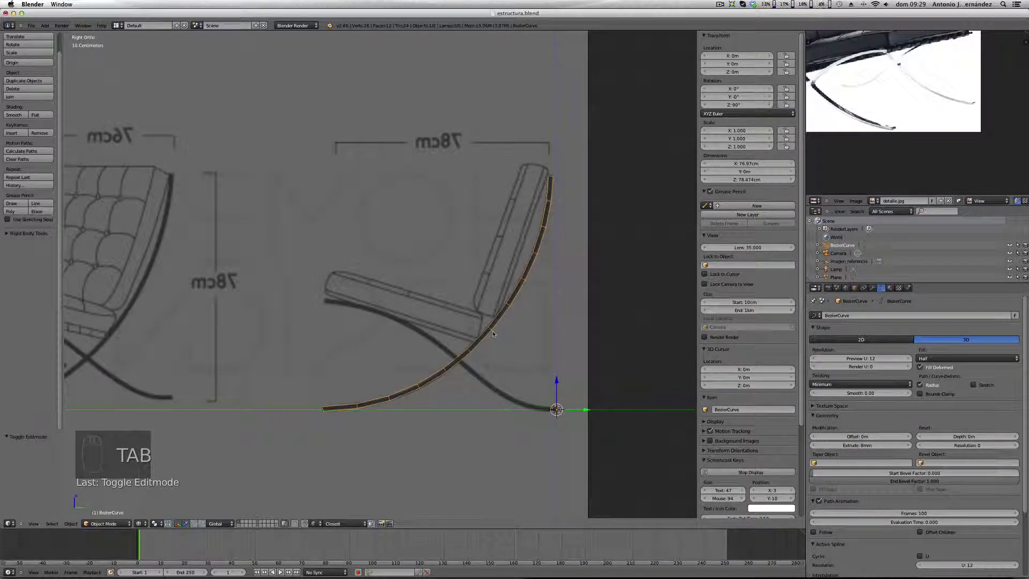
pyautogui.hotkey('shift', 'd')
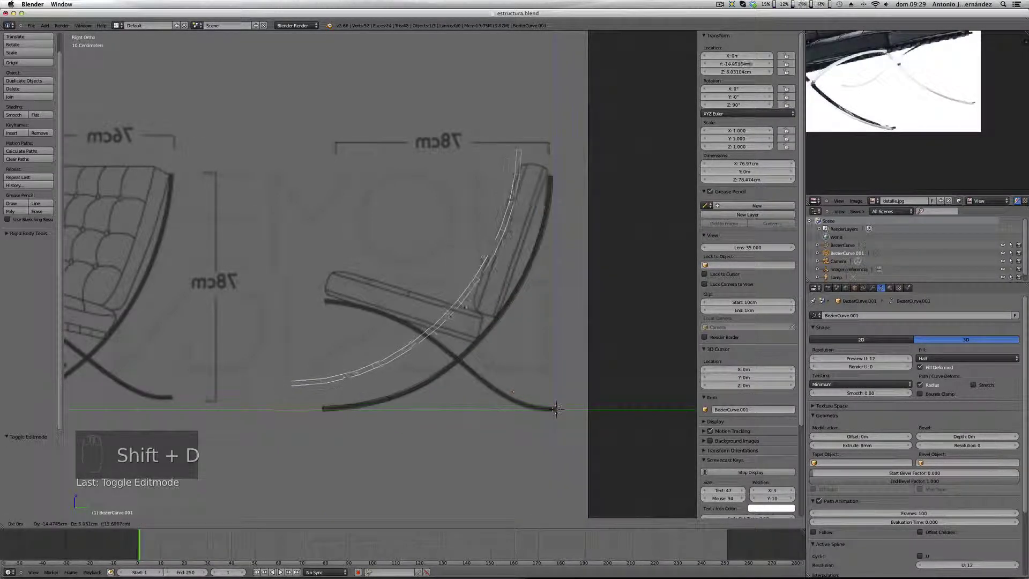
pyautogui.click(556, 409)
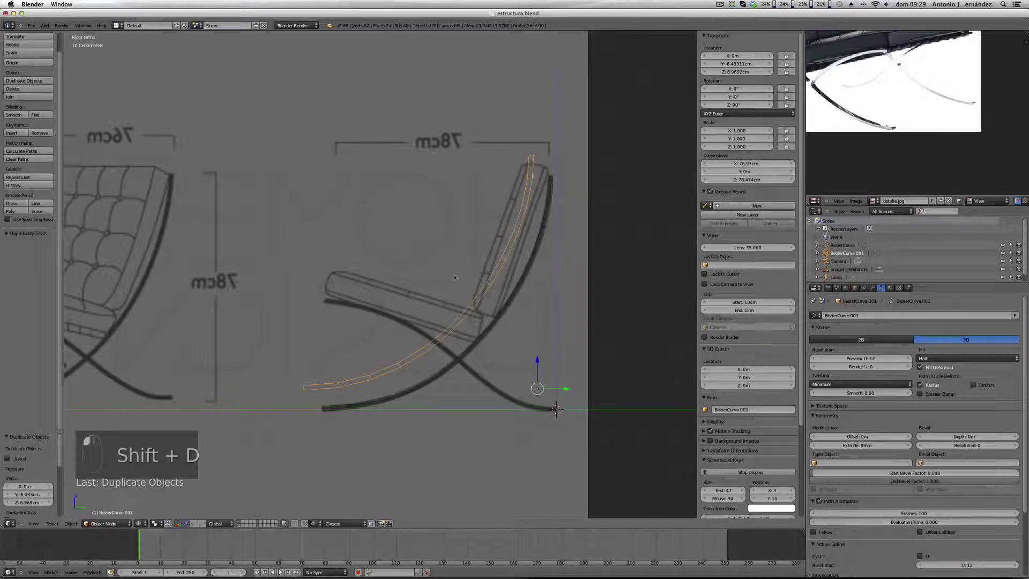
# Step: Move the copied curve's lower point to the front end of the seat bar and its upper point to the bar's rear floor end
pyautogui.press('Tab')
pyautogui.rightClick(303, 387)
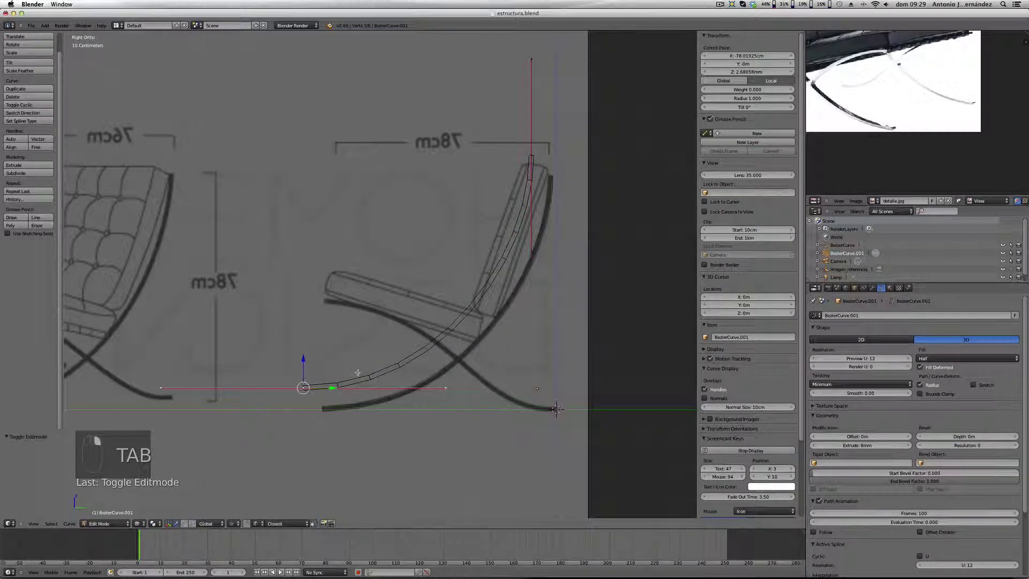
pyautogui.press('g')
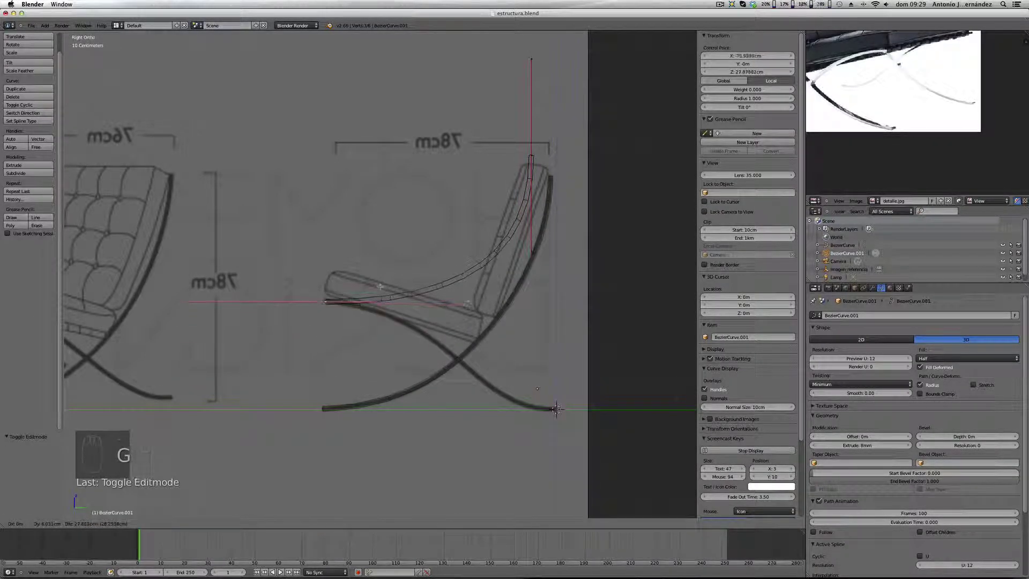
pyautogui.click(379, 285)
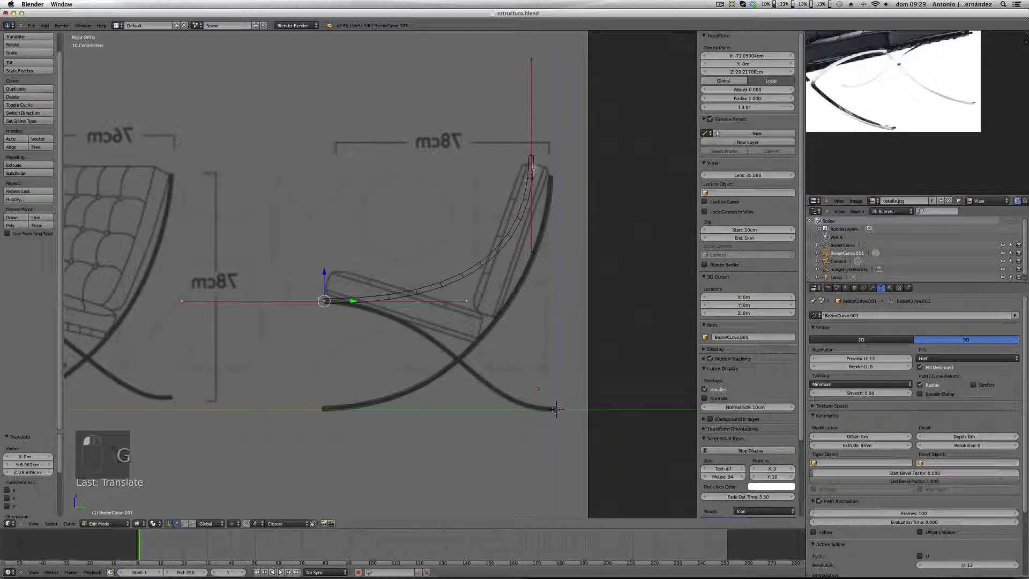
pyautogui.rightClick(531, 156)
pyautogui.press('g')
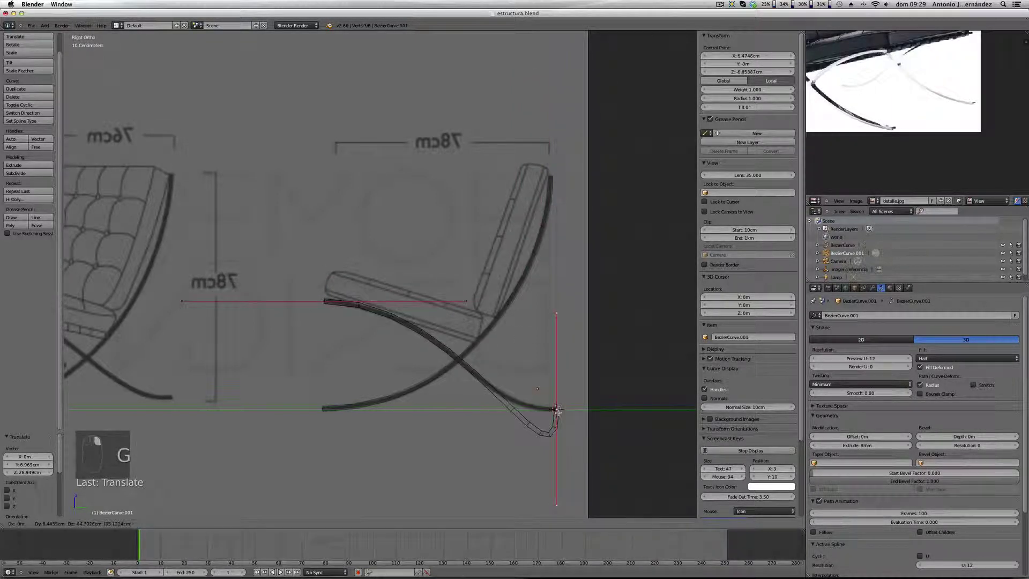
pyautogui.click(556, 409)
# Step: Rotate the rear floor point by -90° so that its handles lie horizontally
pyautogui.press('r')
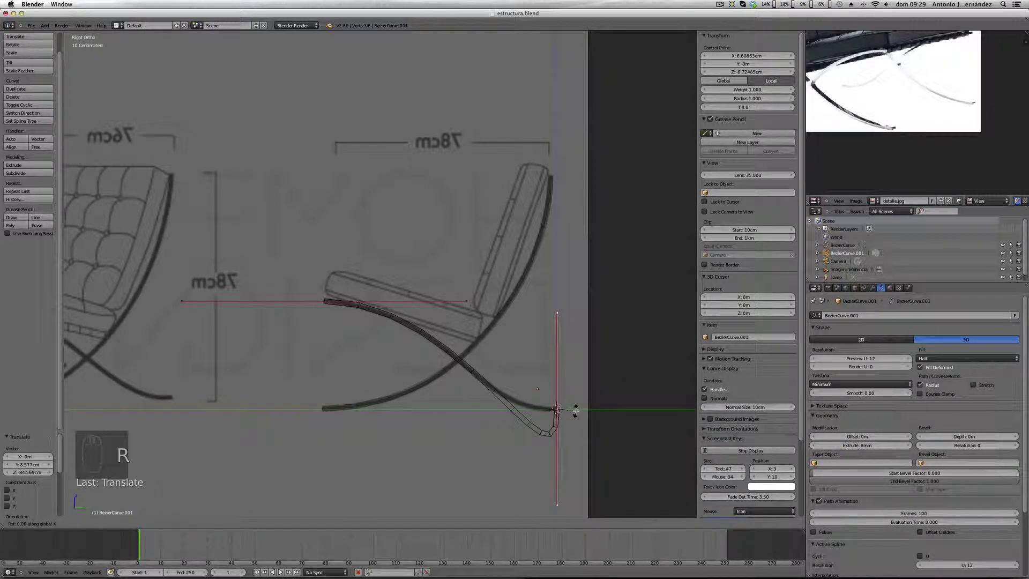
pyautogui.write('90')
pyautogui.press('-')
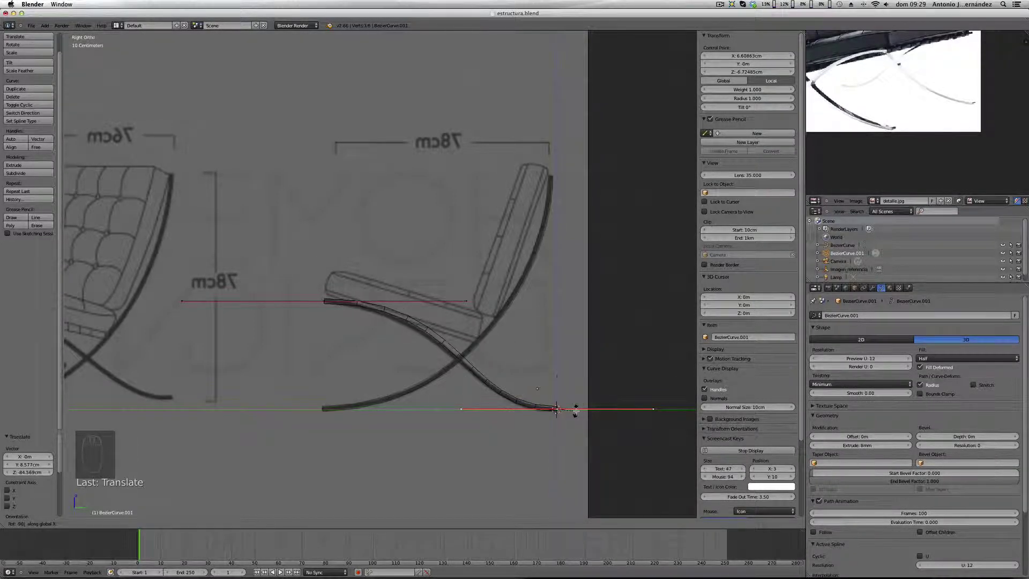
pyautogui.press('Return')
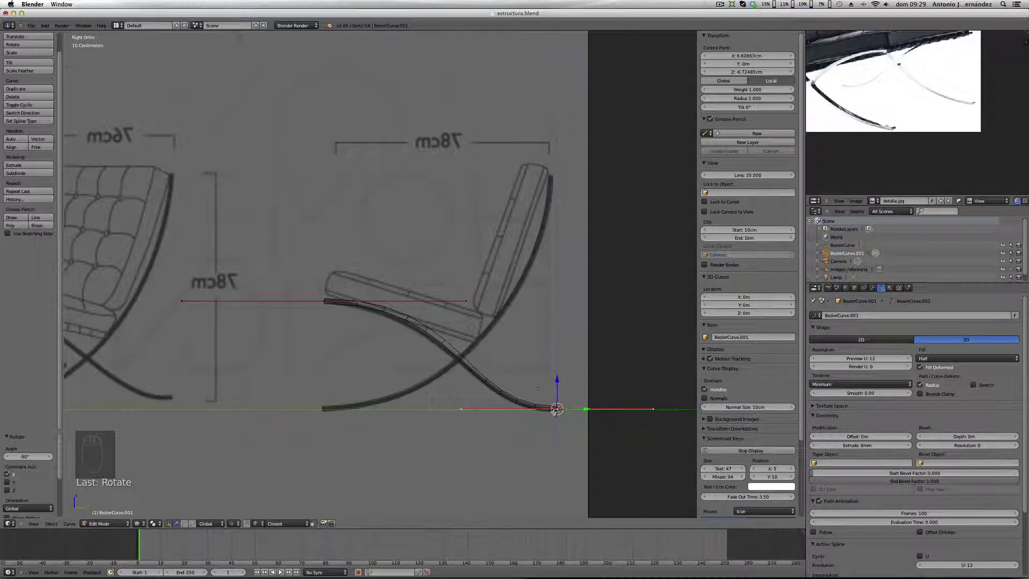
pyautogui.scroll(2, 554, 411)
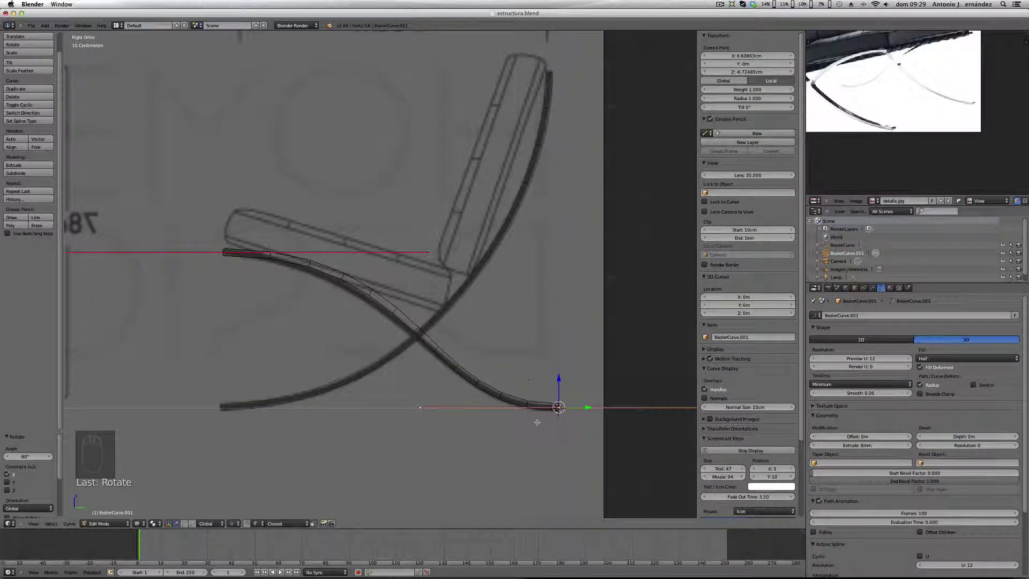
pyautogui.press('r')
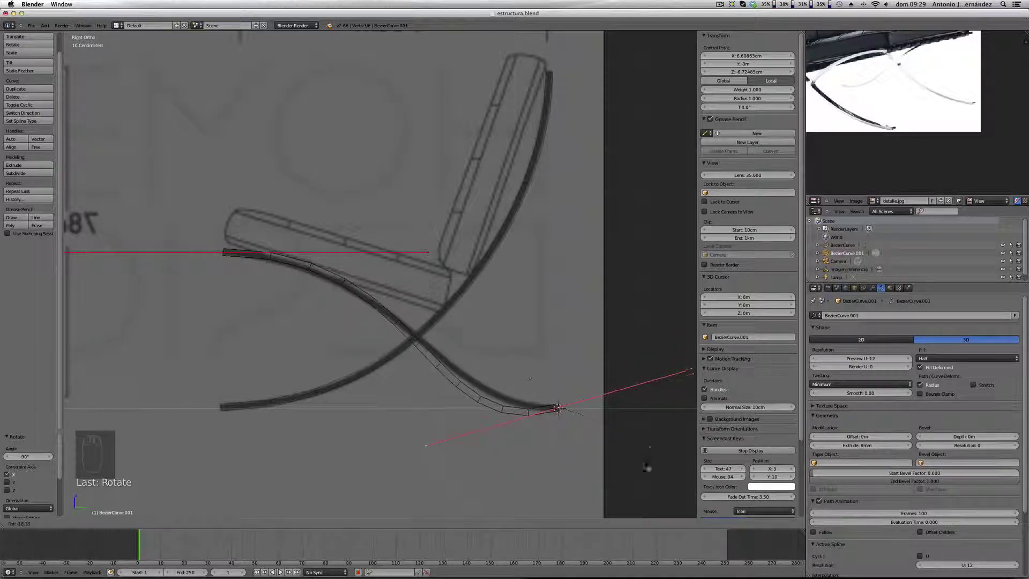
pyautogui.click(681, 397)
# Step: Scale the seat-end point's handles by about 0.89 and the rear floor point's handles by about 1.008 to follow the reference bar
pyautogui.scroll(2, 609, 433)
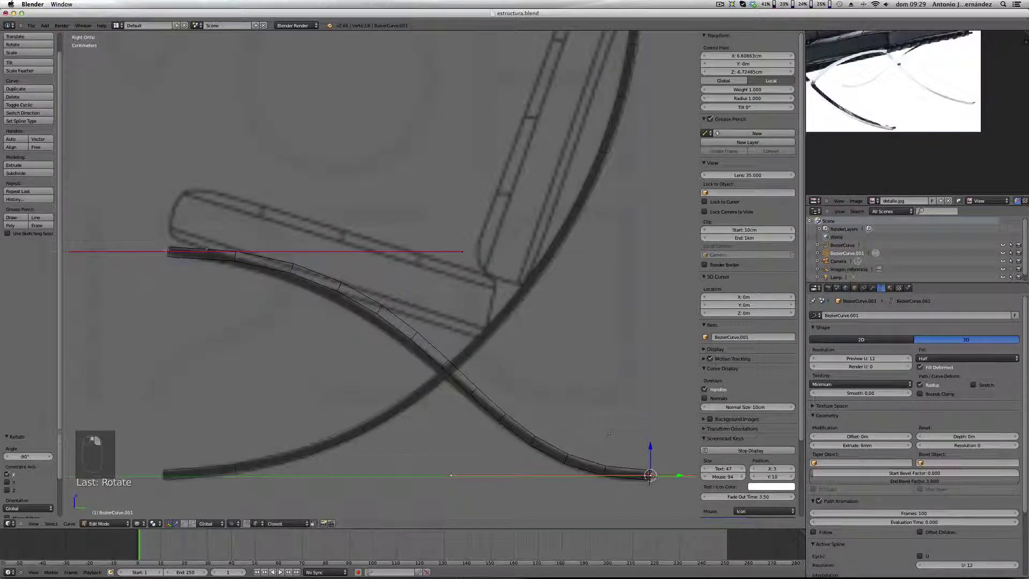
pyautogui.rightClick(167, 251)
pyautogui.press('g')
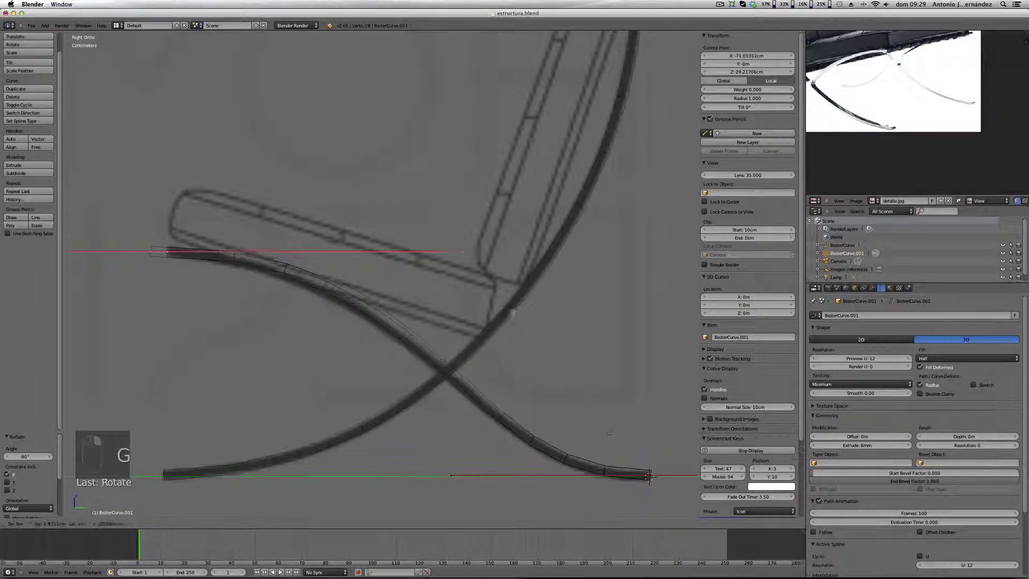
pyautogui.rightClick(506, 317)
pyautogui.press('s')
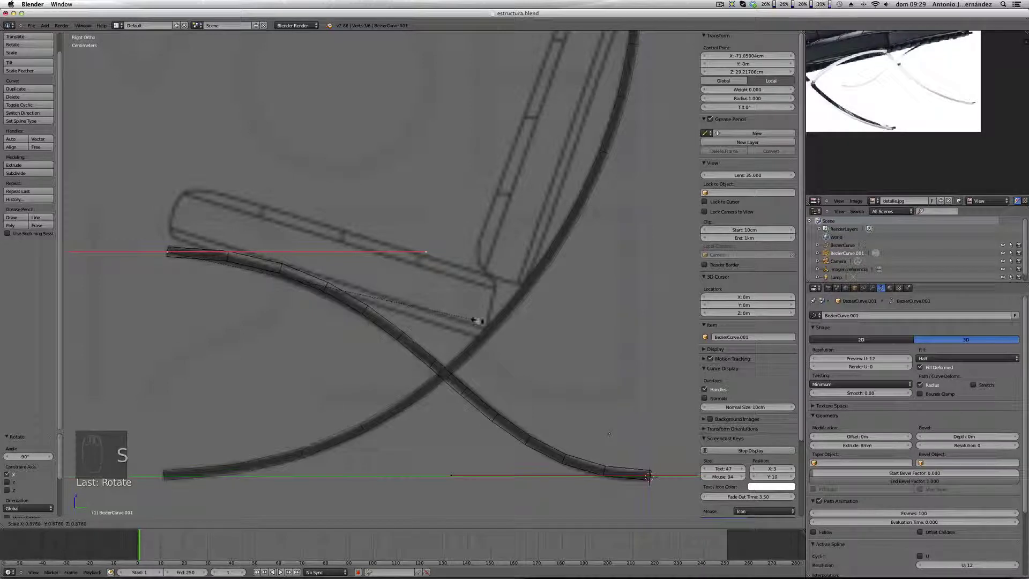
pyautogui.click(472, 319)
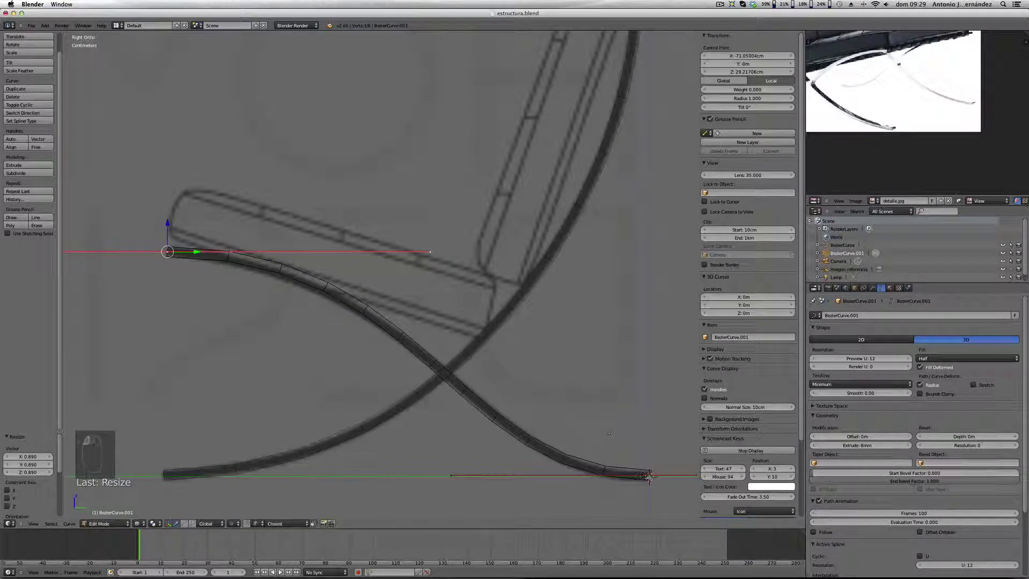
pyautogui.rightClick(649, 476)
pyautogui.press('s')
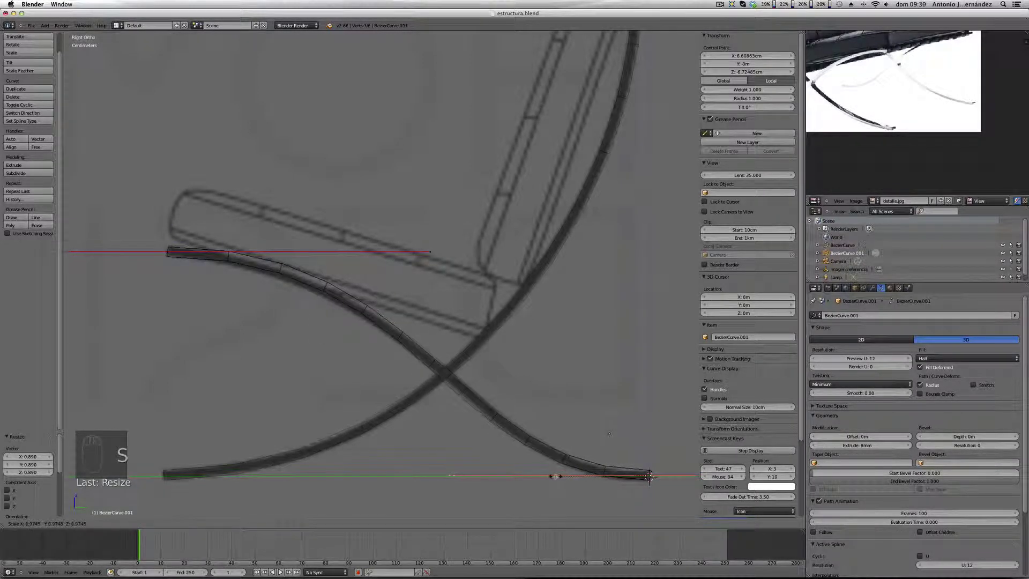
pyautogui.click(557, 475)
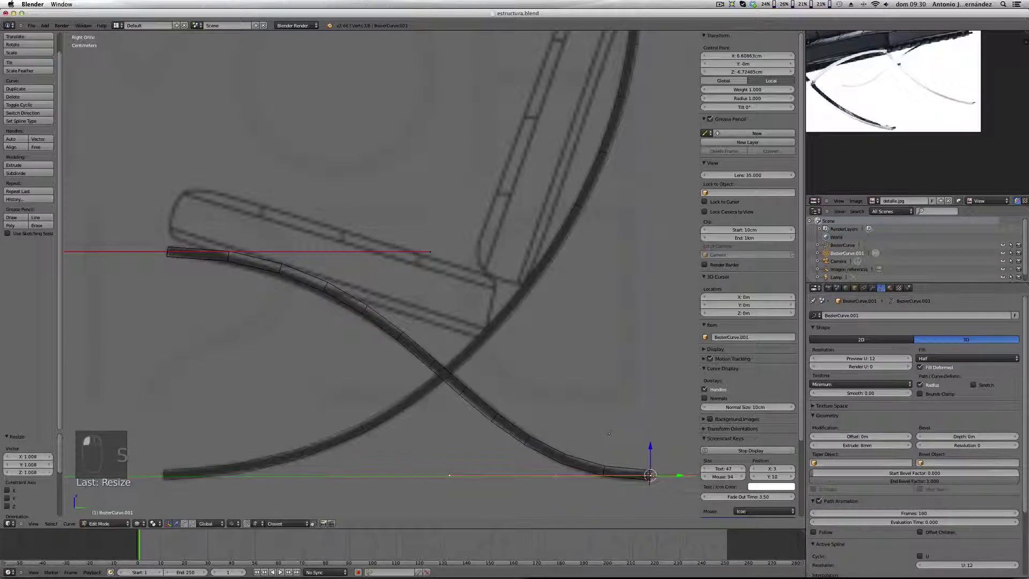
# Step: Shift the seat-end inner handle about 6.5 cm toward negative Y, and the floor inner handle about 5.4 cm toward positive Y and 1.7 cm lower
pyautogui.rightClick(427, 248)
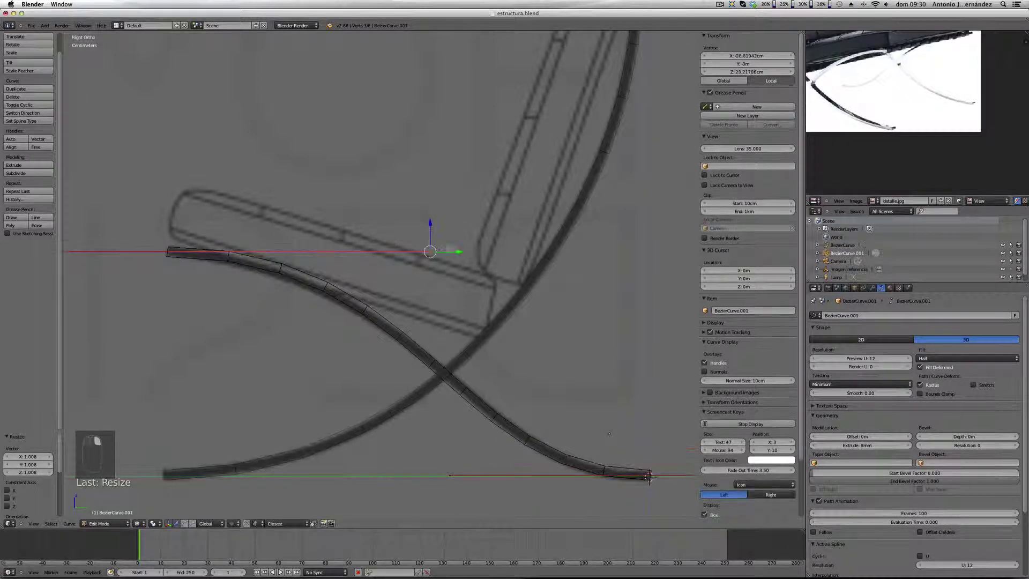
pyautogui.press('g')
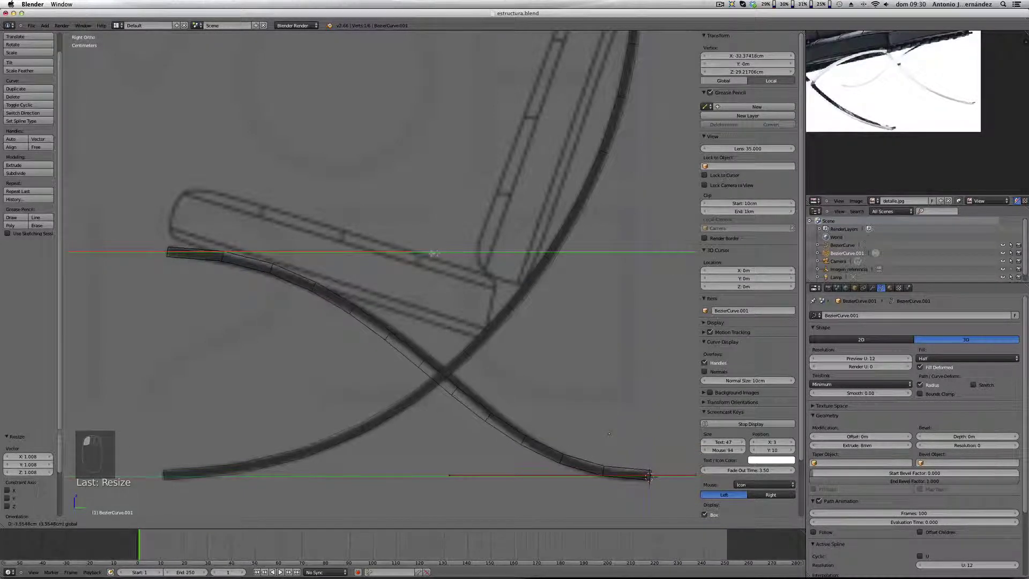
pyautogui.click(419, 254)
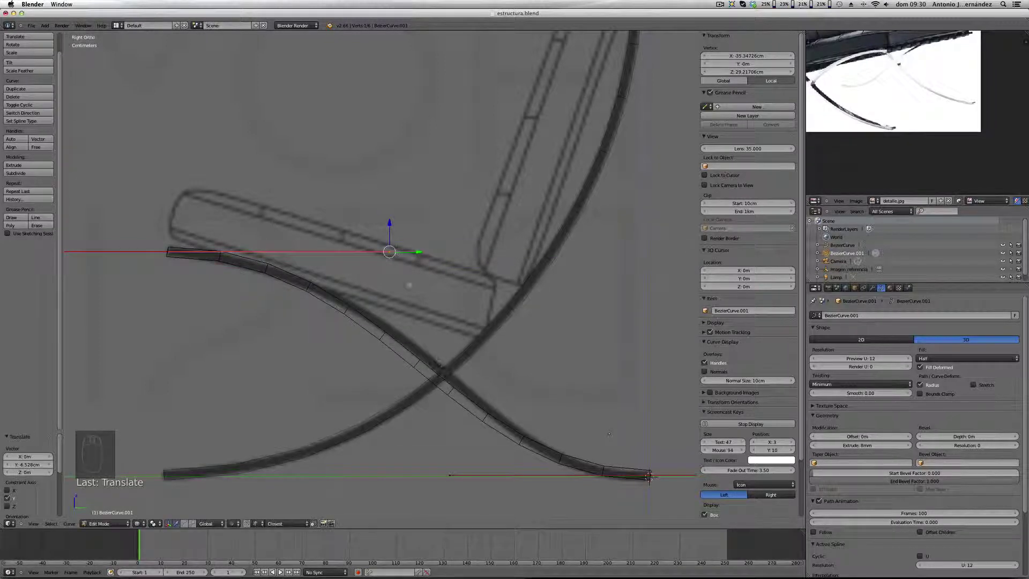
pyautogui.rightClick(449, 475)
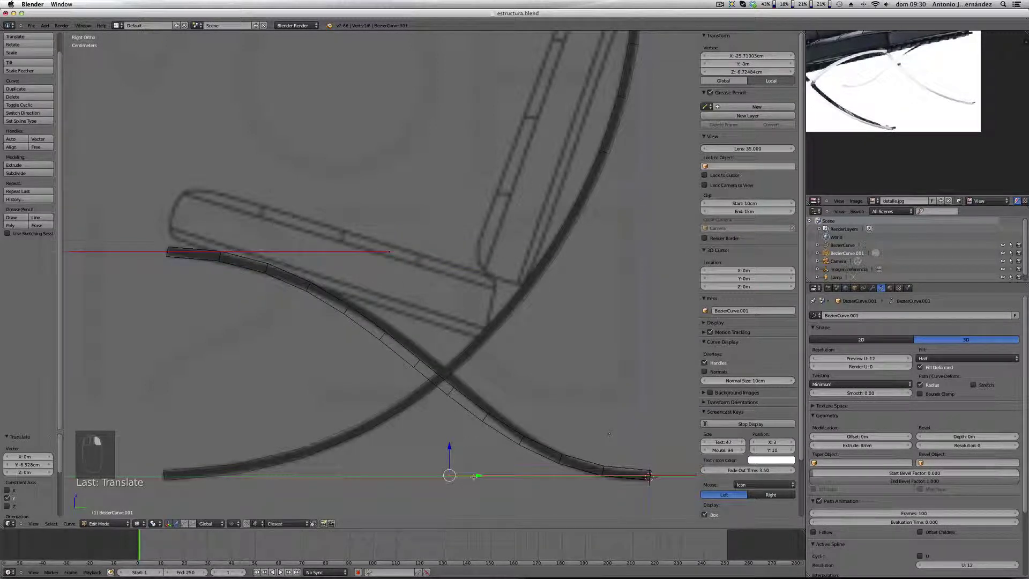
pyautogui.moveTo(474, 477)
pyautogui.mouseDown()
pyautogui.moveTo(507, 476)
pyautogui.moveTo(483, 449)
pyautogui.moveTo(482, 464)
pyautogui.mouseUp()
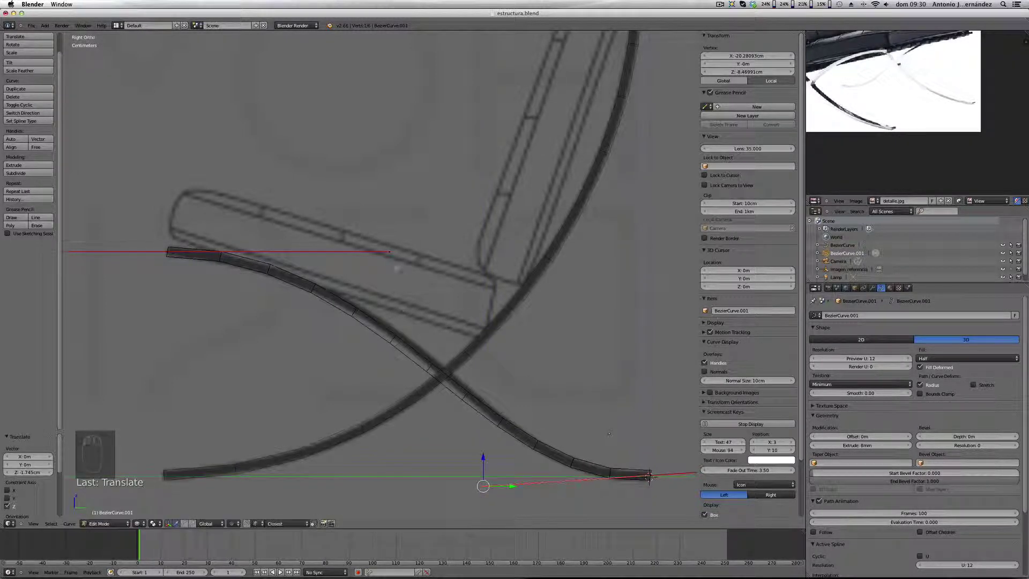
# Step: Try to refine the seat-end curvature by raising its inner handle about 1.9 cm and fine-tuning the handle's position
pyautogui.rightClick(387, 251)
pyautogui.moveTo(389, 225); pyautogui.dragTo(389, 214)
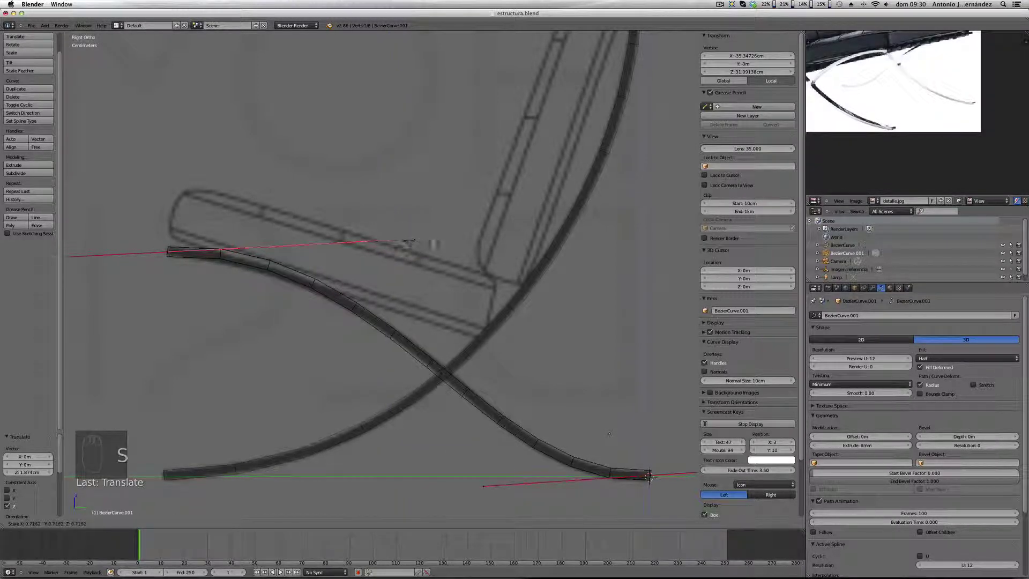
pyautogui.press('g')
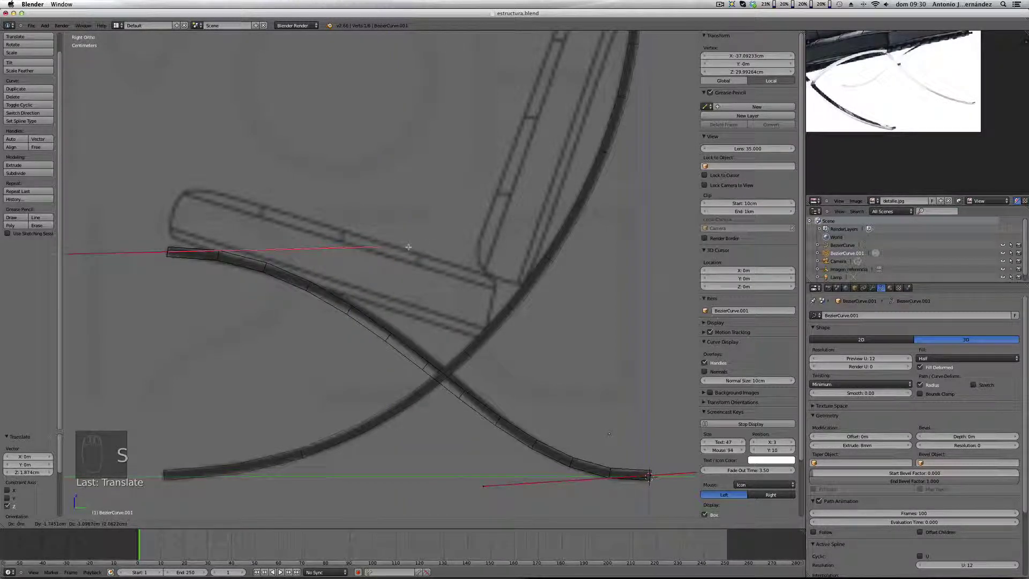
pyautogui.click(426, 247)
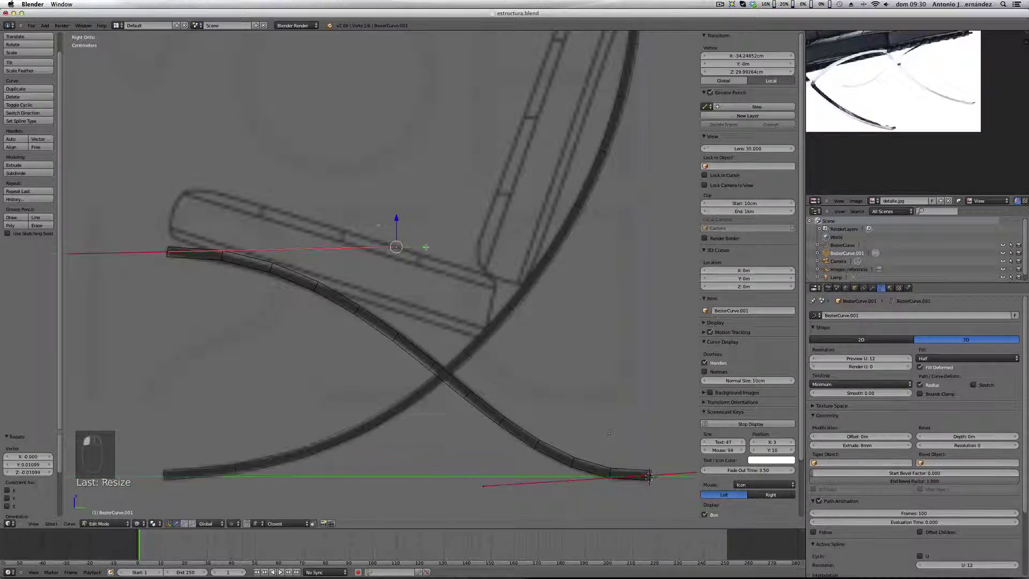
pyautogui.moveTo(397, 215); pyautogui.dragTo(399, 217)
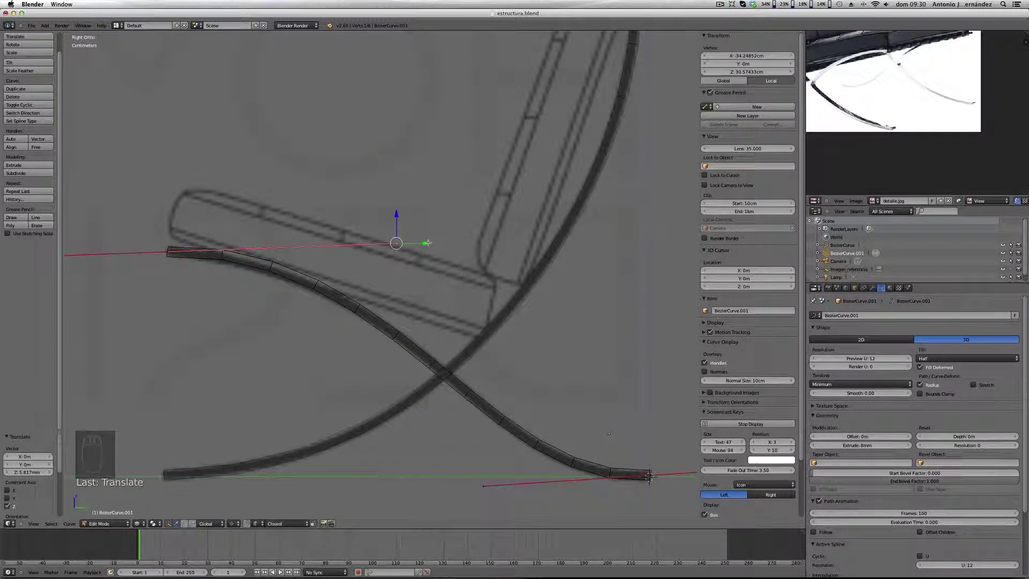
pyautogui.press('g')
pyautogui.click(396, 258)
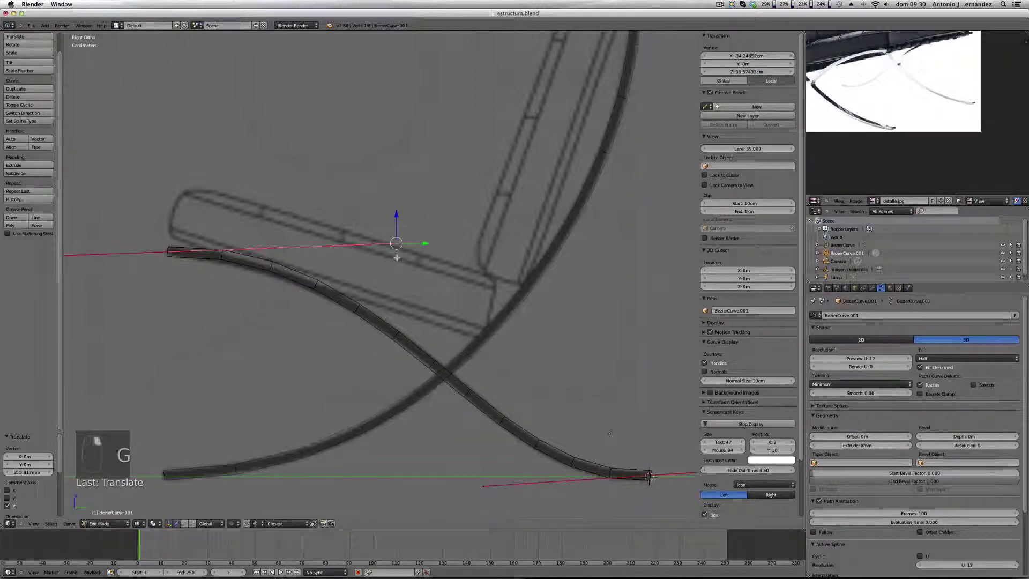
# Step: Undo the seat-end handle adjustments and the lowering of the floor point's inner handle
pyautogui.hotkey('ctrl', 'z')
pyautogui.hotkey('ctrl', 'z')
pyautogui.hotkey('ctrl', 'z')
pyautogui.hotkey('ctrl', 'z')
pyautogui.hotkey('ctrl', 'z')
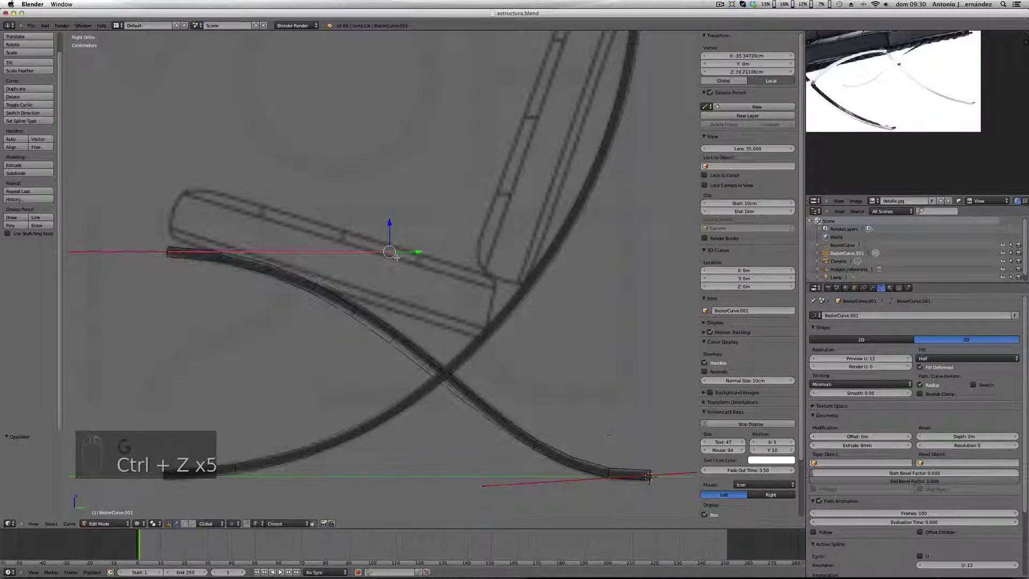
pyautogui.hotkey('ctrl', 'z')
pyautogui.hotkey('ctrl', 'z')
pyautogui.hotkey('ctrl', 'z')
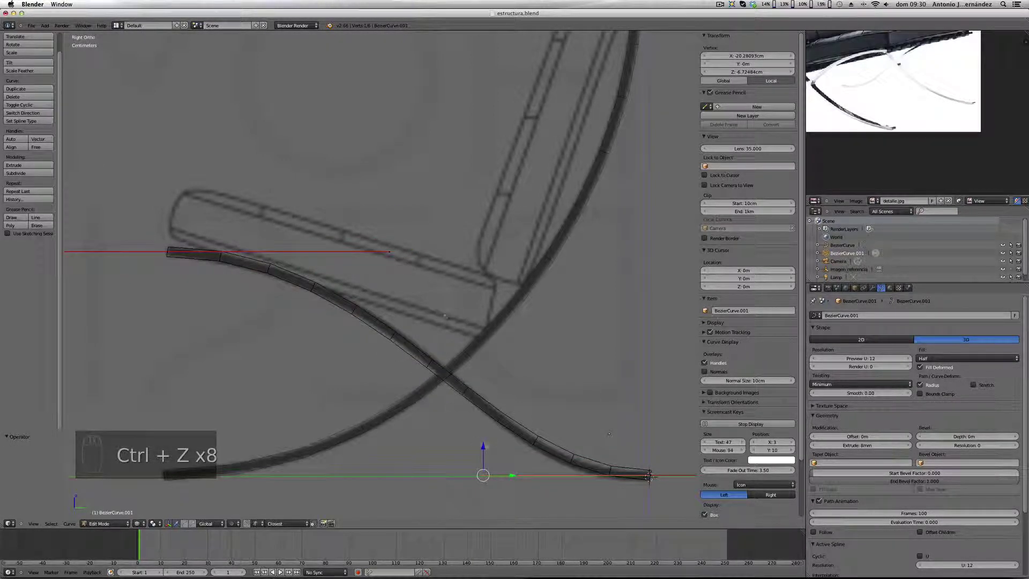
# Step: Move the floor point's inner handle about 3.4 cm toward negative Y and the seat-end inner handle about 3.3 cm toward positive Y
pyautogui.moveTo(512, 475); pyautogui.dragTo(491, 476)
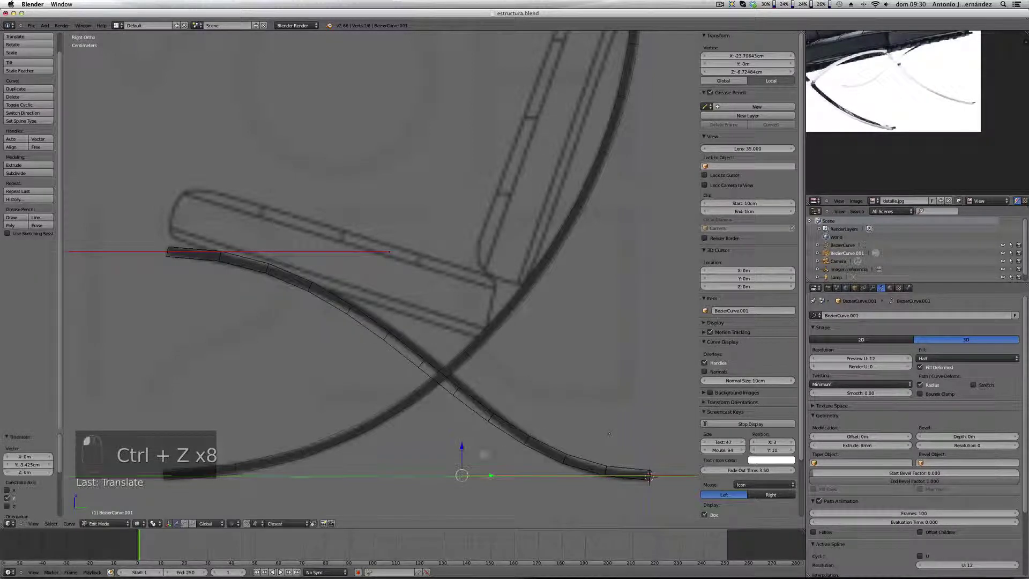
pyautogui.rightClick(380, 253)
pyautogui.moveTo(418, 251); pyautogui.dragTo(439, 251)
# Step: Nudge the floor point's inner handle about 0.8 cm toward positive Y and the seat-end inner handle about 2.5 cm toward negative Y
pyautogui.rightClick(462, 475)
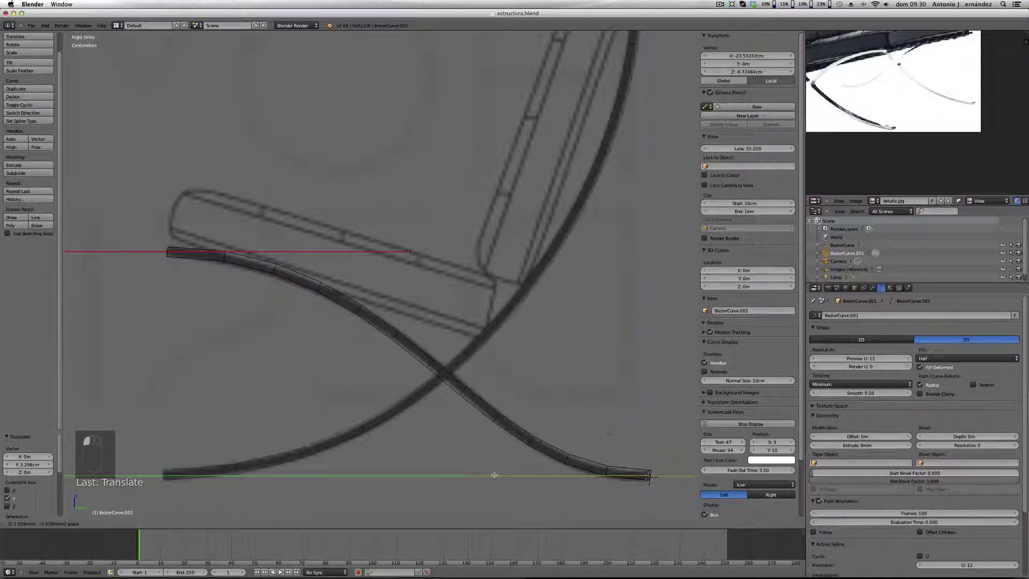
pyautogui.rightClick(410, 251)
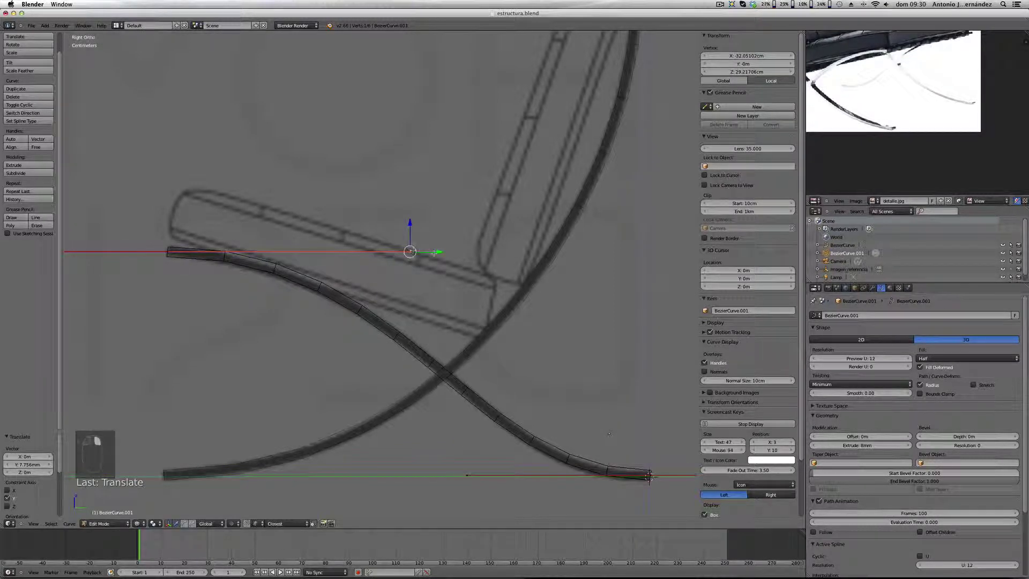
pyautogui.moveTo(438, 251); pyautogui.dragTo(423, 261)
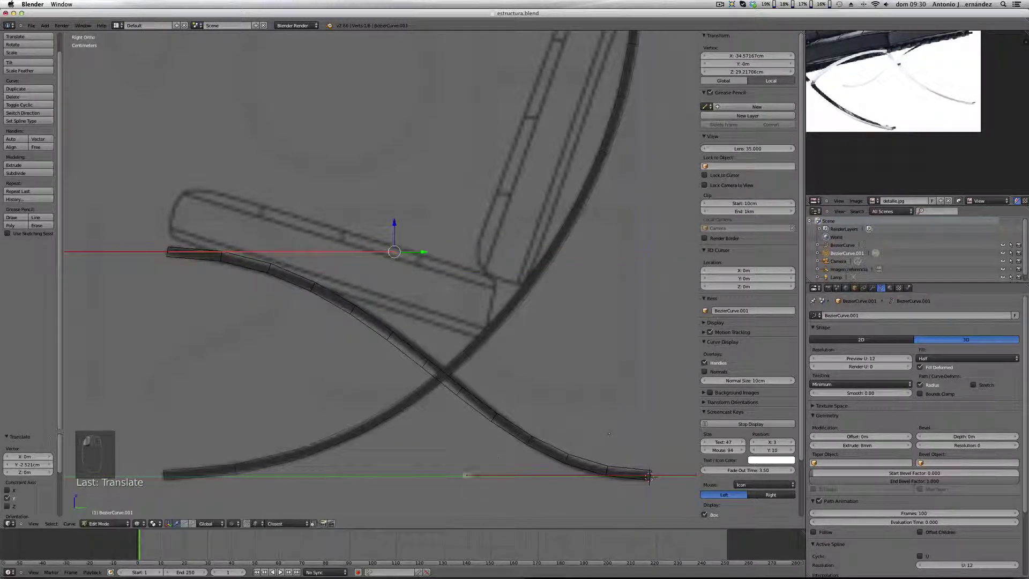
# Step: Move the floor point's inner handle about 2.4 cm toward positive Y and lower it by about 1 cm
pyautogui.rightClick(466, 474)
pyautogui.press('g')
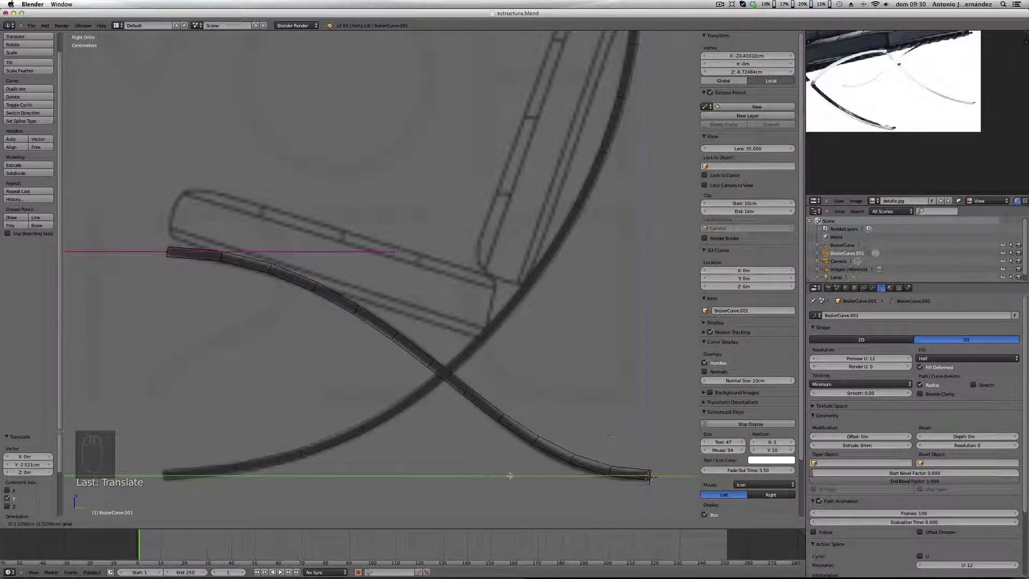
pyautogui.click(509, 475)
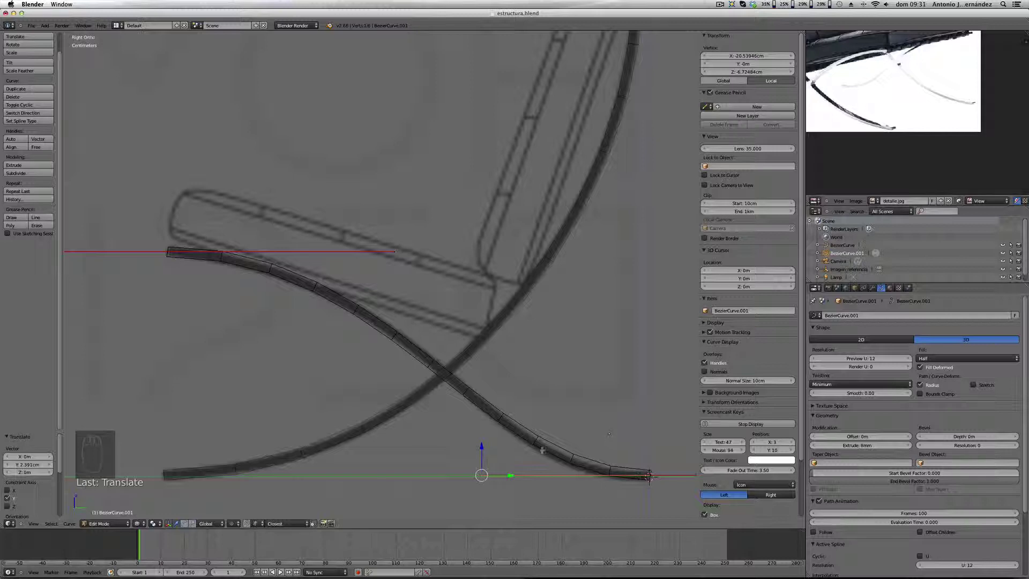
pyautogui.press('g')
pyautogui.press('z')
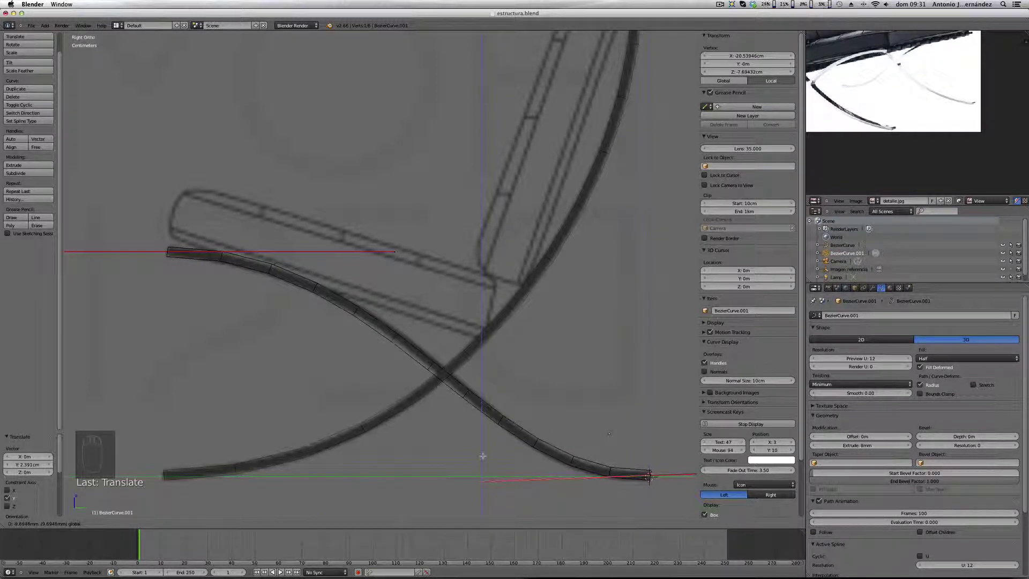
pyautogui.click(483, 456)
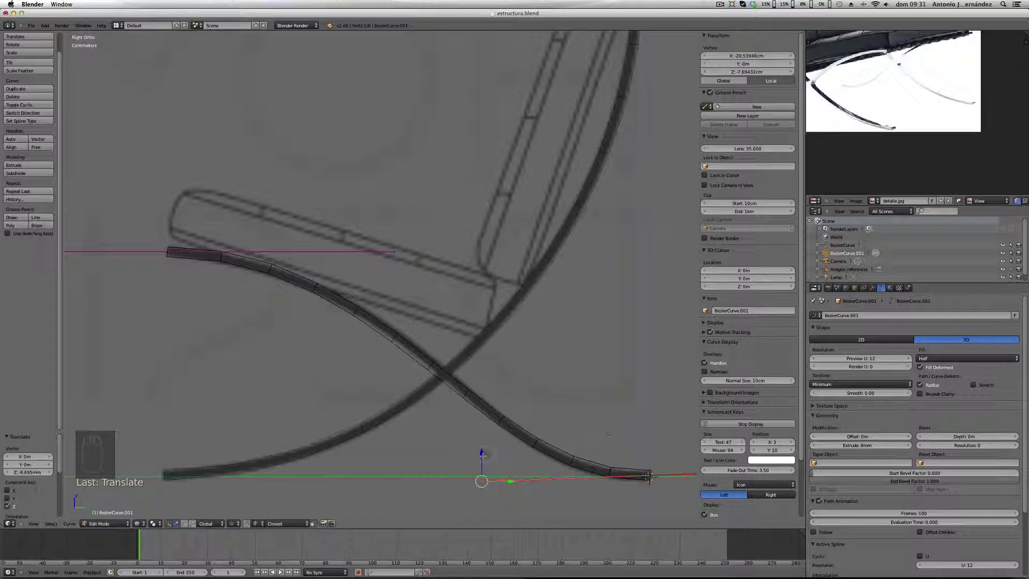
# Step: Raise the seat-end inner handle of the second bar's curve by about 0.8 cm
pyautogui.click(396, 253)
pyautogui.press('g')
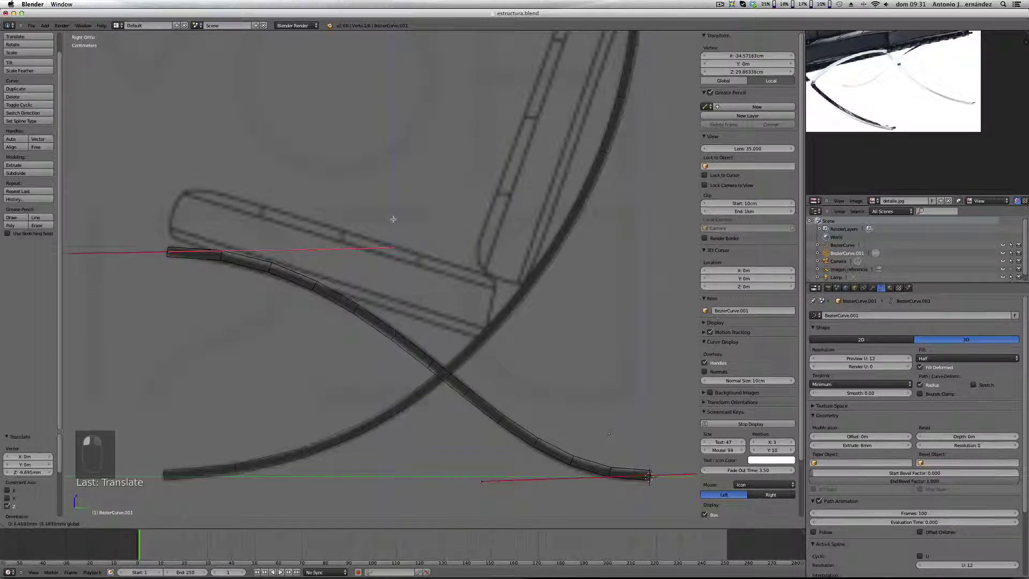
pyautogui.click(394, 218)
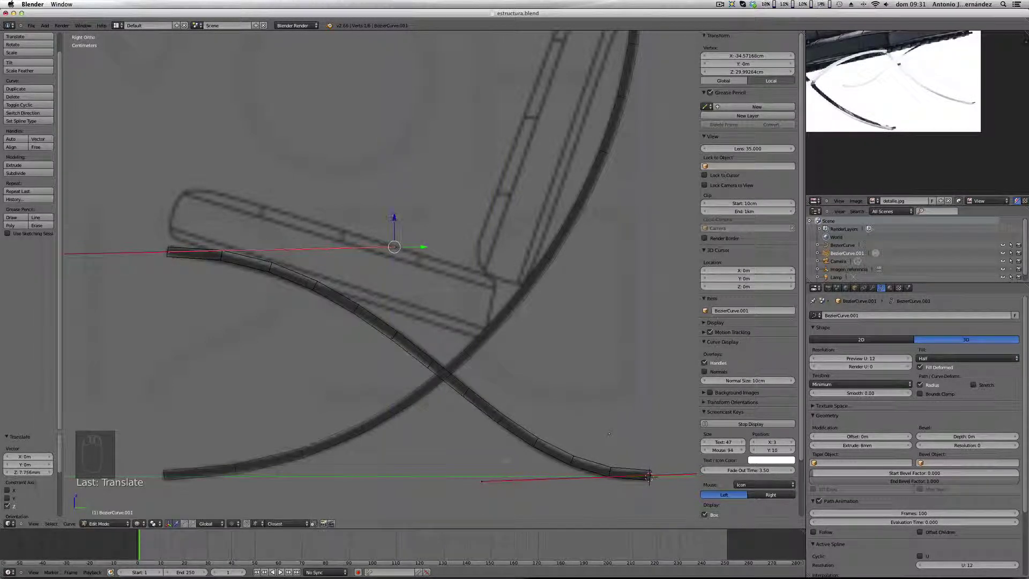
pyautogui.scroll(-4, 496, 428)
pyautogui.scroll(3, 497, 427)
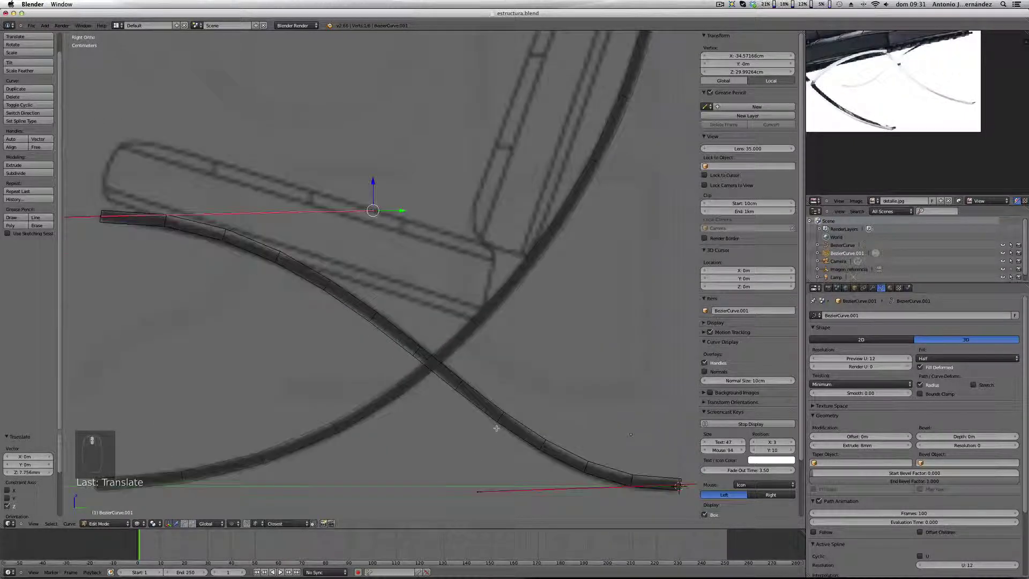
# Step: Undo the raising of the seat-end inner handle and the lowering of the floor point's inner handle
pyautogui.hotkey('ctrl', 'z')
pyautogui.hotkey('ctrl', 'z')
pyautogui.hotkey('ctrl', 'z')
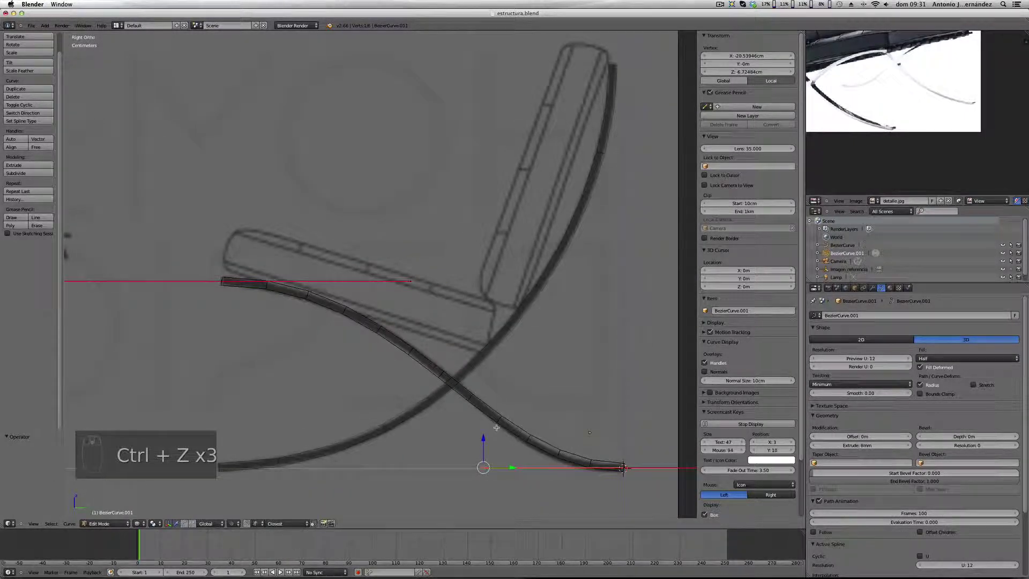
# Step: Move the floor point's inner handle about 2.9 cm toward negative Y and the seat-end inner handle about 2.9 cm toward positive Y
pyautogui.moveTo(511, 467); pyautogui.dragTo(498, 467)
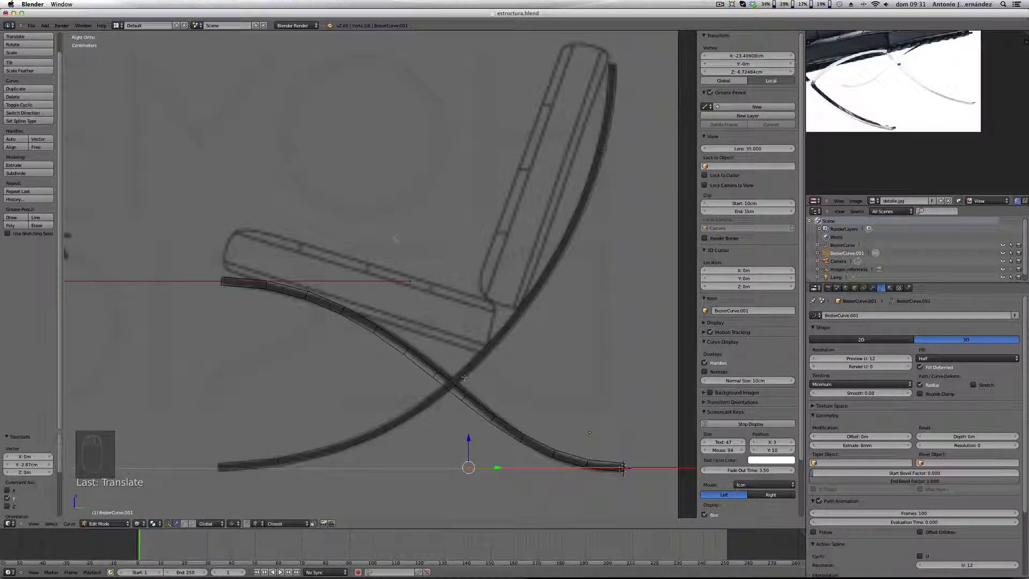
pyautogui.rightClick(411, 280)
pyautogui.moveTo(447, 280); pyautogui.dragTo(455, 282)
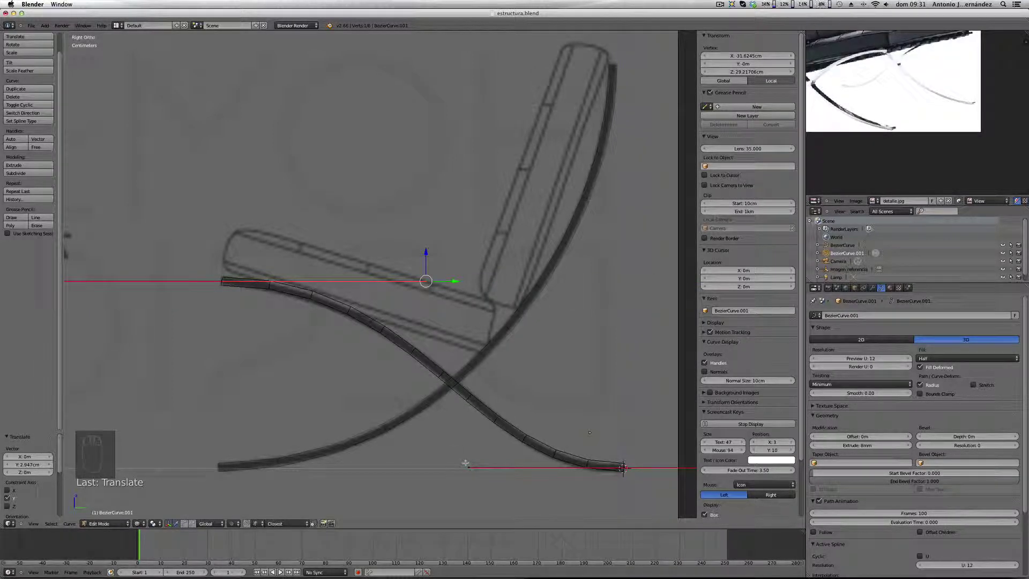
pyautogui.keyDown('shift'); pyautogui.moveTo(470, 320); pyautogui.dragTo(409, 261, button='middle'); pyautogui.keyUp('shift')
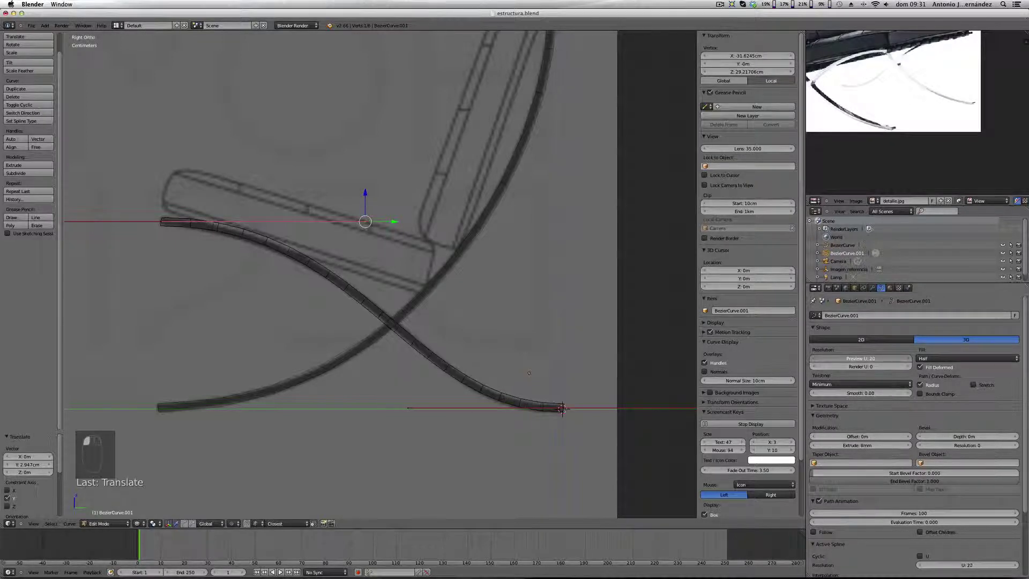
# Step: Try preview U resolutions up to 42 on the second bar's curve and return the value to 12
pyautogui.moveTo(860, 358); pyautogui.dragTo(922, 358)
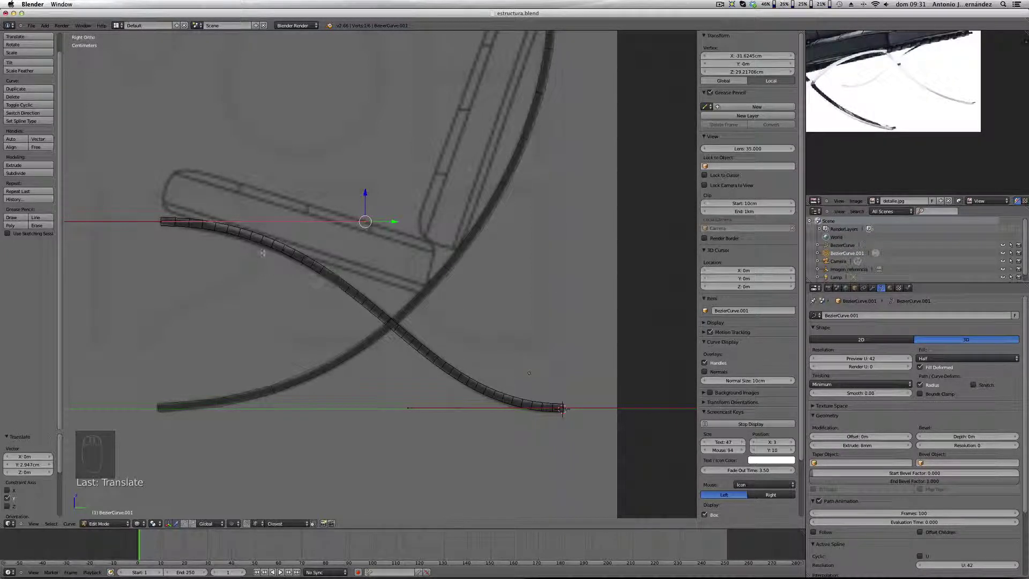
pyautogui.click(876, 359)
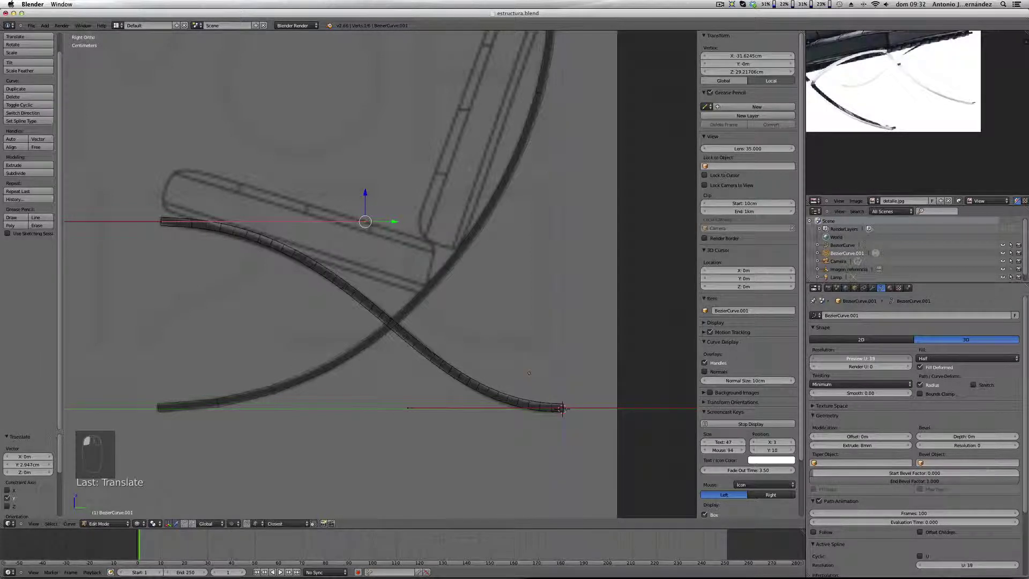
pyautogui.write('2')
pyautogui.press('Return')
pyautogui.moveTo(876, 359); pyautogui.dragTo(895, 358)
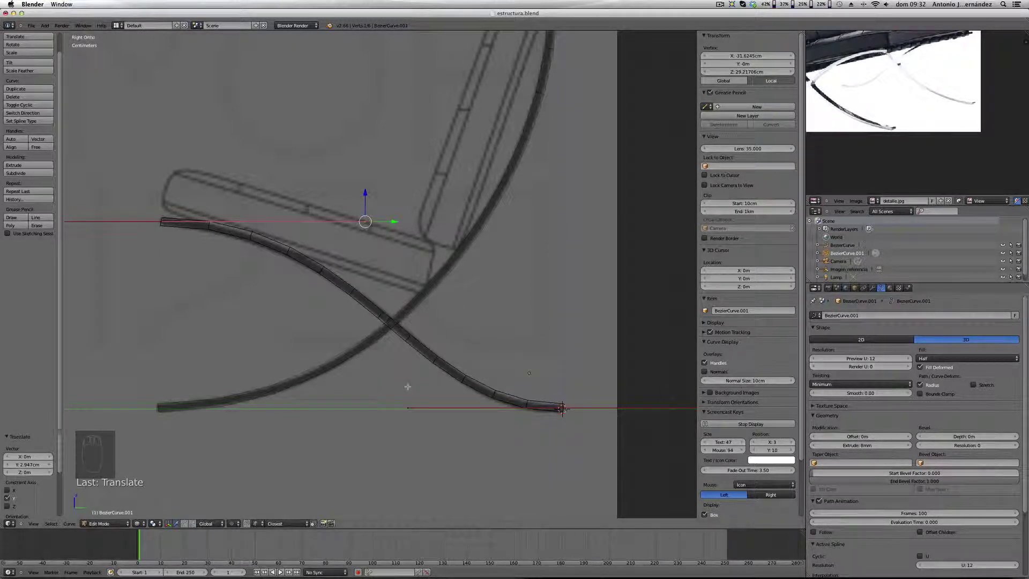
# Step: Leave curve editing and convert the second bar's curve to a mesh
pyautogui.press('Tab')
pyautogui.keyDown('shift'); pyautogui.rightClick(424, 294); pyautogui.keyUp('shift')
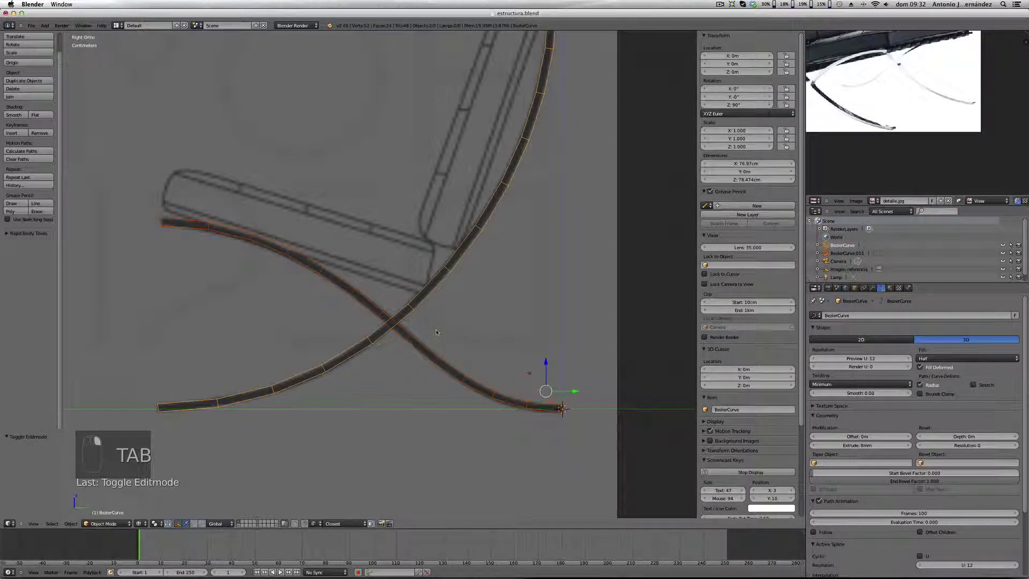
pyautogui.rightClick(427, 354)
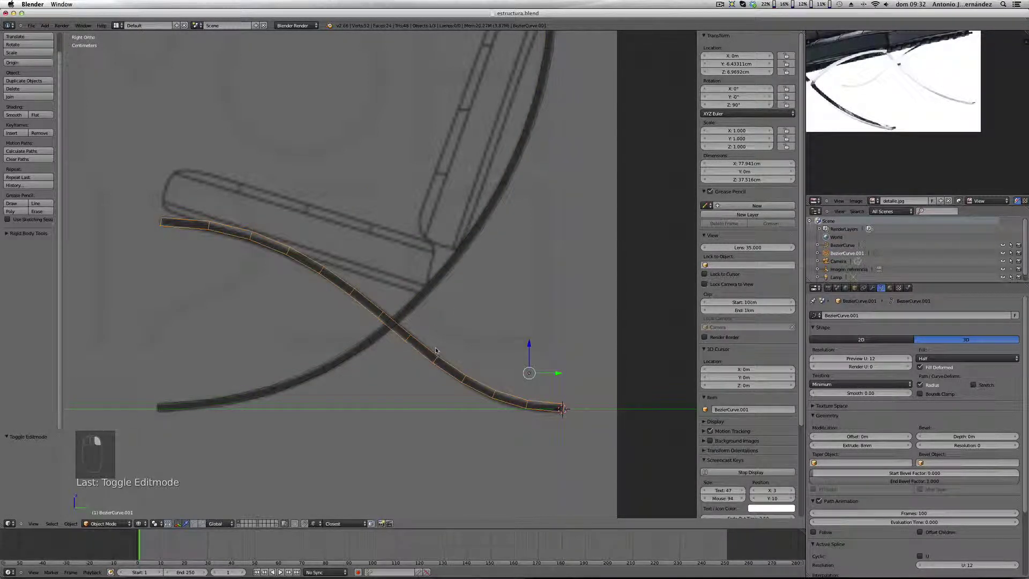
pyautogui.hotkey('alt', 'c')
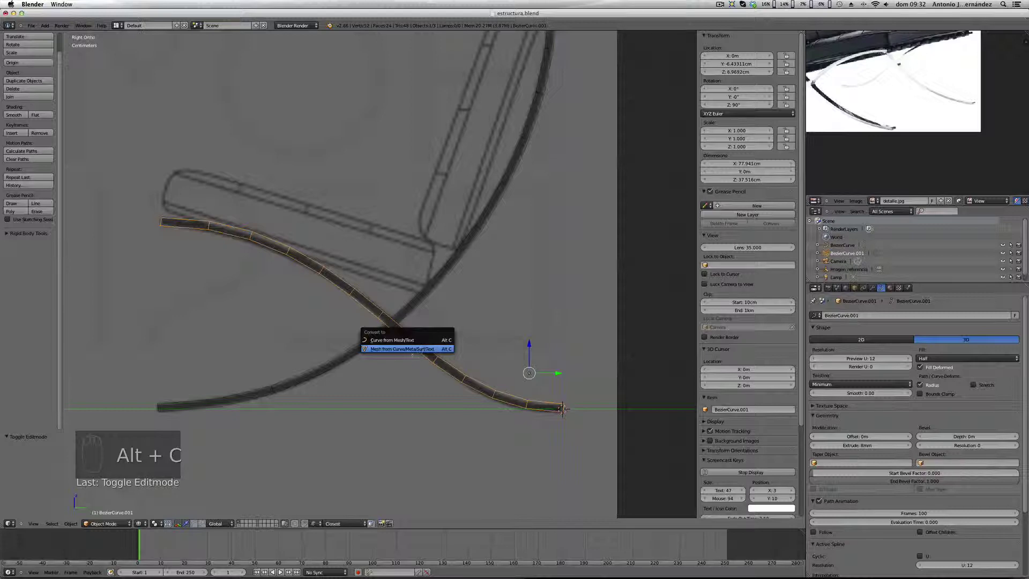
pyautogui.click(408, 351)
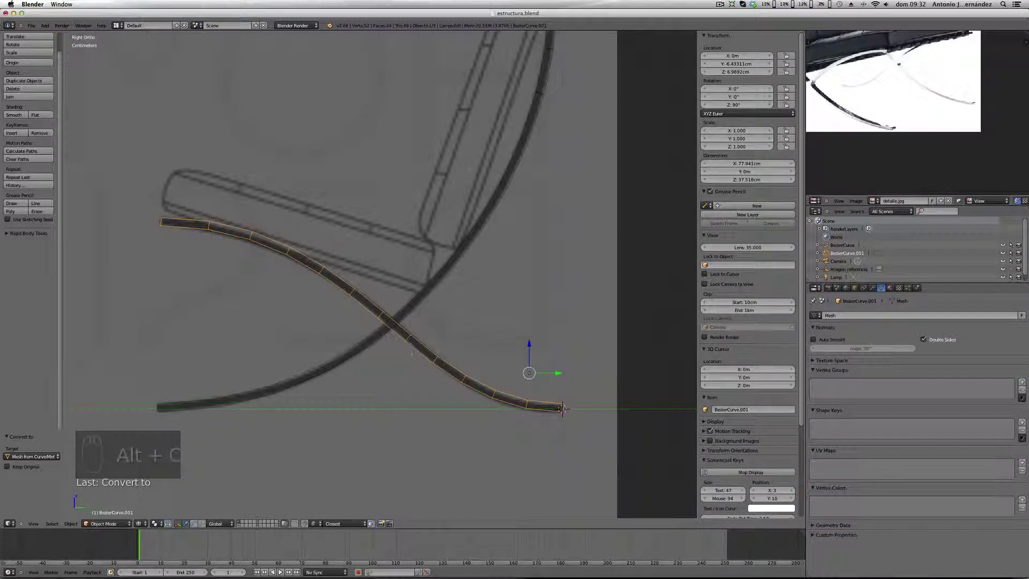
# Step: Convert the long backrest bar's curve to a mesh
pyautogui.rightClick(422, 301)
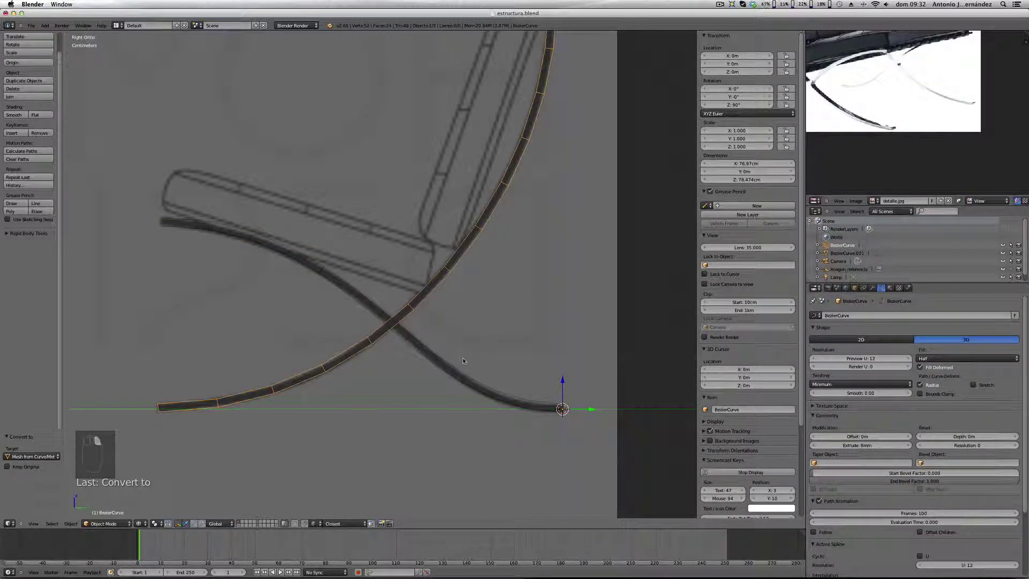
pyautogui.hotkey('alt', 'c')
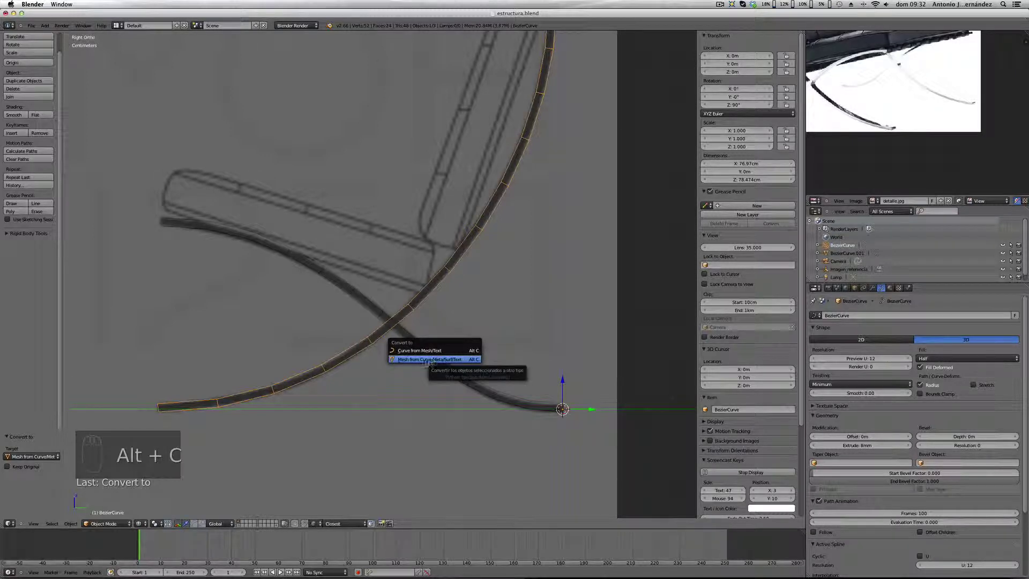
pyautogui.click(429, 359)
# Step: Join the two bar meshes into a single object, with the second bar as the active one
pyautogui.scroll(-1, 466, 351)
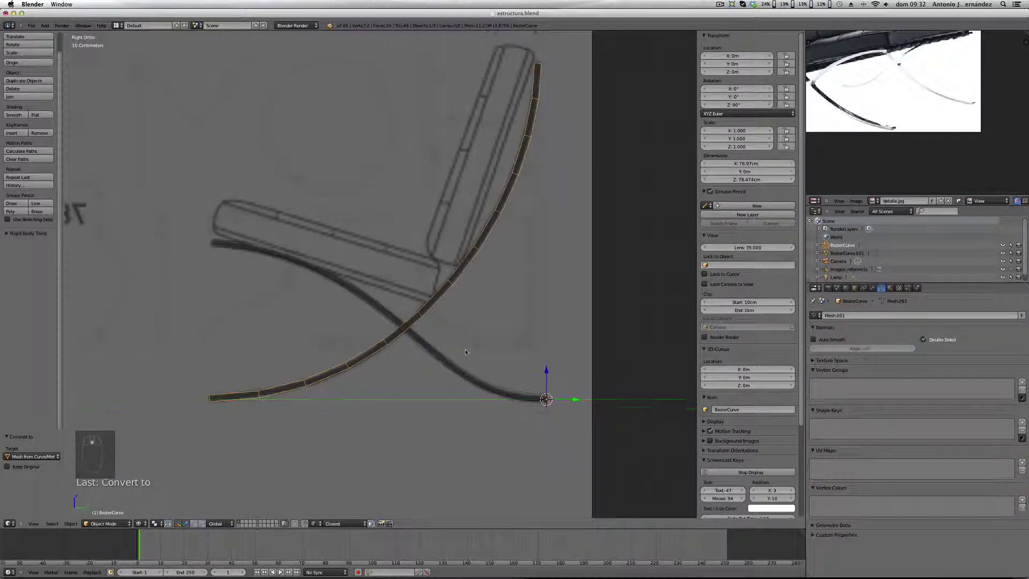
pyautogui.scroll(-2, 453, 358)
pyautogui.scroll(4, 426, 362)
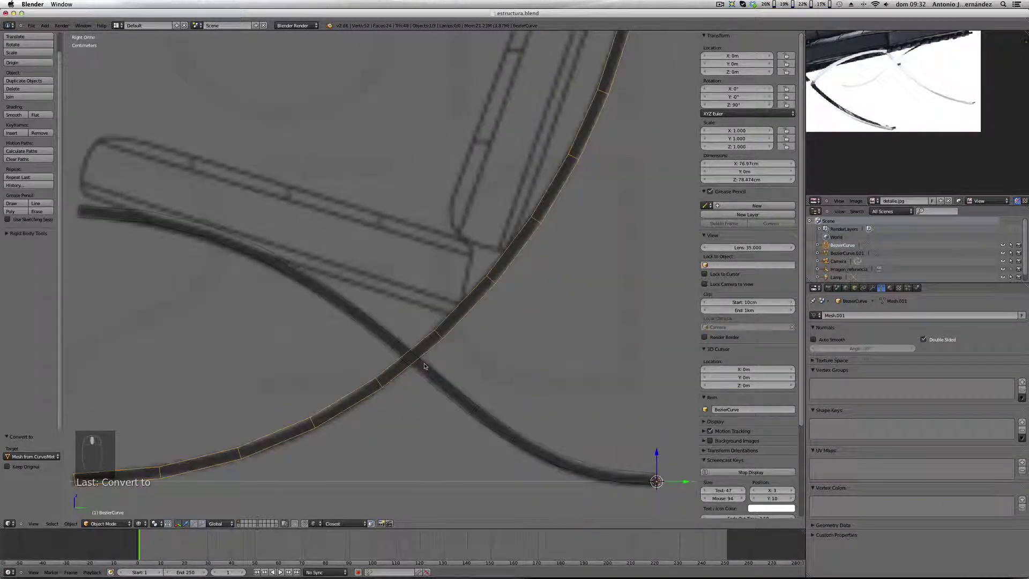
pyautogui.scroll(-1, 429, 356)
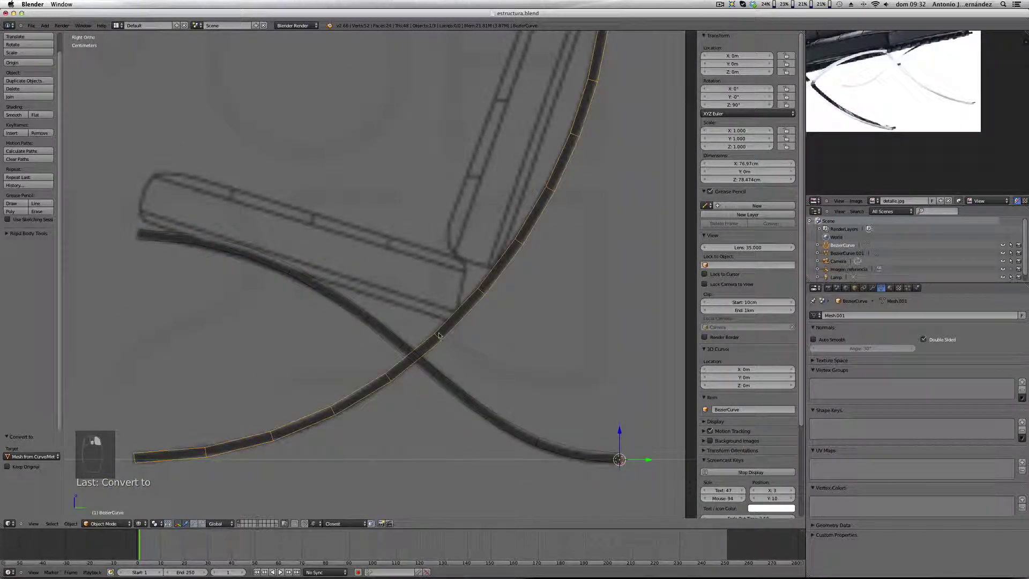
pyautogui.rightClick(431, 368)
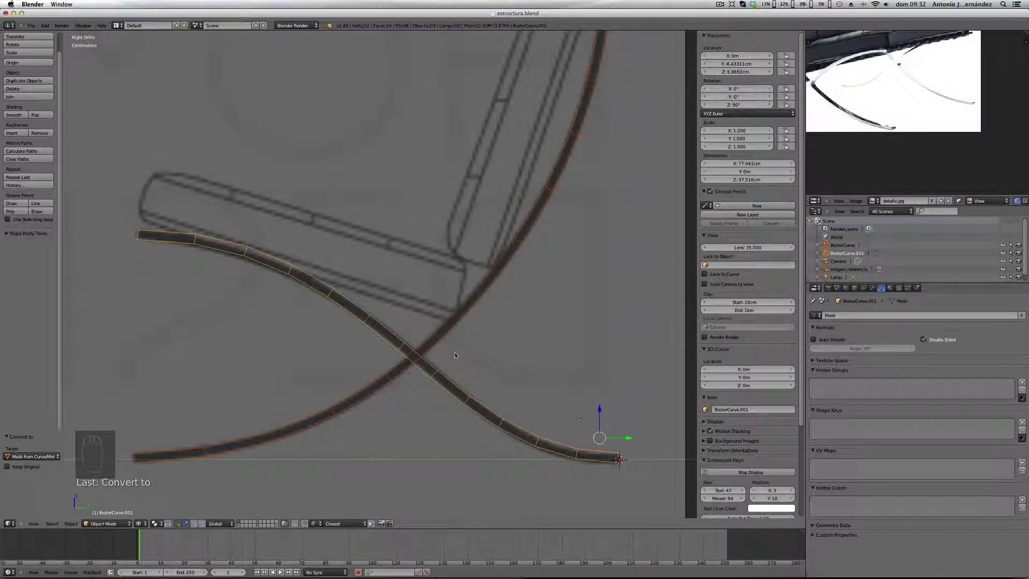
pyautogui.hotkey('ctrl', 'j')
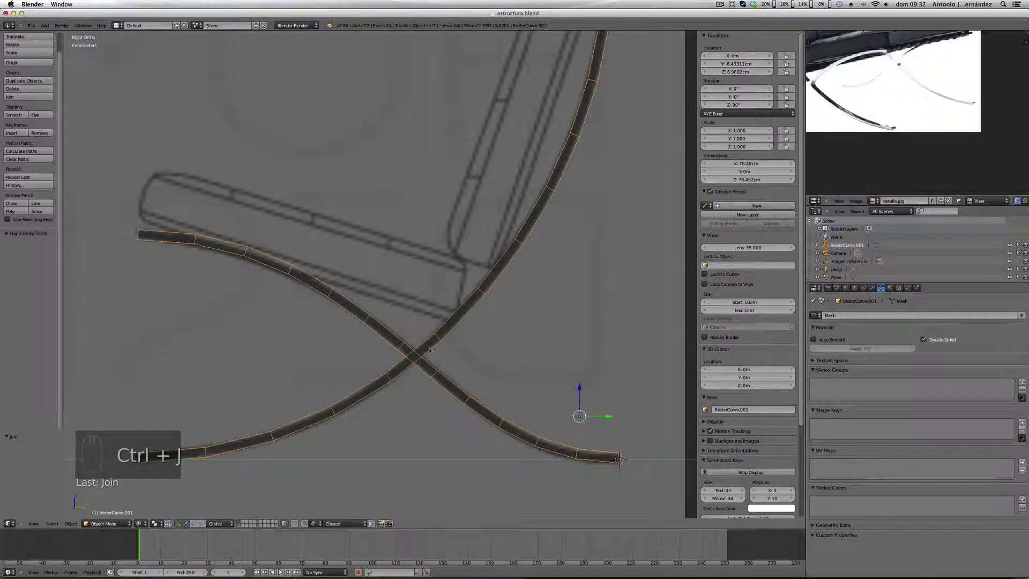
# Step: Start editing the joined mesh in the right side view and select the second bar's cross edge just on the seat side of the crossing
pyautogui.scroll(2, 454, 352)
pyautogui.scroll(-3, 458, 351)
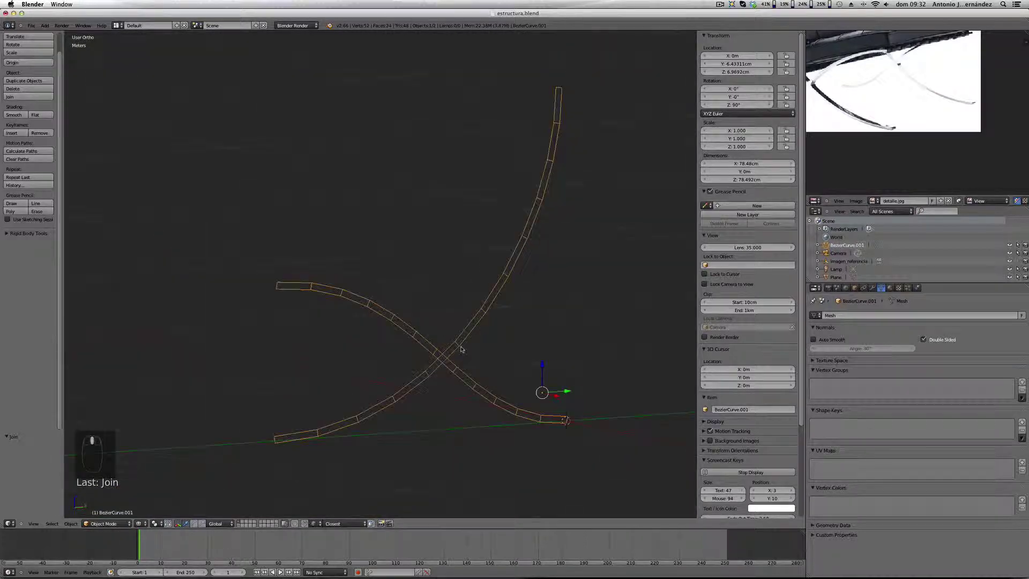
pyautogui.press('Tab')
pyautogui.press('a')
pyautogui.press('a')
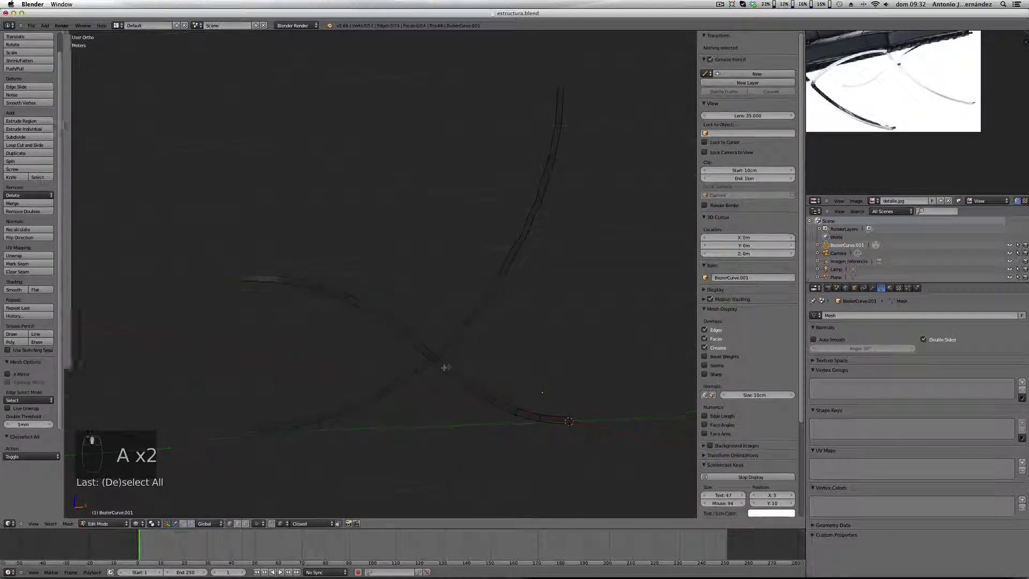
pyautogui.scroll(5, 415, 345)
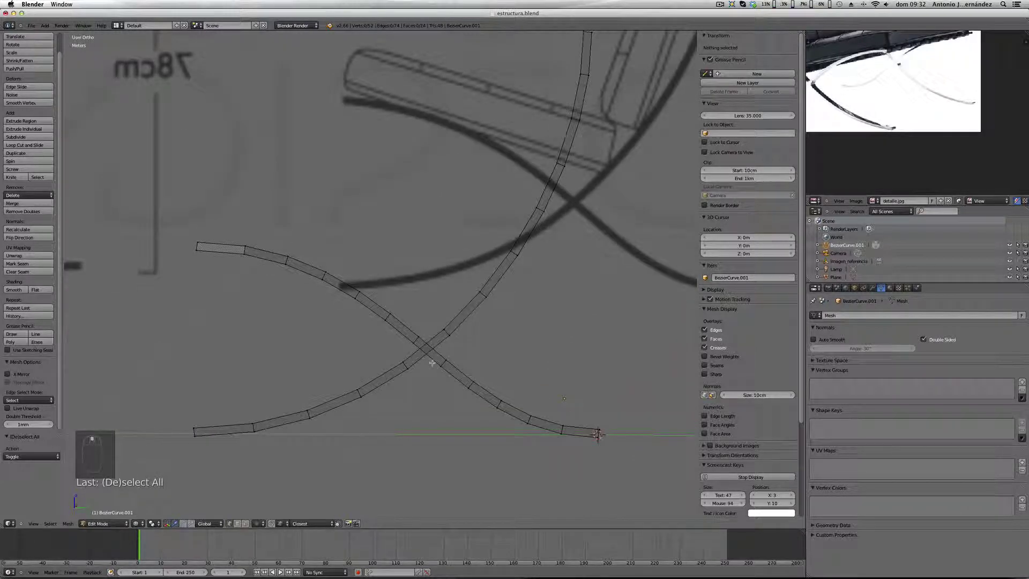
pyautogui.press('KP_3')
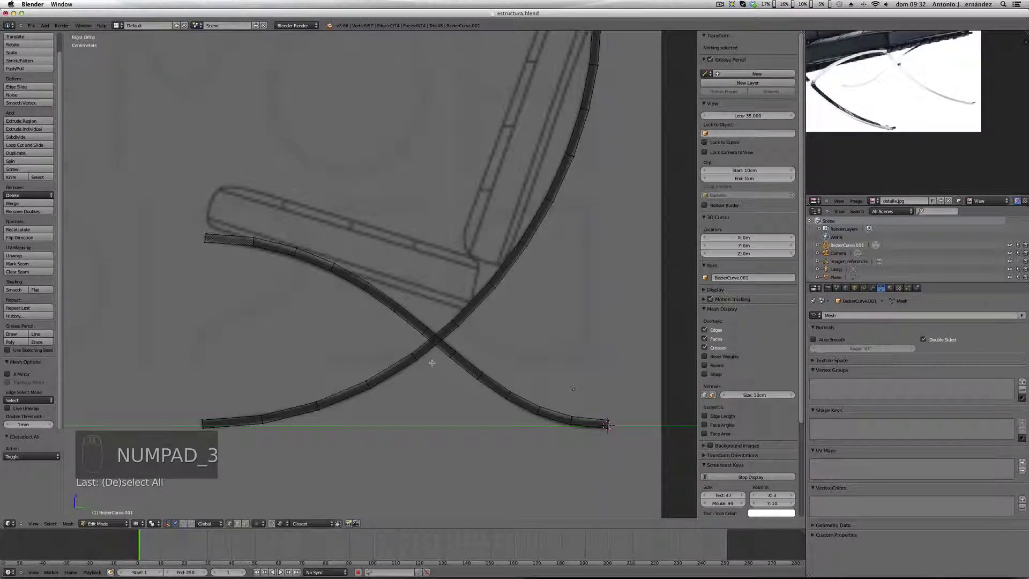
pyautogui.scroll(5, 432, 359)
pyautogui.scroll(1, 430, 313)
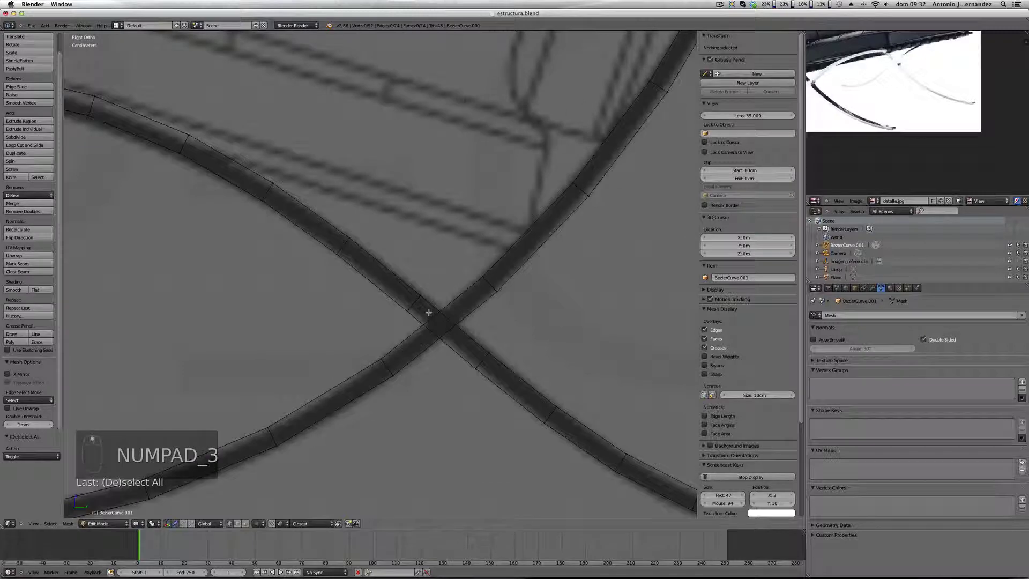
pyautogui.press('g')
pyautogui.rightClick(419, 296)
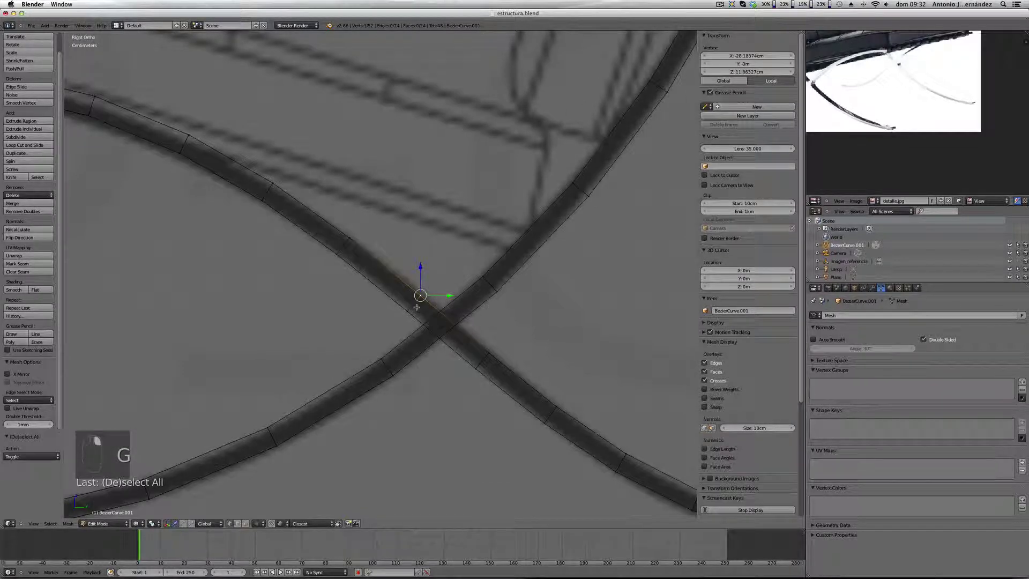
pyautogui.keyDown('shift'); pyautogui.rightClick(411, 309); pyautogui.keyUp('shift')
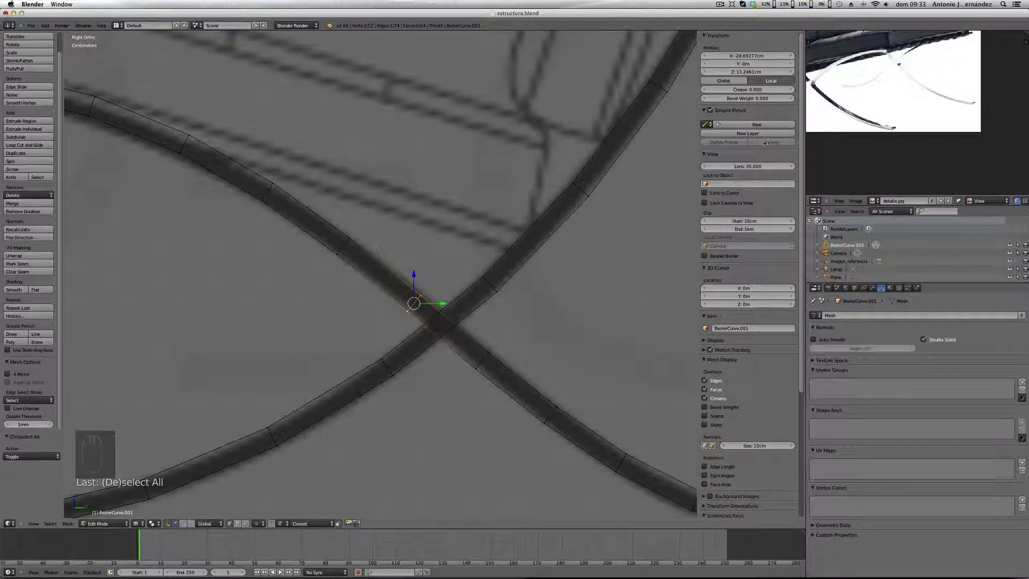
# Step: Sketch rounded transitions in the four corners of the bar crossing with Grease Pencil, following the crossing in the reference image
pyautogui.scroll(5, 902, 124)
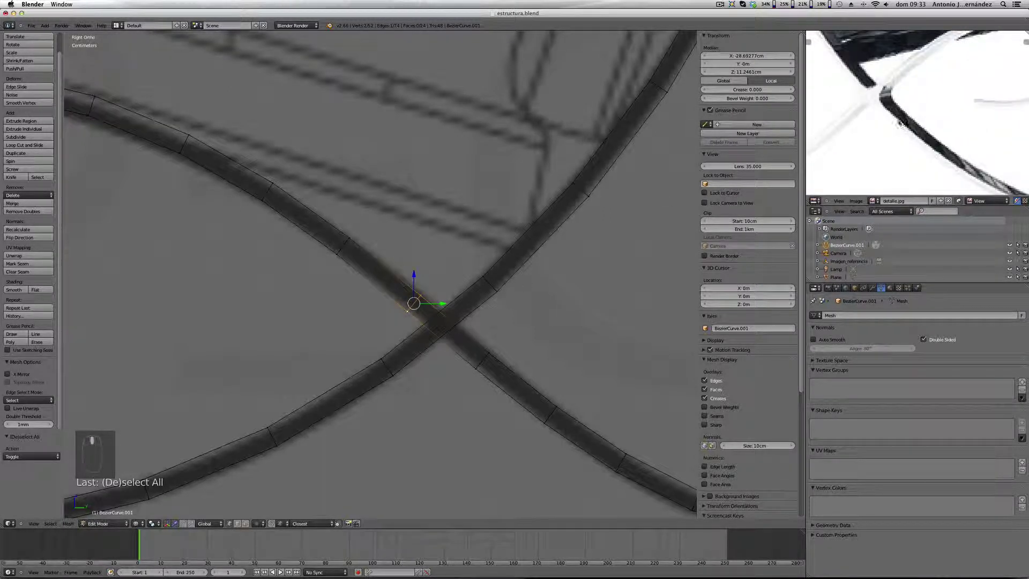
pyautogui.scroll(4, 901, 124)
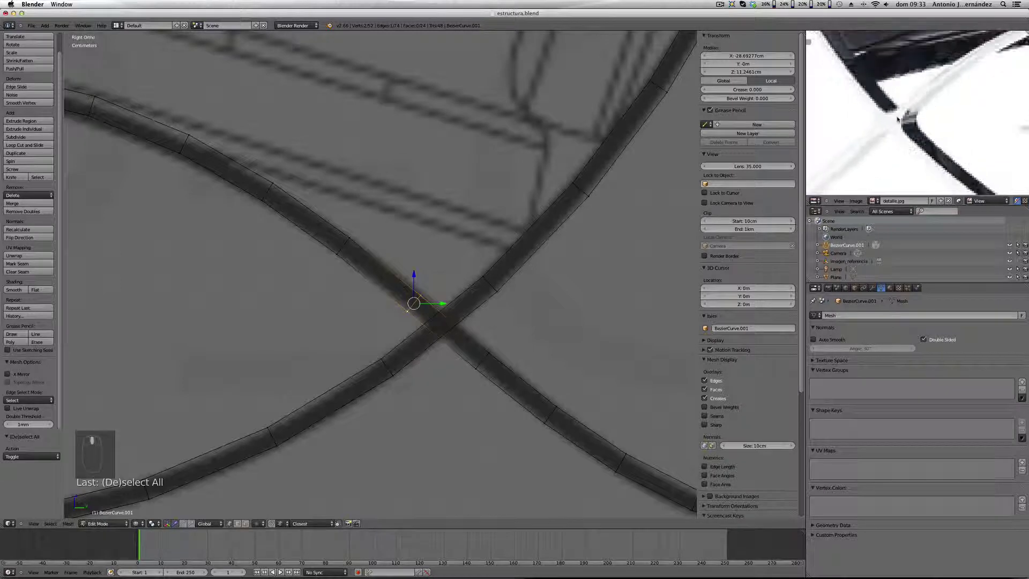
pyautogui.scroll(2, 900, 119)
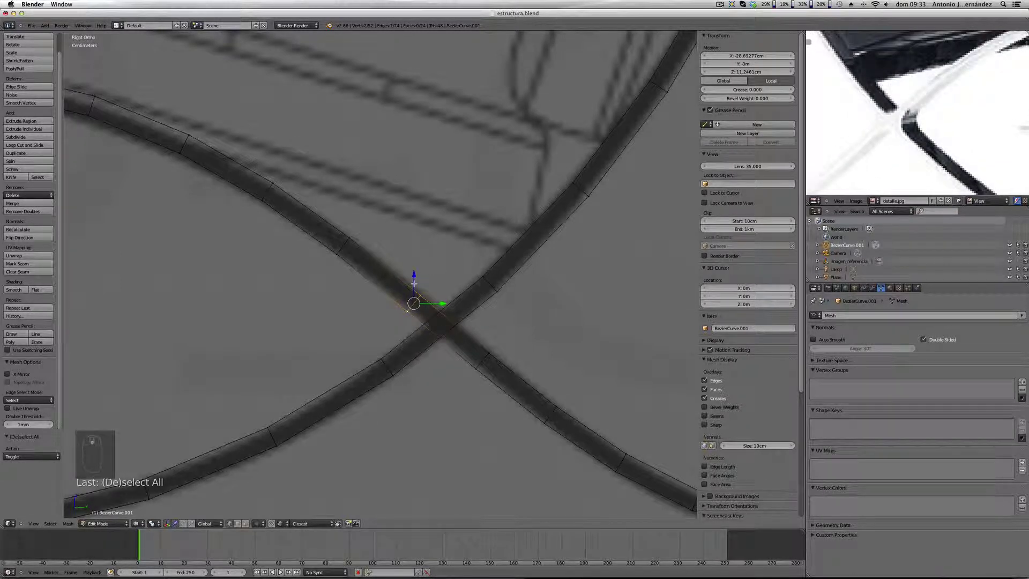
pyautogui.press('d')
pyautogui.moveTo(413, 284)
pyautogui.mouseDown()
pyautogui.moveTo(471, 290)
pyautogui.moveTo(485, 348)
pyautogui.moveTo(435, 347)
pyautogui.moveTo(405, 366)
pyautogui.moveTo(390, 306)
pyautogui.mouseUp()
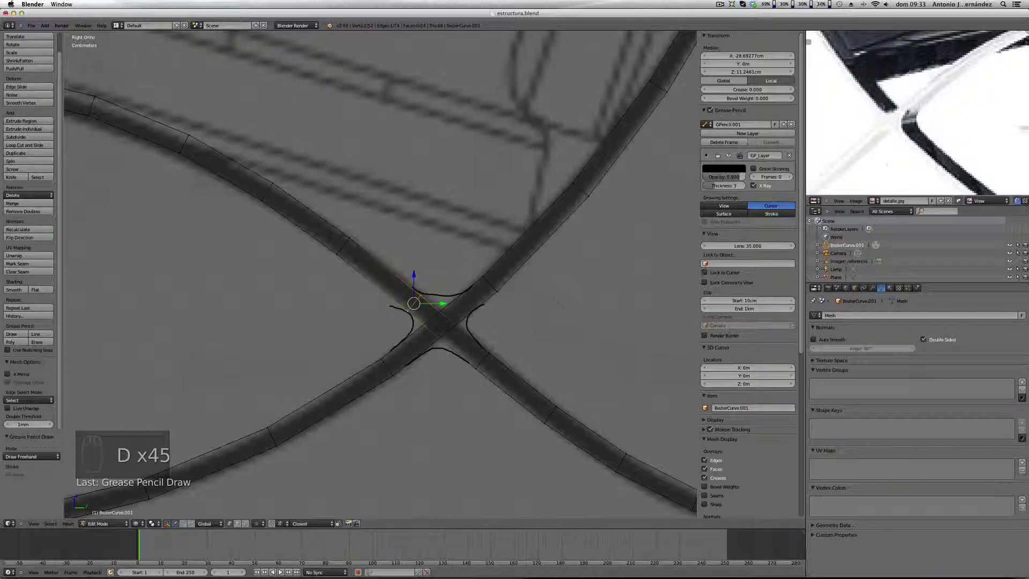
# Step: Slide the selected cross edge along the second bar toward the seat end, to a median of about X -30 cm and Z 12.3 cm
pyautogui.scroll(5, 415, 303)
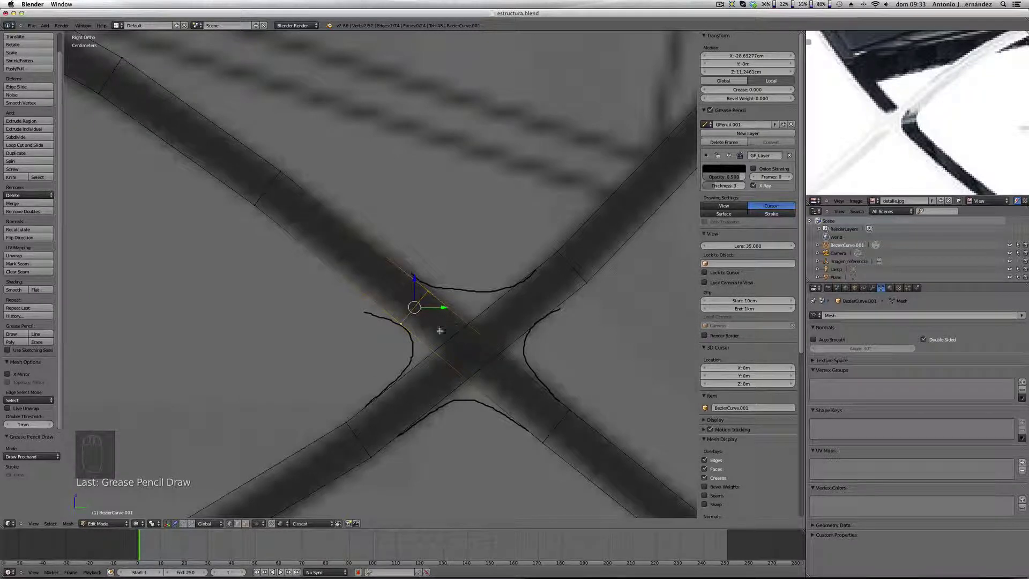
pyautogui.press('g')
pyautogui.press('g')
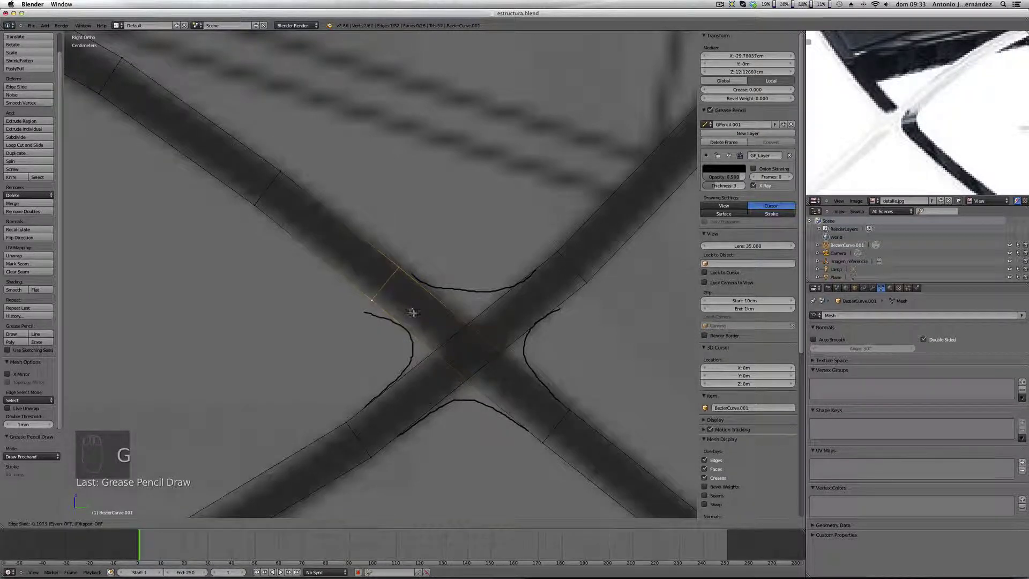
pyautogui.click(399, 308)
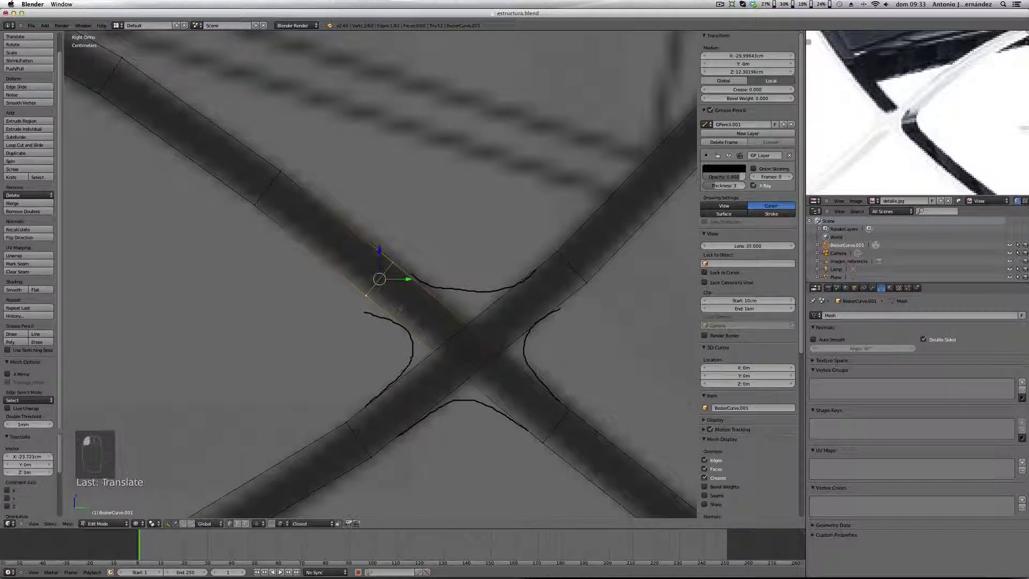
# Step: Select the first bar's cross edge just above the crossing and slide it toward the crossing, to a median of about X -23.4 cm and Z 12.3 cm
pyautogui.rightClick(573, 269)
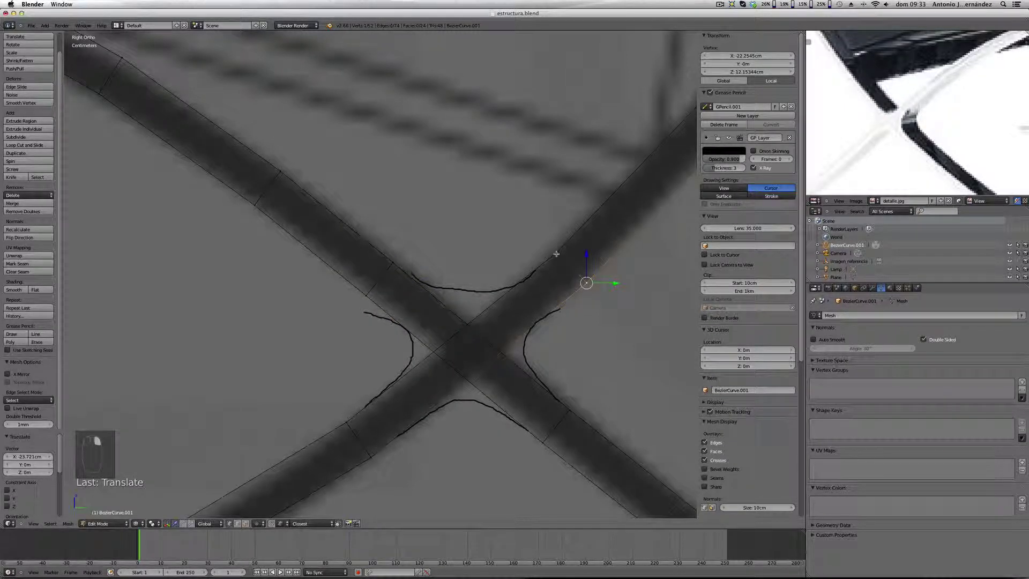
pyautogui.rightClick(568, 267)
pyautogui.rightClick(574, 239)
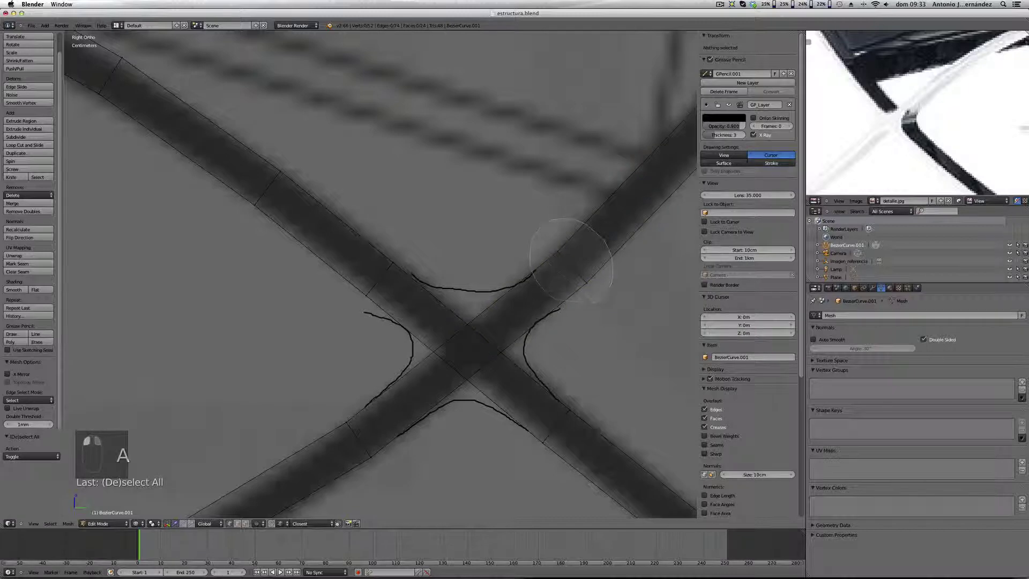
pyautogui.press('g')
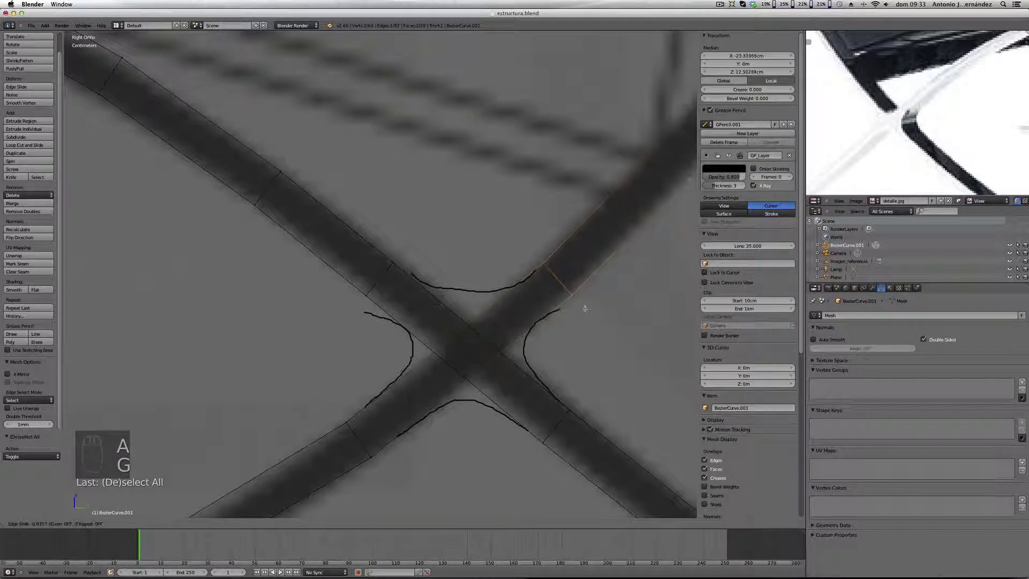
pyautogui.press('g')
pyautogui.click(580, 306)
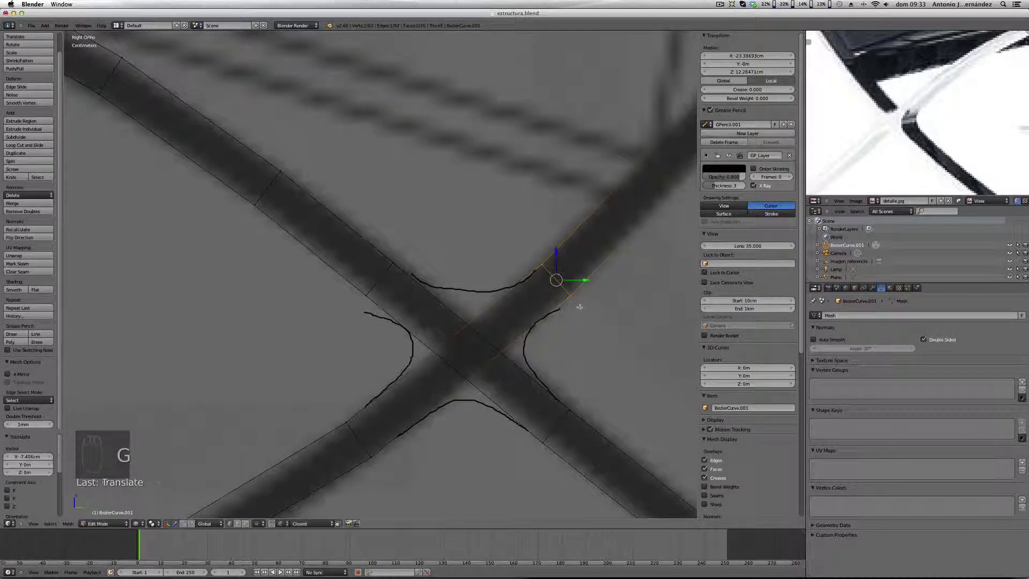
pyautogui.press('d')
pyautogui.press('d')
pyautogui.press('d')
pyautogui.press('d')
pyautogui.press('d')
pyautogui.press('d')
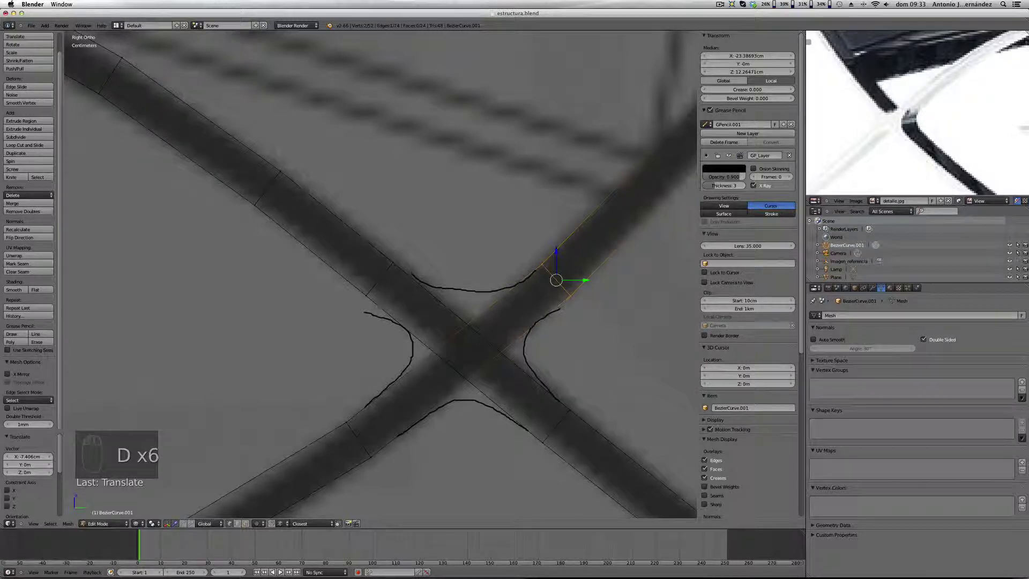
# Step: Slide the first bar's cross edge just below the crossing toward it, to a median of about X -30.3 cm and Z 6.7 cm
pyautogui.rightClick(345, 425)
pyautogui.keyDown('shift'); pyautogui.rightClick(346, 425); pyautogui.keyUp('shift')
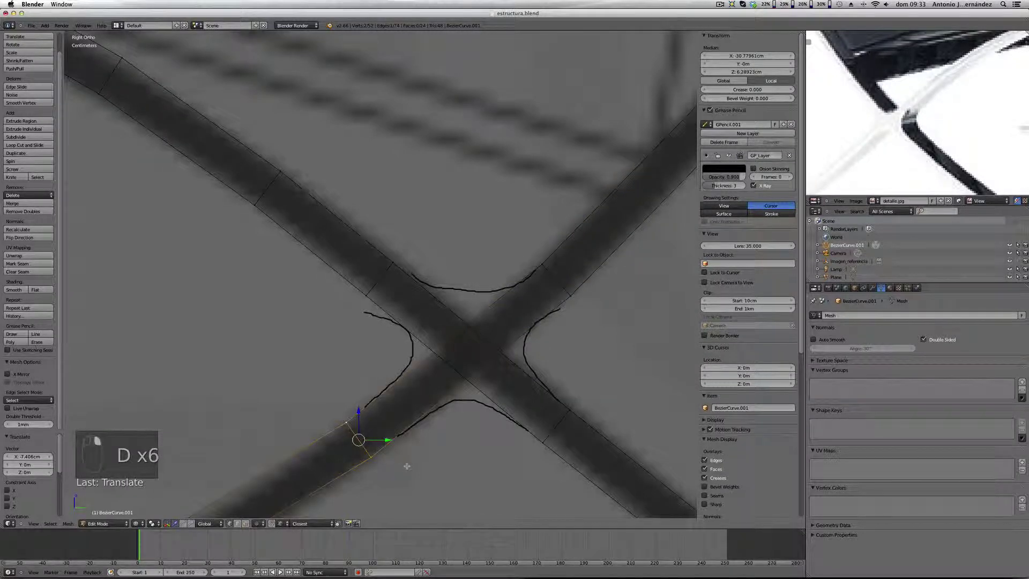
pyautogui.press('g')
pyautogui.press('g')
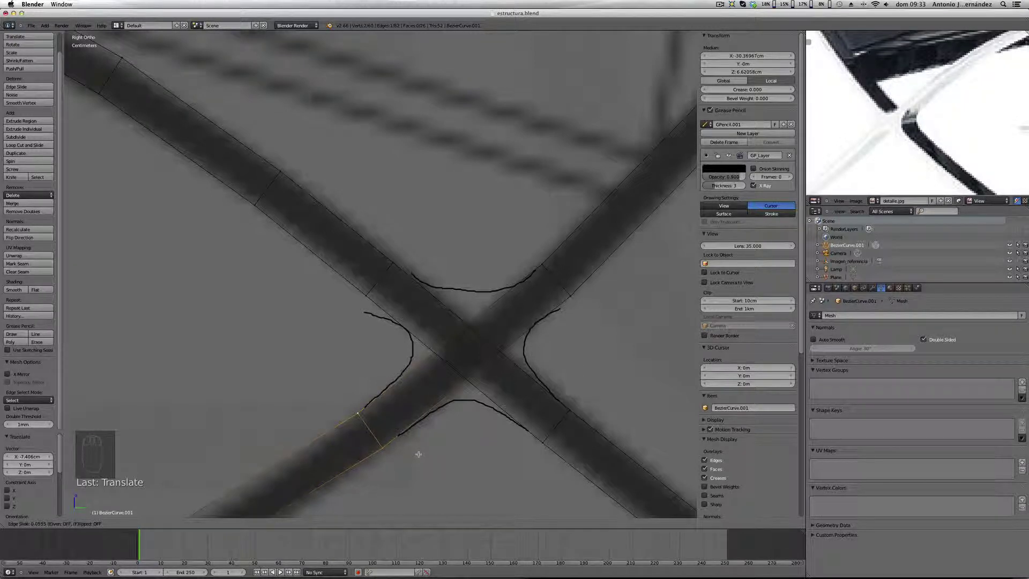
pyautogui.click(418, 454)
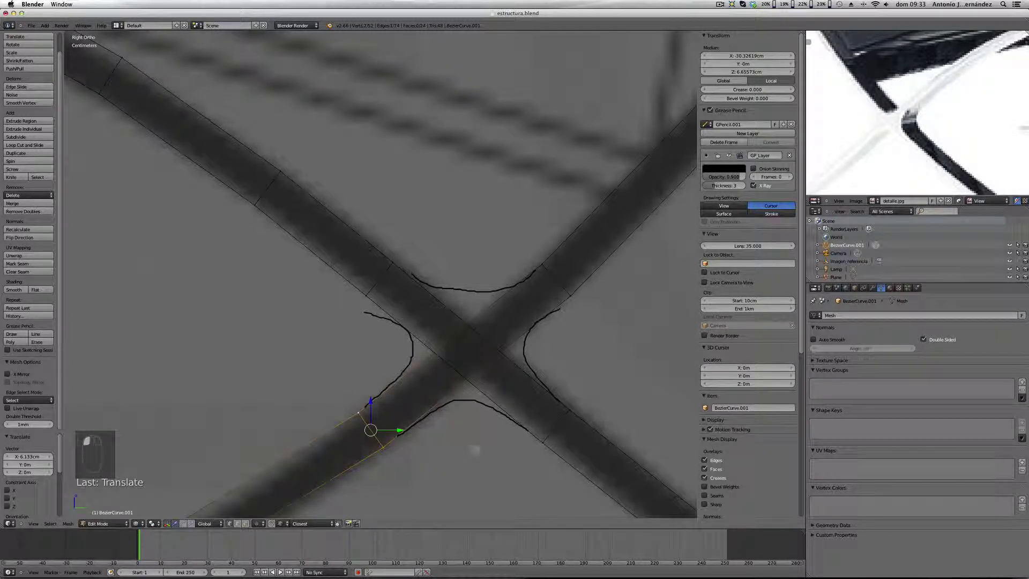
# Step: Erase the Grease Pencil strokes sketched in the four corners of the bar crossing
pyautogui.press('d')
pyautogui.moveTo(526, 448); pyautogui.dragTo(535, 440, button='right')
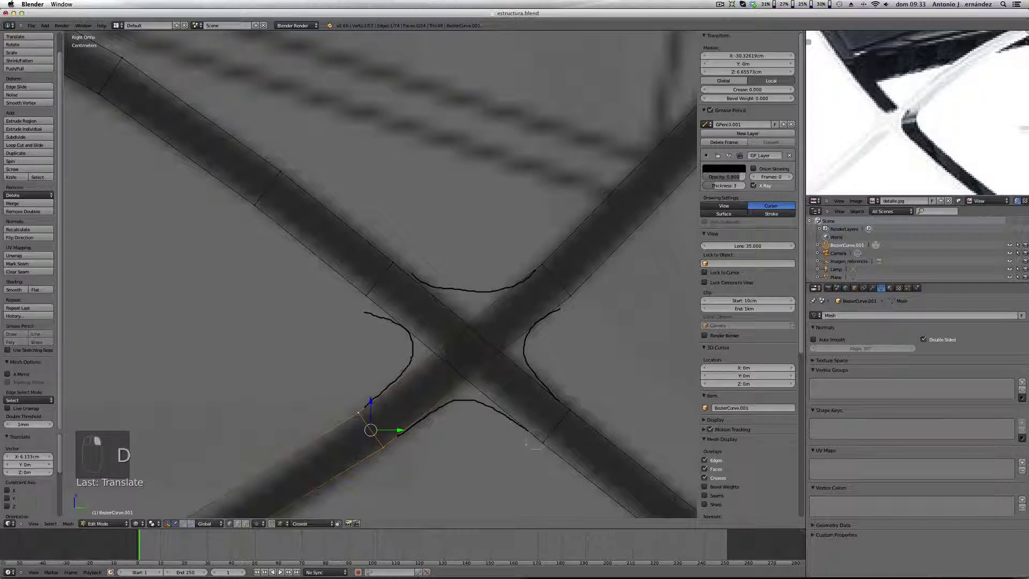
pyautogui.moveTo(495, 408)
pyautogui.mouseDown(button='right')
pyautogui.moveTo(423, 426)
pyautogui.moveTo(567, 390)
pyautogui.moveTo(502, 331)
pyautogui.mouseUp(button='right')
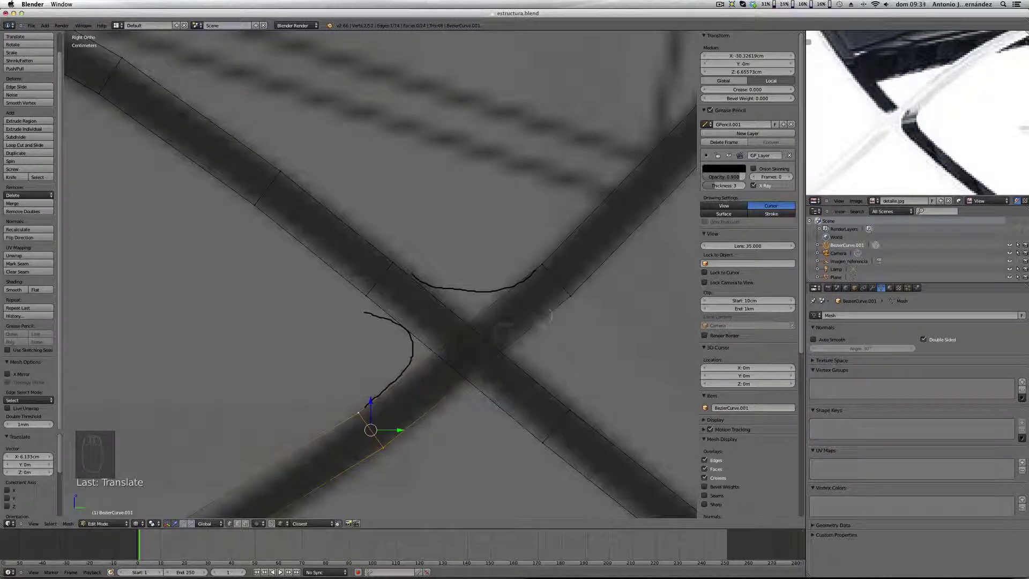
pyautogui.moveTo(539, 278); pyautogui.dragTo(414, 285, button='right')
pyautogui.moveTo(408, 321)
pyautogui.mouseDown(button='right')
pyautogui.moveTo(356, 317)
pyautogui.moveTo(419, 365)
pyautogui.moveTo(406, 352)
pyautogui.mouseUp(button='right')
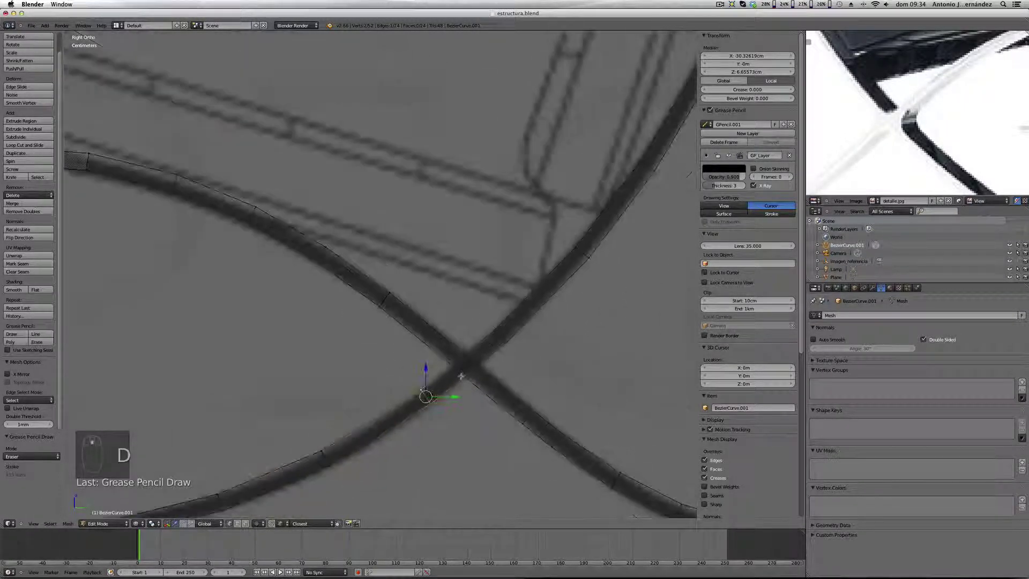
# Step: Add two evenly spaced loop cuts to the first bar's segment that passes through the crossing
pyautogui.scroll(2, 460, 379)
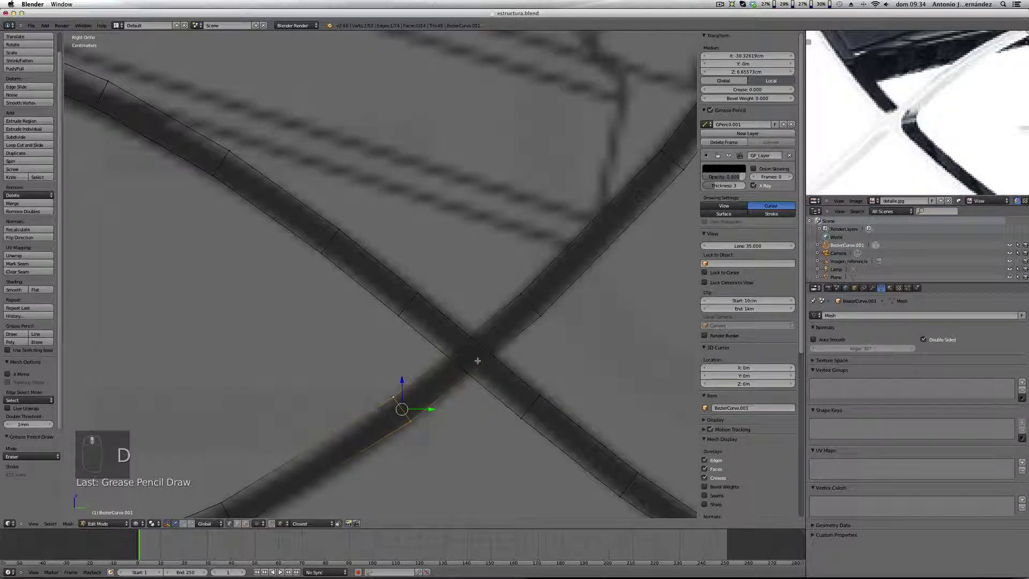
pyautogui.hotkey('ctrl', 'r')
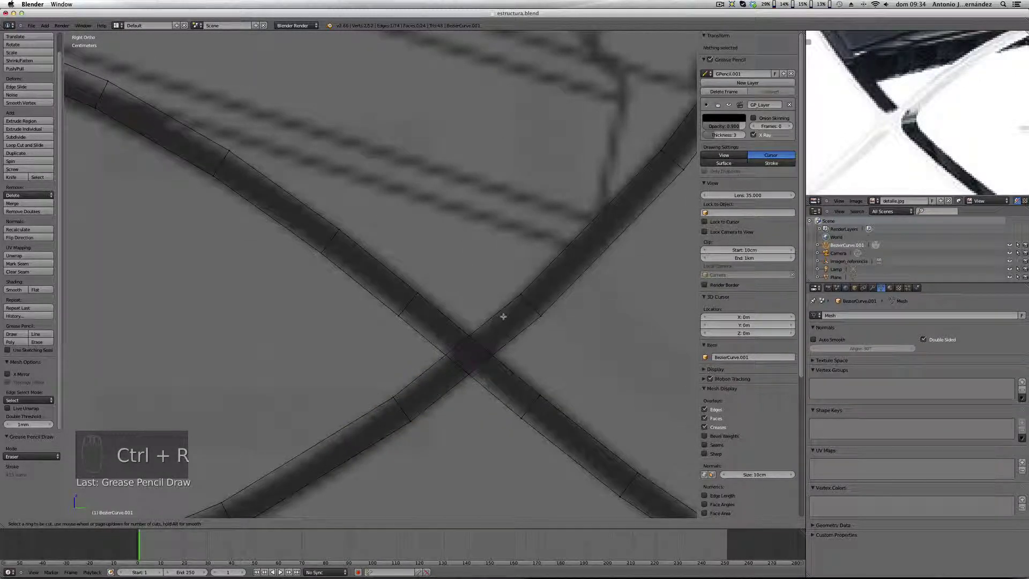
pyautogui.scroll(2, 496, 326)
pyautogui.click(496, 326)
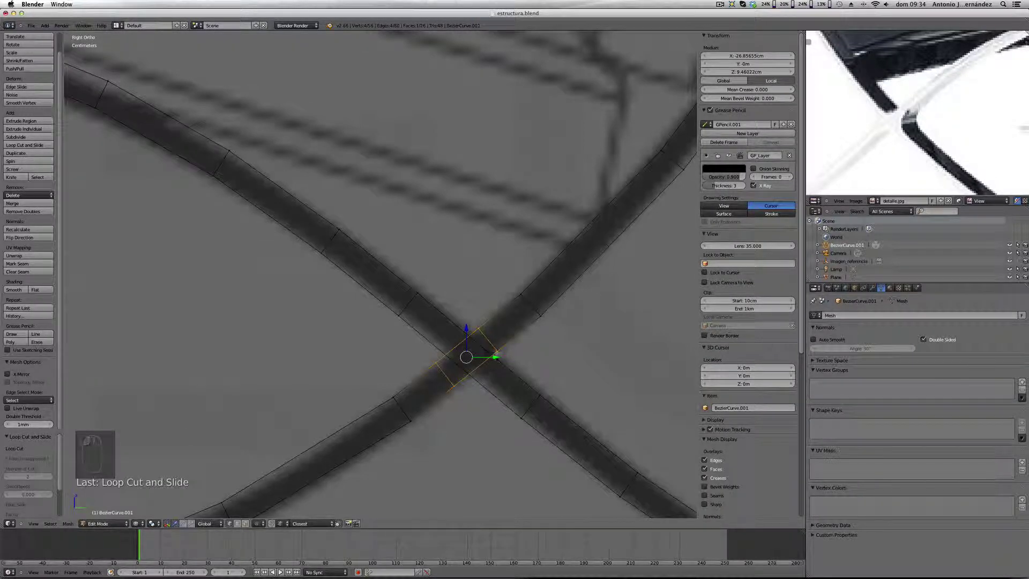
# Step: Slide the first bar's two new cuts apart, to medians of about X -25.1, Z 10.9 cm above the crossing and X -28.3, Z 8.3 cm below it
pyautogui.rightClick(502, 353)
pyautogui.press('g')
pyautogui.press('g')
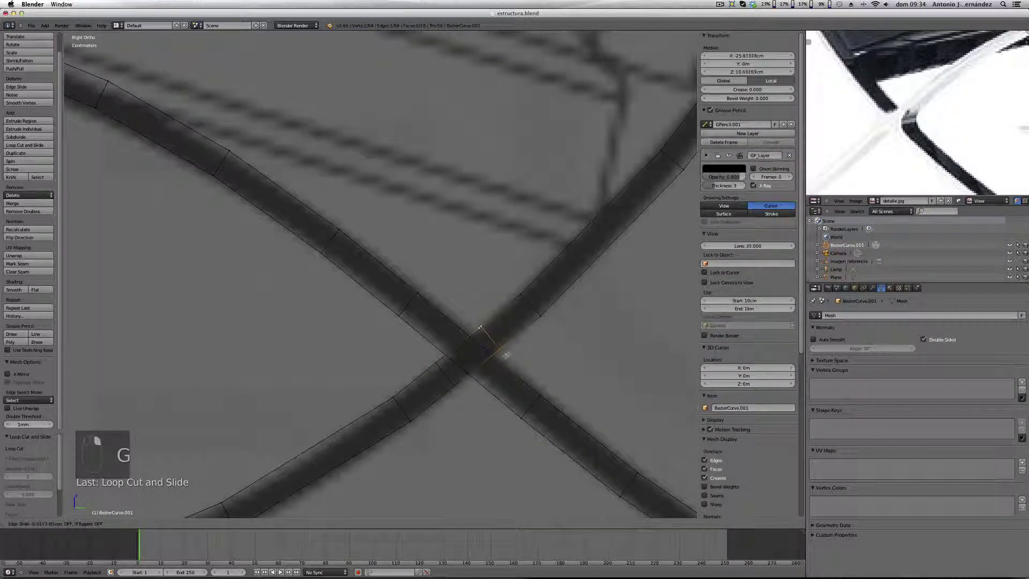
pyautogui.click(485, 343)
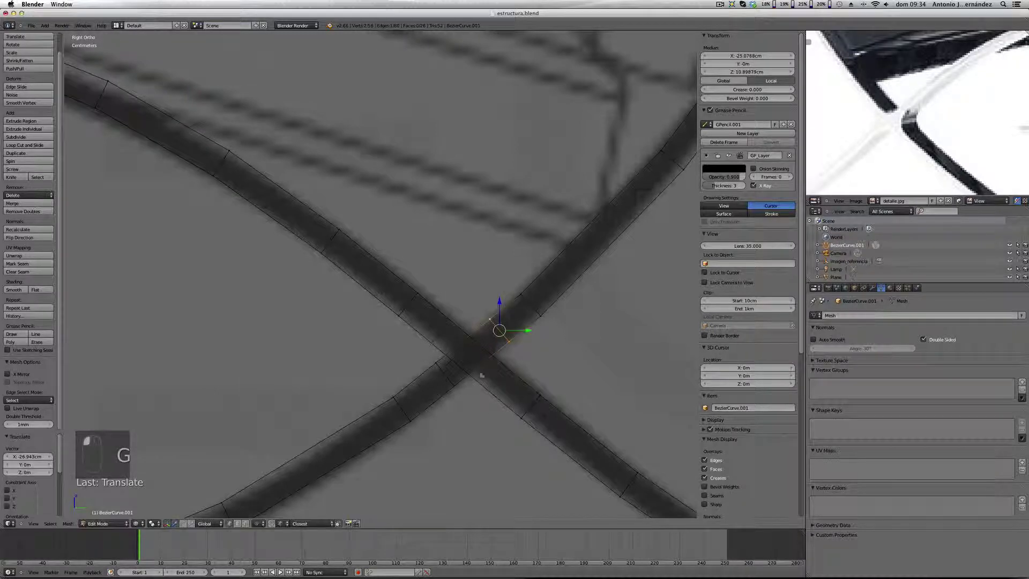
pyautogui.press('g')
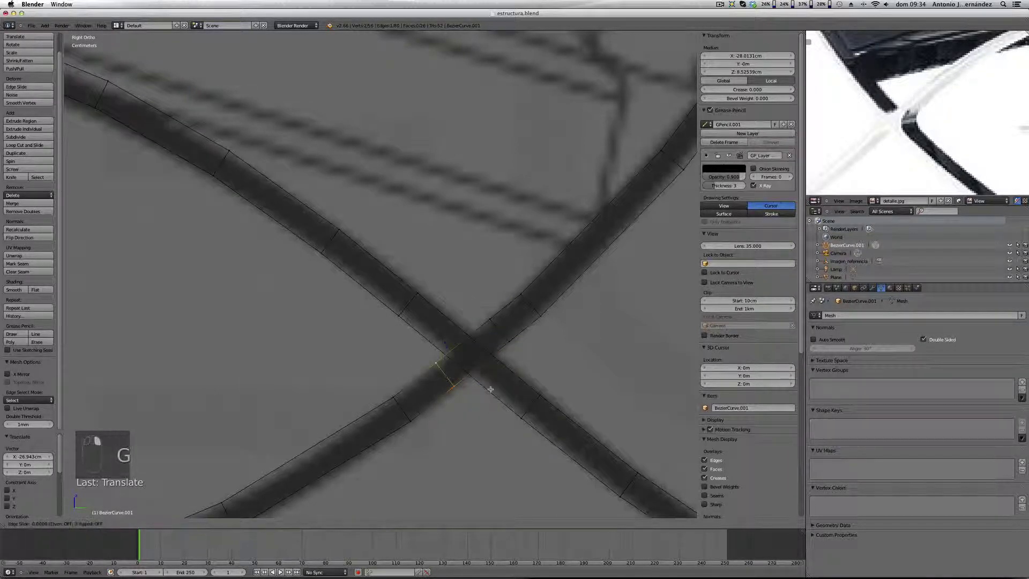
pyautogui.click(486, 393)
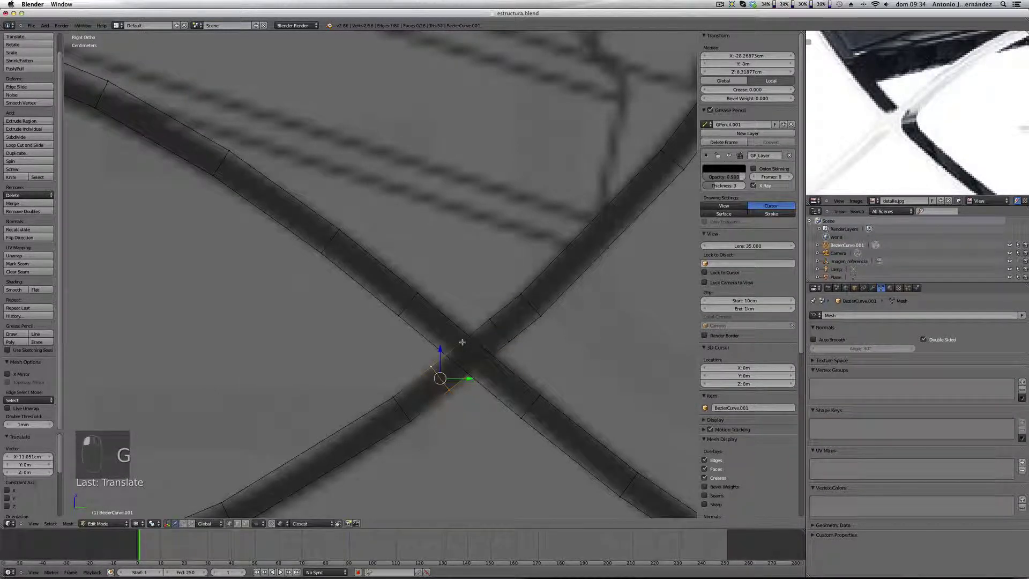
# Step: Add a loop cut on each side of the crossing in the second bar, at about X -28.3, Z 10.9 cm and X -25, Z 8.1 cm
pyautogui.hotkey('ctrl', 'r')
pyautogui.click(450, 322)
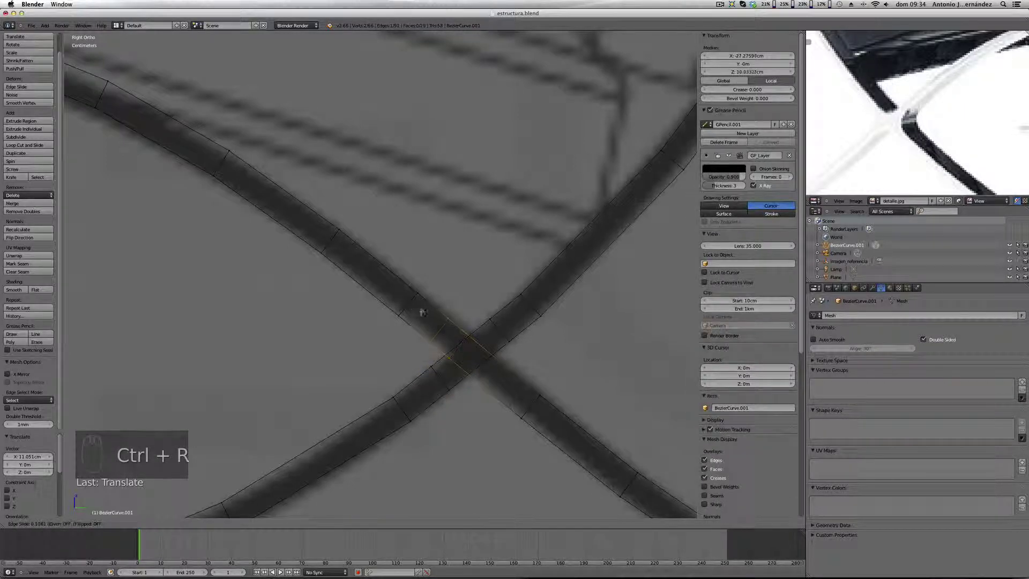
pyautogui.click(409, 307)
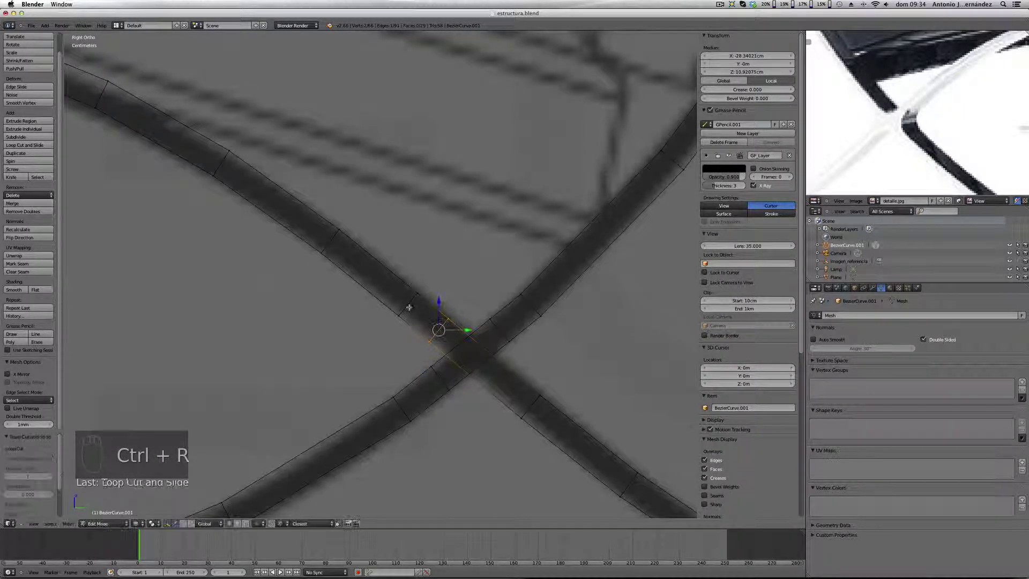
pyautogui.hotkey('ctrl', 'r')
pyautogui.click(510, 384)
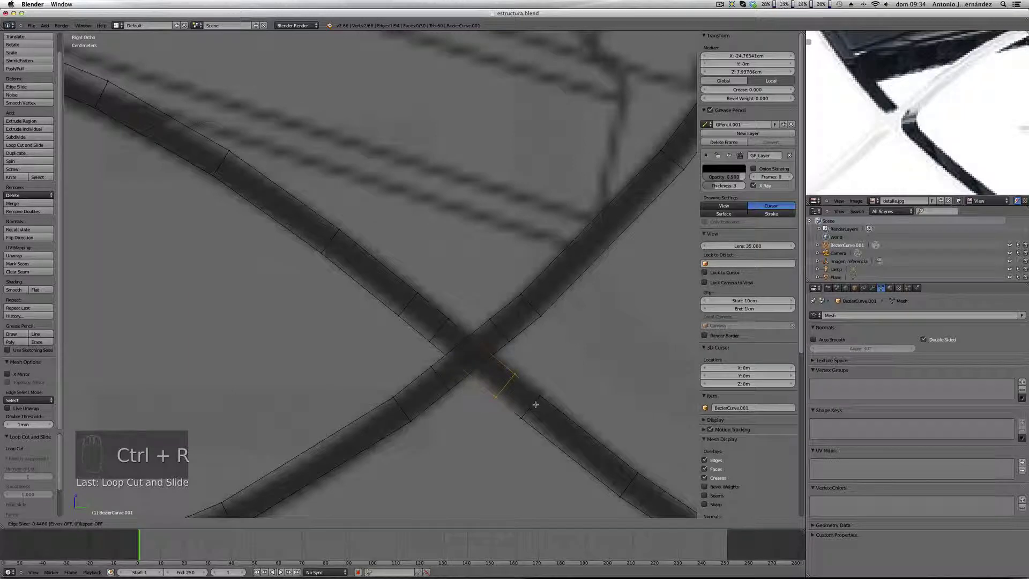
pyautogui.click(532, 403)
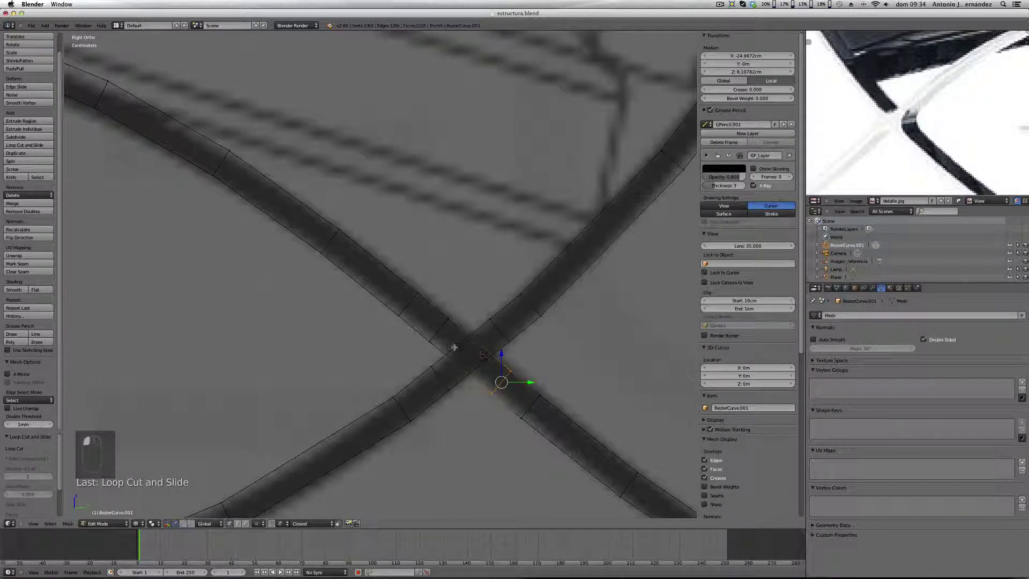
# Step: Delete the overlapping centre face of each bar at the crossing in face selection mode, and switch to vertex selection mode
pyautogui.scroll(2, 455, 351)
pyautogui.hotkey('ctrl', 'Tab')
pyautogui.click(460, 371)
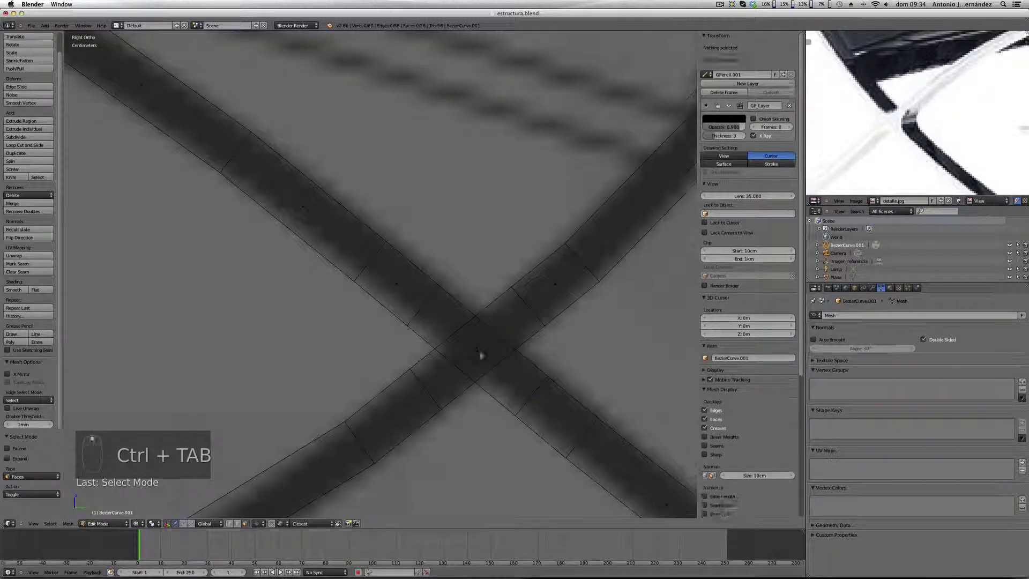
pyautogui.rightClick(484, 352)
pyautogui.press('x')
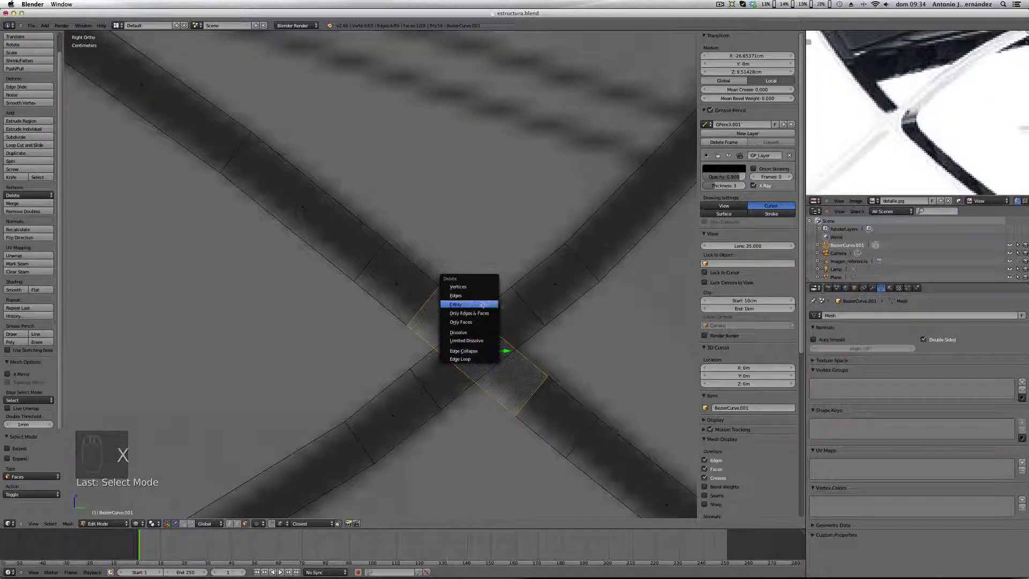
pyautogui.click(482, 304)
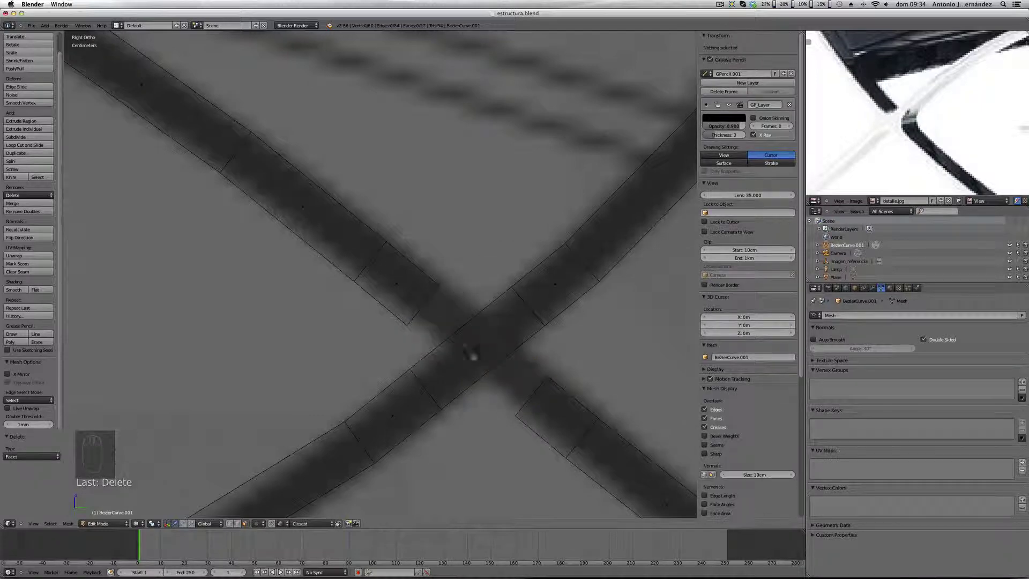
pyautogui.rightClick(472, 351)
pyautogui.press('x')
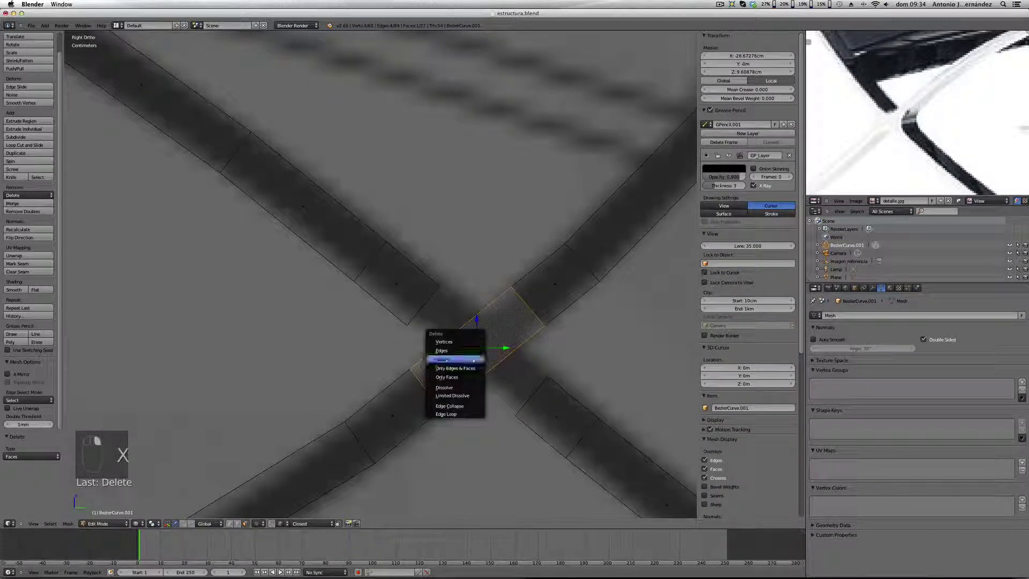
pyautogui.click(472, 358)
pyautogui.hotkey('ctrl', 'Tab')
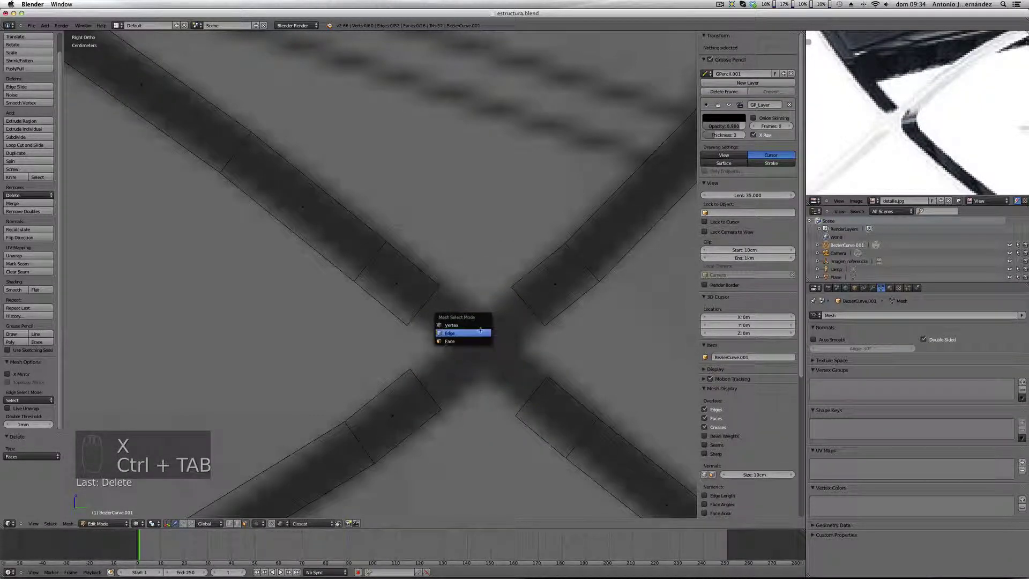
pyautogui.click(466, 325)
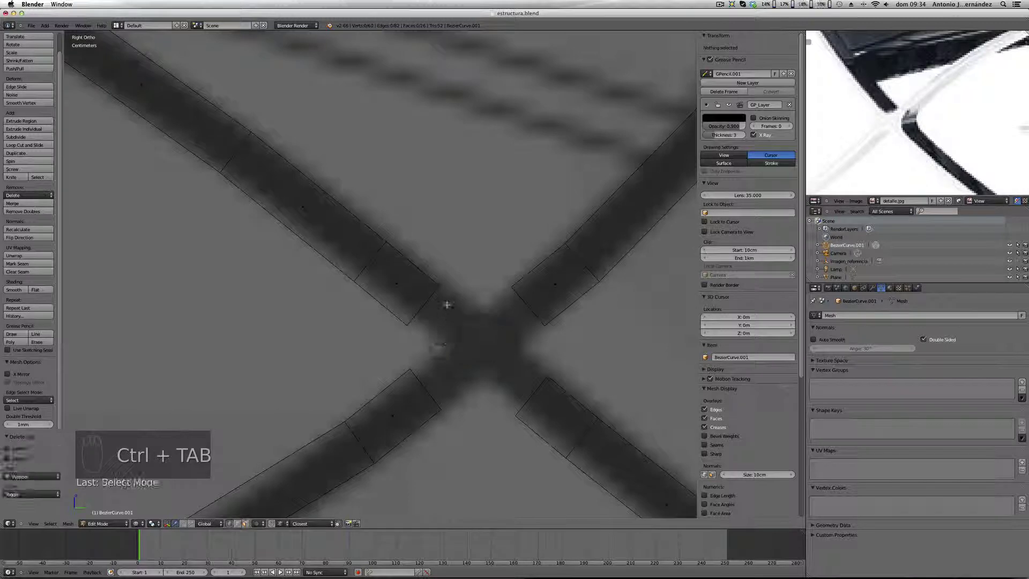
# Step: Try to fill a face between both end vertices of the second bar's seat-side piece and the nearest end vertex of each first-bar piece
pyautogui.rightClick(440, 284)
pyautogui.keyDown('shift'); pyautogui.rightClick(407, 324); pyautogui.keyUp('shift')
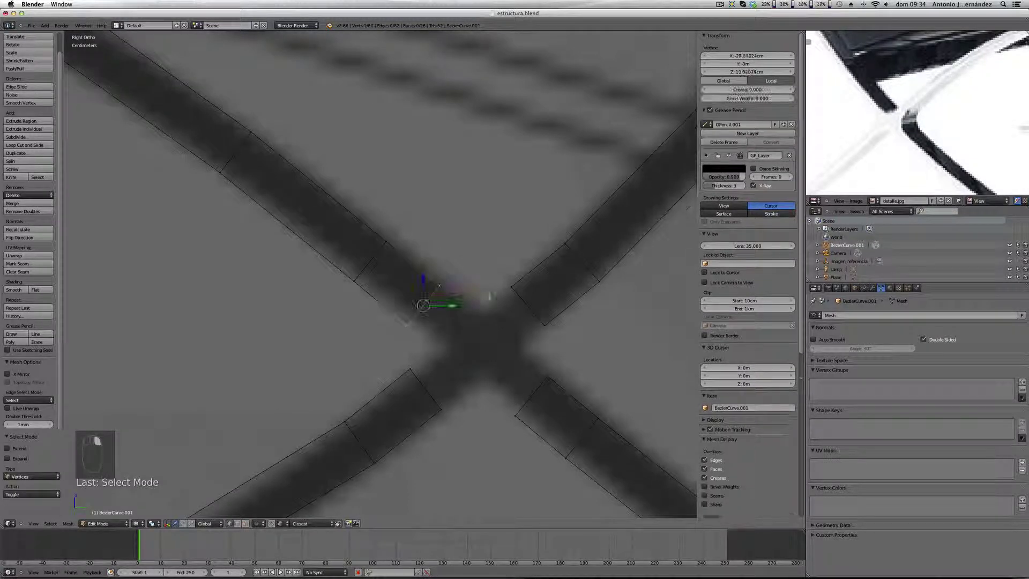
pyautogui.keyDown('shift'); pyautogui.rightClick(512, 287); pyautogui.keyUp('shift')
pyautogui.keyDown('shift'); pyautogui.rightClick(410, 368); pyautogui.keyUp('shift')
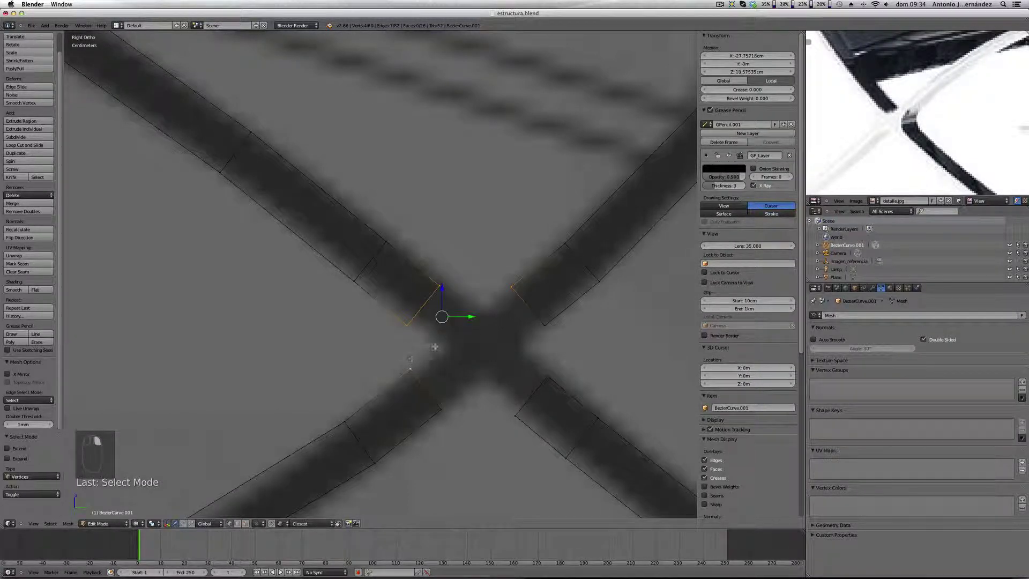
pyautogui.press('f')
pyautogui.scroll(-3, 449, 334)
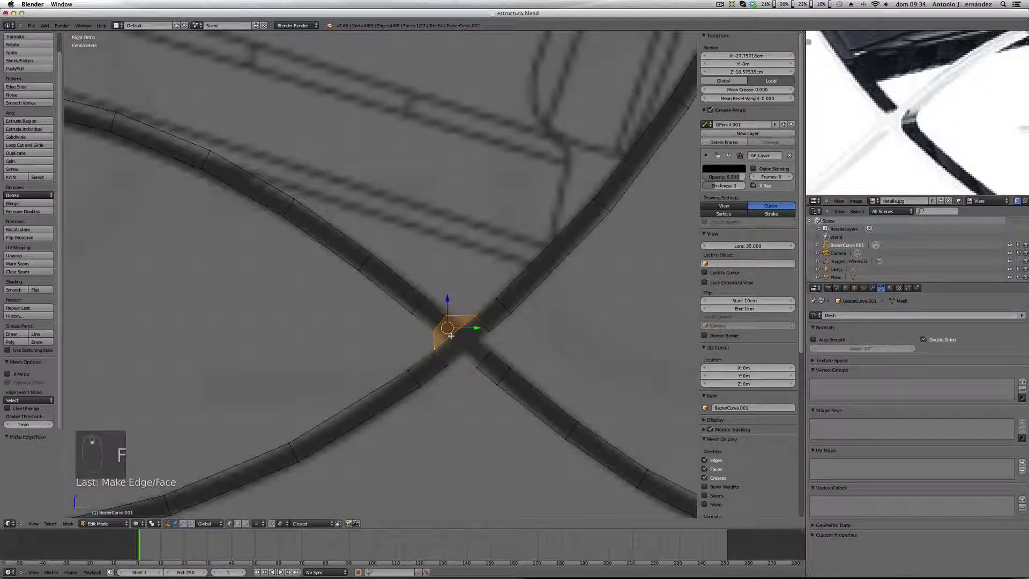
pyautogui.scroll(-2, 450, 335)
pyautogui.scroll(2, 450, 335)
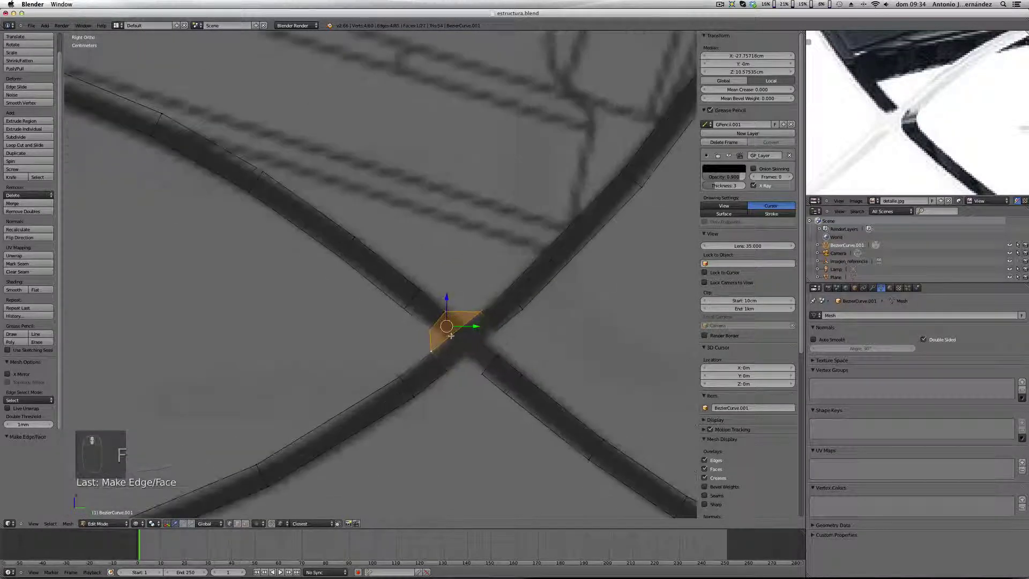
pyautogui.scroll(-2, 450, 335)
pyautogui.scroll(2, 450, 333)
pyautogui.press('a')
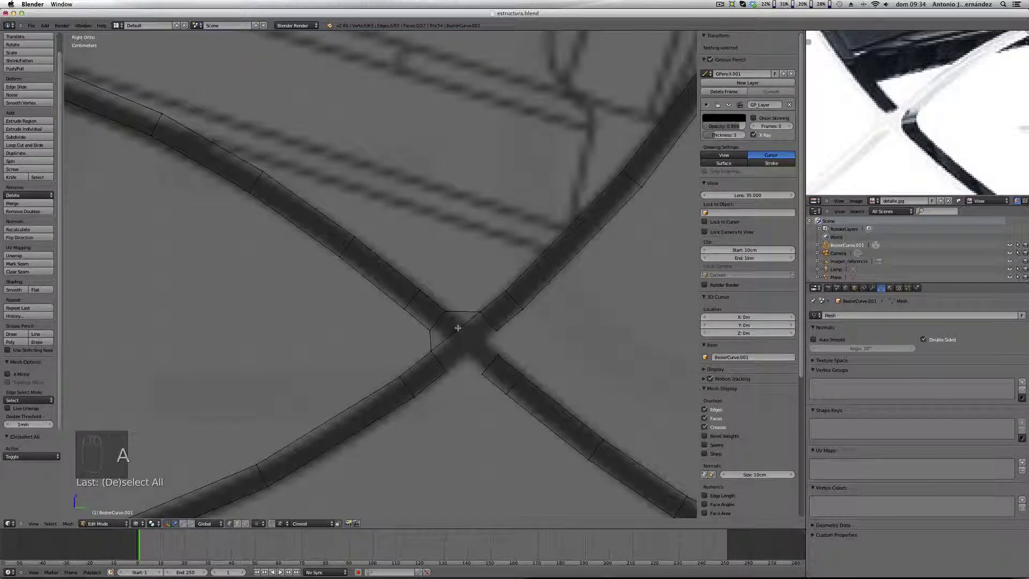
pyautogui.hotkey('ctrl', 'z')
pyautogui.hotkey('ctrl', 'z')
# Step: Fill a face between the end edges of the second bar's seat-side piece and the first bar's piece below the crossing
pyautogui.scroll(1, 452, 315)
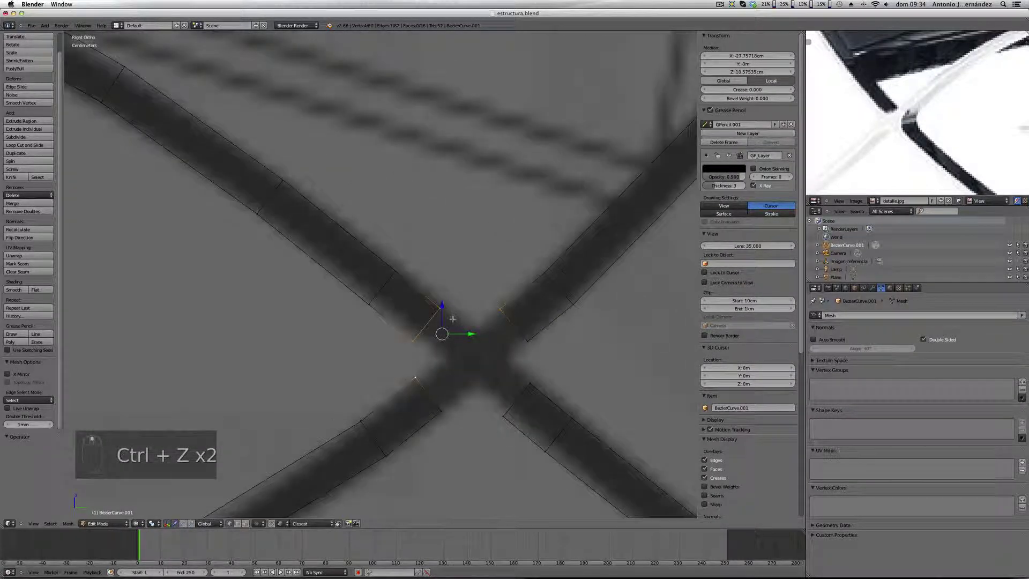
pyautogui.press('a')
pyautogui.rightClick(415, 341)
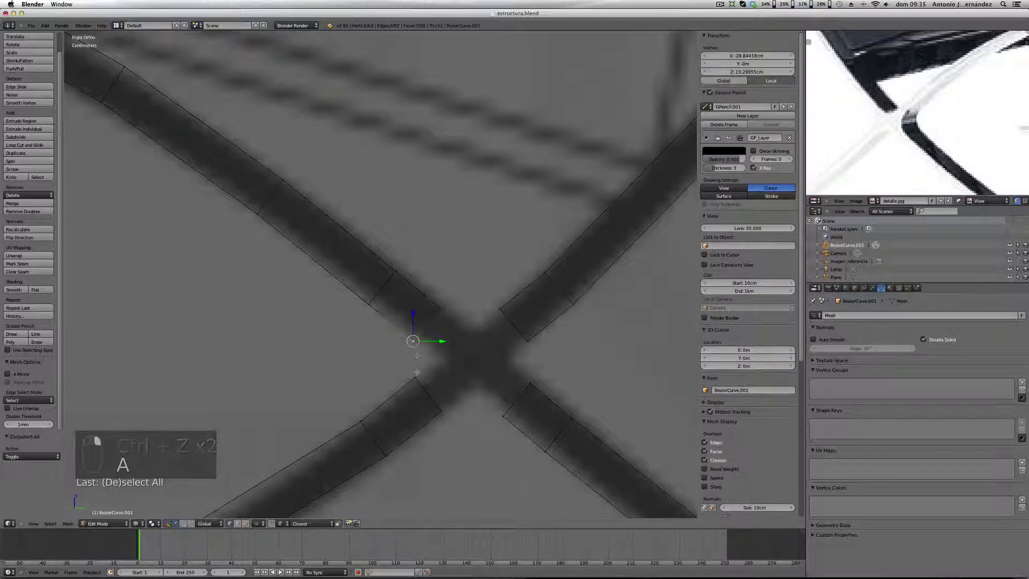
pyautogui.keyDown('shift'); pyautogui.rightClick(417, 378); pyautogui.keyUp('shift')
pyautogui.keyDown('shift'); pyautogui.rightClick(441, 410); pyautogui.keyUp('shift')
pyautogui.keyDown('shift'); pyautogui.rightClick(440, 308); pyautogui.keyUp('shift')
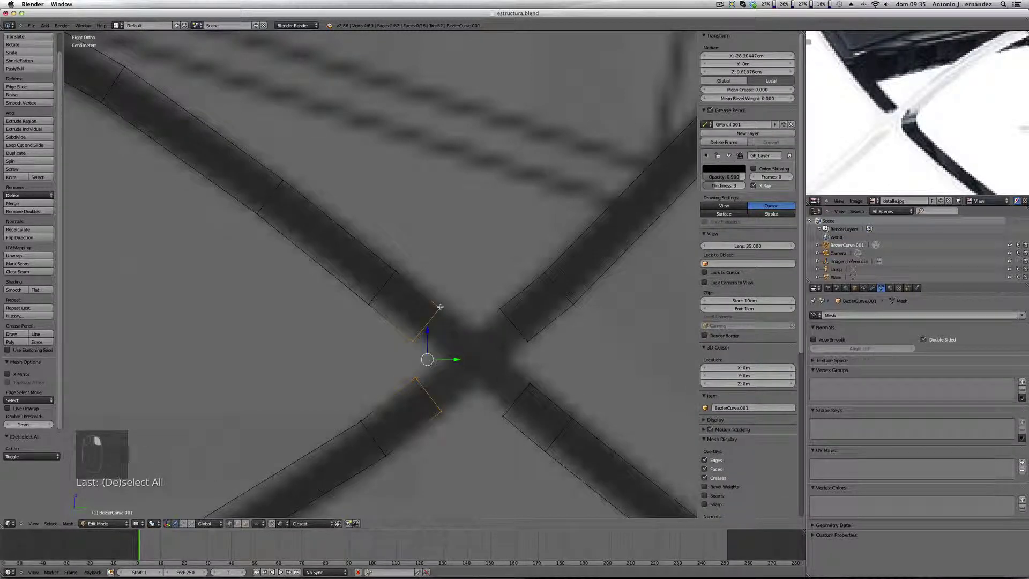
pyautogui.press('f')
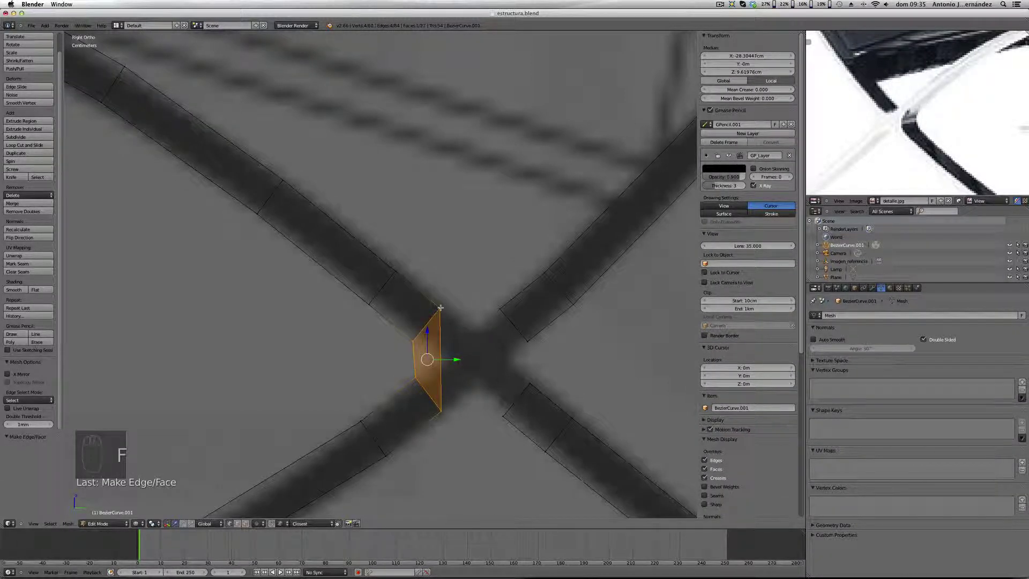
# Step: Fill a central face across the crossing from the inner end vertex of each of the four bar pieces
pyautogui.rightClick(440, 308)
pyautogui.keyDown('shift'); pyautogui.rightClick(498, 309); pyautogui.keyUp('shift')
pyautogui.keyDown('shift'); pyautogui.rightClick(504, 416); pyautogui.keyUp('shift')
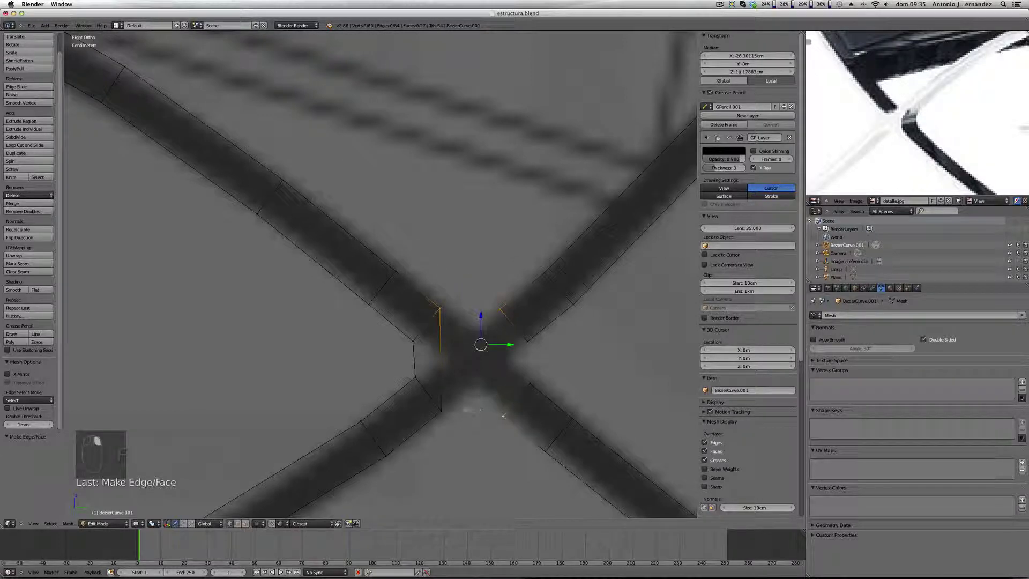
pyautogui.keyDown('shift'); pyautogui.rightClick(440, 411); pyautogui.keyUp('shift')
pyautogui.press('f')
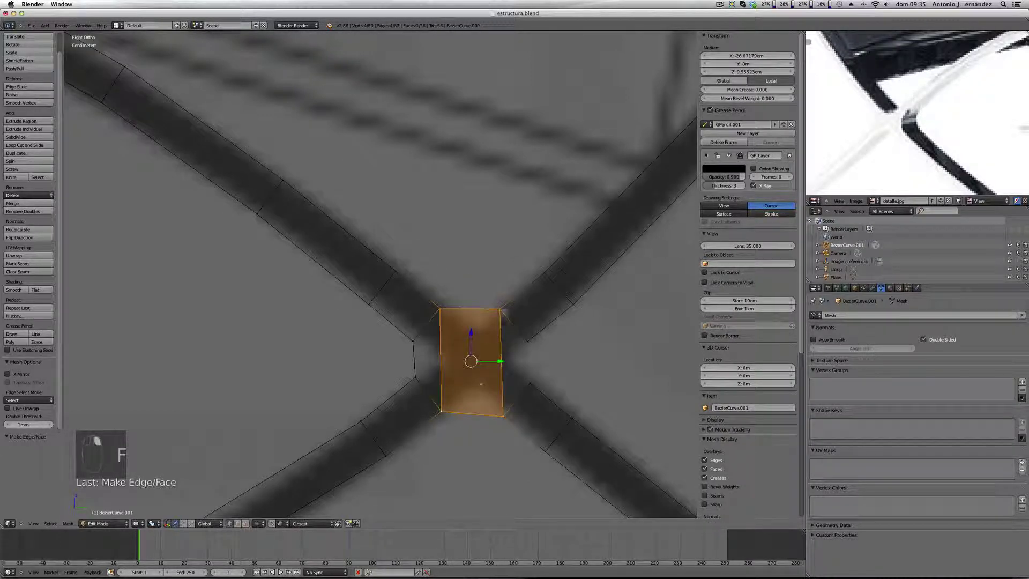
# Step: Fill a face between the end edges of the first bar's piece above the crossing and the second bar's piece below it
pyautogui.rightClick(501, 310)
pyautogui.keyDown('shift'); pyautogui.rightClick(528, 341); pyautogui.keyUp('shift')
pyautogui.keyDown('shift'); pyautogui.rightClick(531, 383); pyautogui.keyUp('shift')
pyautogui.keyDown('shift'); pyautogui.rightClick(504, 415); pyautogui.keyUp('shift')
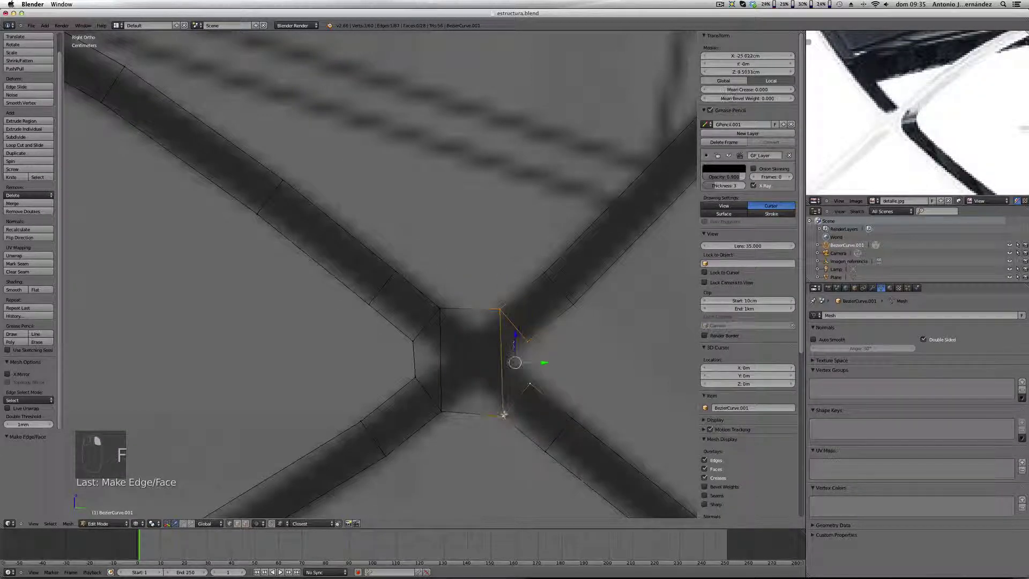
pyautogui.press('f')
pyautogui.press('a')
pyautogui.scroll(-3, 496, 400)
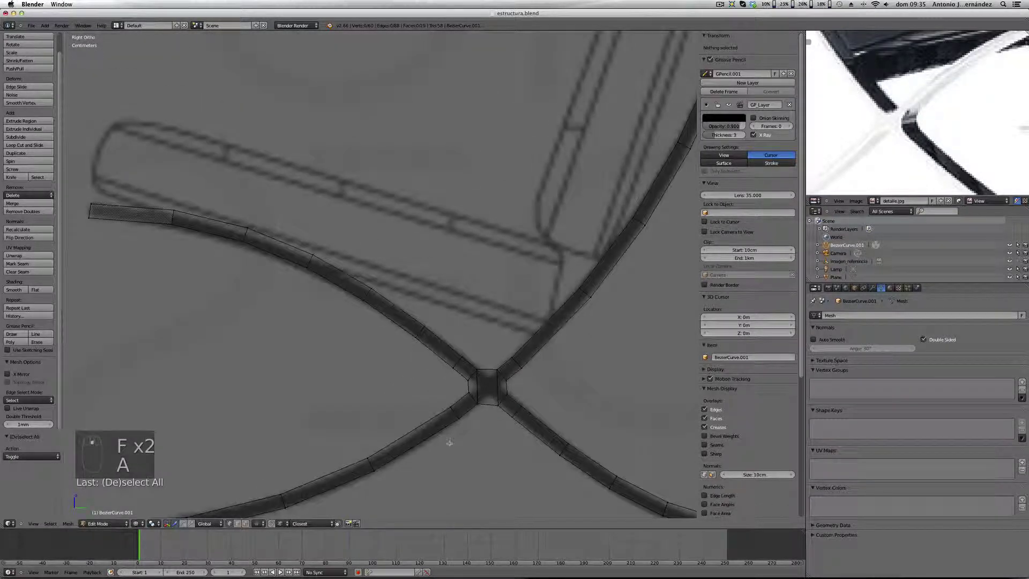
# Step: Preview lengthwise loop cuts along the bars to examine how the edge loops run through the filled crossing
pyautogui.hotkey('ctrl', 'r')
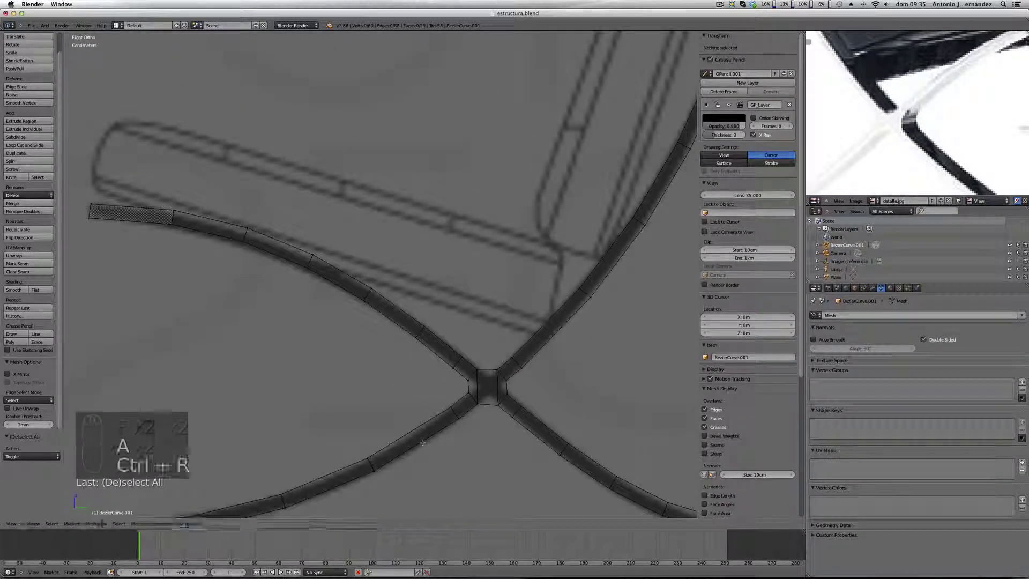
pyautogui.scroll(2, 453, 414)
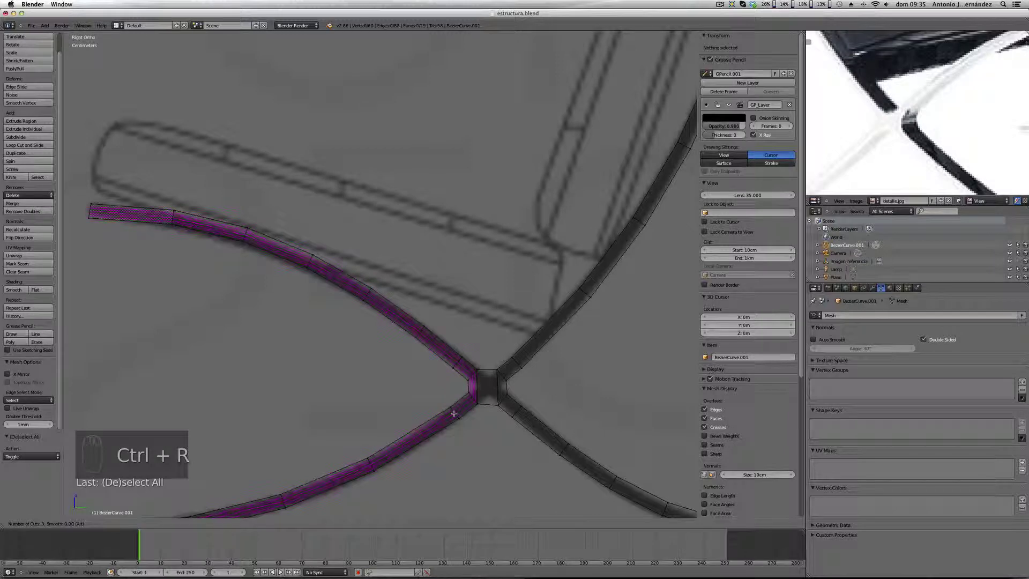
pyautogui.scroll(-3, 453, 413)
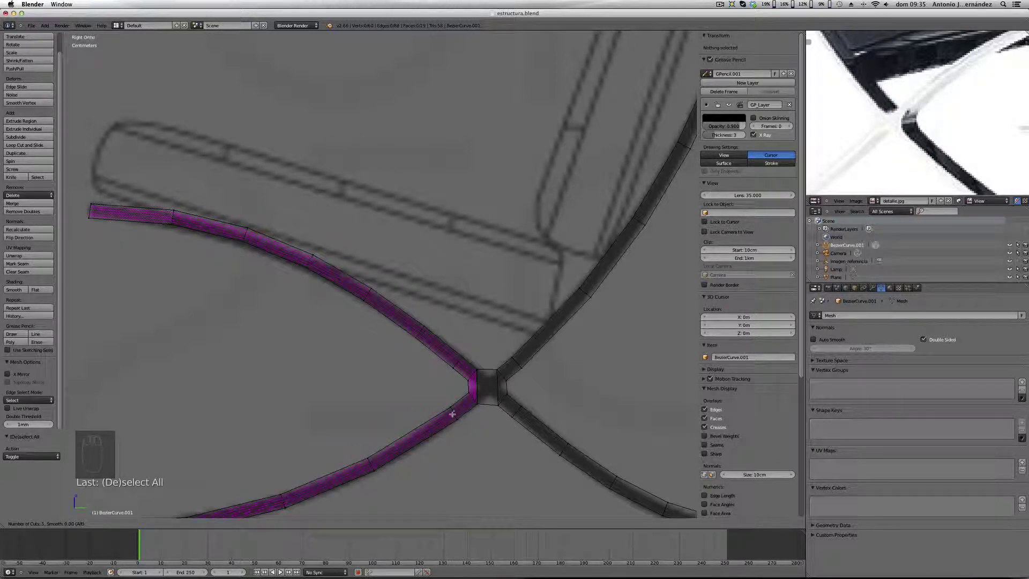
pyautogui.click(588, 303)
pyautogui.scroll(4, 480, 395)
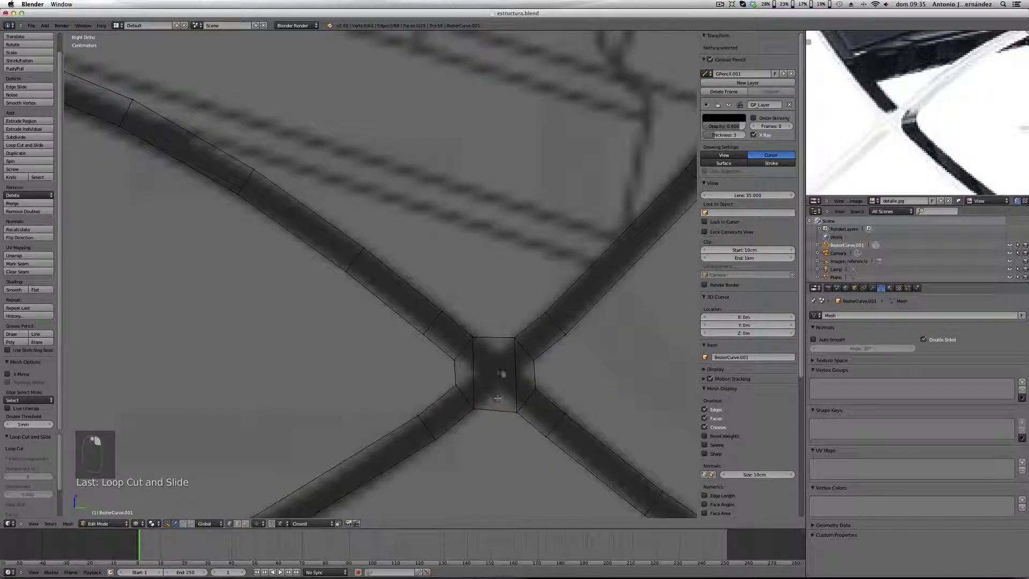
# Step: Undo the faces filled at the crossing, back to the four separate bar pieces
pyautogui.hotkey('ctrl', 'z')
pyautogui.hotkey('ctrl', 'z')
pyautogui.hotkey('ctrl', 'z')
pyautogui.hotkey('ctrl', 'z')
pyautogui.hotkey('ctrl', 'z')
pyautogui.hotkey('ctrl', 'z')
pyautogui.hotkey('ctrl', 'z')
pyautogui.hotkey('ctrl', 'z')
pyautogui.hotkey('ctrl', 'z')
pyautogui.hotkey('ctrl', 'z')
pyautogui.hotkey('ctrl', 'z')
pyautogui.hotkey('ctrl', 'z')
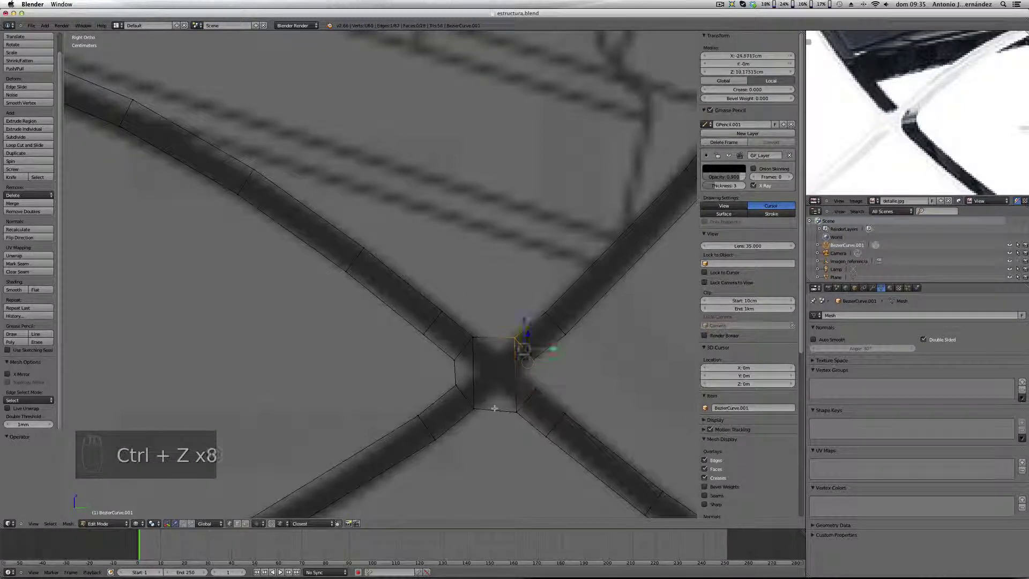
pyautogui.hotkey('ctrl', 'z')
pyautogui.hotkey('ctrl', 'z')
pyautogui.hotkey('ctrl', 'z')
pyautogui.hotkey('ctrl', 'z')
pyautogui.hotkey('ctrl', 'z')
pyautogui.hotkey('ctrl', 'z')
pyautogui.hotkey('ctrl', 'z')
pyautogui.hotkey('ctrl', 'z')
pyautogui.hotkey('ctrl', 'z')
pyautogui.hotkey('ctrl', 'z')
pyautogui.hotkey('ctrl', 'z')
pyautogui.hotkey('ctrl', 'z')
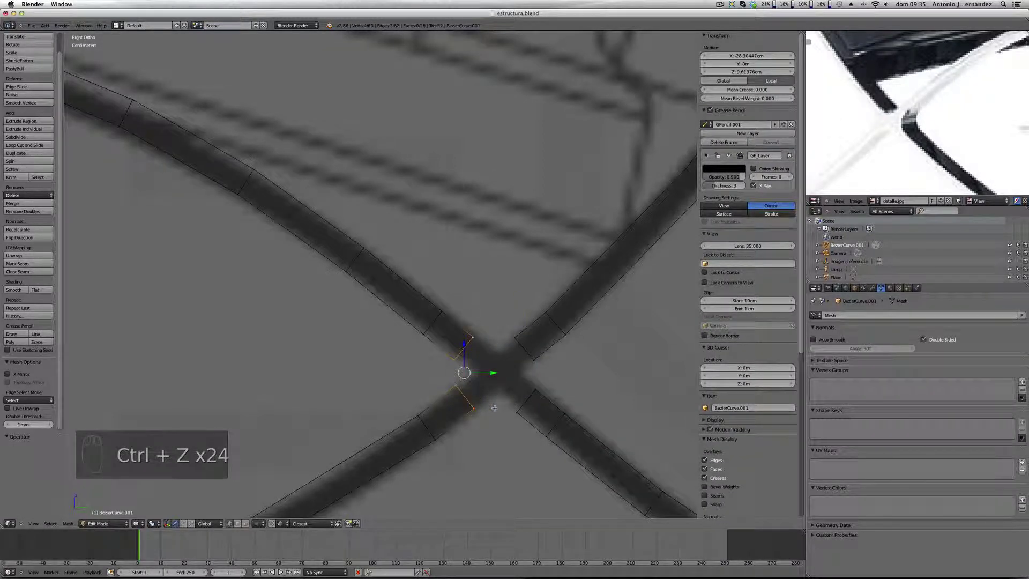
# Step: Fill a face from both end vertices of the second bar's seat-side piece and the nearest end vertex of each first-bar piece
pyautogui.scroll(2, 456, 360)
pyautogui.rightClick(455, 360)
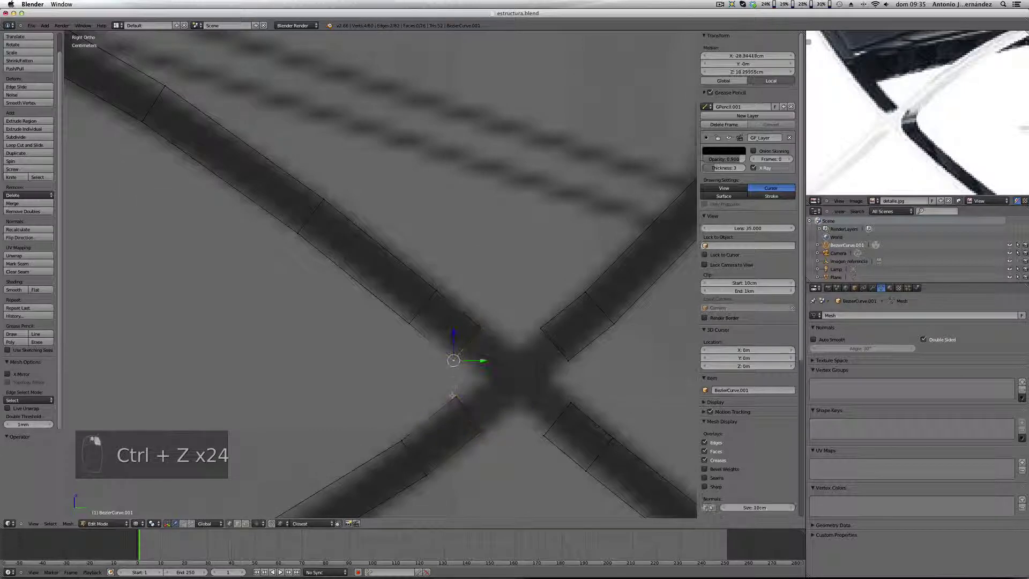
pyautogui.keyDown('shift'); pyautogui.rightClick(454, 398); pyautogui.keyUp('shift')
pyautogui.keyDown('shift'); pyautogui.rightClick(543, 333); pyautogui.keyUp('shift')
pyautogui.keyDown('shift'); pyautogui.rightClick(492, 334); pyautogui.keyUp('shift')
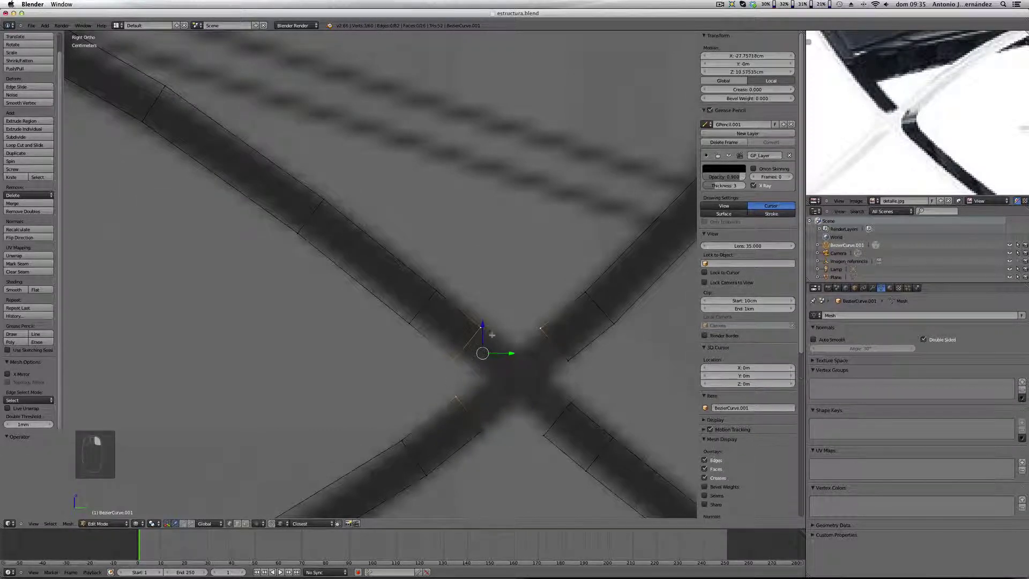
pyautogui.press('f')
# Step: Fill a face between the facing end edges of the first bar's two pieces so it runs straight through the crossing
pyautogui.rightClick(456, 399)
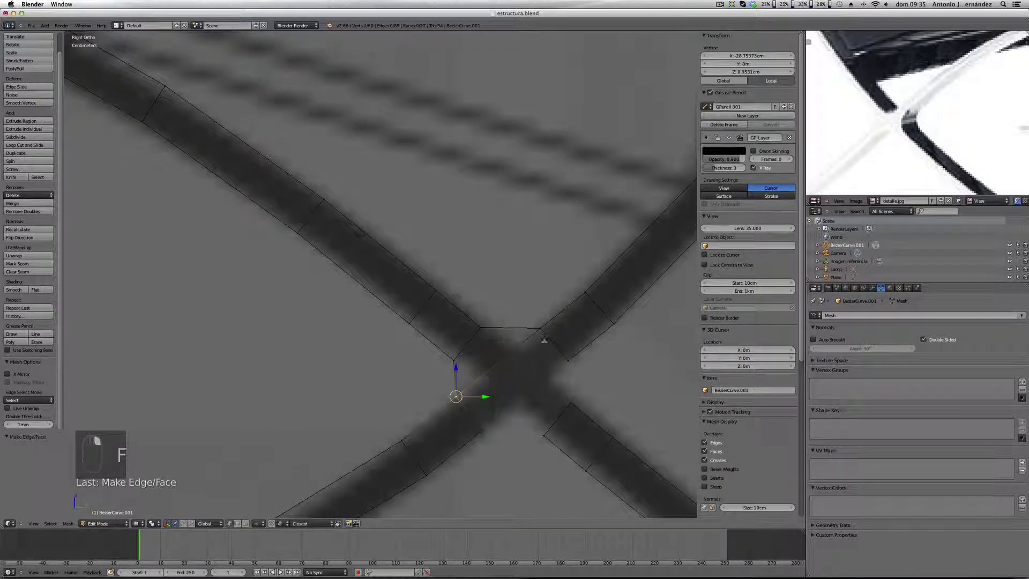
pyautogui.keyDown('shift'); pyautogui.rightClick(542, 328); pyautogui.keyUp('shift')
pyautogui.keyDown('shift'); pyautogui.rightClick(568, 360); pyautogui.keyUp('shift')
pyautogui.keyDown('shift'); pyautogui.rightClick(481, 431); pyautogui.keyUp('shift')
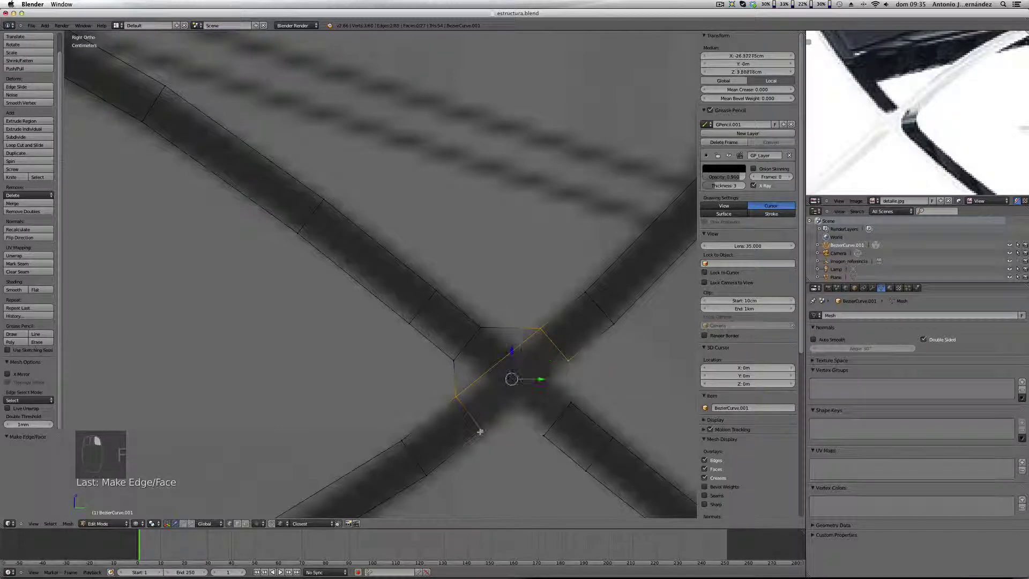
pyautogui.press('f')
# Step: Fill a face from both end vertices of the second bar's lower piece and the nearest end vertex of each first-bar piece, then deselect everything
pyautogui.rightClick(484, 430)
pyautogui.keyDown('shift'); pyautogui.rightClick(566, 361); pyautogui.keyUp('shift')
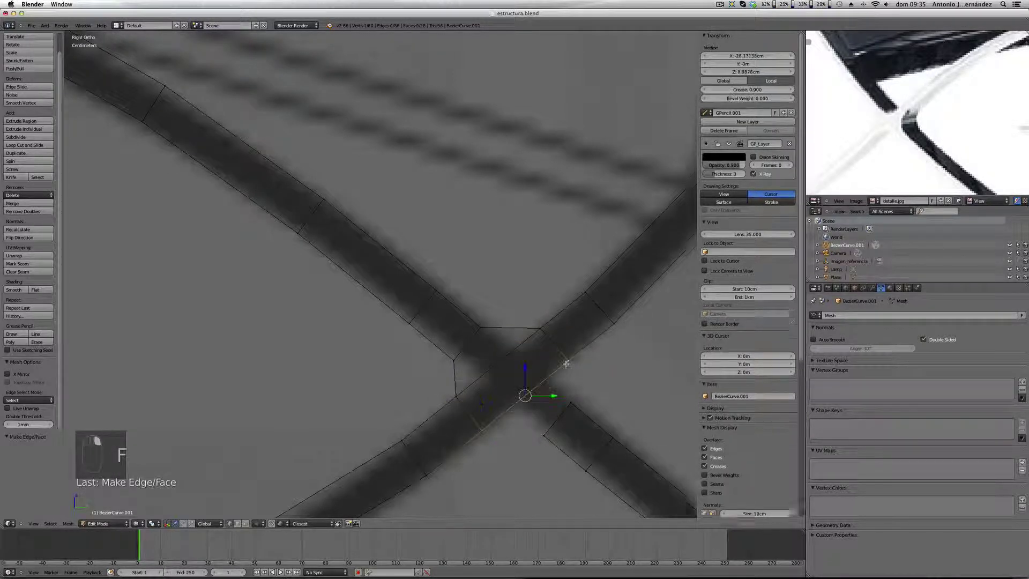
pyautogui.keyDown('shift'); pyautogui.rightClick(568, 401); pyautogui.keyUp('shift')
pyautogui.keyDown('shift'); pyautogui.rightClick(542, 432); pyautogui.keyUp('shift')
pyautogui.keyDown('shift'); pyautogui.rightClick(484, 432); pyautogui.keyUp('shift')
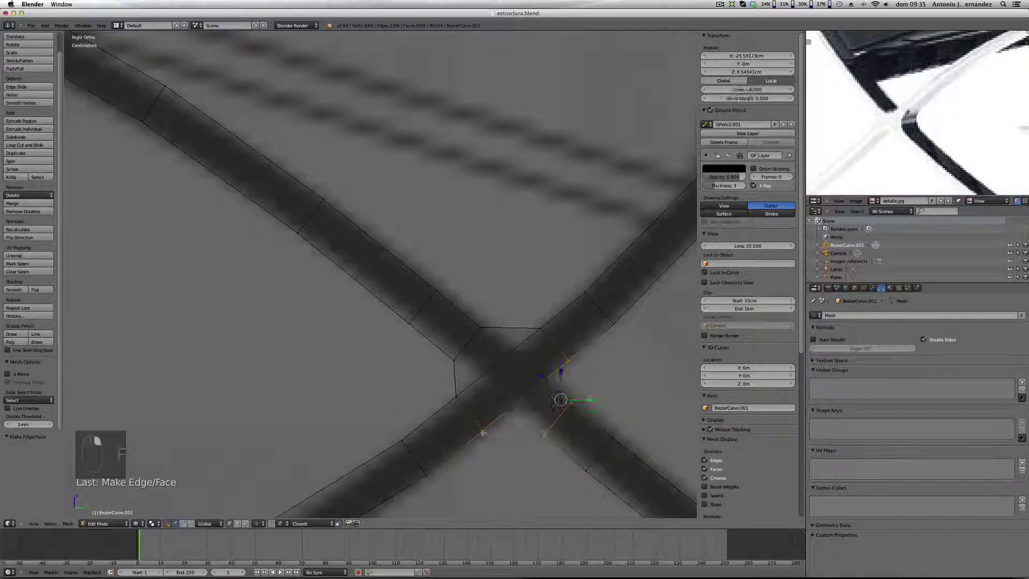
pyautogui.press('f')
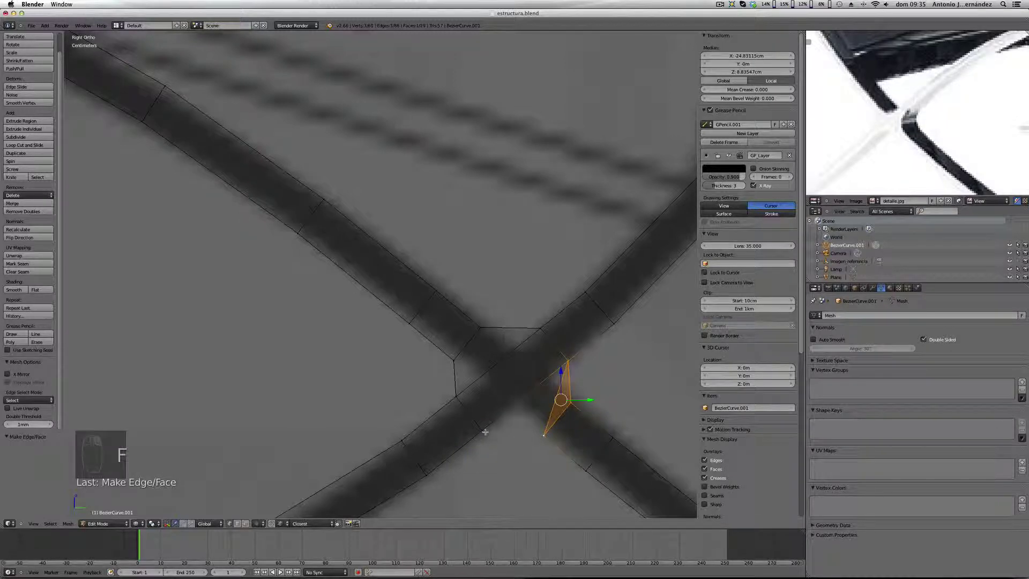
pyautogui.hotkey('ctrl', 'z')
pyautogui.press('f')
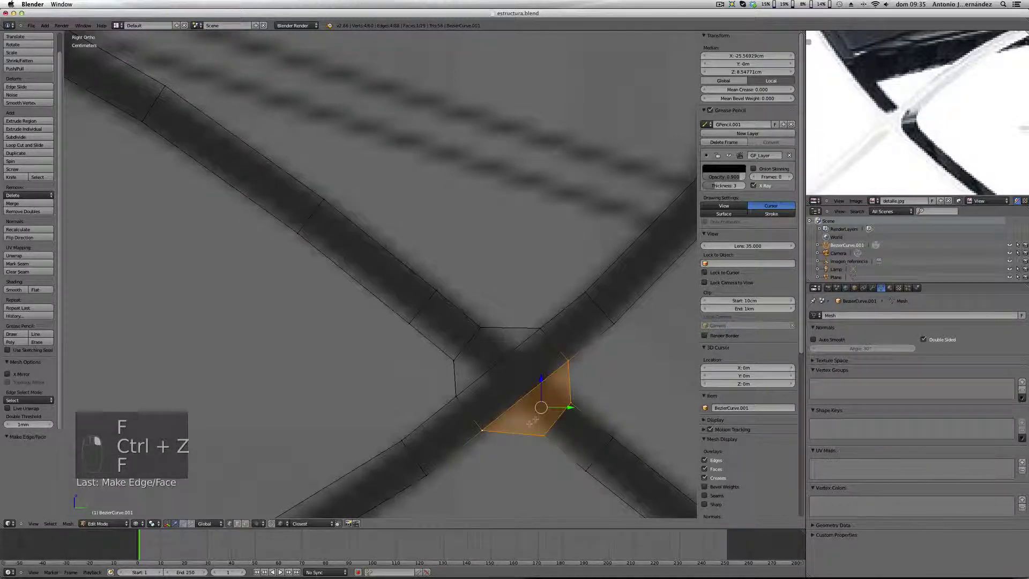
pyautogui.scroll(-4, 534, 414)
pyautogui.press('a')
pyautogui.scroll(5, 536, 415)
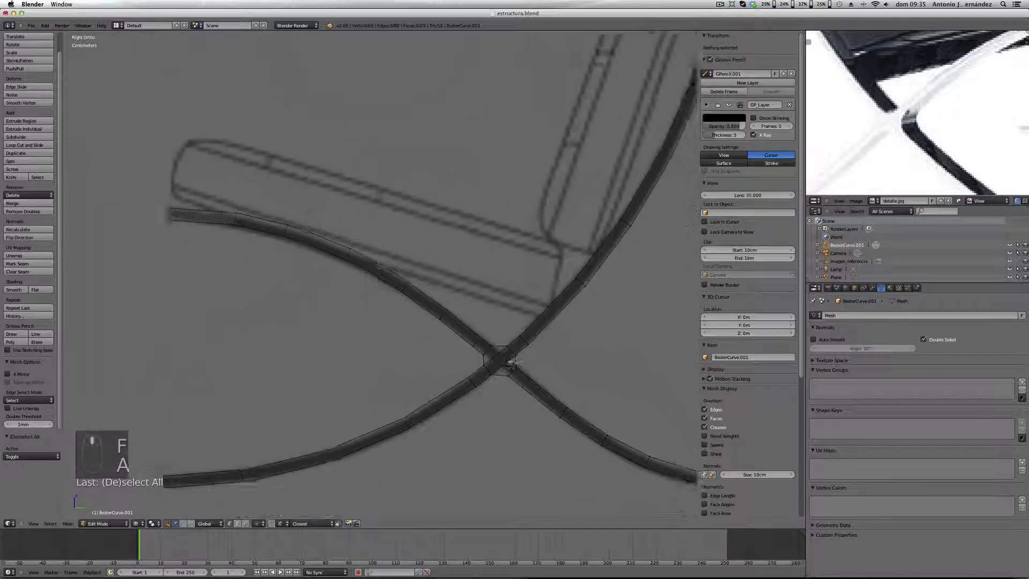
# Step: Preview lengthwise loop cuts along each bar to check how its edge loops pass through the rebuilt crossing
pyautogui.hotkey('ctrl', 'r')
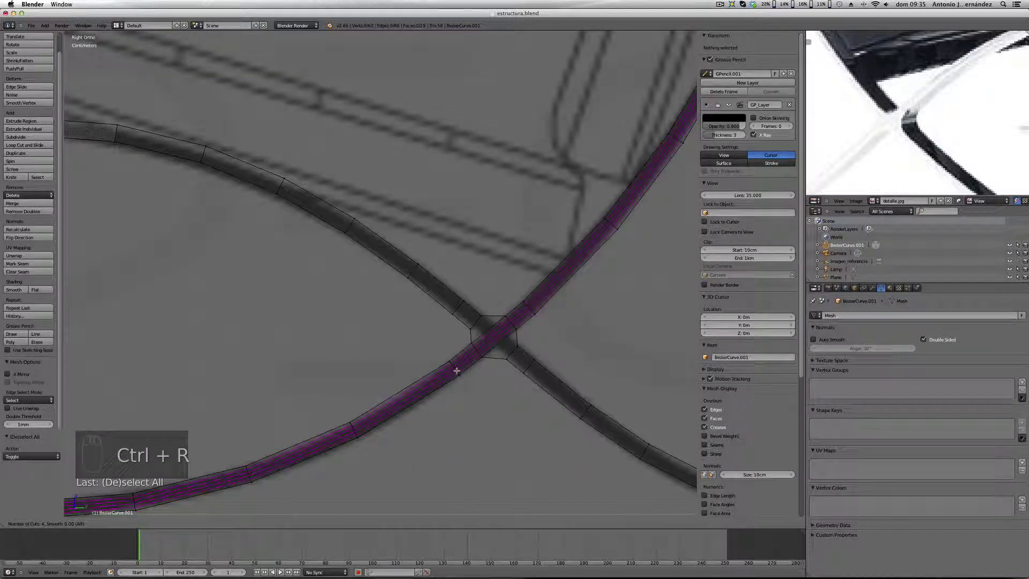
pyautogui.scroll(3, 512, 349)
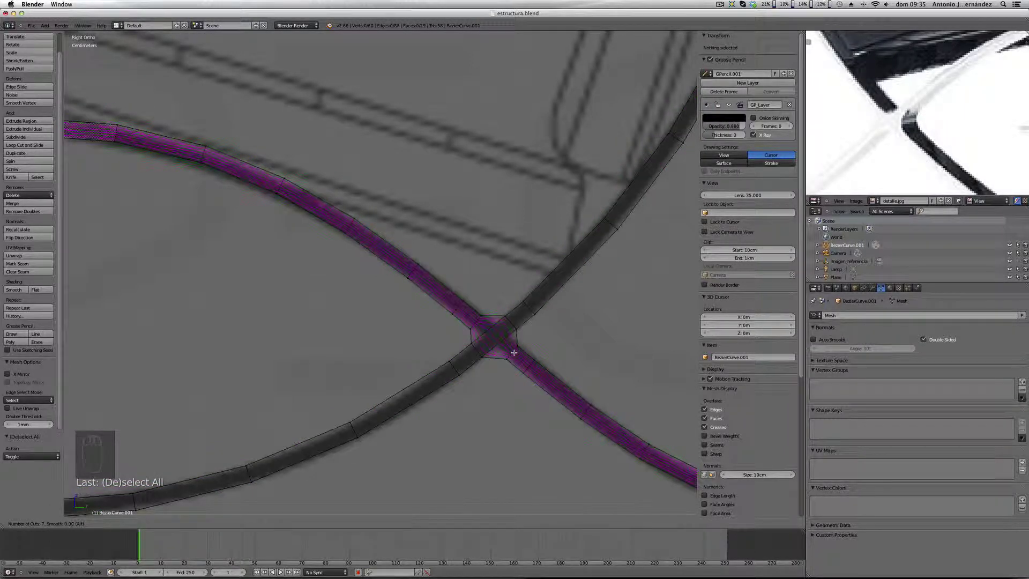
pyautogui.click(514, 353)
pyautogui.scroll(-5, 506, 345)
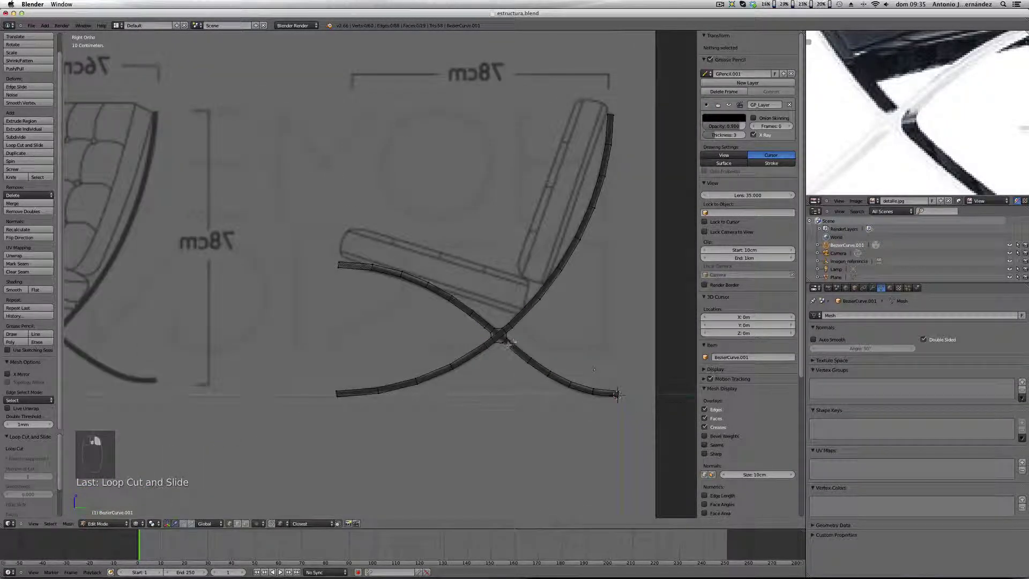
# Step: Select the entire frame mesh and switch to the front view
pyautogui.scroll(2, 482, 348)
pyautogui.moveTo(449, 347); pyautogui.dragTo(465, 344, button='middle')
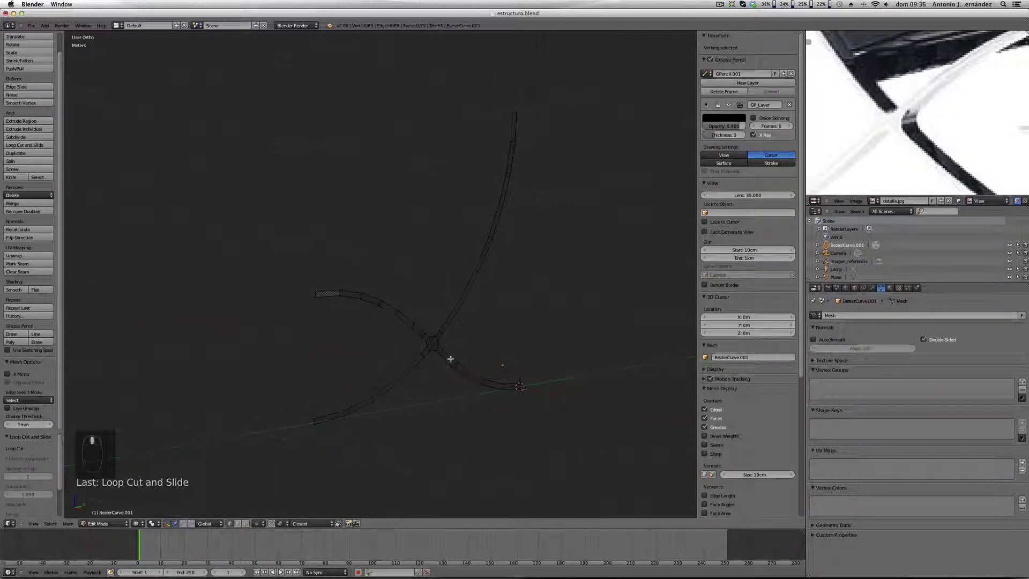
pyautogui.scroll(2, 450, 358)
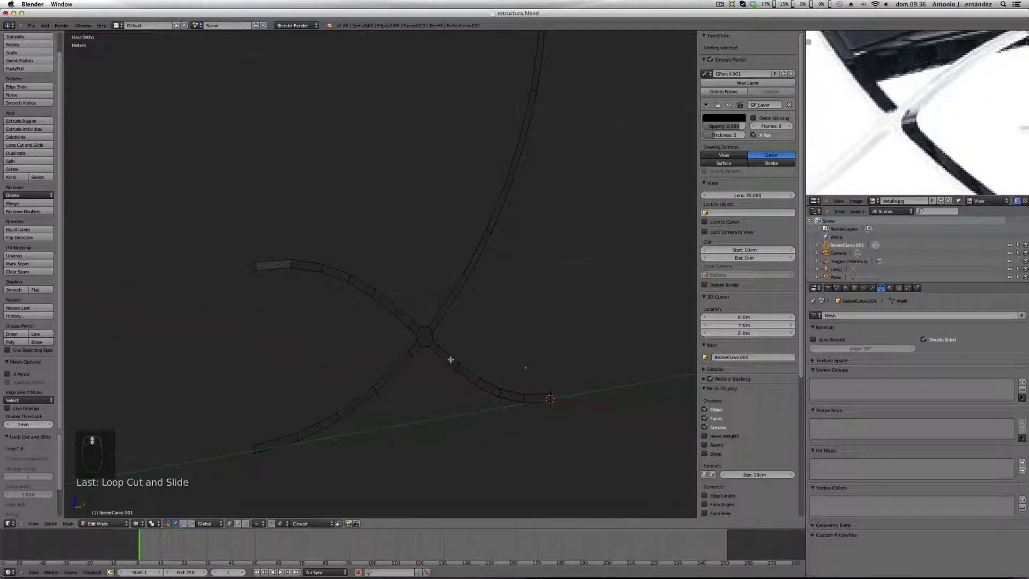
pyautogui.press('a')
pyautogui.press('KP_1')
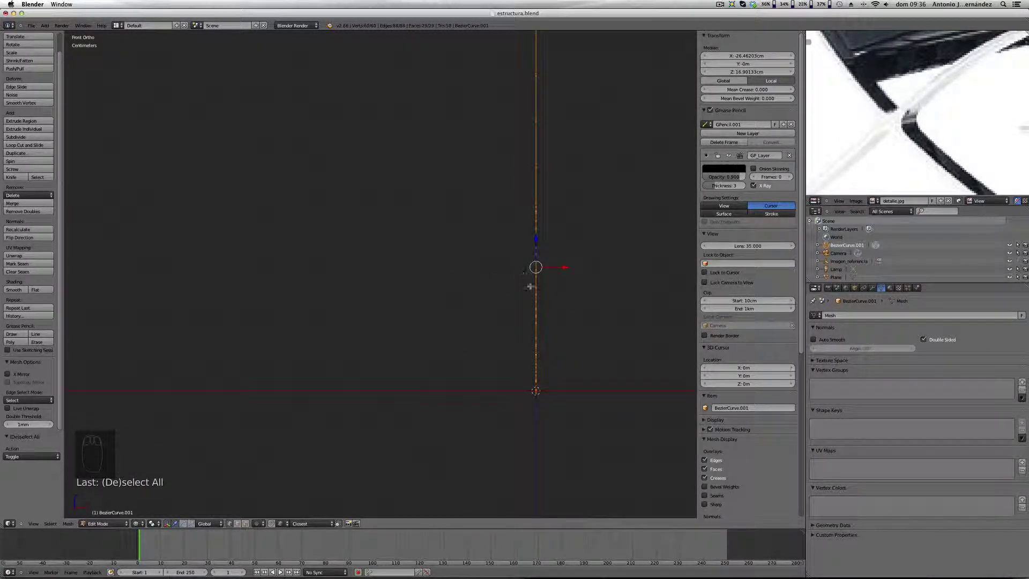
pyautogui.scroll(1, 529, 287)
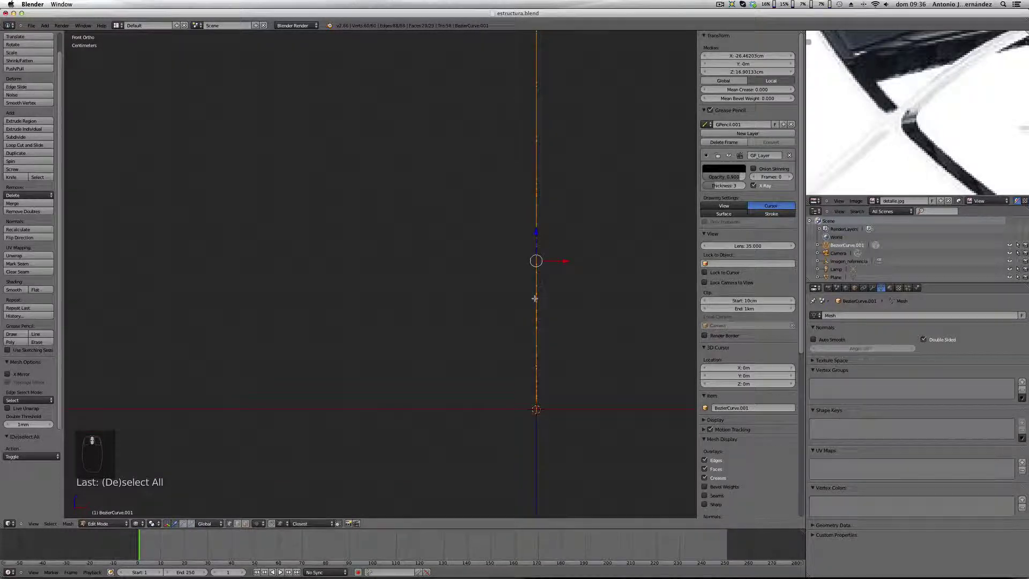
# Step: Try extruding the whole frame by 0.4 (40 cm) along the global X axis, and undo the extrusion
pyautogui.press('e')
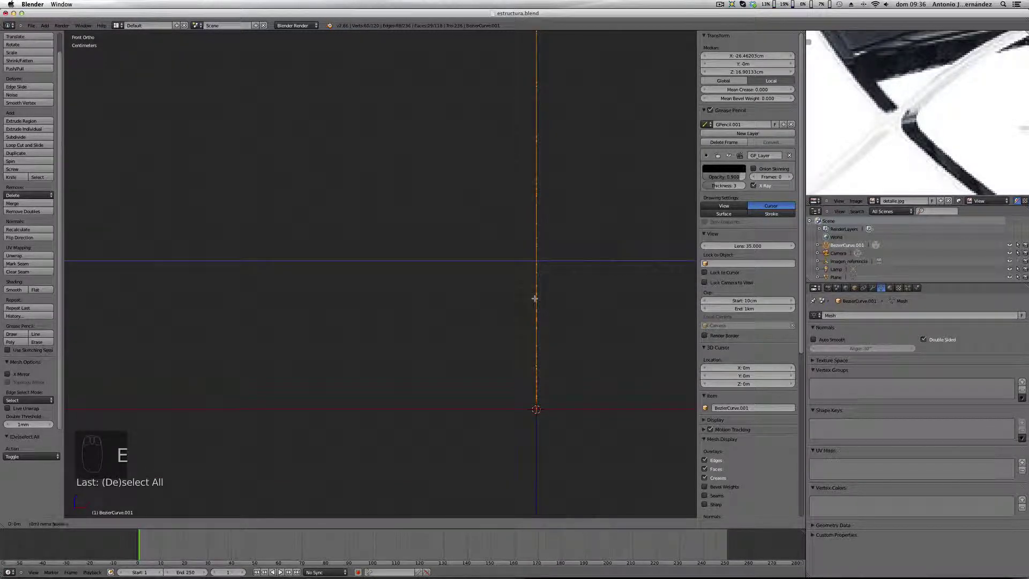
pyautogui.write('y0.4')
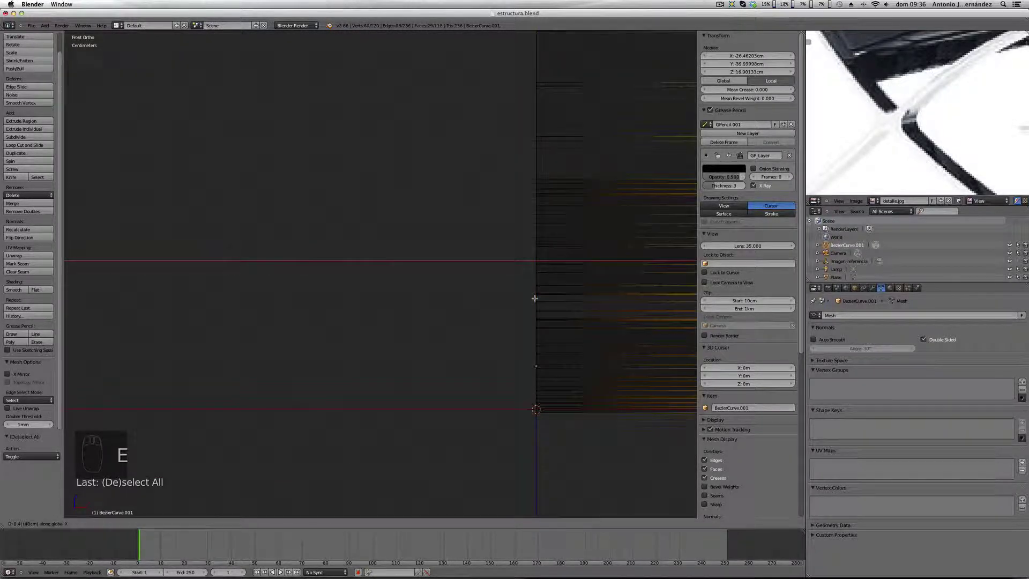
pyautogui.press('Return')
pyautogui.scroll(-3, 534, 298)
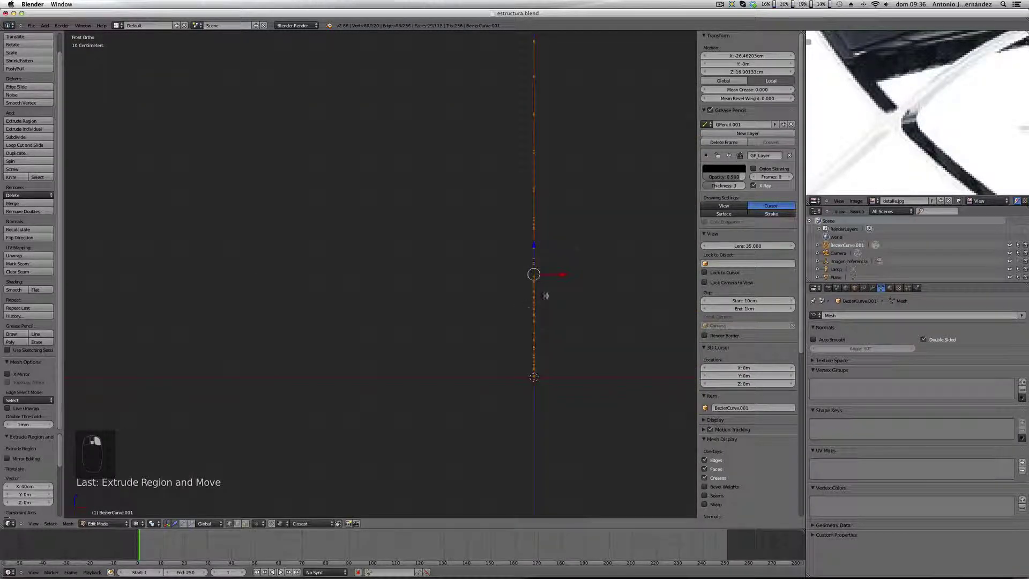
pyautogui.keyDown('shift'); pyautogui.moveTo(546, 295); pyautogui.dragTo(436, 340, button='middle'); pyautogui.keyUp('shift')
pyautogui.scroll(2, 485, 345)
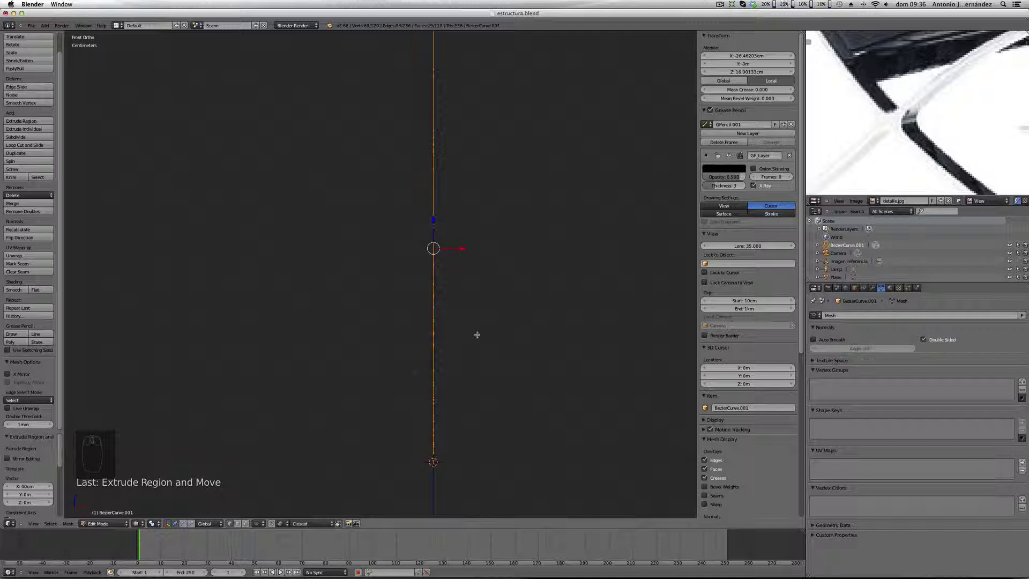
pyautogui.hotkey('ctrl', 'z')
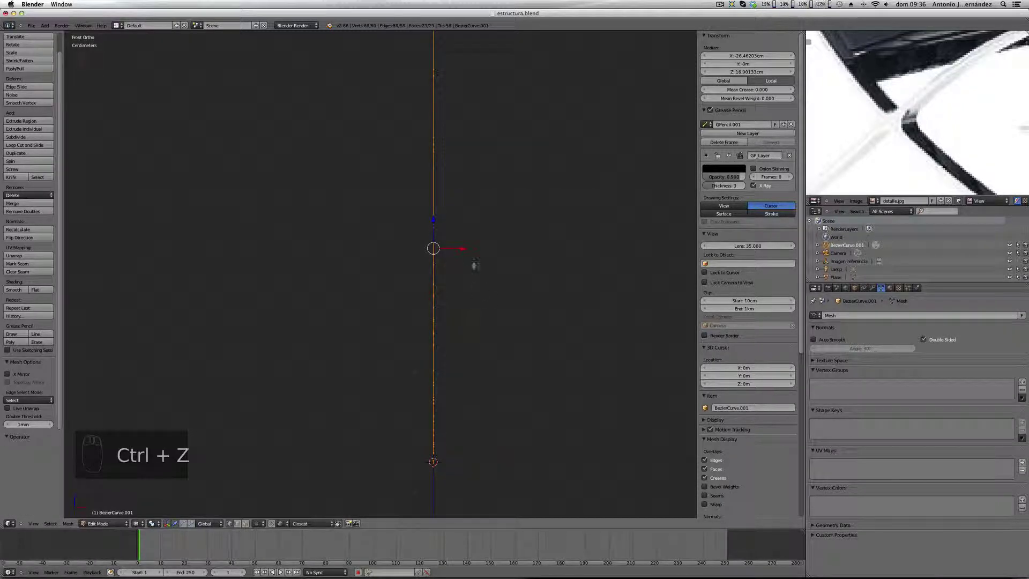
# Step: Try extruding the whole frame by -0.04 (4 cm) along the global X axis, and undo the extrusion
pyautogui.hotkey('ctrl', 'z')
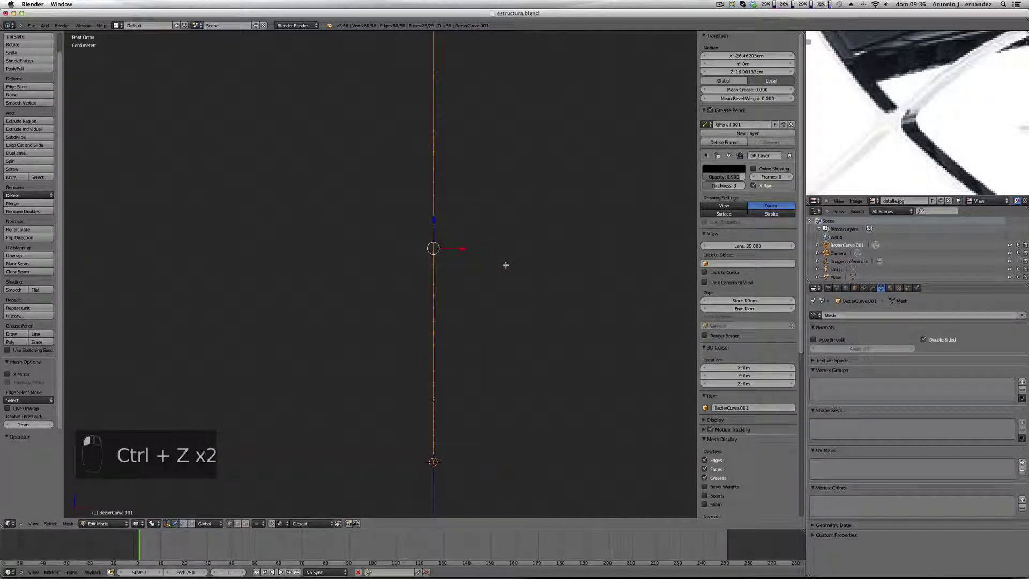
pyautogui.press('e')
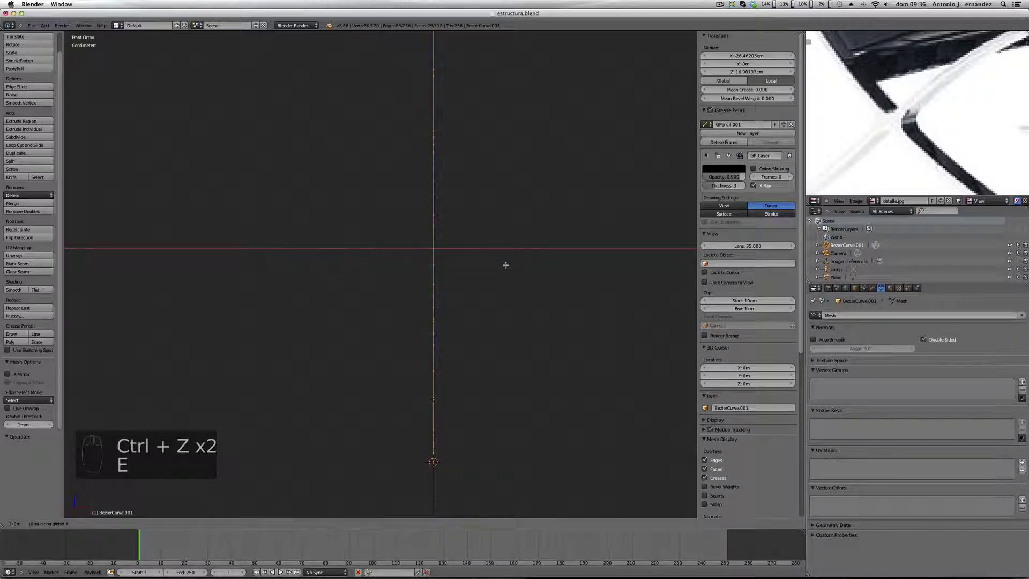
pyautogui.press('4')
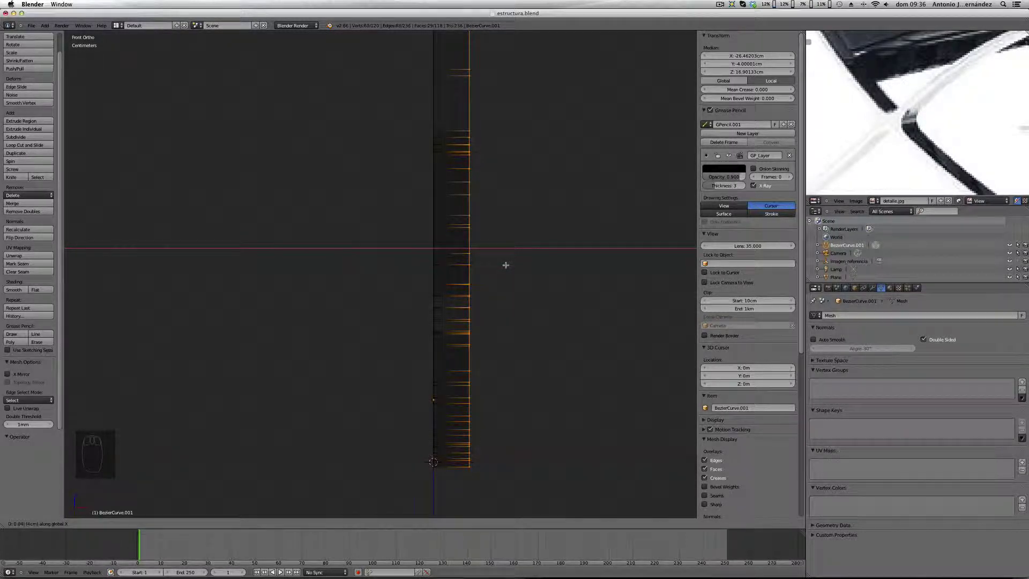
pyautogui.press('-')
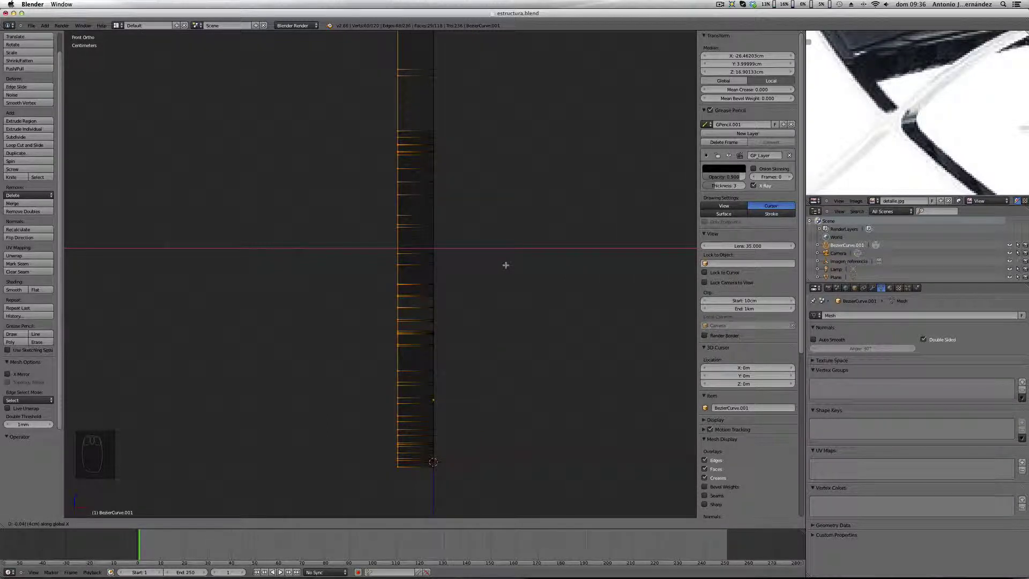
pyautogui.press('Return')
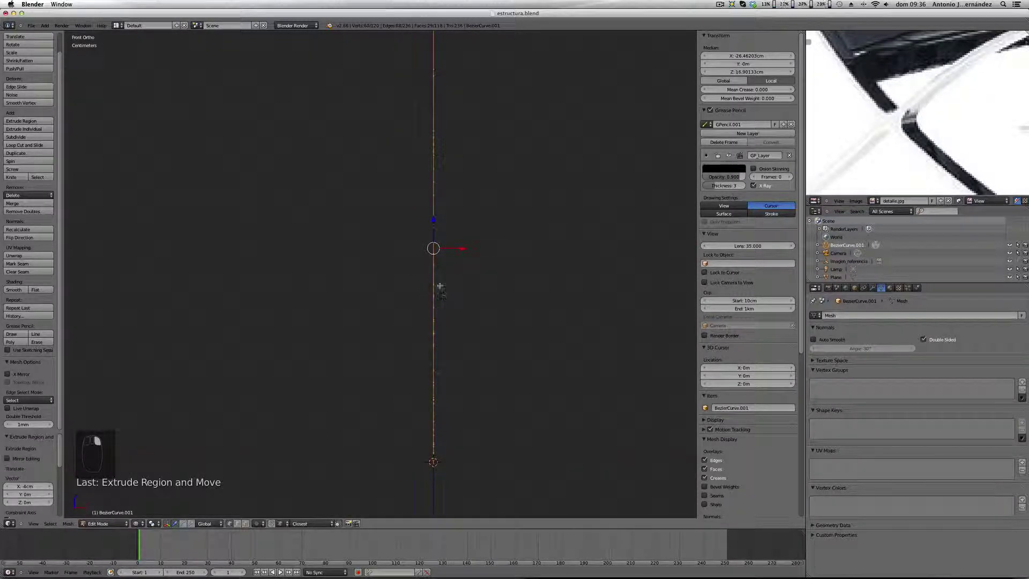
pyautogui.scroll(-2, 439, 266)
pyautogui.scroll(4, 449, 274)
pyautogui.hotkey('ctrl', 'z')
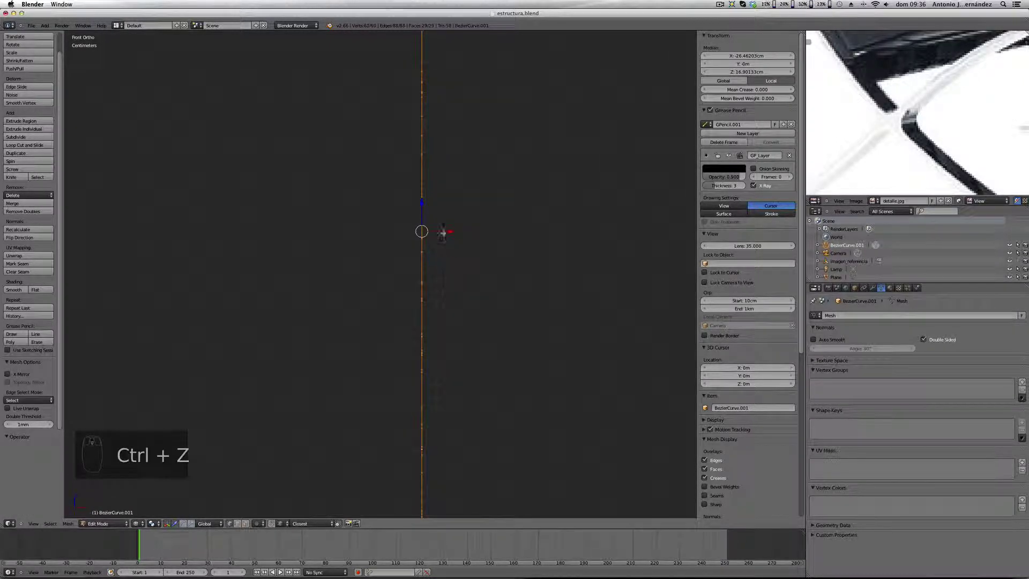
# Step: In front view, extrude the entire frame mesh by -0.04 (-4 cm) along the global X axis
pyautogui.moveTo(448, 232); pyautogui.dragTo(473, 246, button='middle')
pyautogui.press('KP_1')
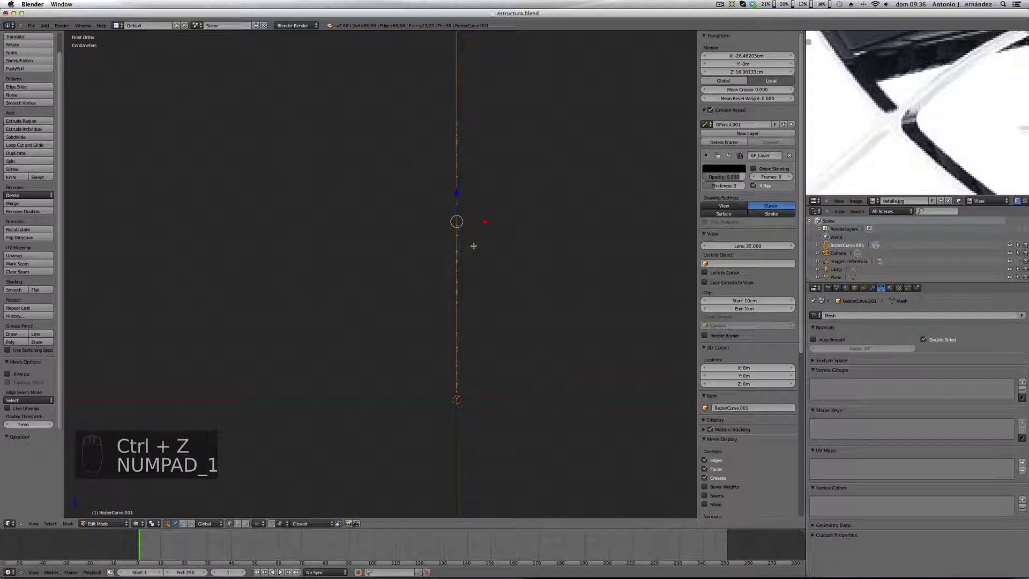
pyautogui.press('e')
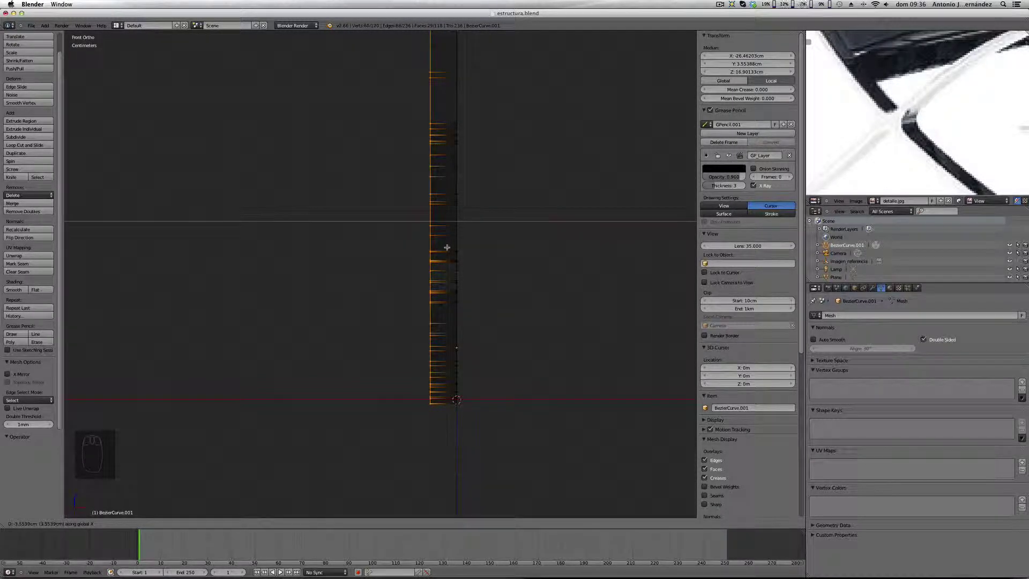
pyautogui.write('0.04')
pyautogui.press('-')
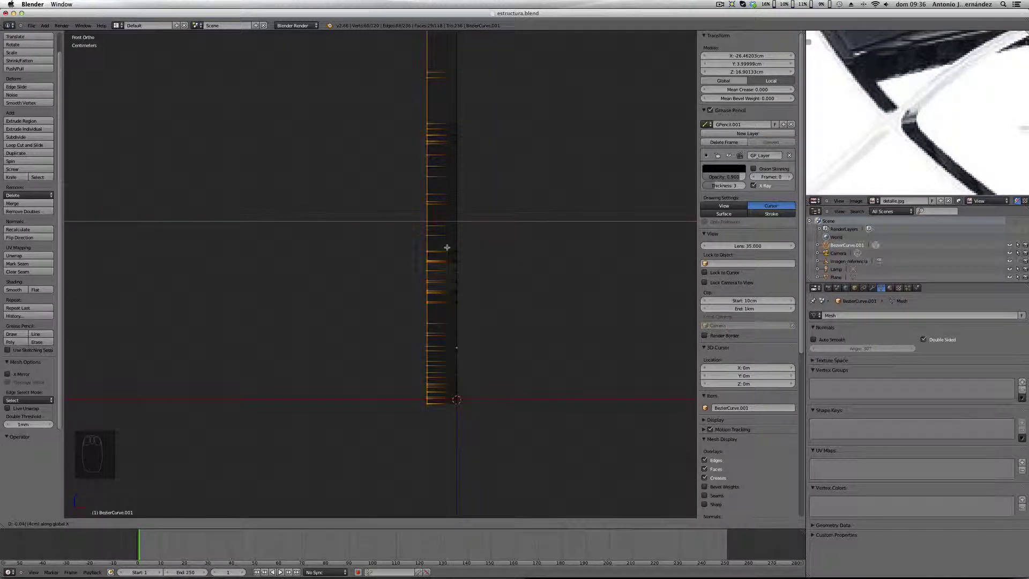
pyautogui.press('Return')
pyautogui.moveTo(503, 236); pyautogui.dragTo(494, 242, button='middle')
pyautogui.press('KP_1')
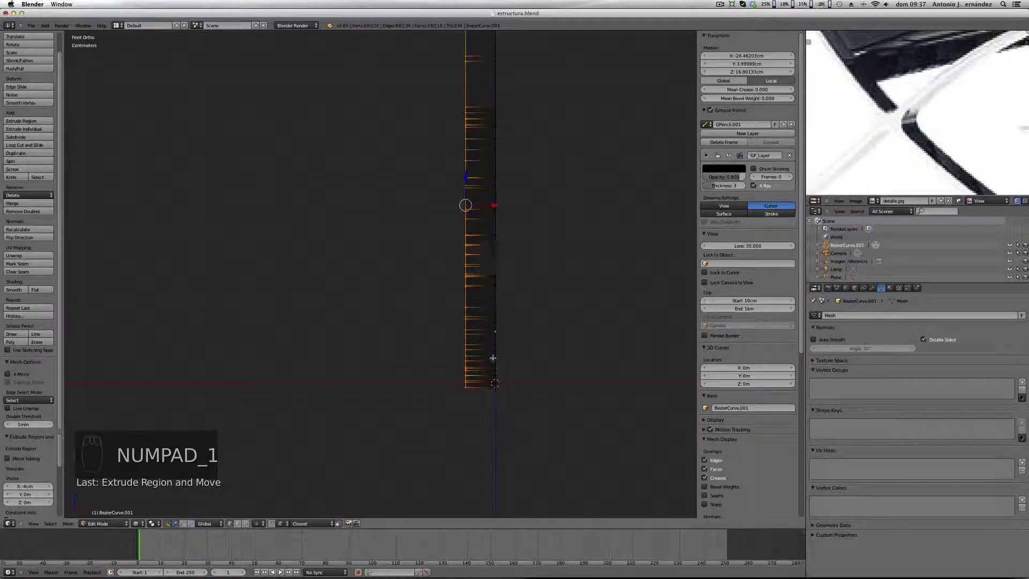
pyautogui.scroll(7, 493, 360)
pyautogui.keyDown('shift'); pyautogui.moveTo(452, 453); pyautogui.dragTo(474, 365, button='middle'); pyautogui.keyUp('shift')
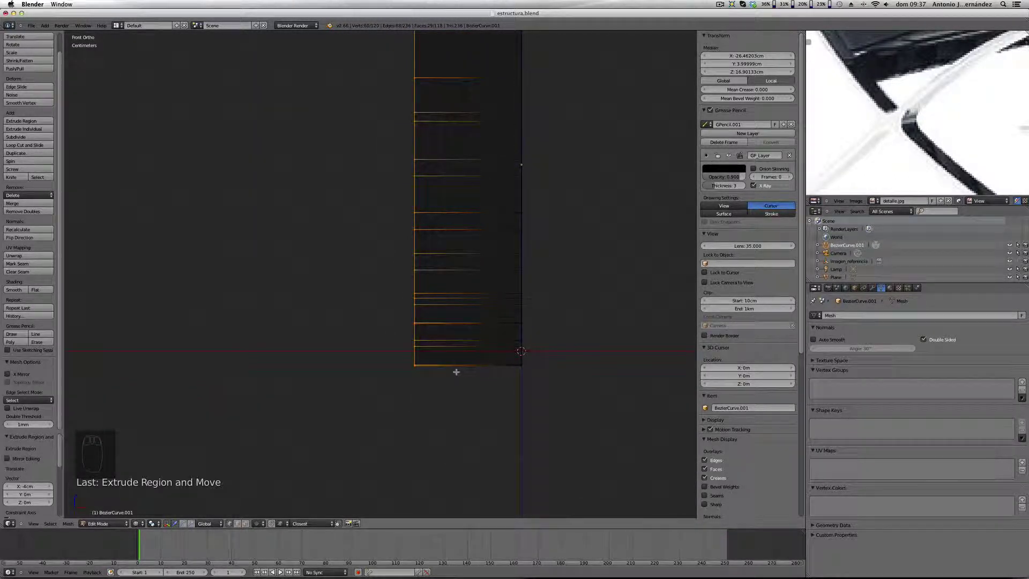
pyautogui.scroll(-7, 462, 373)
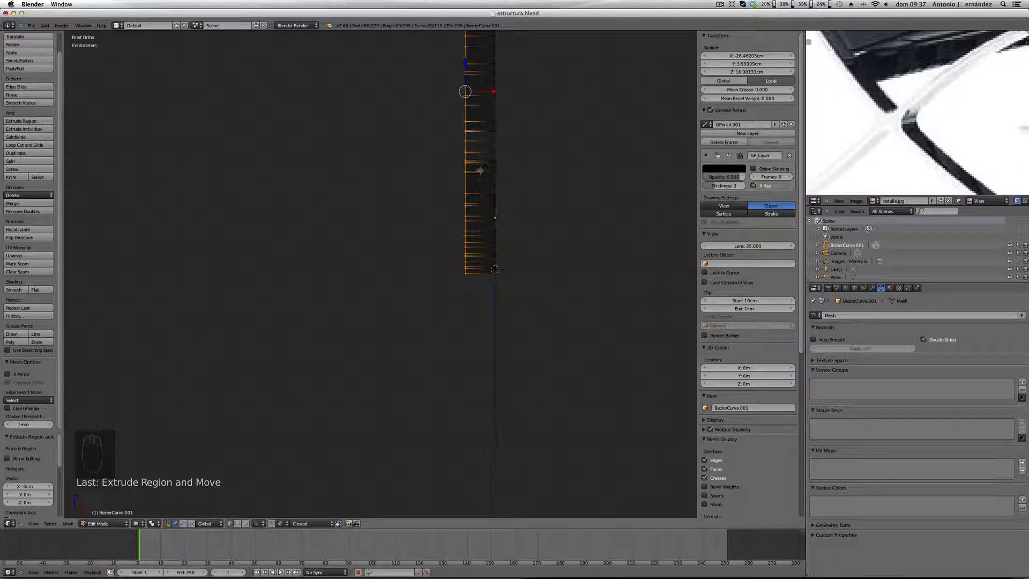
# Step: Try extruding the extruded side of the frame in place and moving the new geometry along the X axis
pyautogui.press('e')
pyautogui.rightClick(501, 115)
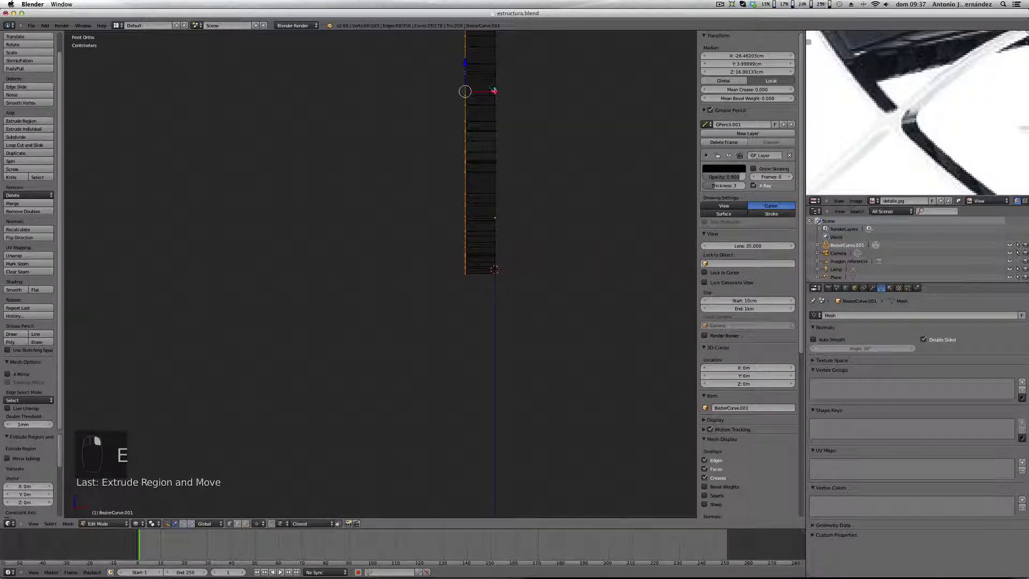
pyautogui.press('g')
pyautogui.press('x')
pyautogui.click(472, 94)
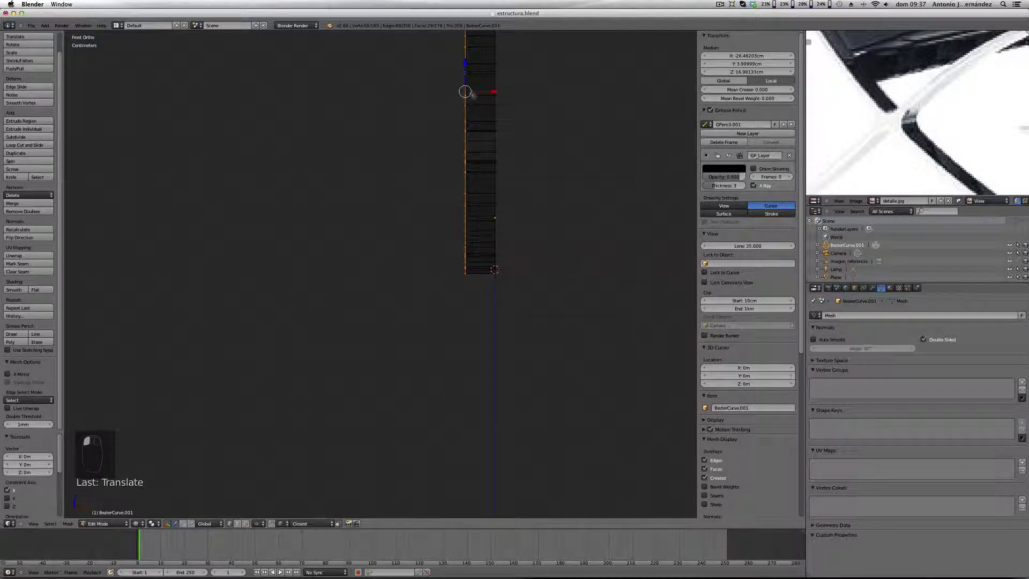
# Step: Change the snap element to Increment
pyautogui.keyDown('shift'); pyautogui.moveTo(298, 437); pyautogui.dragTo(396, 423, button='middle'); pyautogui.keyUp('shift')
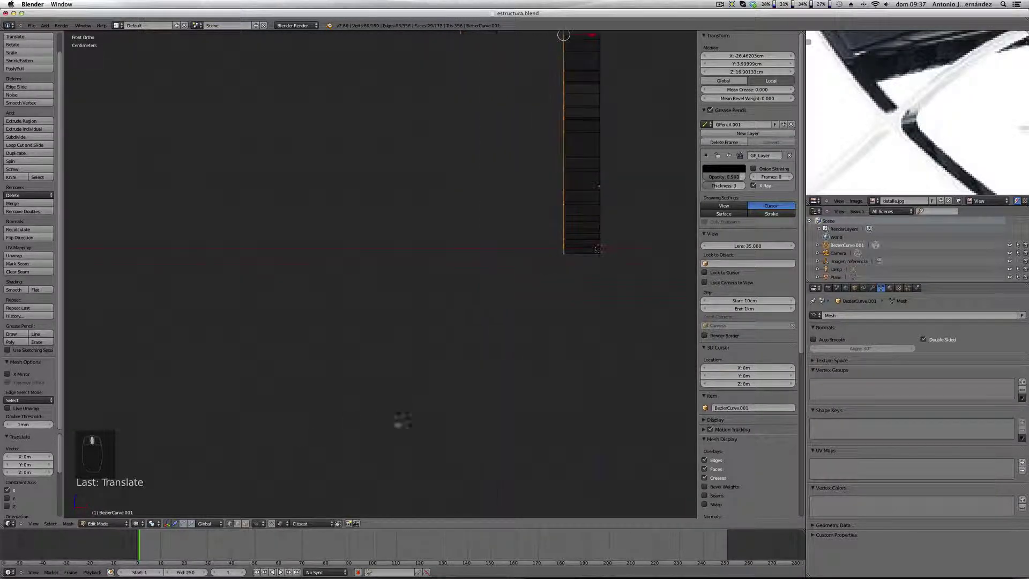
pyautogui.click(281, 523)
pyautogui.click(293, 515)
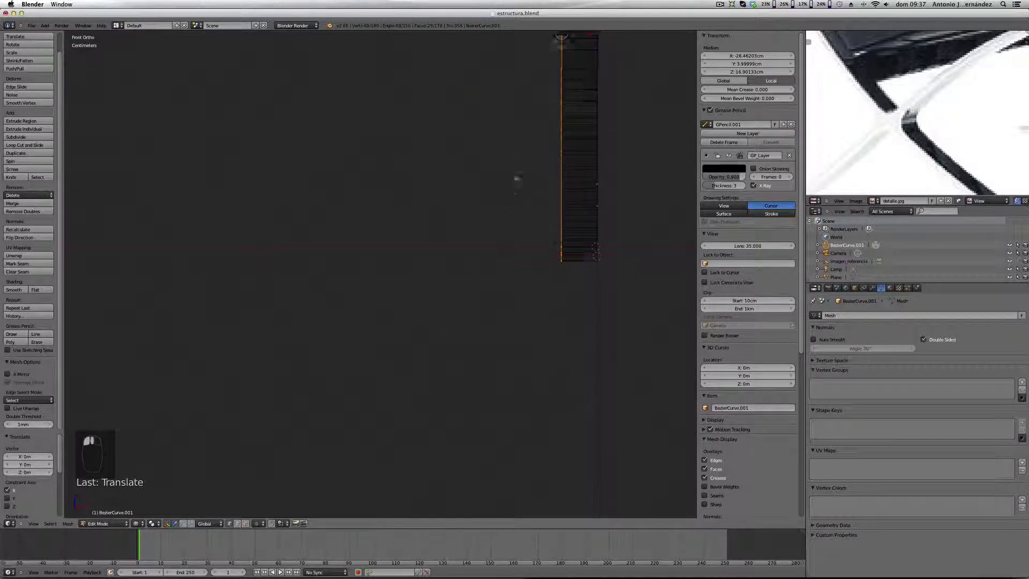
# Step: Try moving the selected side of the frame along the X axis, and undo the move
pyautogui.keyDown('shift'); pyautogui.moveTo(515, 177); pyautogui.dragTo(536, 230, button='middle'); pyautogui.keyUp('shift')
pyautogui.moveTo(551, 195)
pyautogui.mouseDown()
pyautogui.moveTo(464, 195)
pyautogui.moveTo(538, 200)
pyautogui.mouseUp()
pyautogui.hotkey('ctrl', 'z')
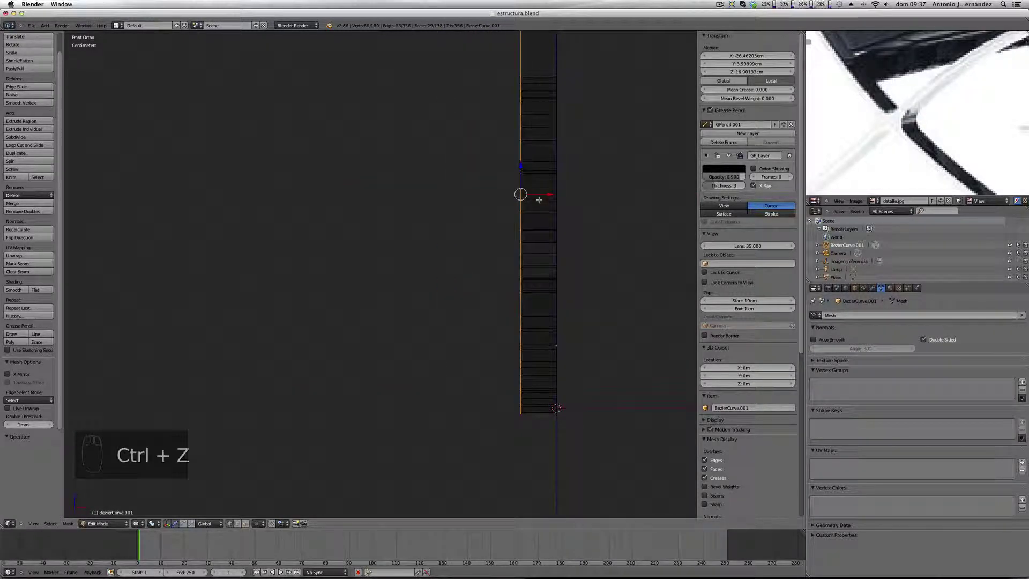
pyautogui.hotkey('ctrl', 'z')
# Step: Select all of the frame's geometry and remove its duplicate vertices
pyautogui.moveTo(539, 200); pyautogui.dragTo(547, 204, button='middle')
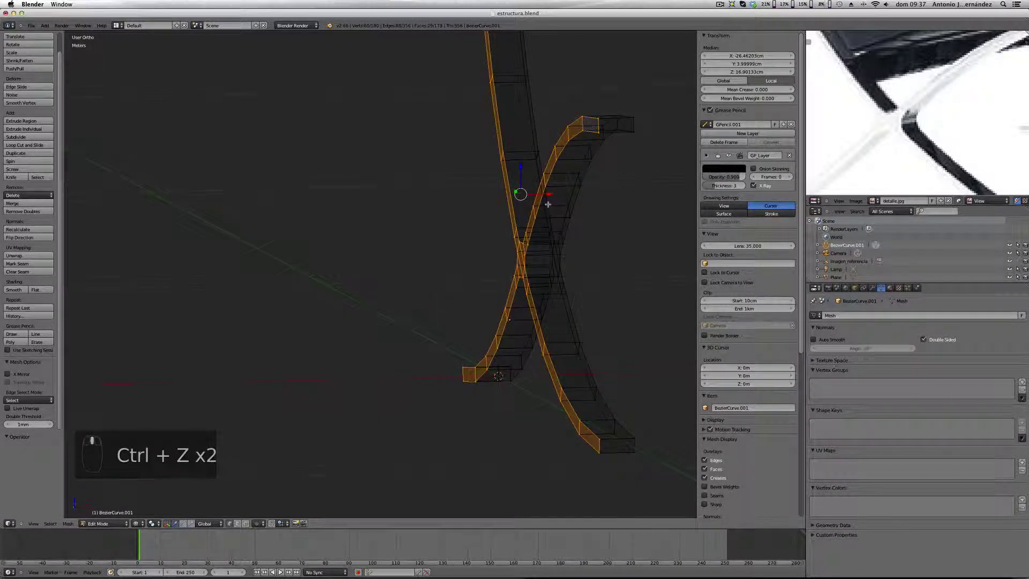
pyautogui.press('a')
pyautogui.press('a')
pyautogui.press('w')
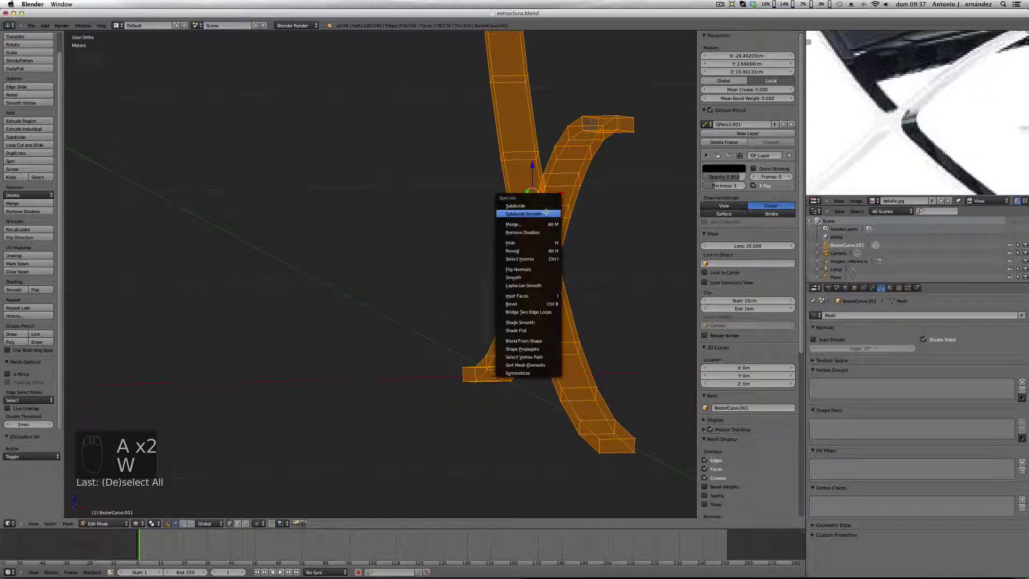
pyautogui.click(544, 232)
# Step: Deselect everything, switch to solid shading and inspect the extruded frame from several angles
pyautogui.moveTo(569, 237)
pyautogui.mouseDown(button='middle')
pyautogui.moveTo(584, 239)
pyautogui.moveTo(542, 229)
pyautogui.moveTo(537, 241)
pyautogui.moveTo(534, 275)
pyautogui.moveTo(552, 288)
pyautogui.mouseUp(button='middle')
pyautogui.press('a')
pyautogui.press('z')
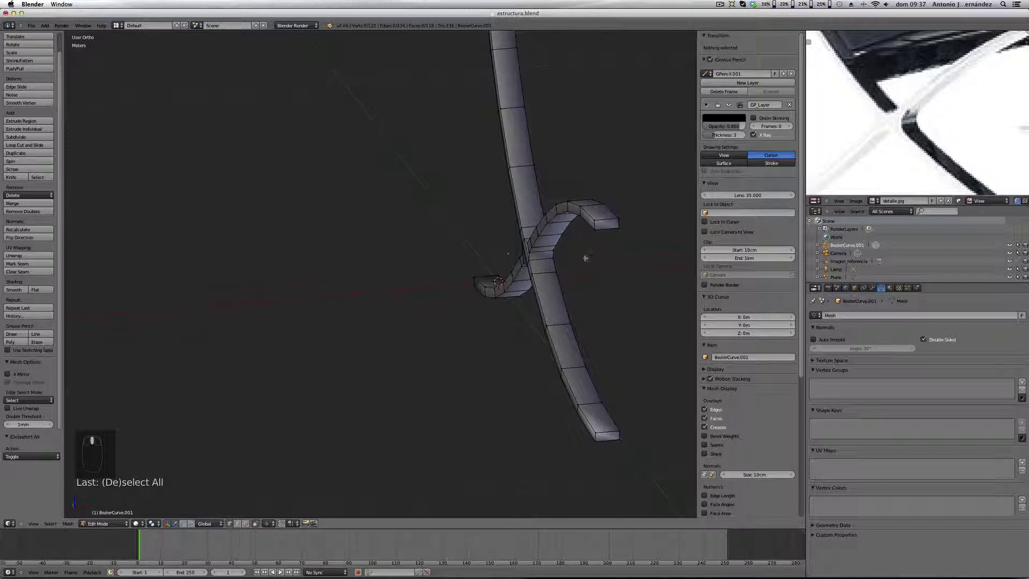
pyautogui.moveTo(586, 259); pyautogui.dragTo(527, 278, button='middle')
pyautogui.press('KP_1')
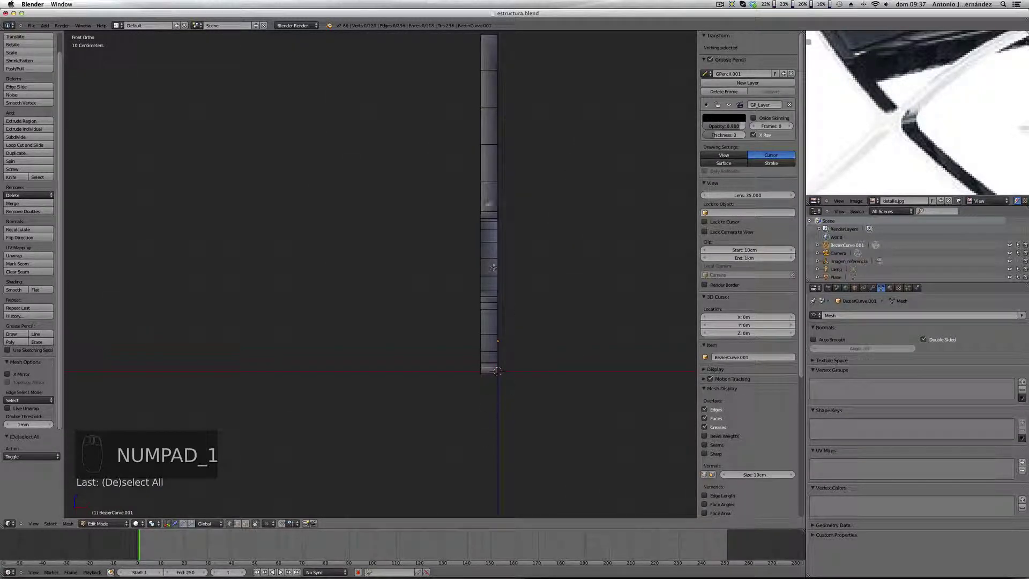
pyautogui.keyDown('shift'); pyautogui.moveTo(493, 267); pyautogui.dragTo(516, 236, button='middle'); pyautogui.keyUp('shift')
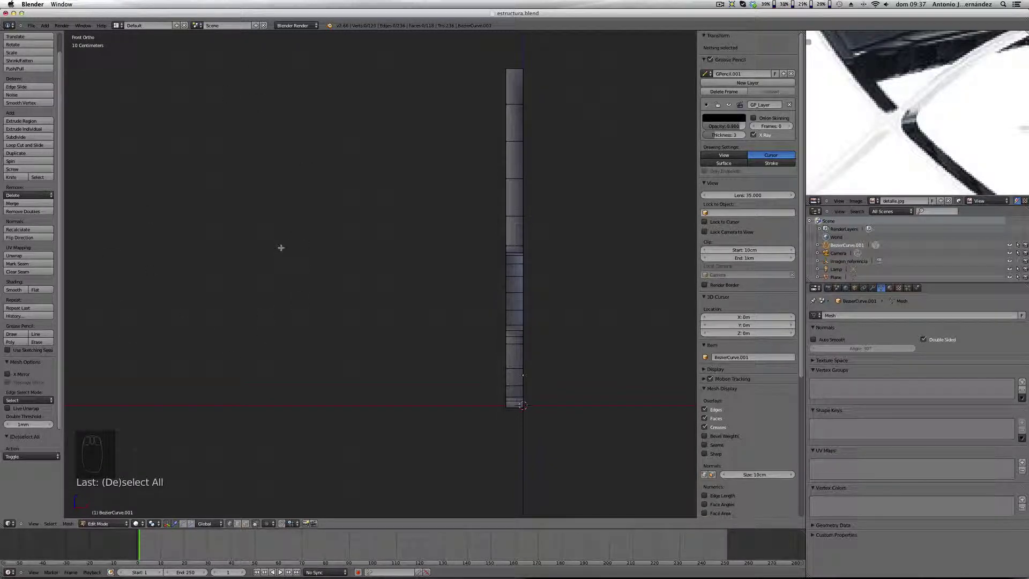
pyautogui.moveTo(431, 304); pyautogui.dragTo(461, 301, button='middle')
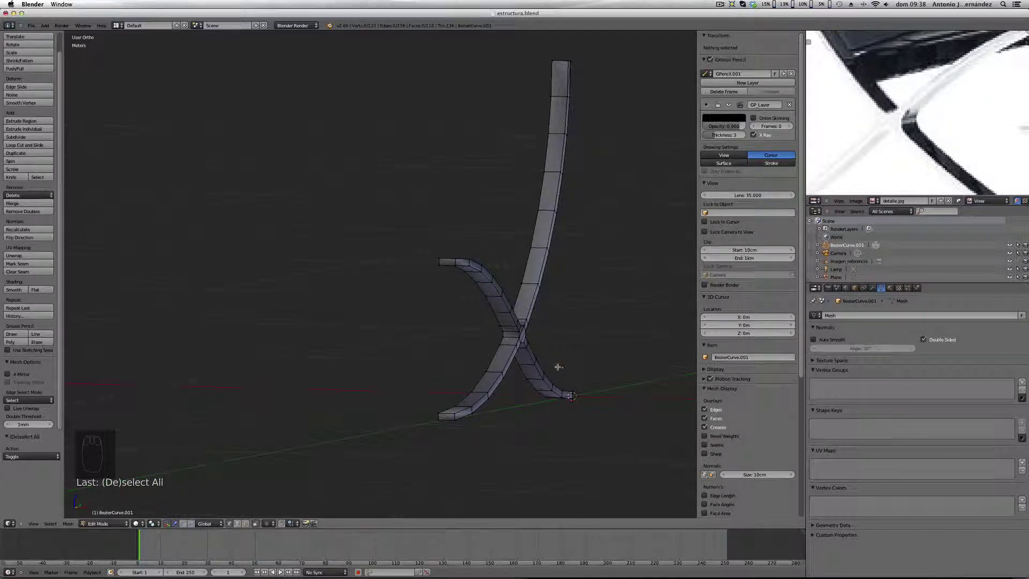
# Step: Return to Object Mode and compare the frame with the chair reference drawing in the right side view
pyautogui.press('Tab')
pyautogui.press('KP_1')
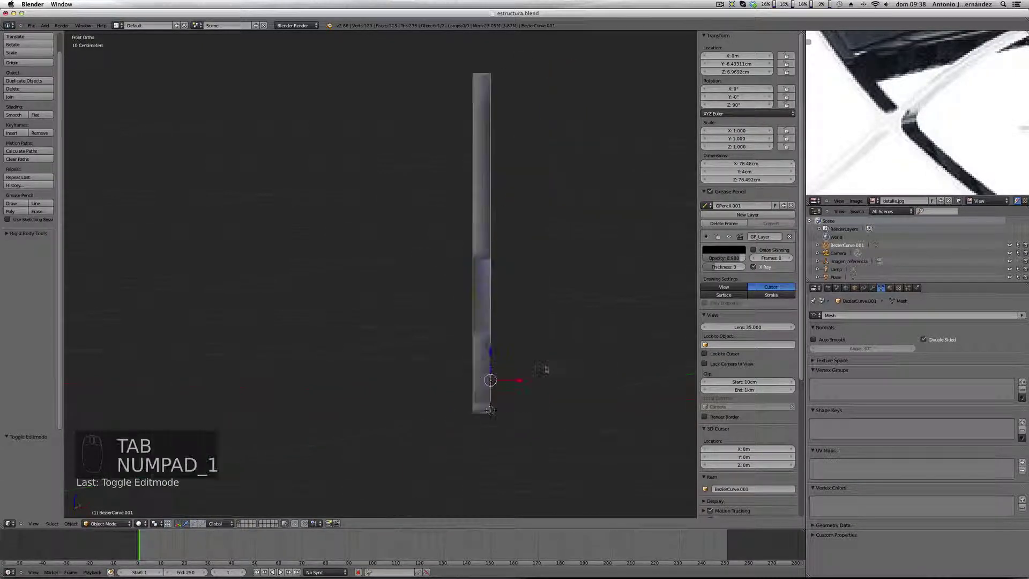
pyautogui.press('KP_3')
pyautogui.keyDown('shift'); pyautogui.moveTo(220, 212); pyautogui.dragTo(527, 324, button='middle'); pyautogui.keyUp('shift')
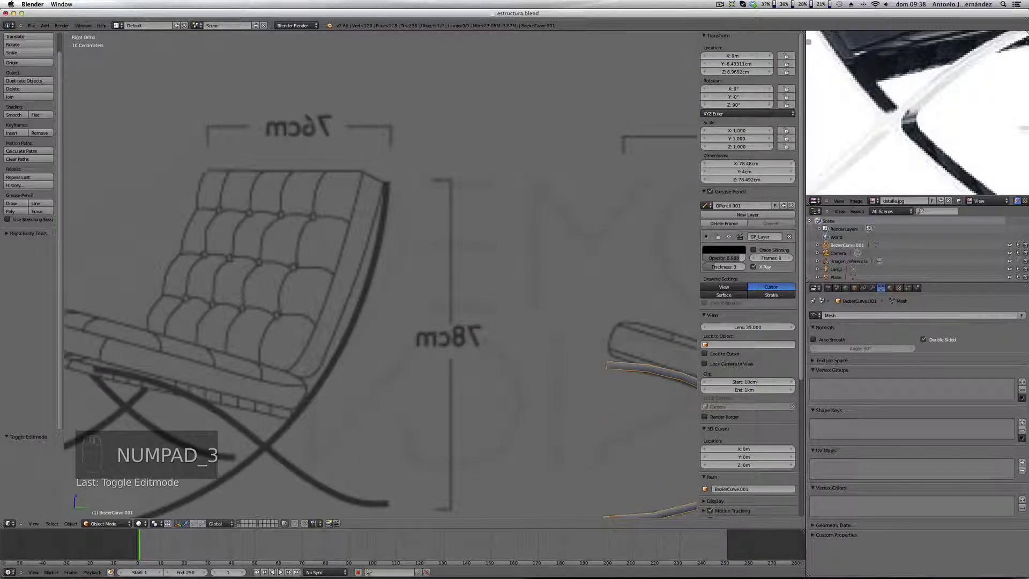
pyautogui.scroll(-5, 406, 252)
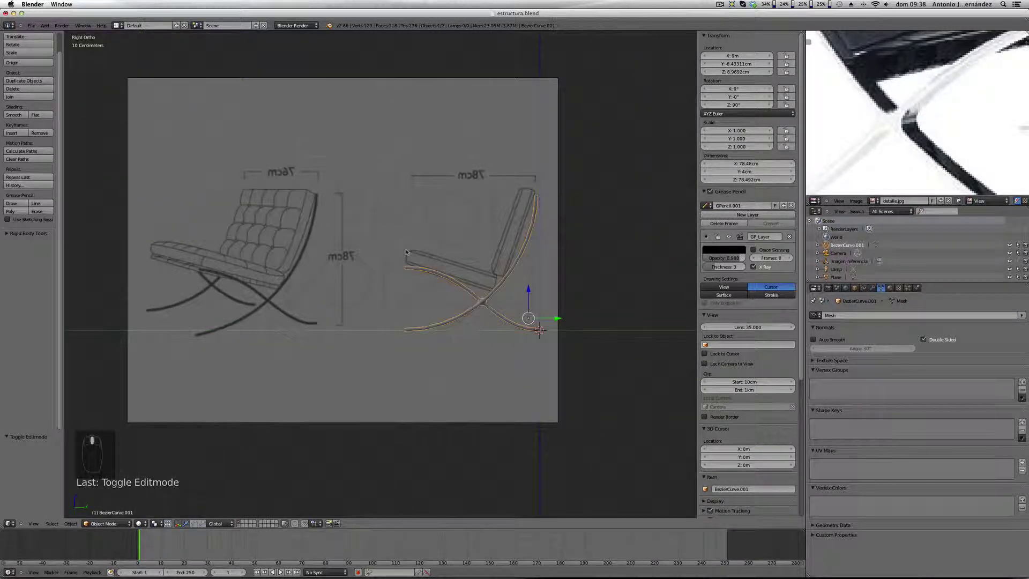
# Step: In front view, add a mesh plane at the origin and rotate it 90° about the X axis
pyautogui.press('KP_1')
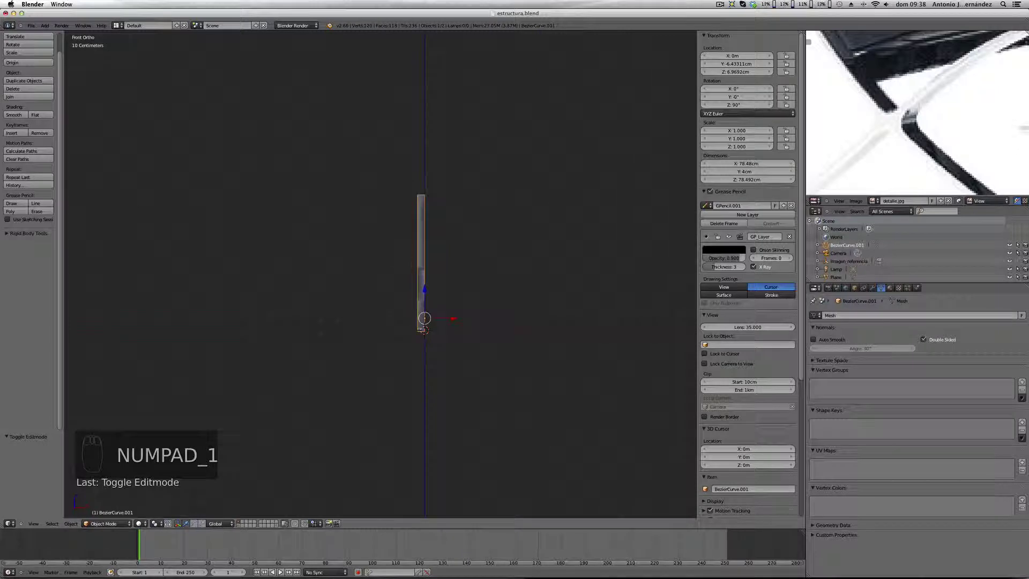
pyautogui.hotkey('shift', 'a')
pyautogui.moveTo(427, 334)
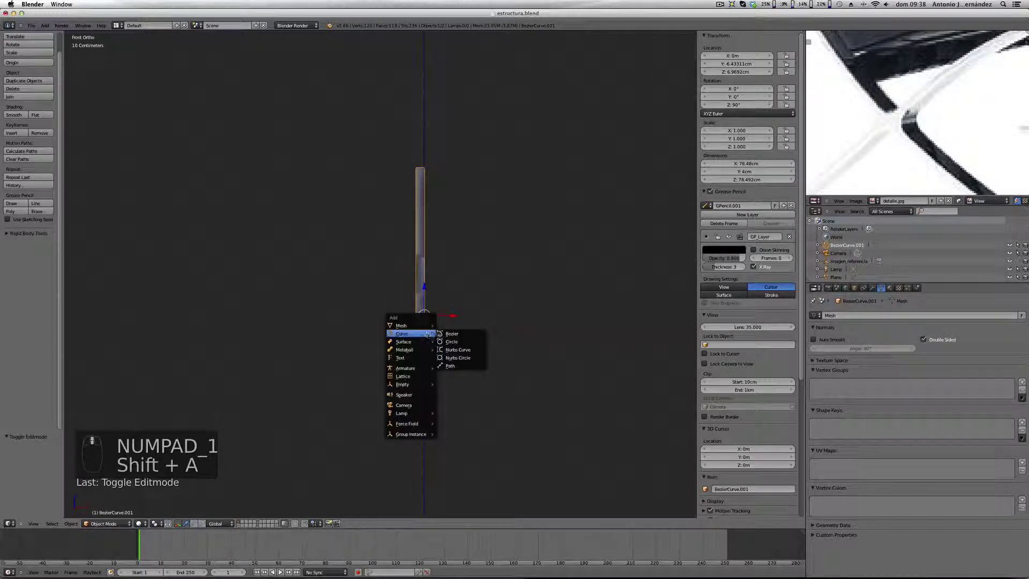
pyautogui.click(449, 326)
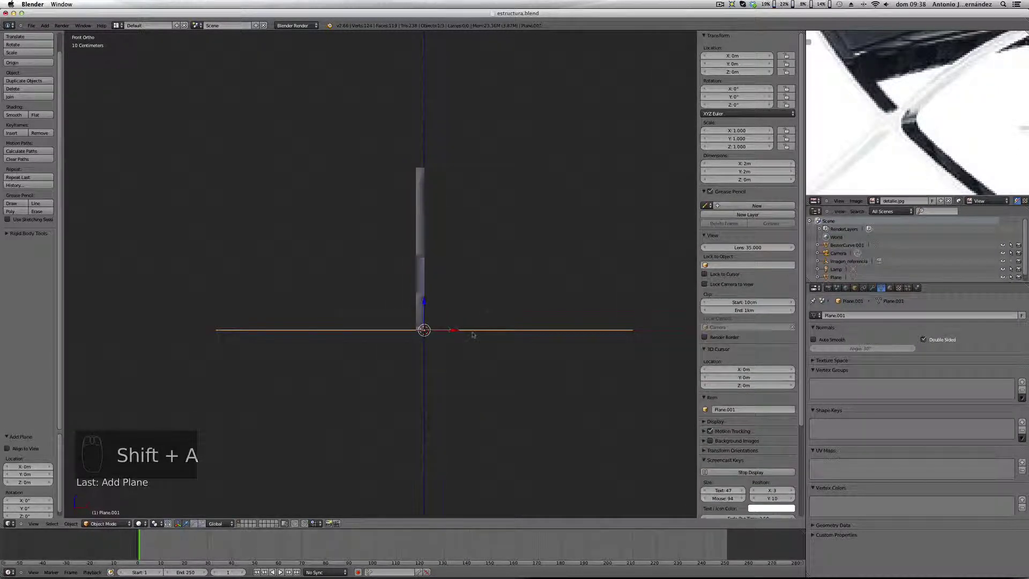
pyautogui.write('rx90')
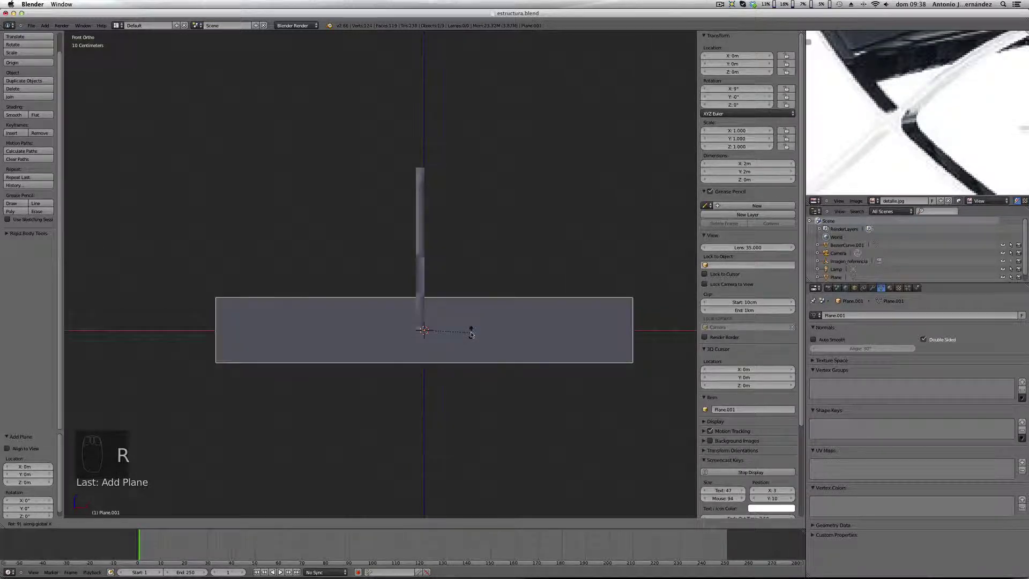
pyautogui.press('Return')
# Step: Switch to wireframe shading, enter Edit Mode on the plane, and try moving all of its geometry
pyautogui.press('z')
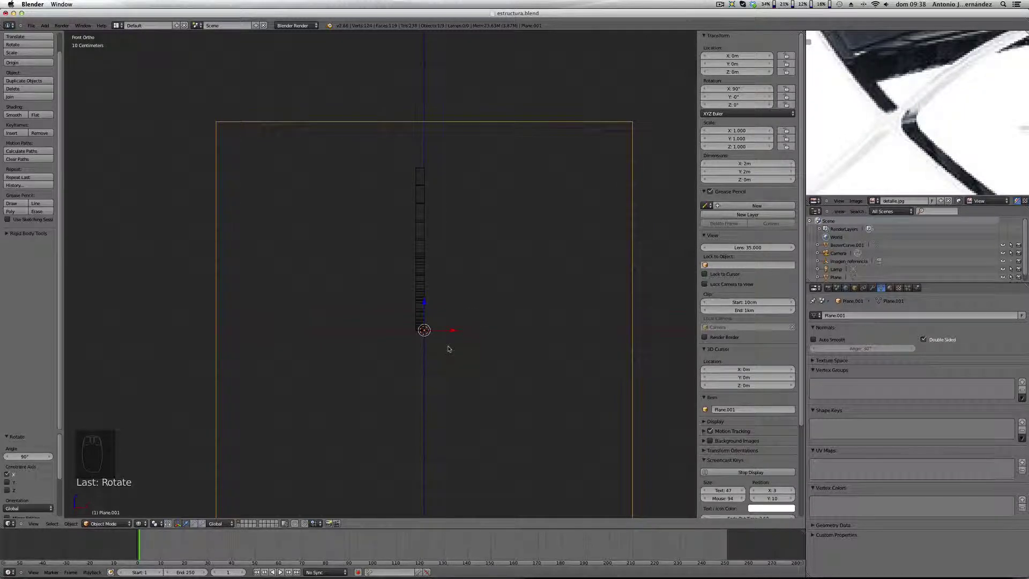
pyautogui.press('Tab')
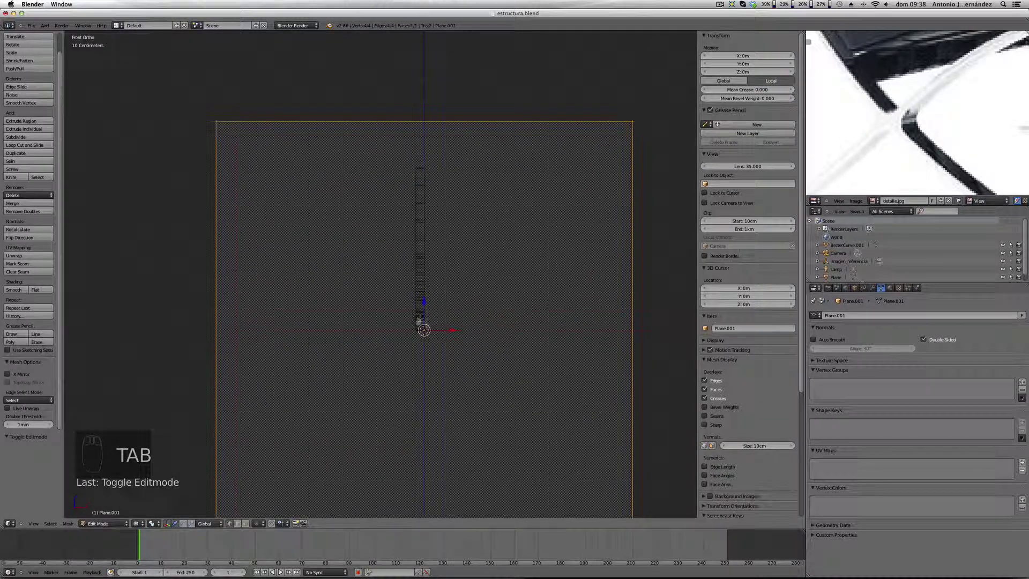
pyautogui.keyDown('shift'); pyautogui.moveTo(418, 319); pyautogui.dragTo(465, 368, button='middle'); pyautogui.keyUp('shift')
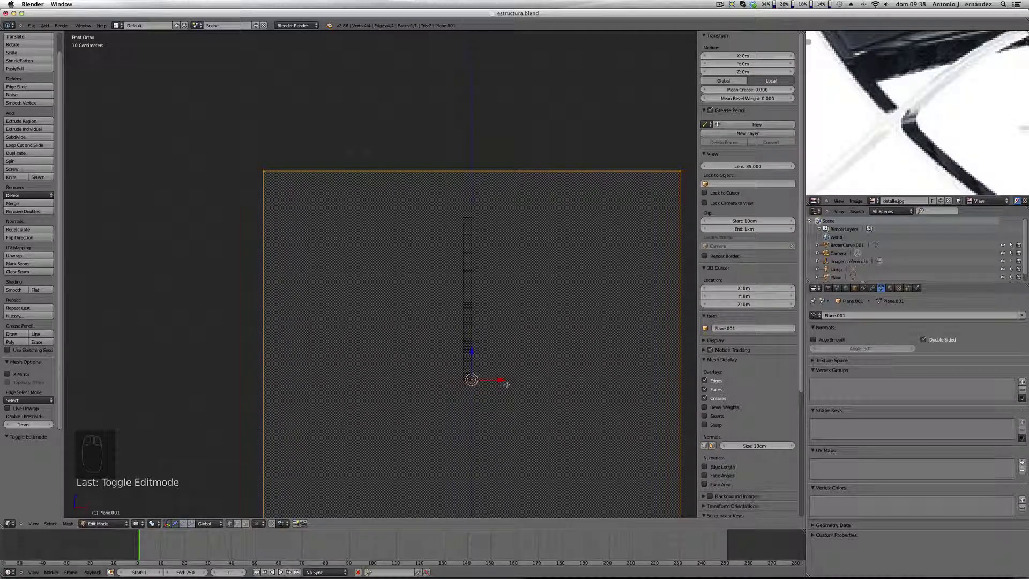
pyautogui.press('g')
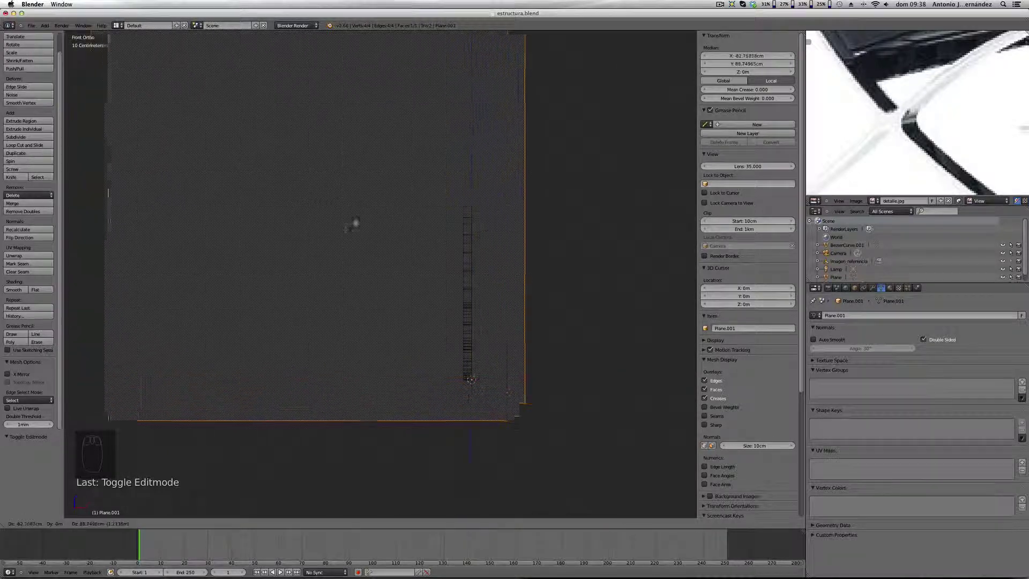
pyautogui.rightClick(482, 282)
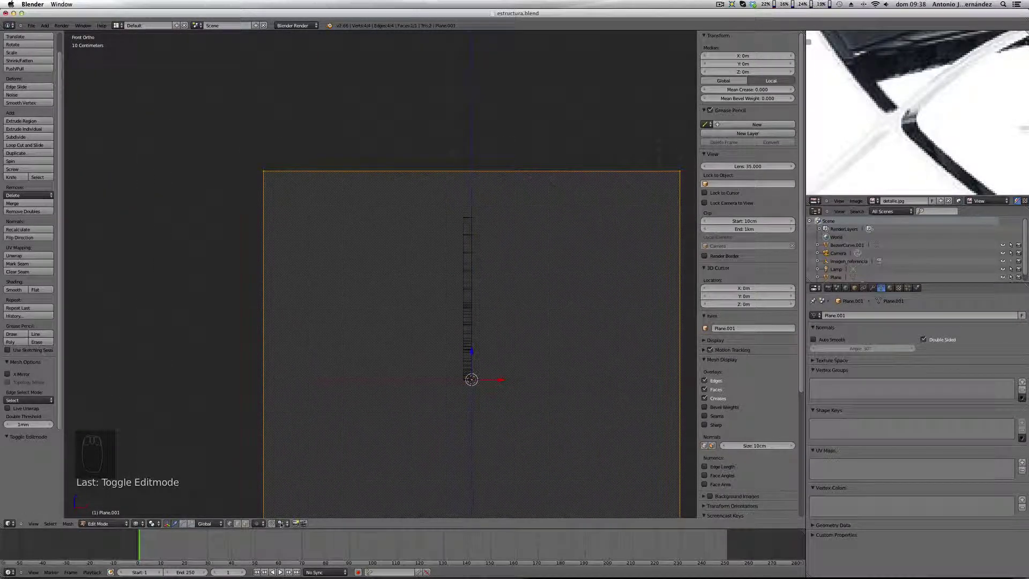
# Step: Move the plane's geometry 1 m along negative X and 1 m up so its lower corner meets the origin, and return to Object Mode
pyautogui.press('g')
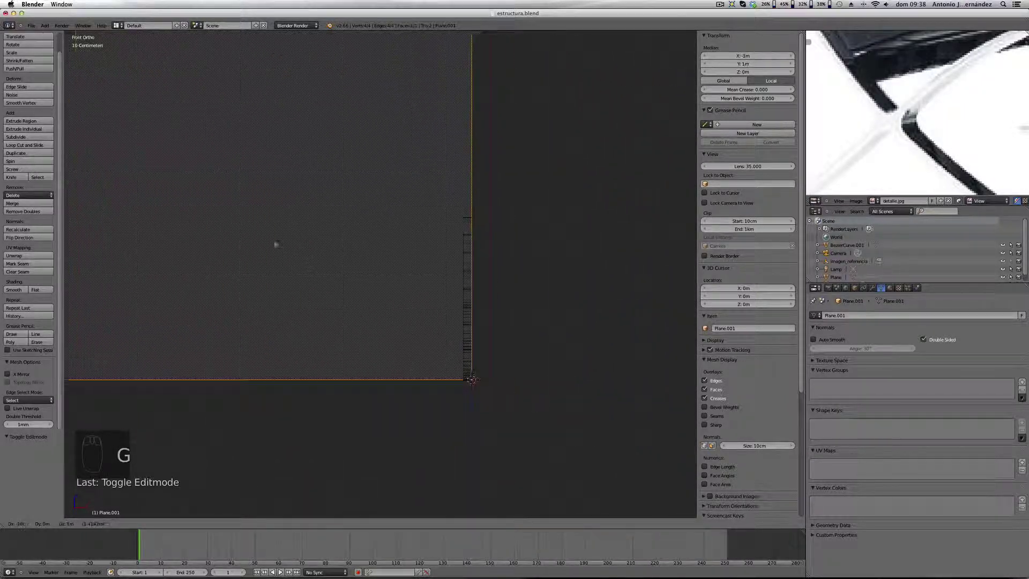
pyautogui.click(265, 237)
pyautogui.scroll(9, 418, 377)
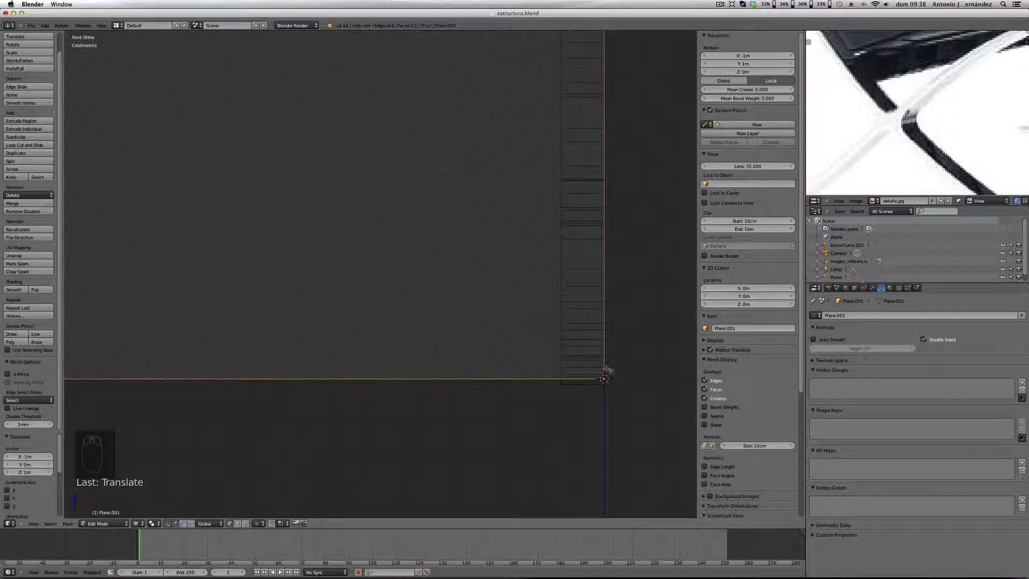
pyautogui.scroll(-3, 608, 378)
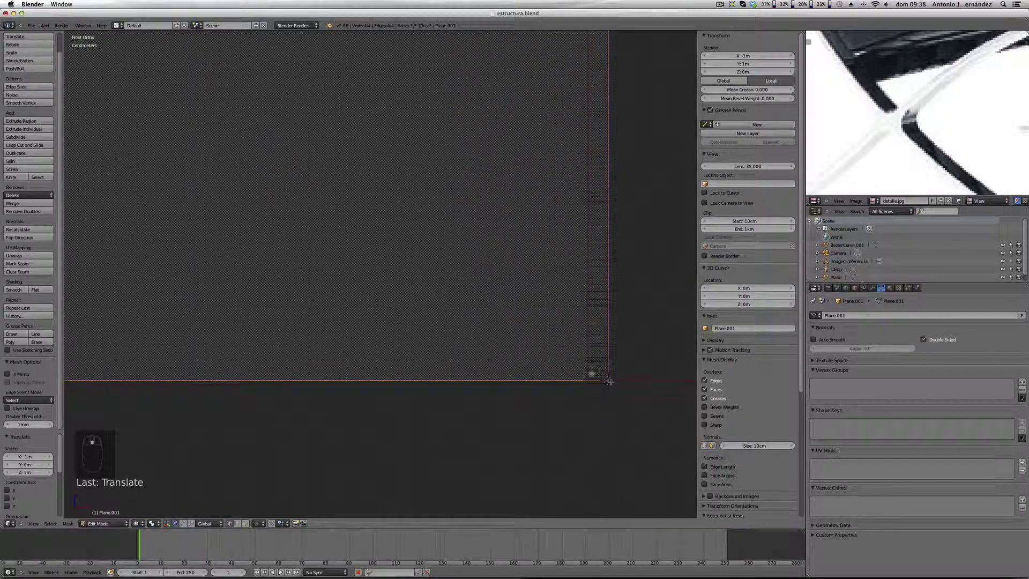
pyautogui.keyDown('shift'); pyautogui.moveTo(576, 367); pyautogui.dragTo(555, 394, button='middle'); pyautogui.keyUp('shift')
pyautogui.scroll(-3, 567, 366)
pyautogui.press('Tab')
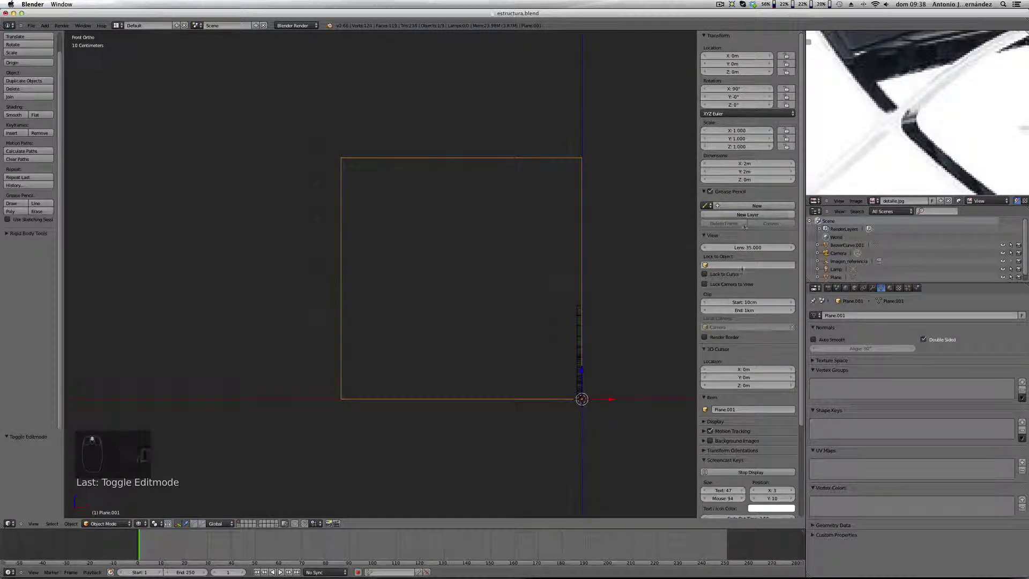
# Step: Check the chair's reference drawing in right side view, return to front view, and set the plane's X dimension to 38 cm
pyautogui.scroll(-3, 728, 246)
pyautogui.scroll(3, 728, 250)
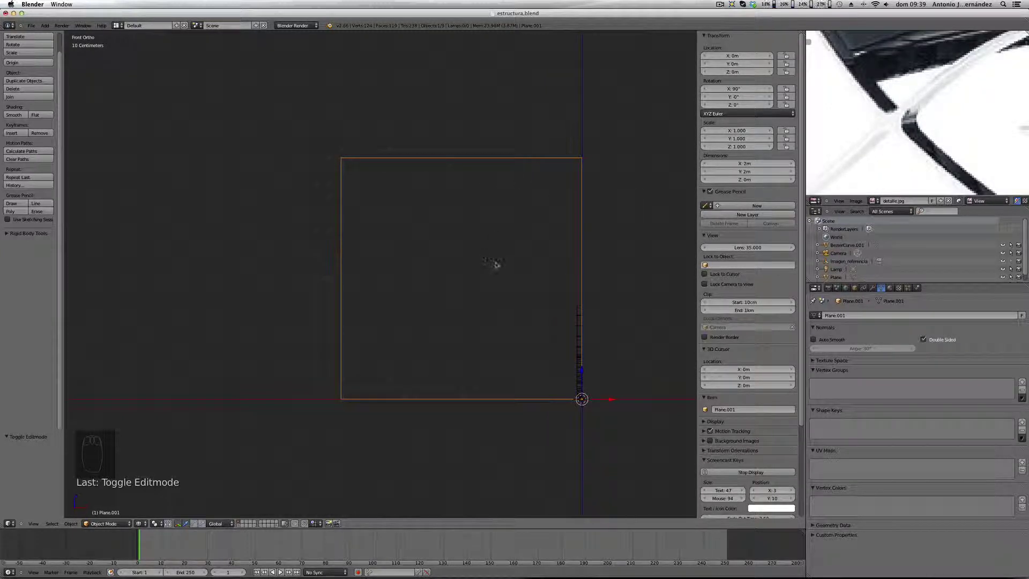
pyautogui.press('KP_3')
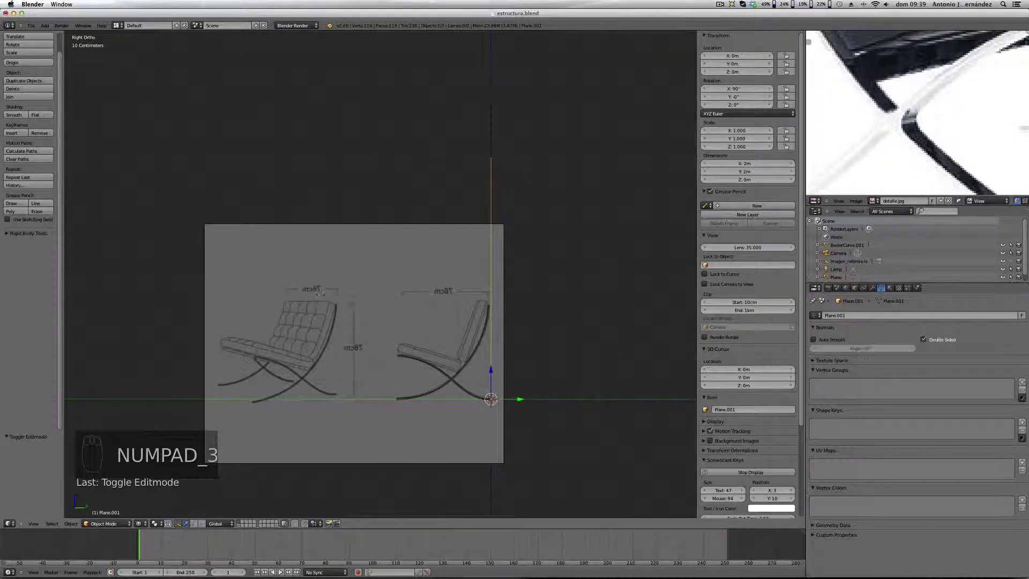
pyautogui.press('KP_1')
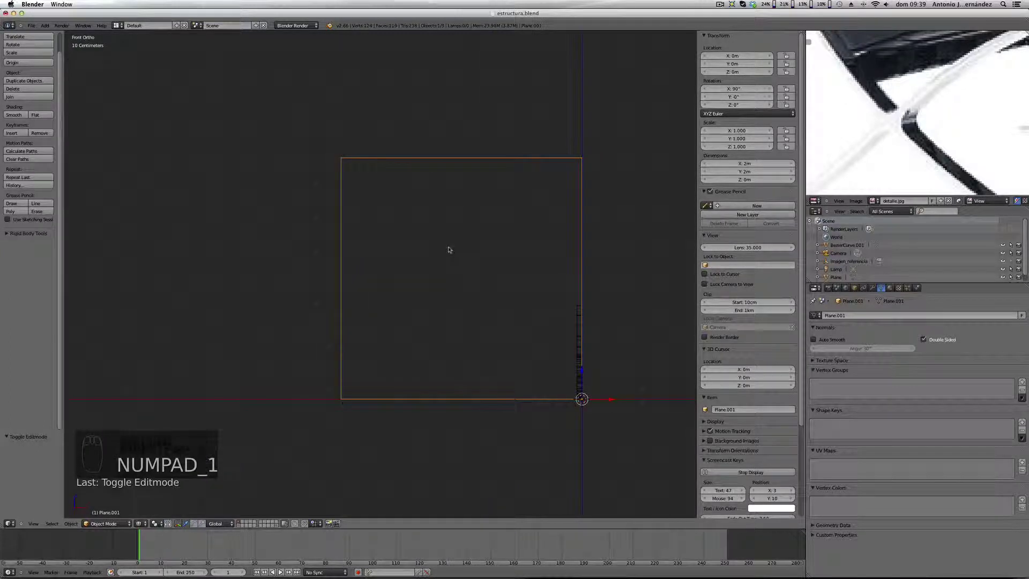
pyautogui.click(743, 164)
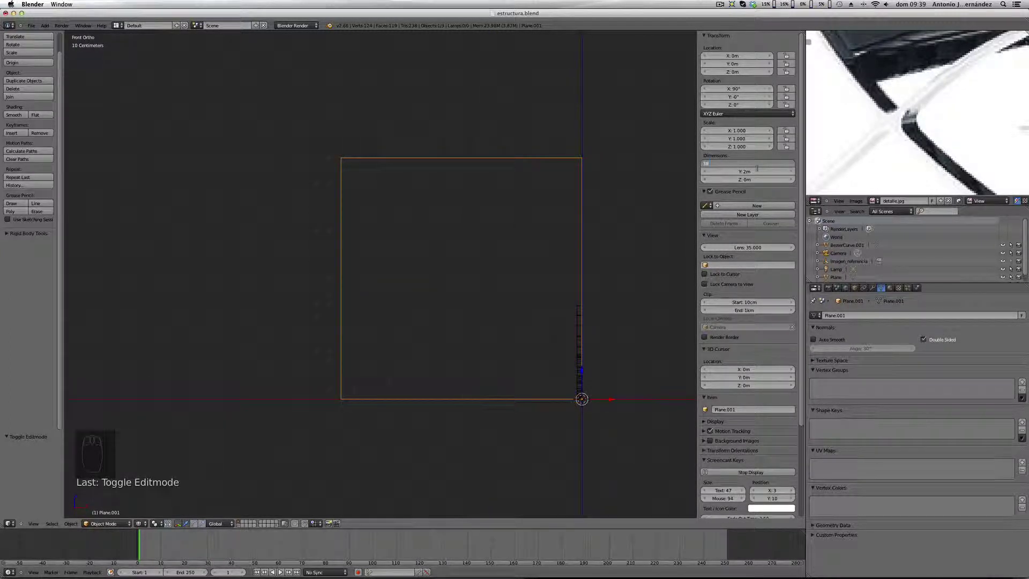
pyautogui.write('38cm')
pyautogui.press('Return')
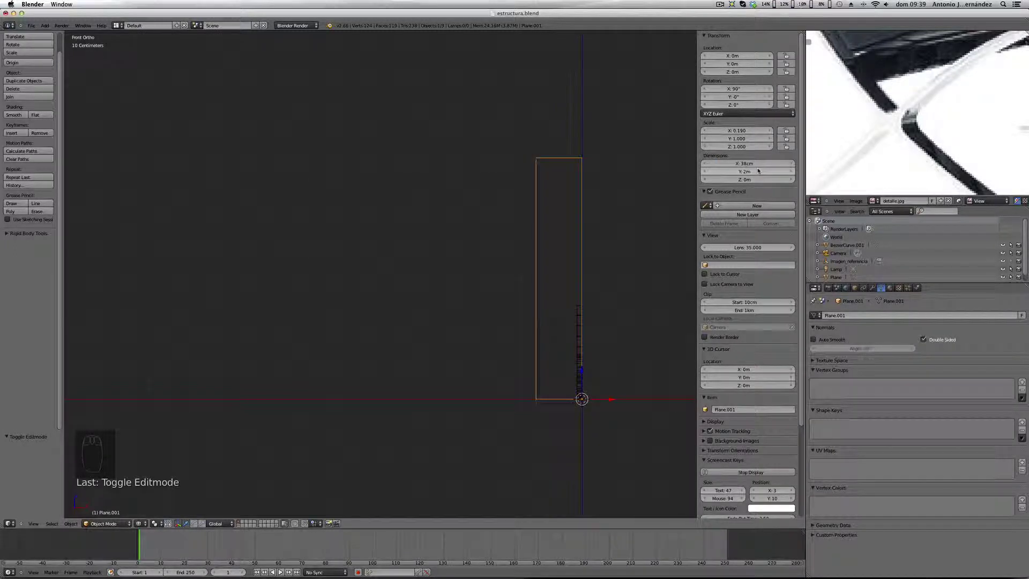
# Step: In Edit Mode, snap the 3D cursor to the plane's bottom vertex farthest from the frame, and return to Object Mode
pyautogui.scroll(3, 568, 382)
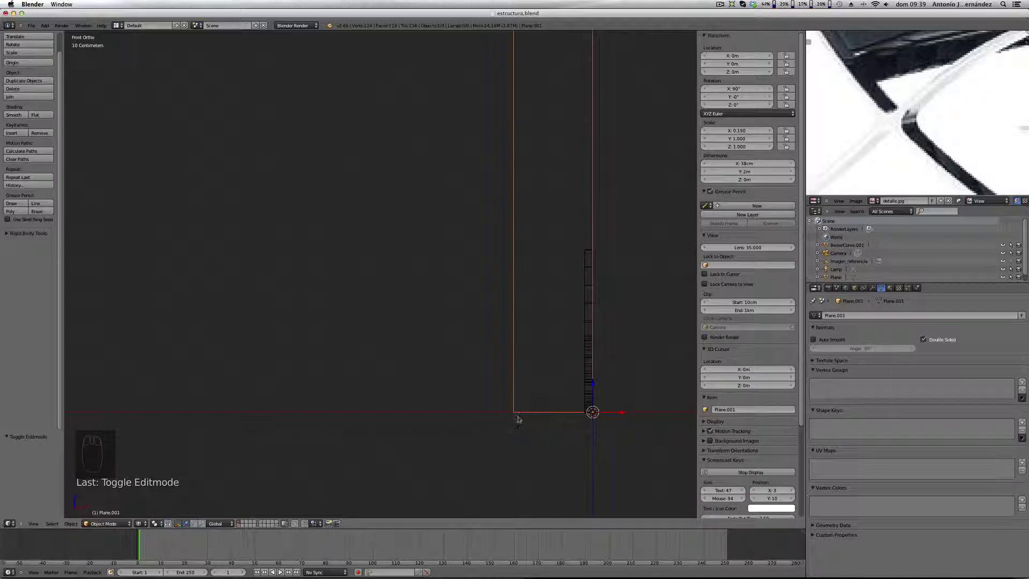
pyautogui.scroll(1, 516, 414)
pyautogui.press('Tab')
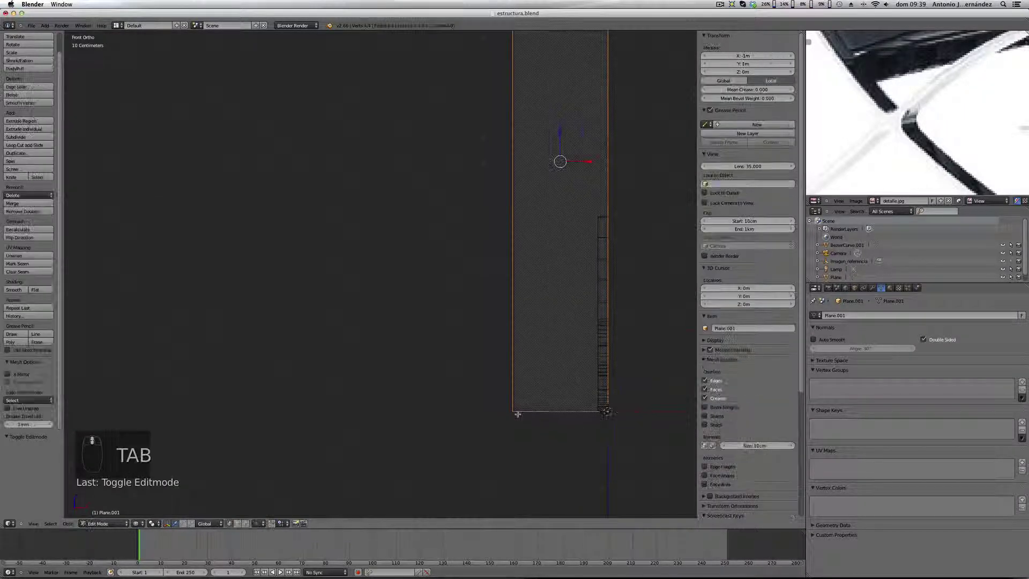
pyautogui.scroll(2, 511, 412)
pyautogui.scroll(1, 511, 412)
pyautogui.scroll(-3, 524, 402)
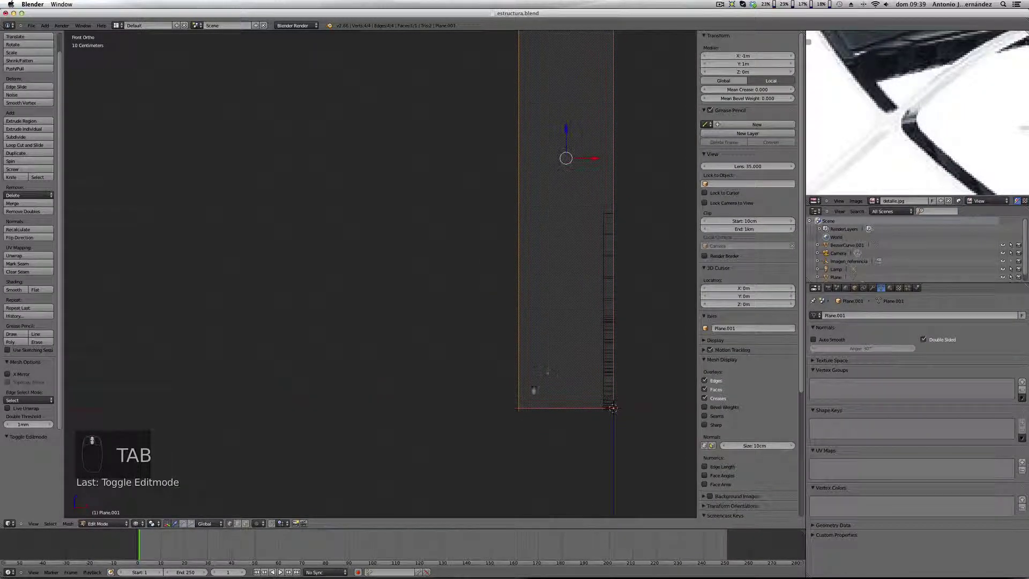
pyautogui.rightClick(535, 408)
pyautogui.scroll(2, 534, 410)
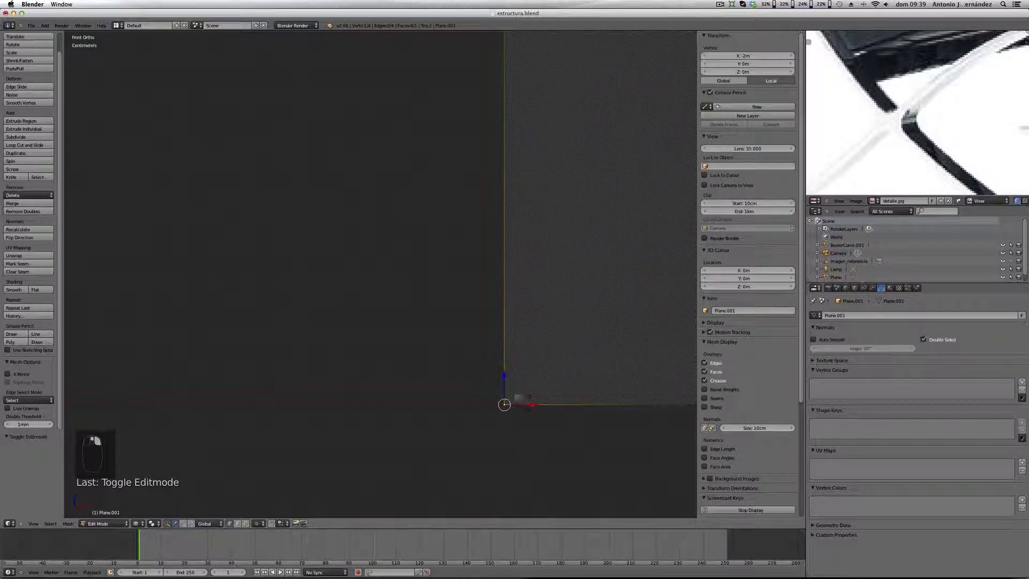
pyautogui.scroll(-2, 525, 382)
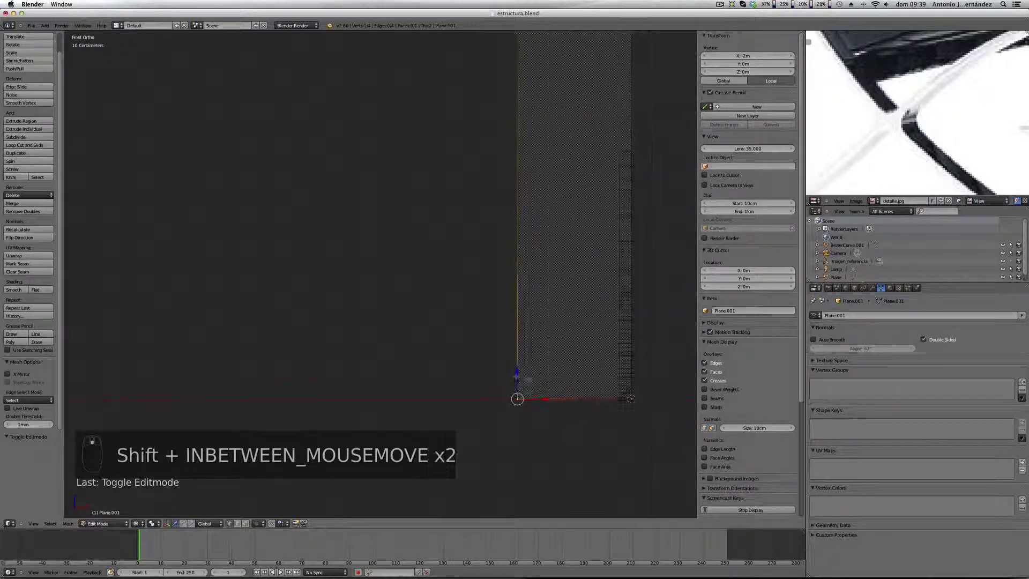
pyautogui.hotkey('shift', 's')
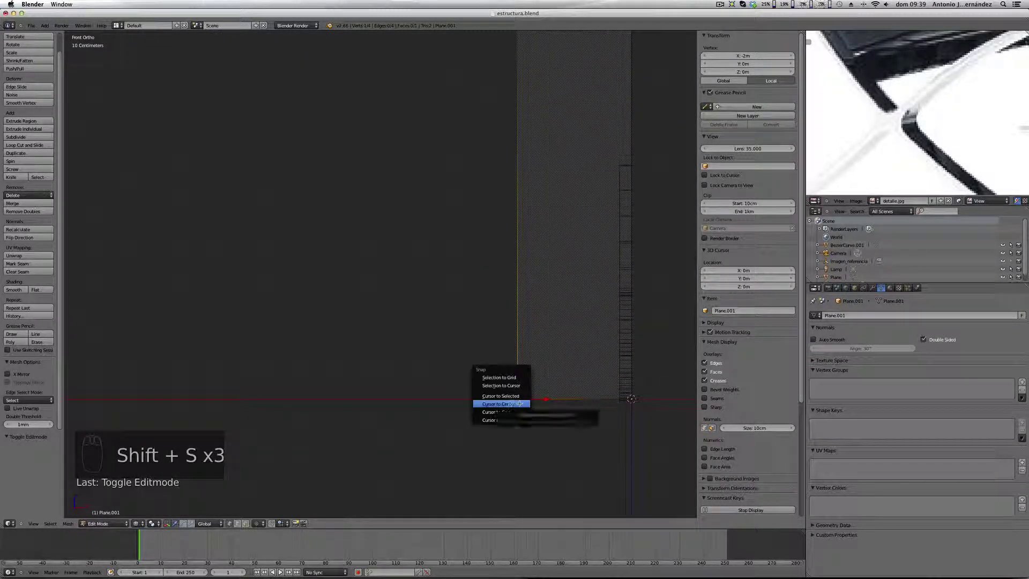
pyautogui.click(516, 396)
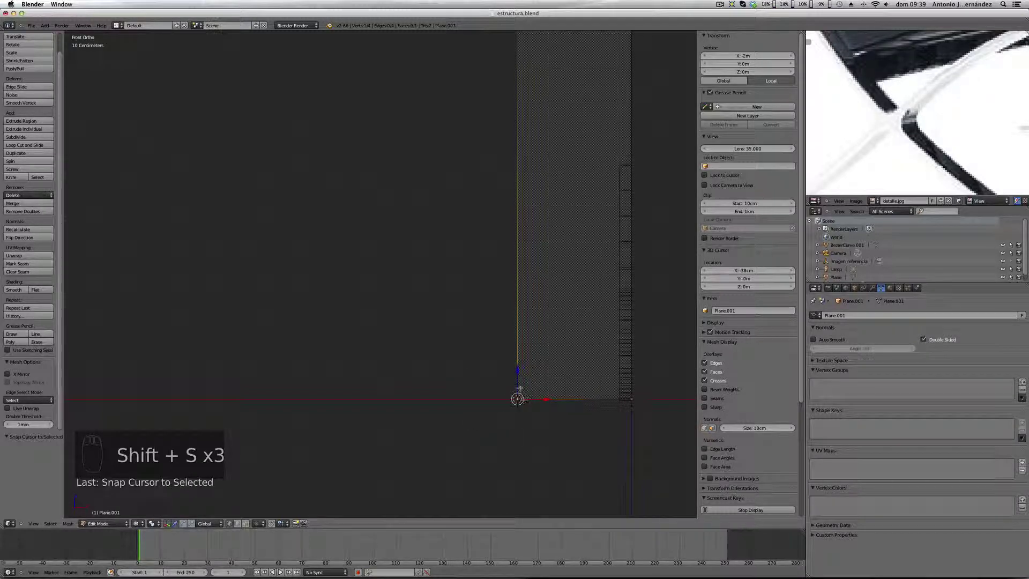
pyautogui.press('Tab')
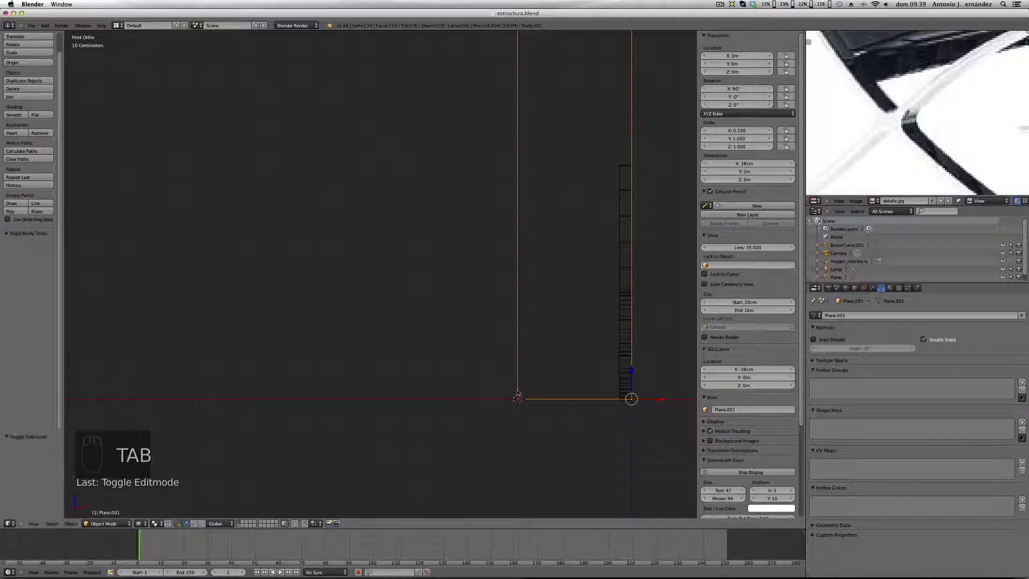
# Step: Select the chair frame and set its origin to the 3D cursor
pyautogui.rightClick(624, 336)
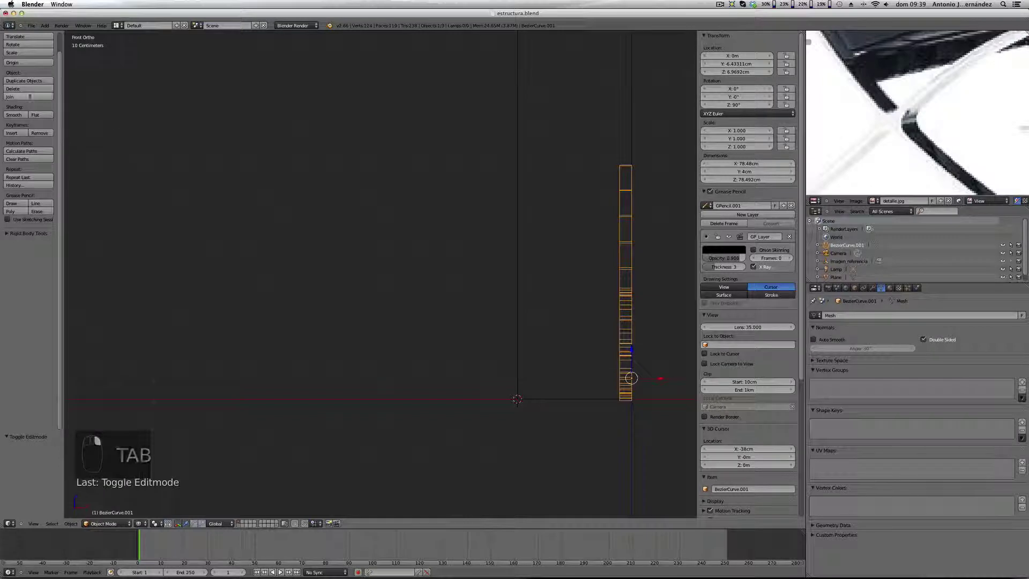
pyautogui.click(32, 64)
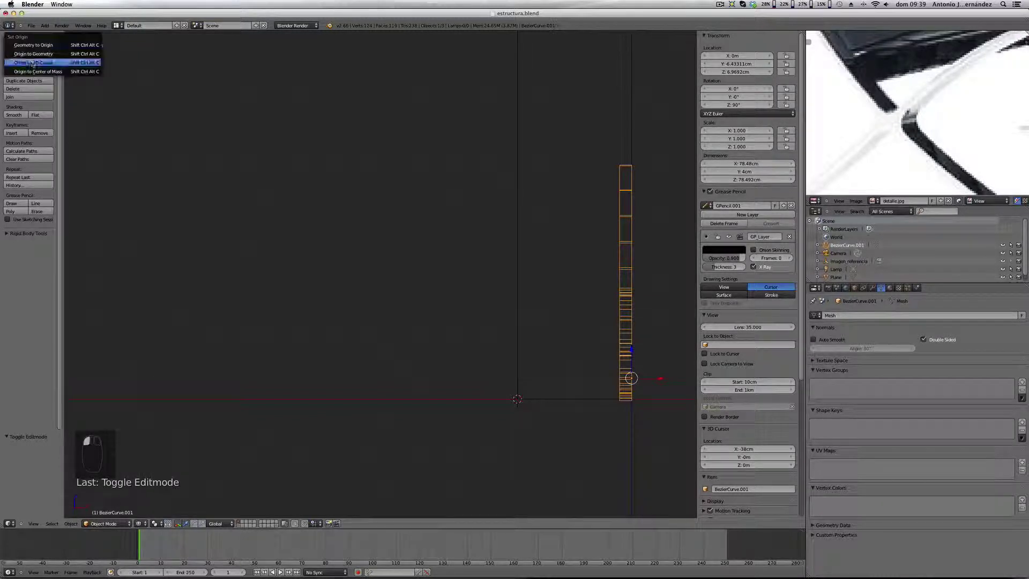
pyautogui.click(27, 60)
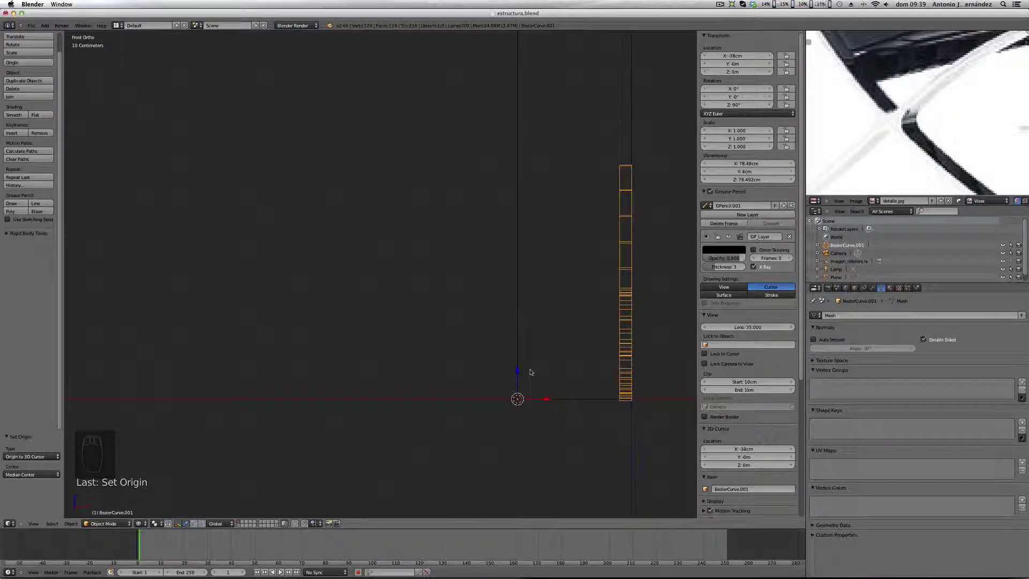
# Step: Delete the auxiliary plane from the scene
pyautogui.rightClick(520, 333)
pyautogui.press('x')
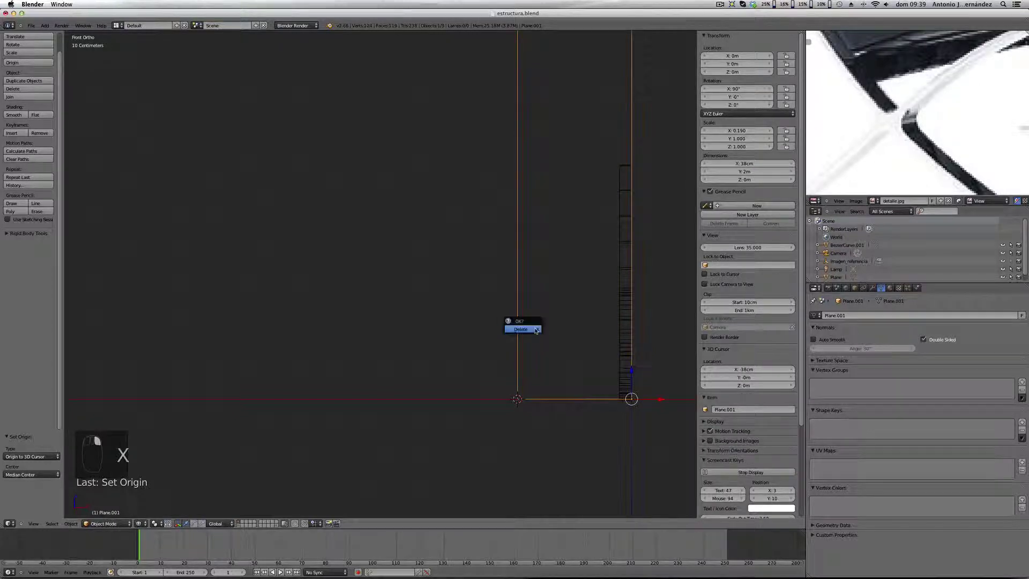
pyautogui.click(536, 329)
pyautogui.keyDown('shift'); pyautogui.moveTo(514, 329); pyautogui.dragTo(357, 353, button='middle'); pyautogui.keyUp('shift')
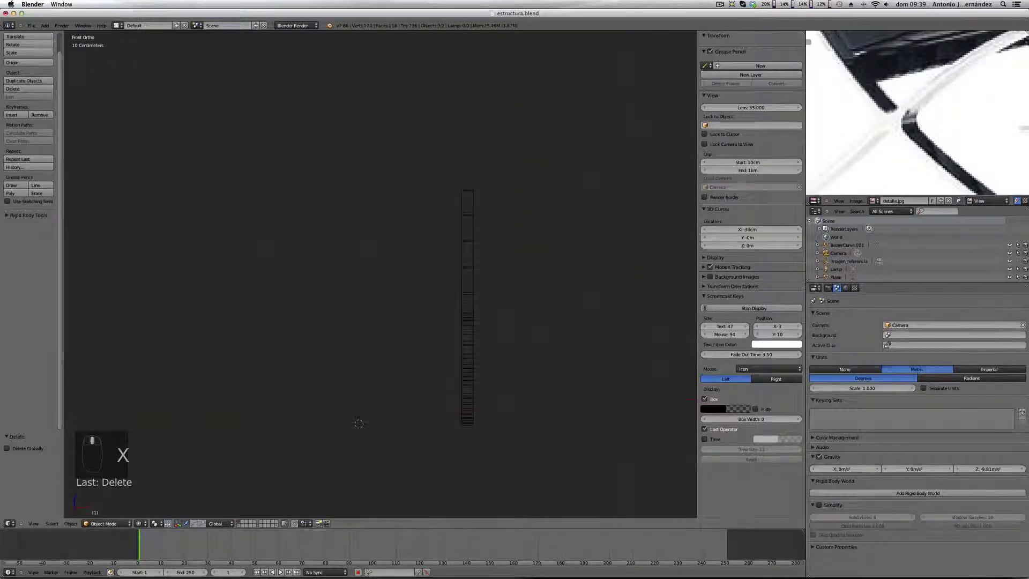
# Step: Select the chair frame and add a Mirror modifier to it
pyautogui.rightClick(469, 336)
pyautogui.click(872, 287)
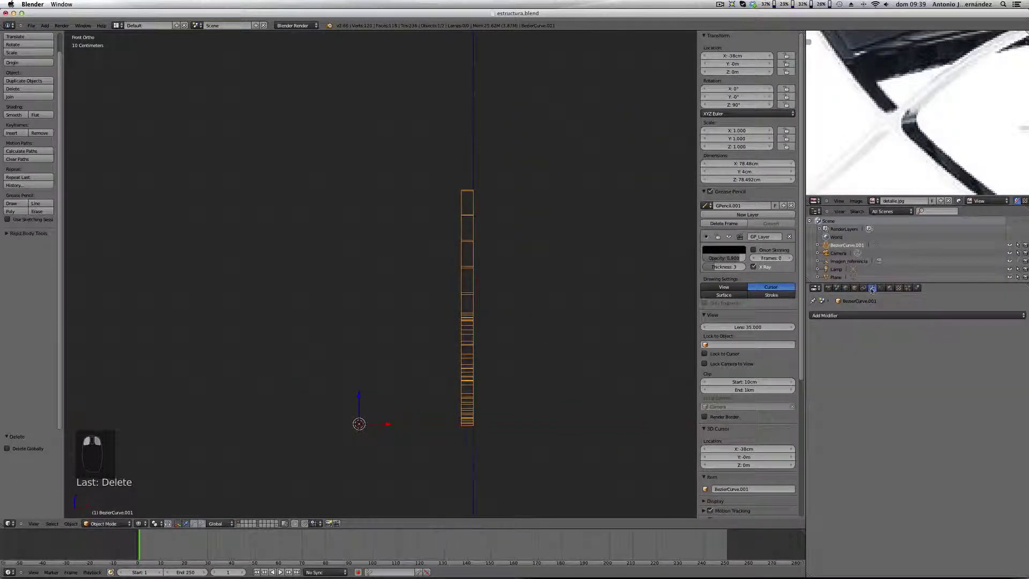
pyautogui.click(872, 317)
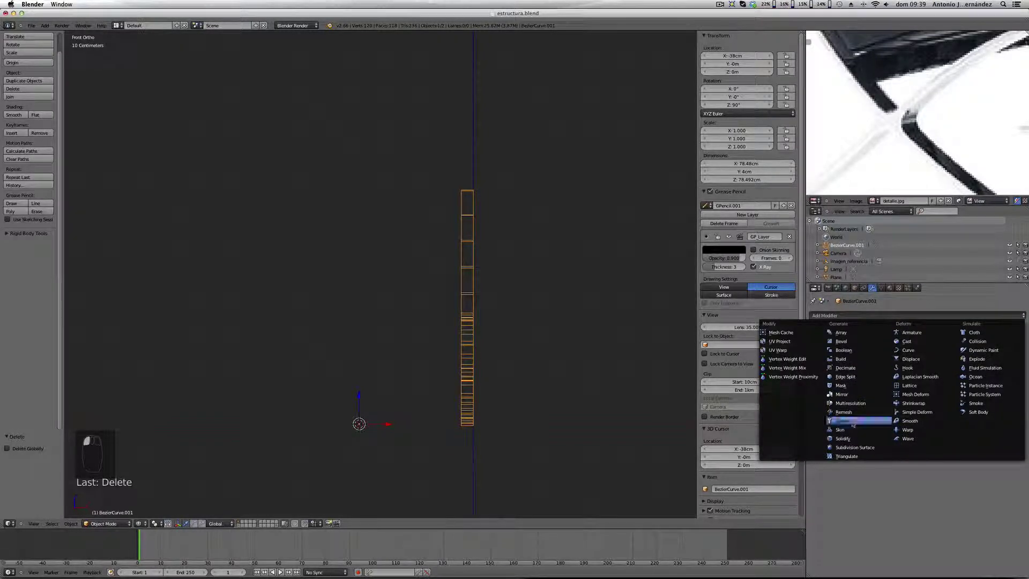
pyautogui.click(841, 394)
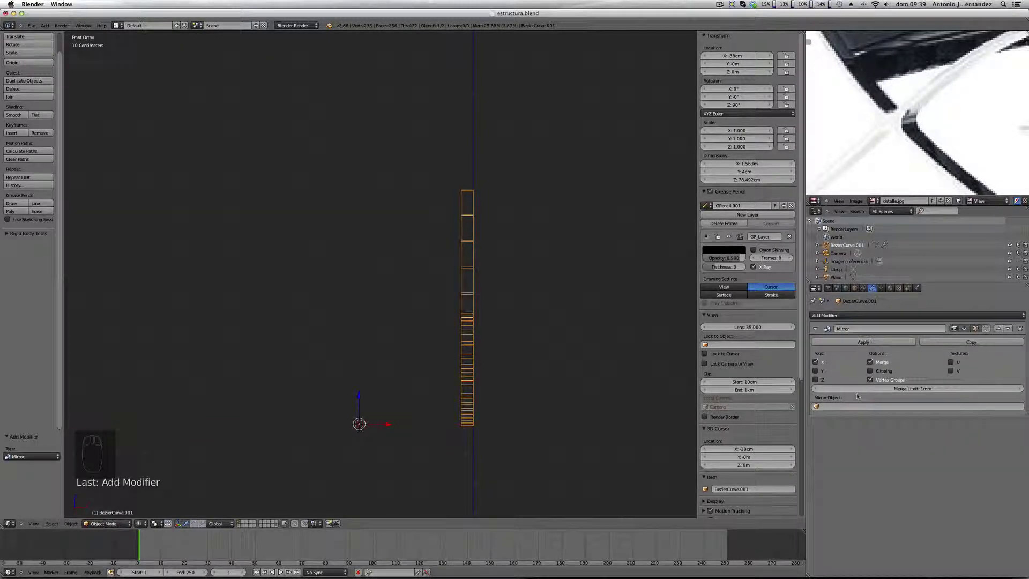
# Step: Examine the mirrored frame in front view and from several angles to check the mirroring direction
pyautogui.moveTo(584, 343); pyautogui.dragTo(646, 383, button='middle')
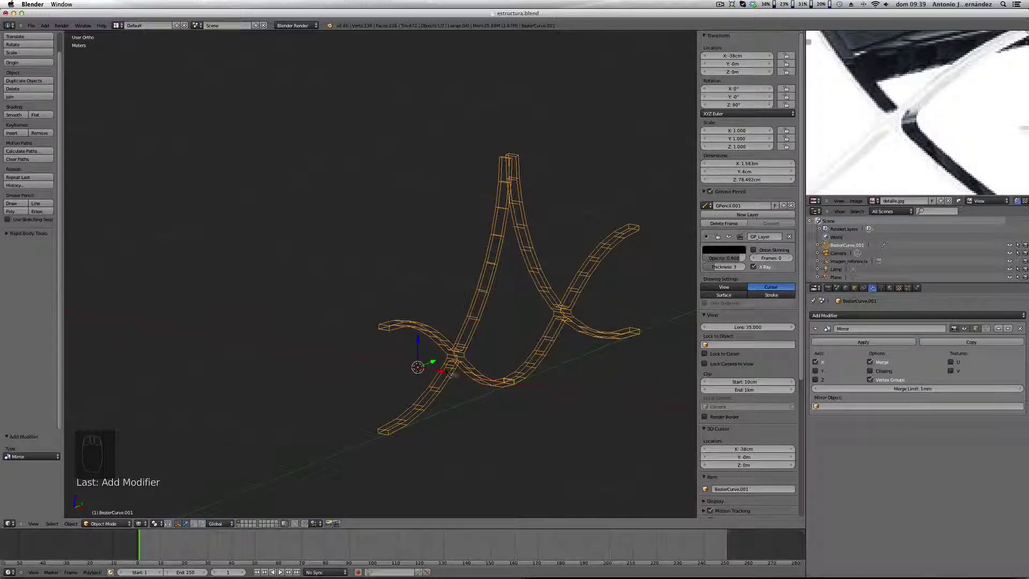
pyautogui.moveTo(459, 381); pyautogui.dragTo(482, 375, button='middle')
pyautogui.press('KP_1')
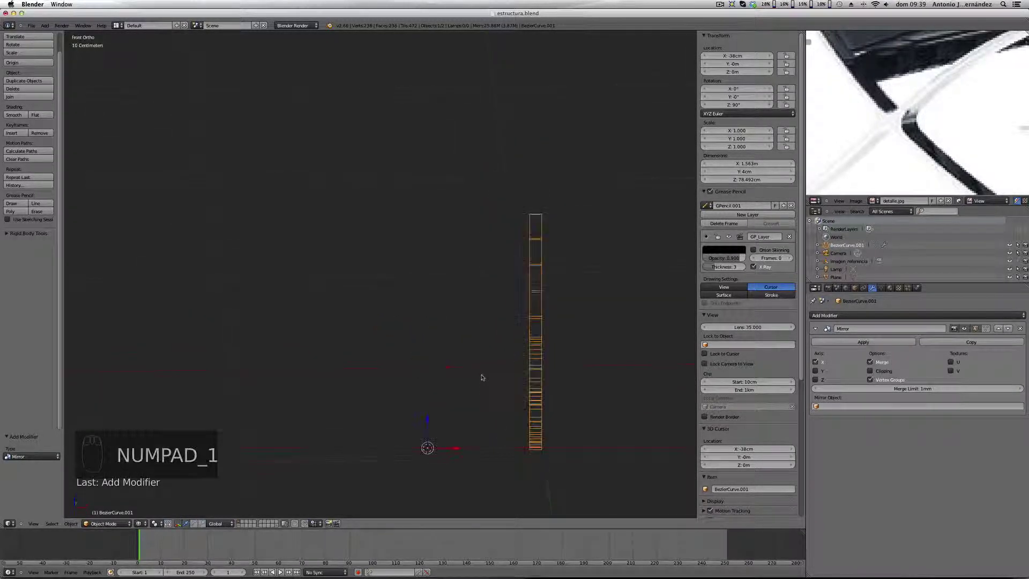
pyautogui.keyDown('shift'); pyautogui.moveTo(493, 434); pyautogui.dragTo(468, 375, button='middle'); pyautogui.keyUp('shift')
pyautogui.scroll(-1, 468, 375)
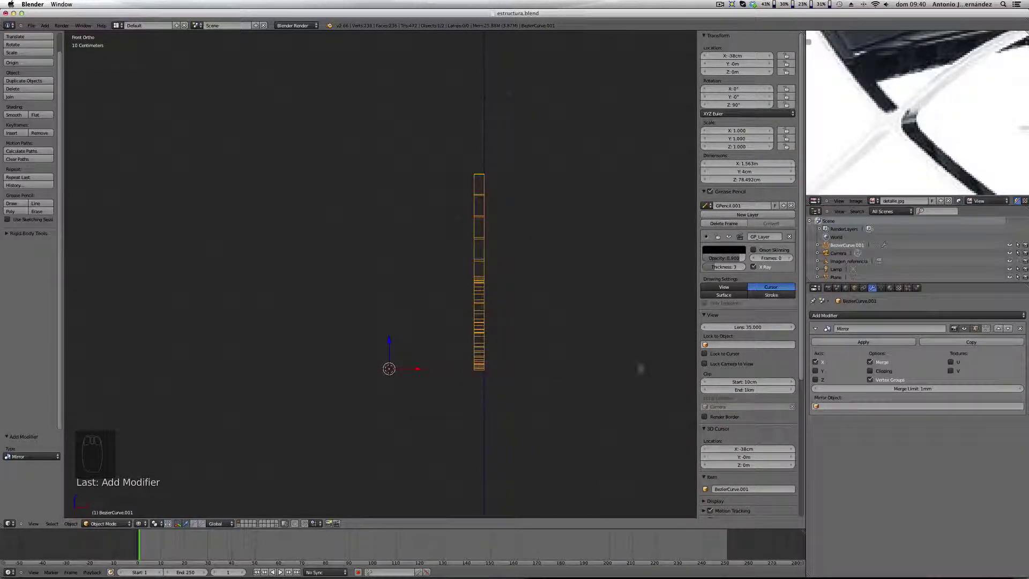
pyautogui.moveTo(536, 364); pyautogui.dragTo(484, 381, button='middle')
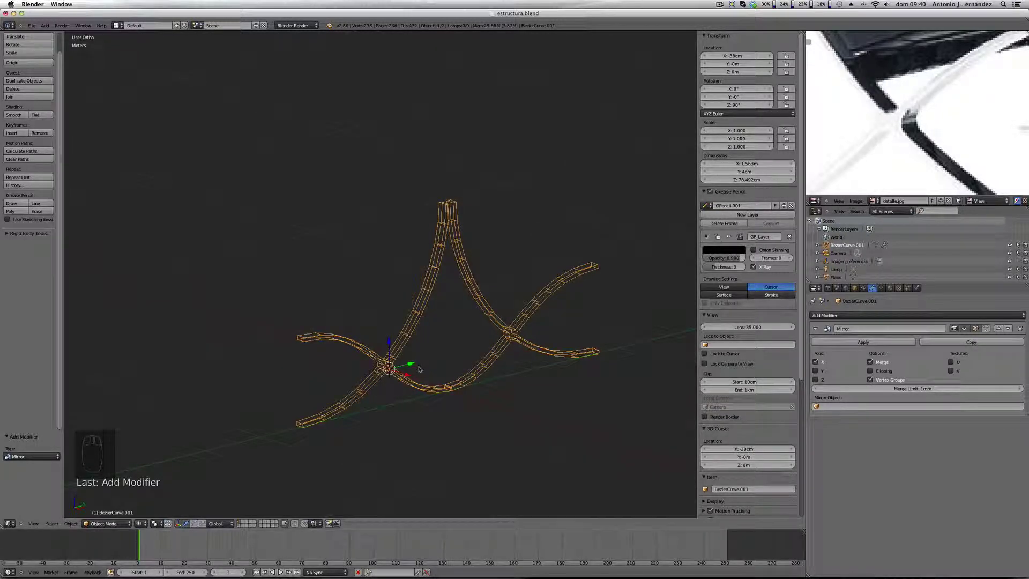
pyautogui.moveTo(420, 375); pyautogui.dragTo(341, 405, button='middle')
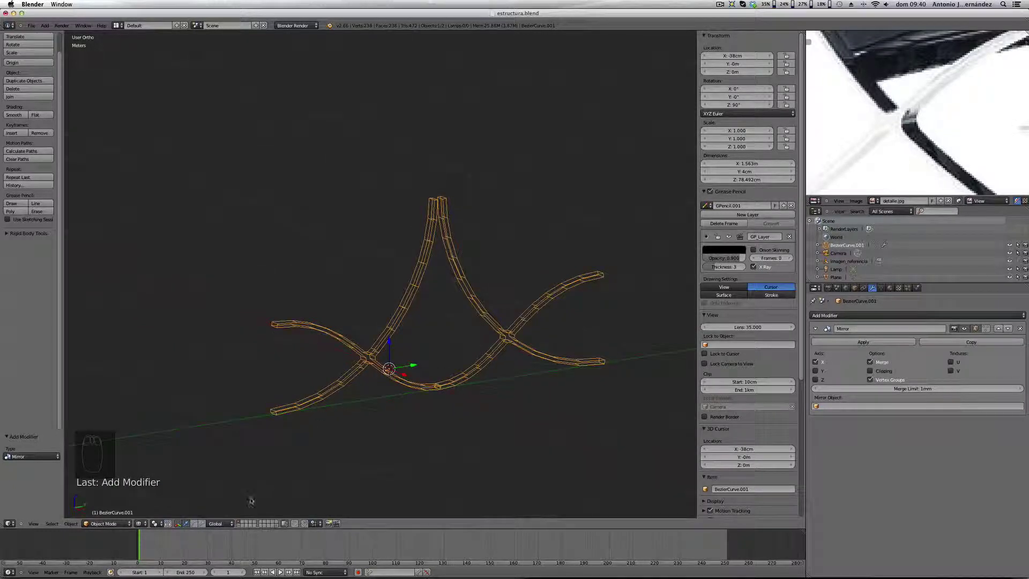
# Step: Set the transform orientation to Local and inspect the frame's own axes from several angles
pyautogui.click(220, 527)
pyautogui.click(218, 501)
pyautogui.moveTo(387, 364); pyautogui.dragTo(386, 402)
pyautogui.moveTo(386, 402); pyautogui.dragTo(399, 391, button='middle')
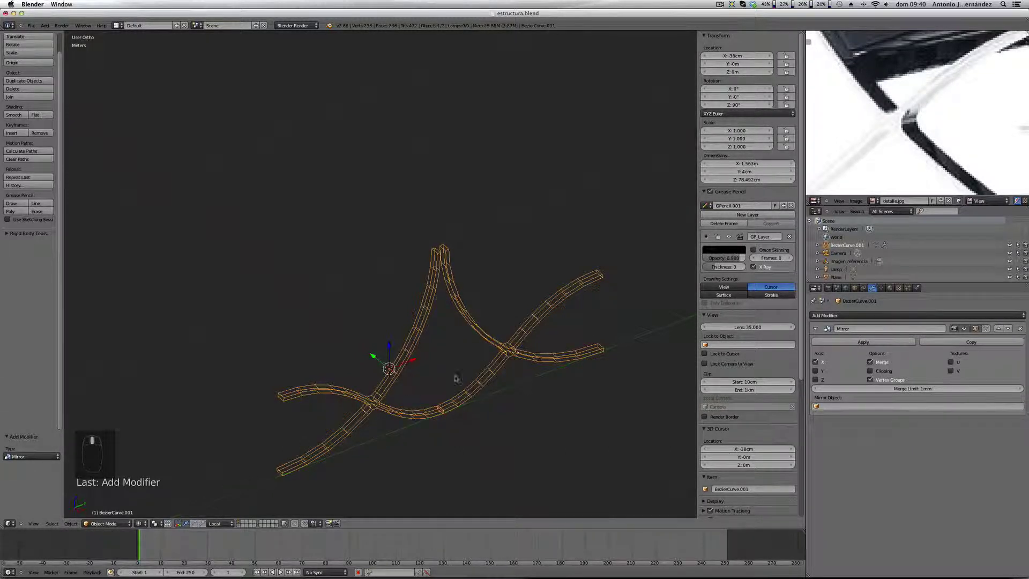
pyautogui.moveTo(456, 375); pyautogui.dragTo(437, 378, button='middle')
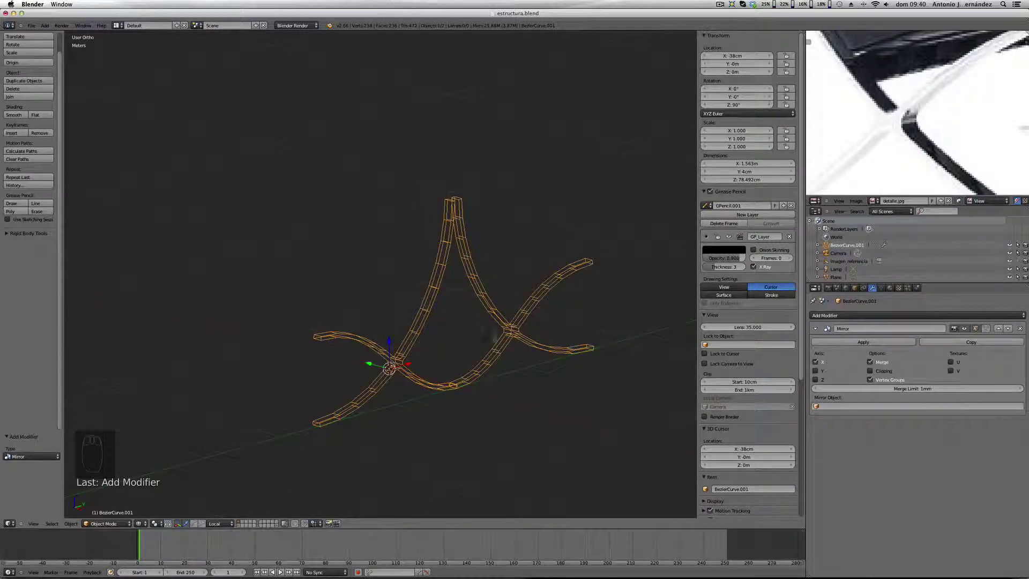
pyautogui.moveTo(507, 337); pyautogui.dragTo(514, 344, button='middle')
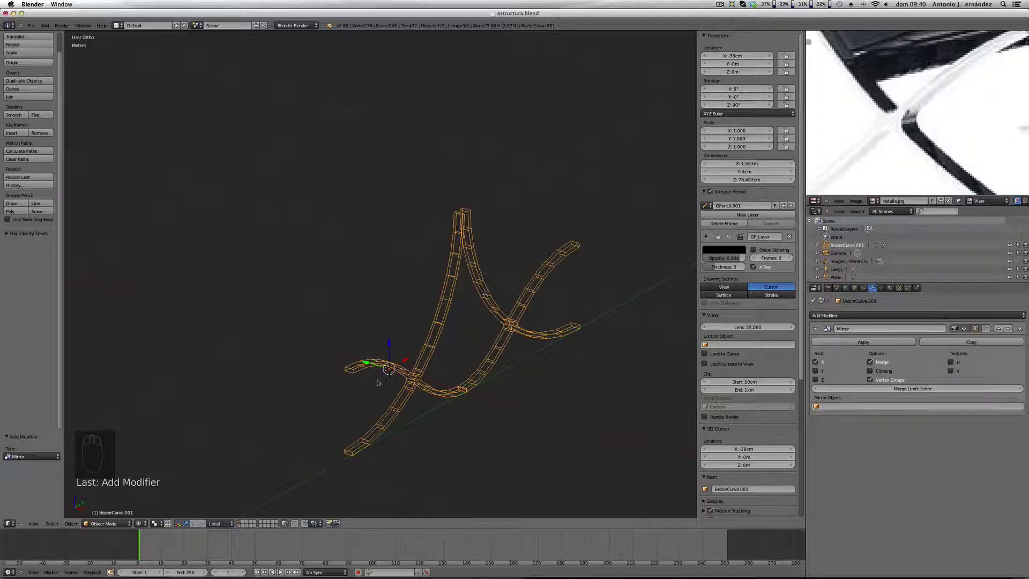
# Step: Change the Mirror modifier's axis from X to Y and check the two parallel frames
pyautogui.click(815, 362)
pyautogui.click(816, 370)
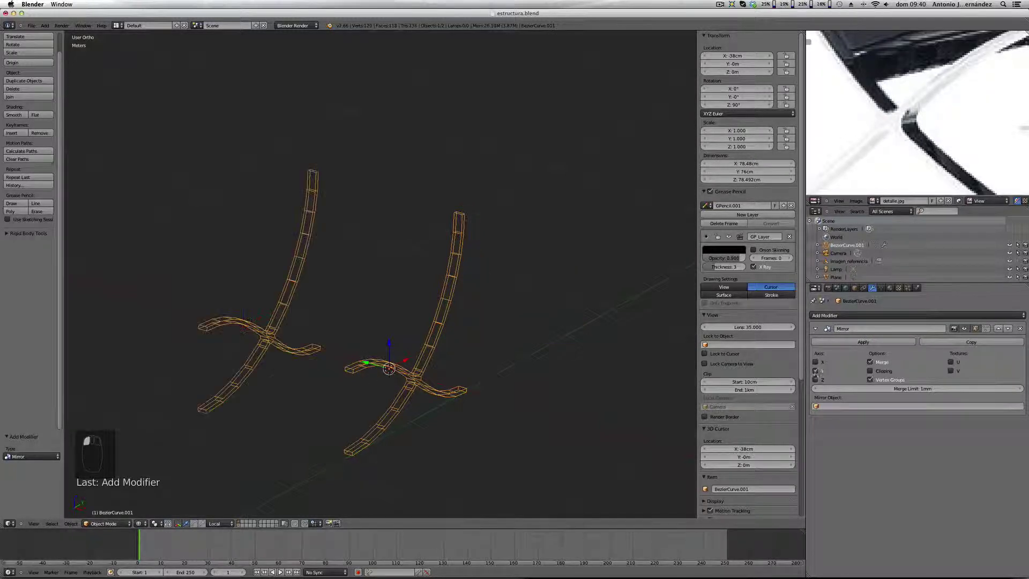
pyautogui.moveTo(445, 388); pyautogui.dragTo(370, 373, button='middle')
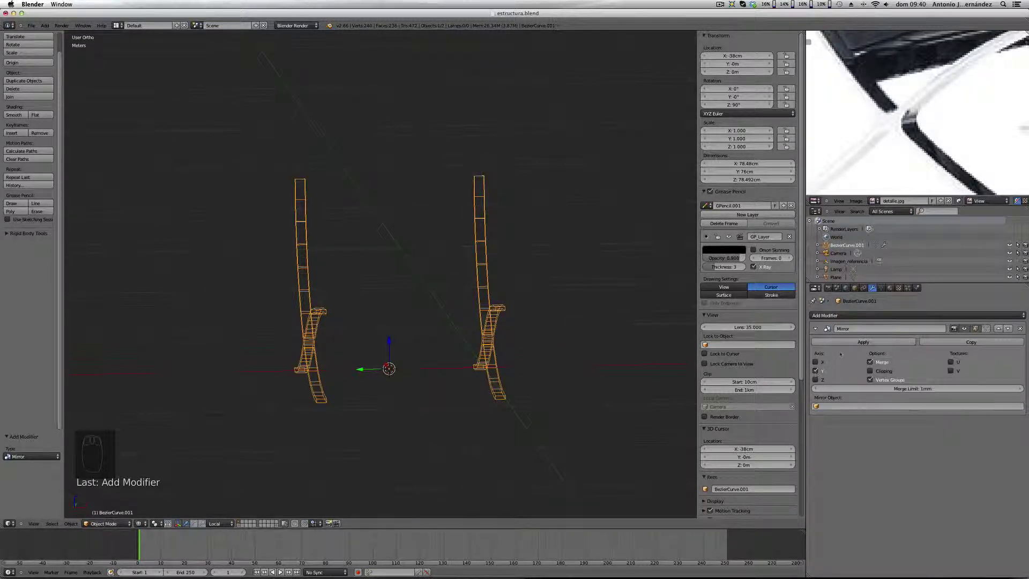
# Step: Set the Mirror modifier's axis back to X only and apply the frame's rotation
pyautogui.click(816, 372)
pyautogui.click(816, 362)
pyautogui.moveTo(632, 345); pyautogui.dragTo(465, 350, button='middle')
pyautogui.hotkey('ctrl', 'a')
pyautogui.click(465, 358)
pyautogui.scroll(-3, 380, 357)
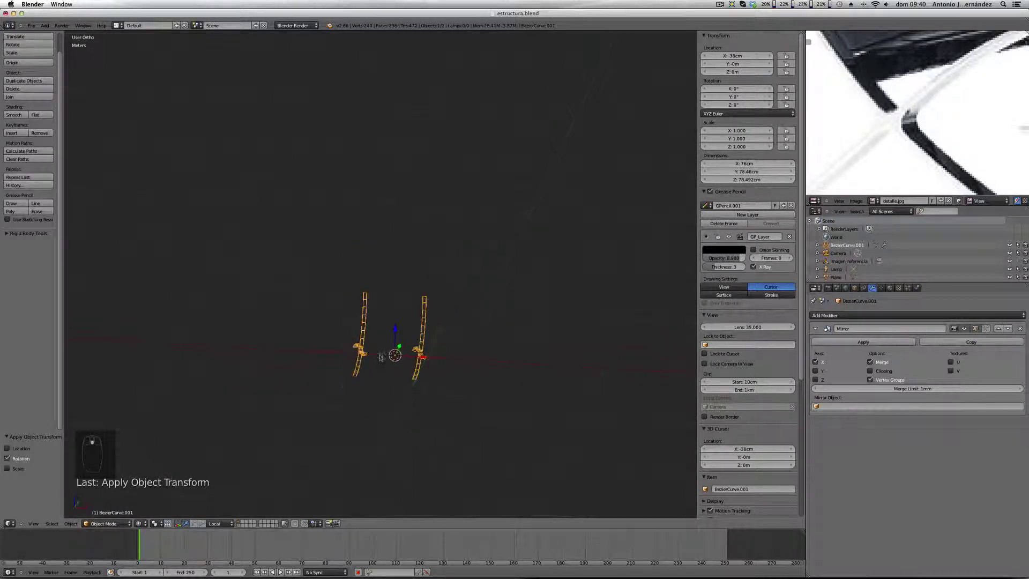
pyautogui.scroll(4, 381, 358)
pyautogui.press('KP_1')
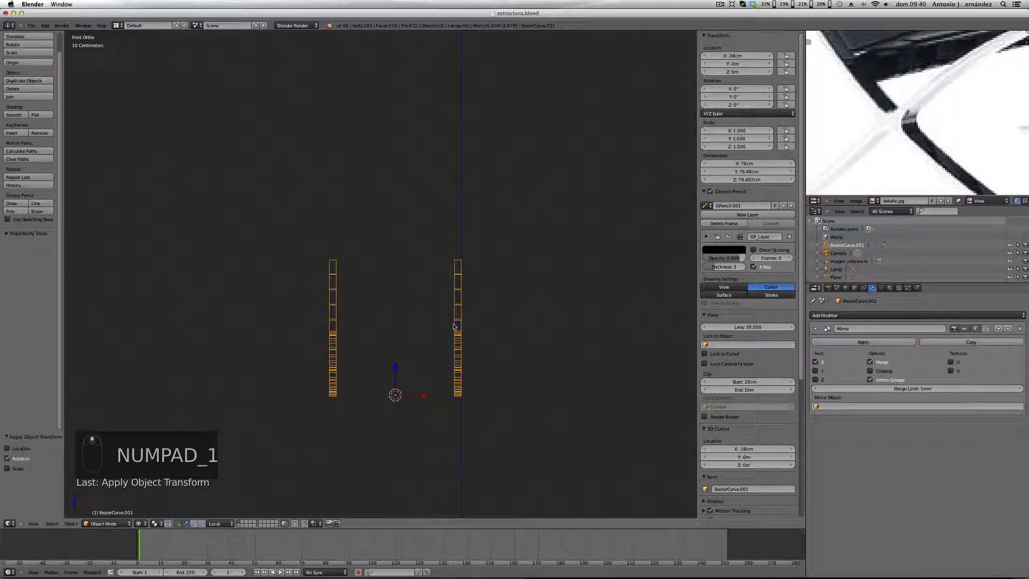
# Step: Enter Edit Mode and examine the upper end of the frame alongside the reference photo of the backrest's crossbar
pyautogui.scroll(3, 469, 255)
pyautogui.press('Tab')
pyautogui.scroll(4, 441, 285)
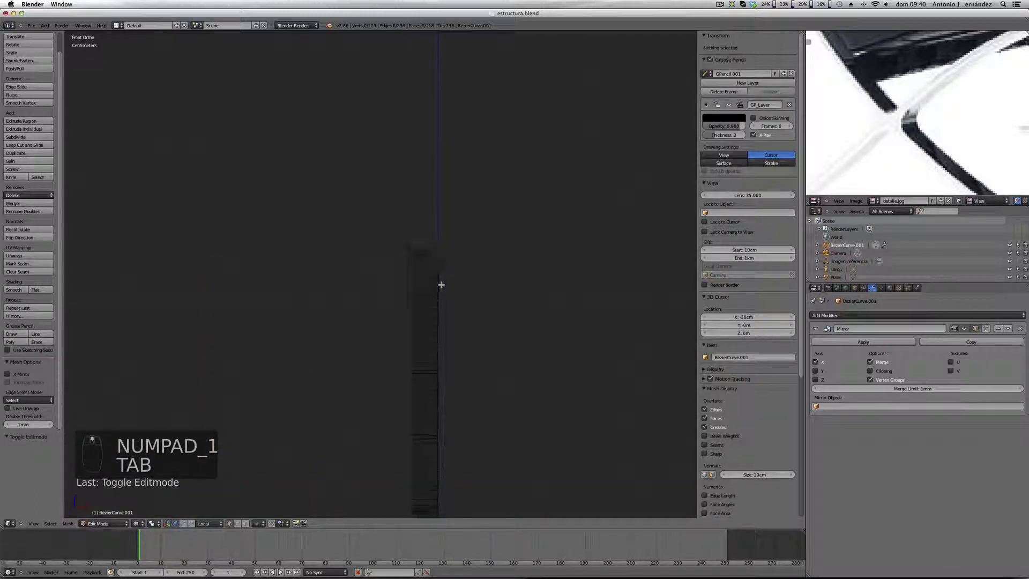
pyautogui.scroll(2, 403, 242)
pyautogui.scroll(-5, 398, 320)
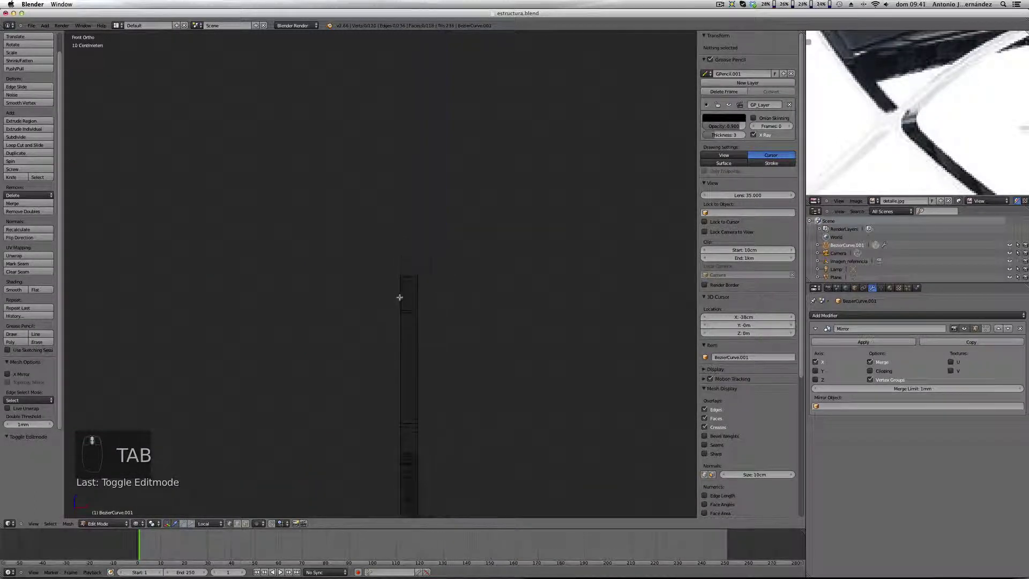
pyautogui.keyDown('shift'); pyautogui.moveTo(390, 299); pyautogui.dragTo(461, 296, button='middle'); pyautogui.keyUp('shift')
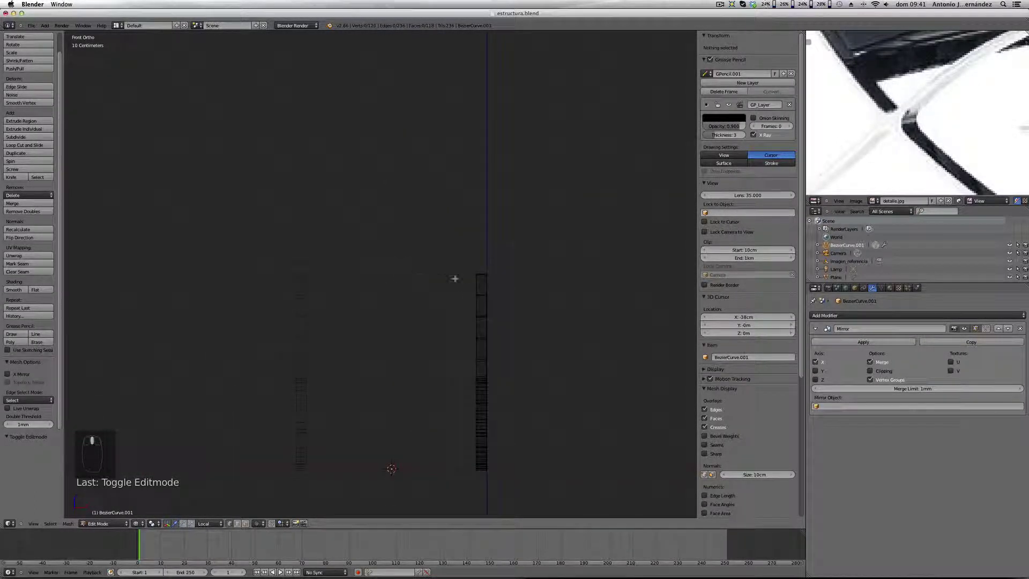
pyautogui.scroll(-8, 903, 96)
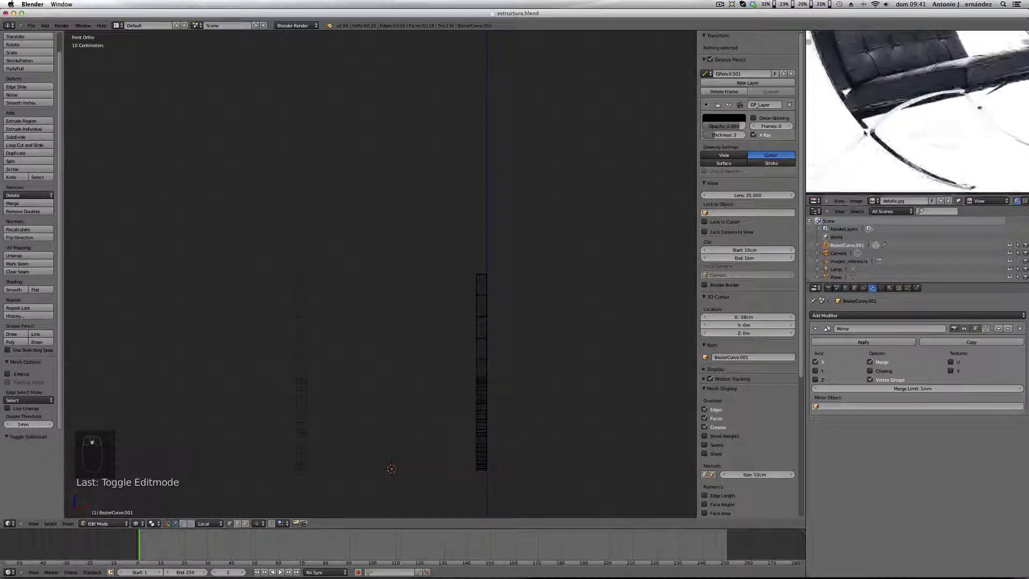
pyautogui.moveTo(901, 81); pyautogui.dragTo(872, 32, button='middle')
pyautogui.scroll(4, 900, 85)
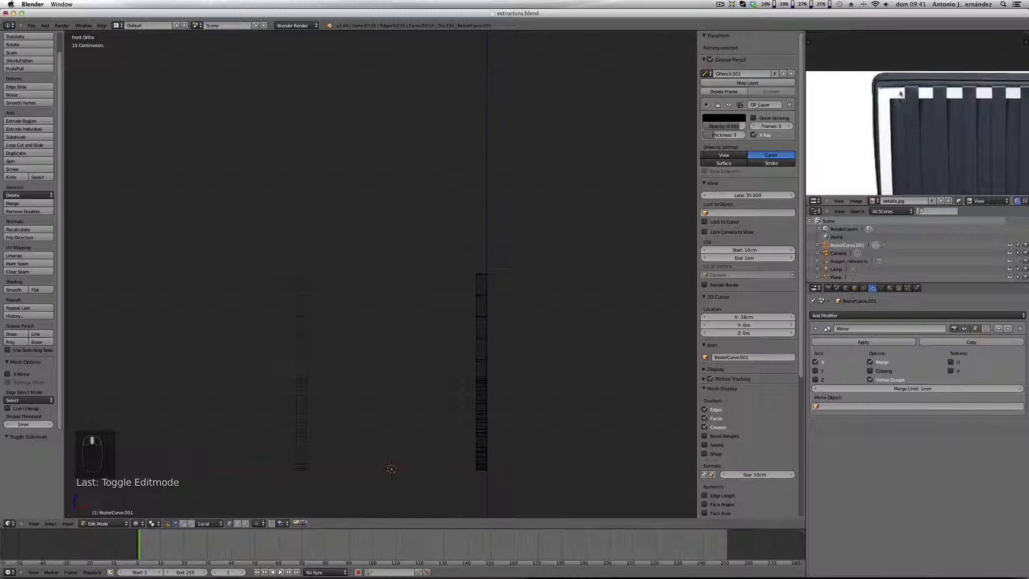
# Step: Add a loop cut around the frame's uppermost segment, about 4 cm below its upper end
pyautogui.scroll(5, 455, 280)
pyautogui.keyDown('shift'); pyautogui.moveTo(566, 261); pyautogui.dragTo(491, 260, button='middle'); pyautogui.keyUp('shift')
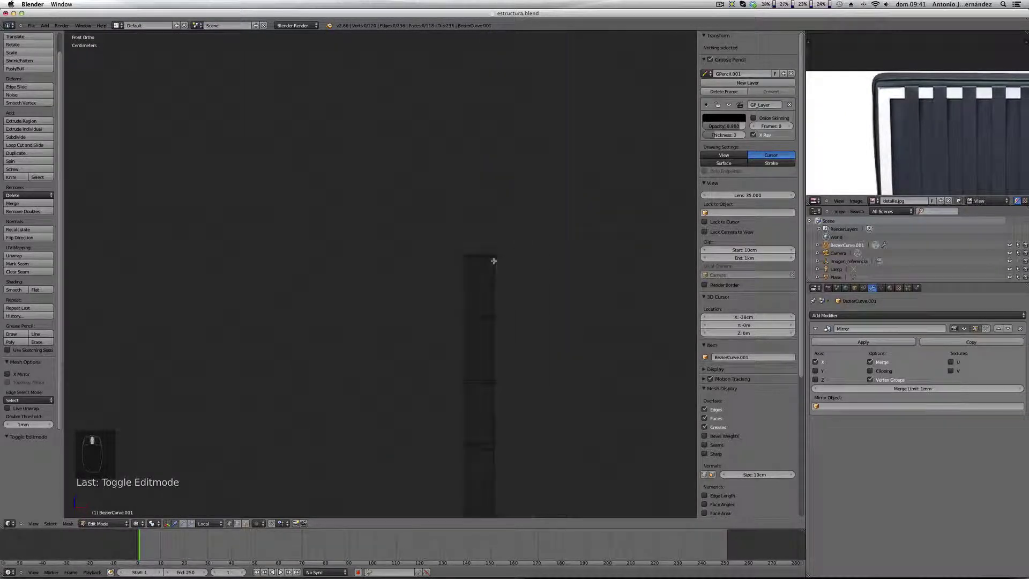
pyautogui.scroll(5, 489, 259)
pyautogui.scroll(1, 433, 261)
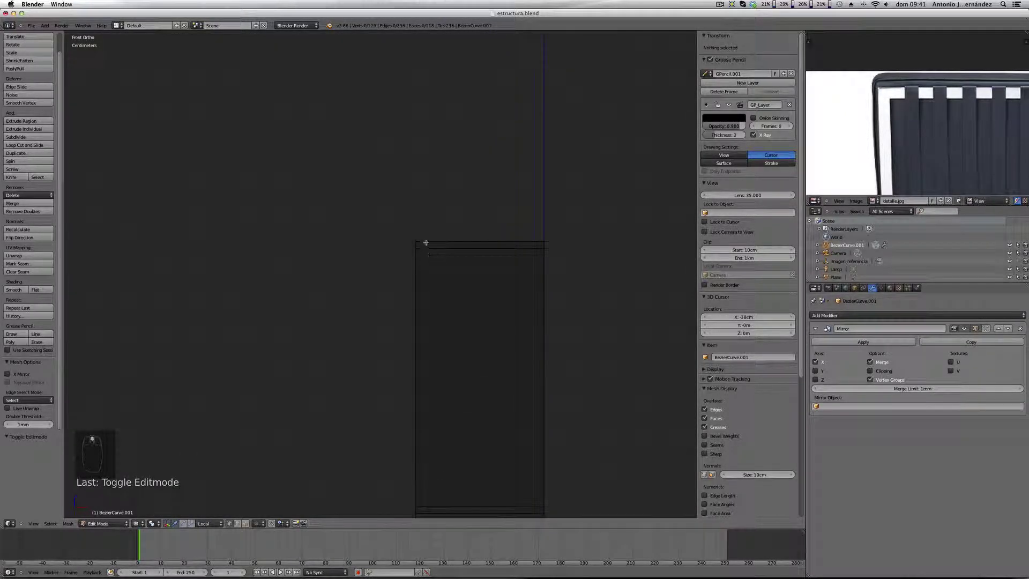
pyautogui.rightClick(423, 260)
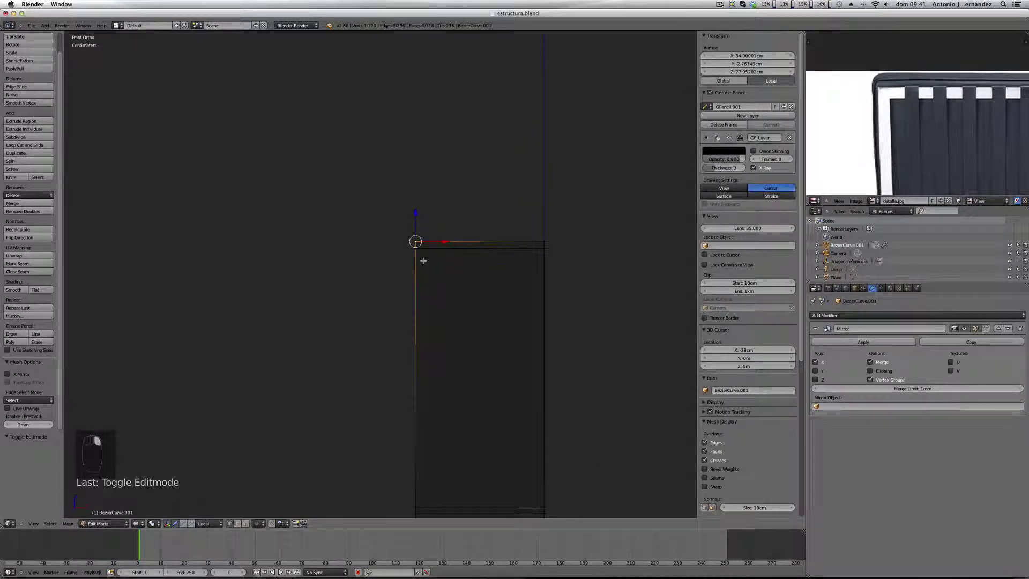
pyautogui.hotkey('ctrl', 'r')
pyautogui.click(424, 261)
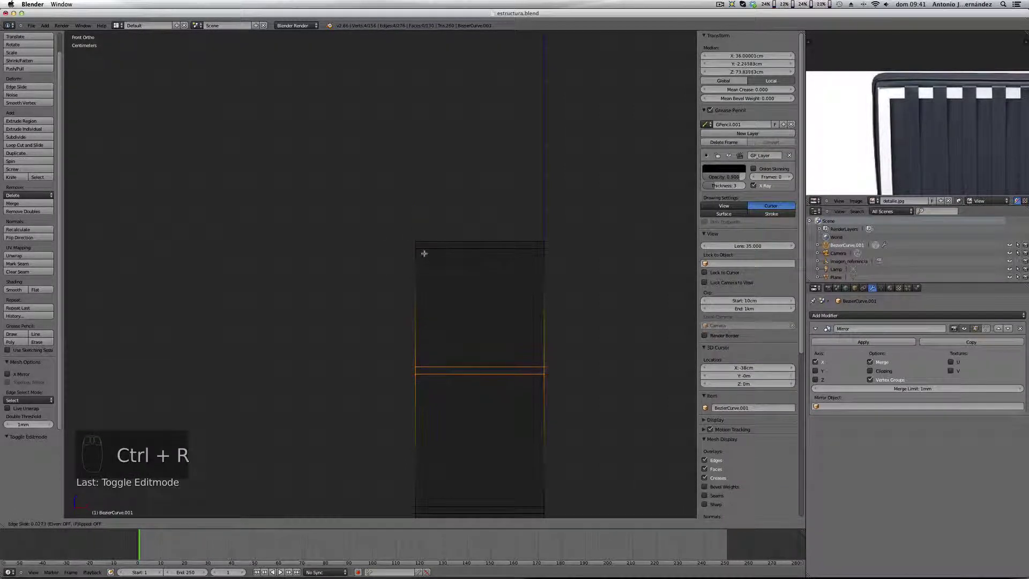
pyautogui.click(424, 248)
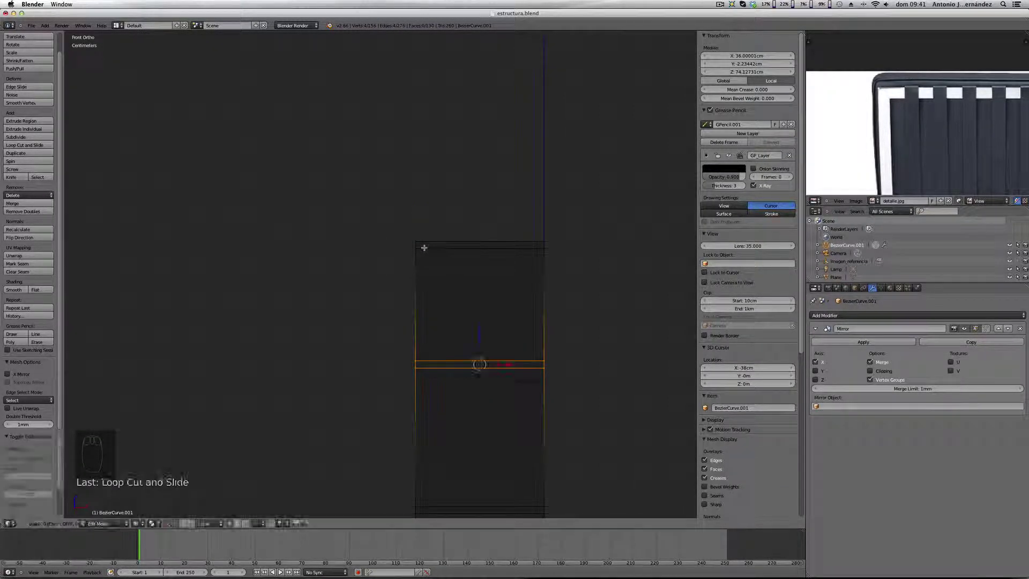
# Step: Select the uppermost inner face of the frame side and extrude it about 18.9 cm toward the mirrored side
pyautogui.moveTo(424, 248)
pyautogui.mouseDown(button='middle')
pyautogui.moveTo(430, 310)
pyautogui.moveTo(468, 316)
pyautogui.moveTo(460, 324)
pyautogui.mouseUp(button='middle')
pyautogui.press('z')
pyautogui.hotkey('ctrl', 'Tab')
pyautogui.click(450, 336)
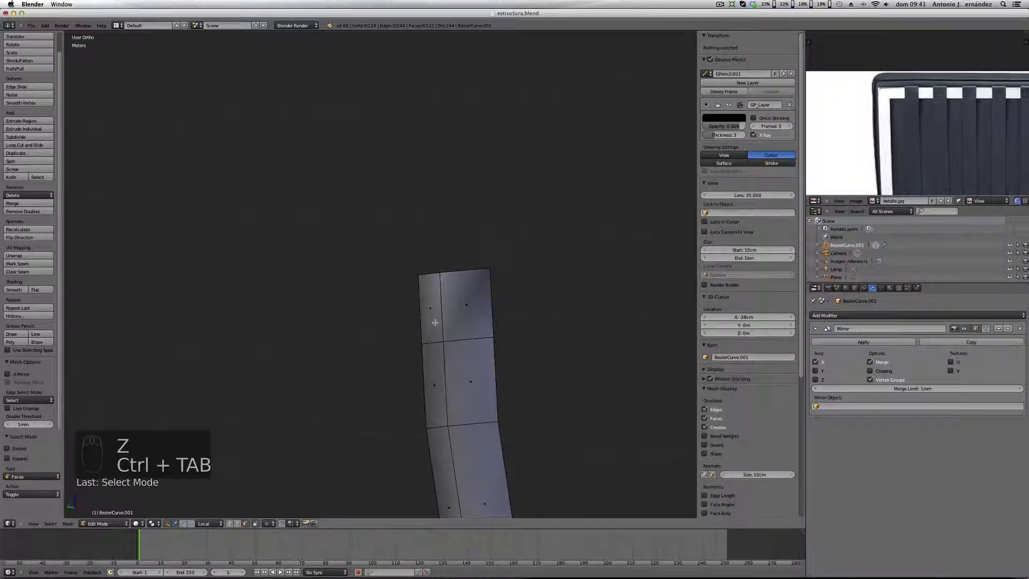
pyautogui.rightClick(435, 322)
pyautogui.scroll(-5, 436, 322)
pyautogui.press('KP_1')
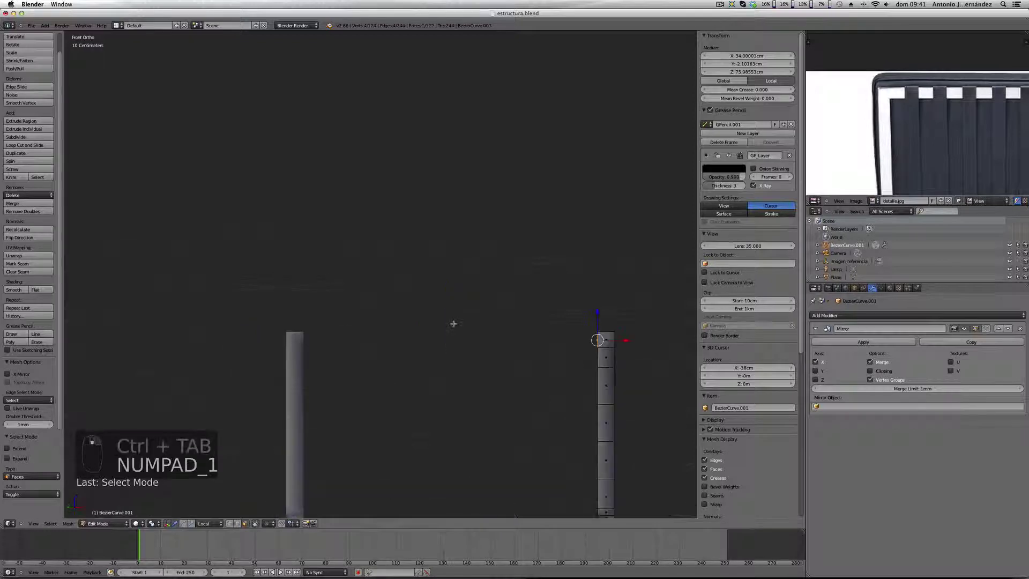
pyautogui.scroll(-2, 466, 332)
pyautogui.press('e')
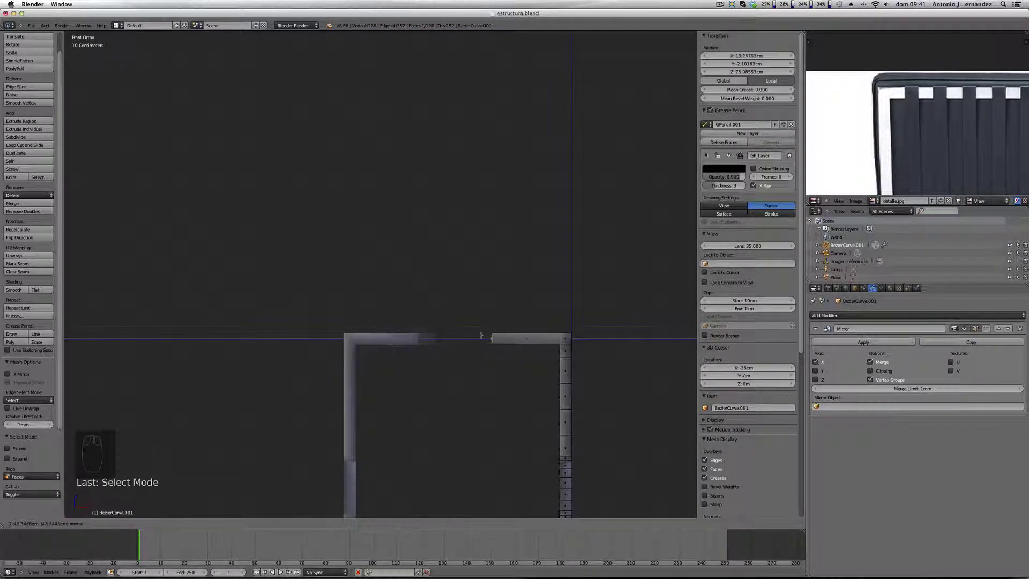
pyautogui.click(490, 336)
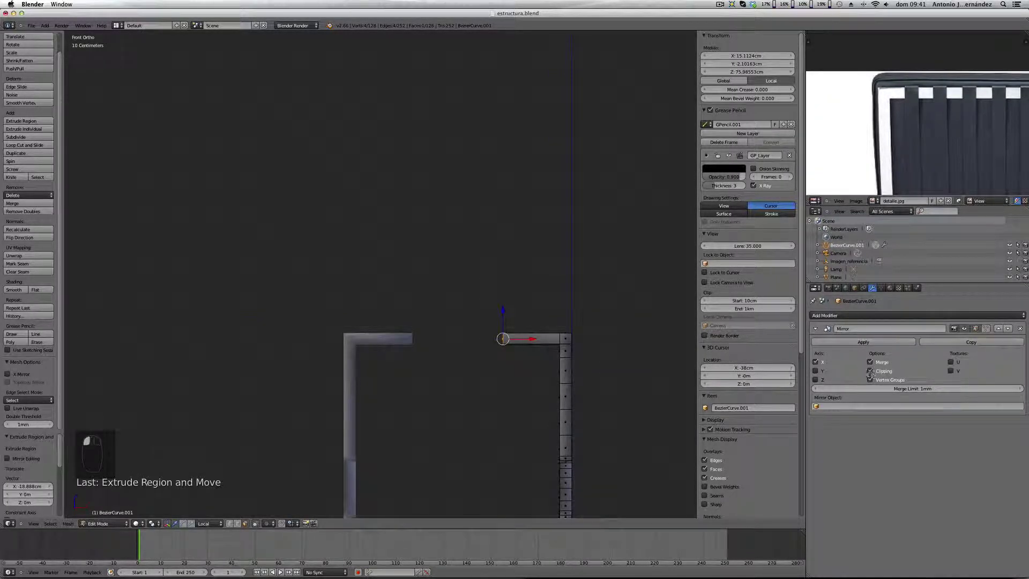
# Step: Enable the Mirror modifier's Clipping and move the extruded face along X until it meets the mirror centre
pyautogui.moveTo(534, 339); pyautogui.dragTo(370, 338)
pyautogui.scroll(7, 460, 343)
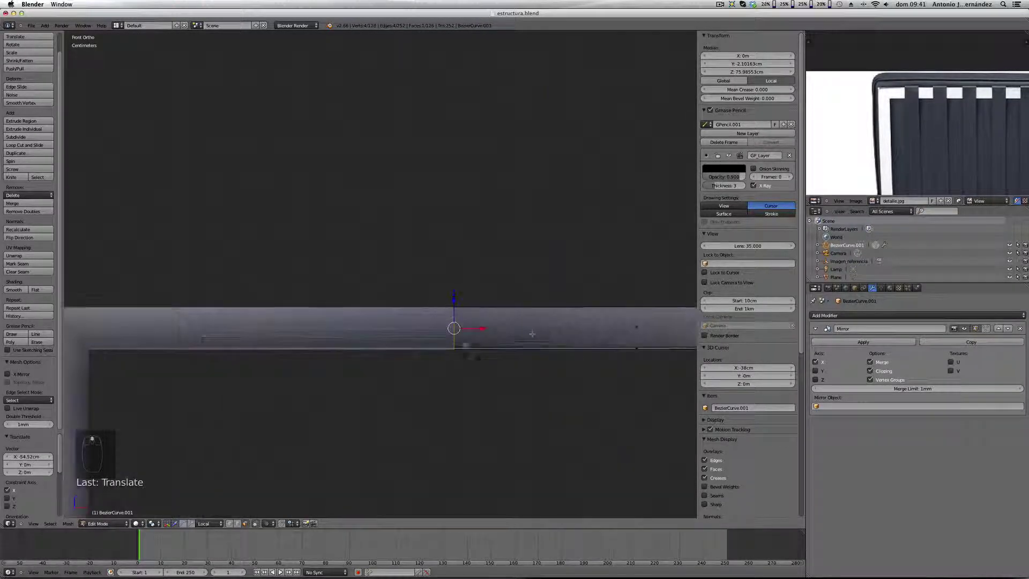
pyautogui.moveTo(532, 334); pyautogui.dragTo(391, 267, button='middle')
# Step: Inspect the crossbar's end in wireframe and delete the internal face where the two mirrored halves meet
pyautogui.press('z')
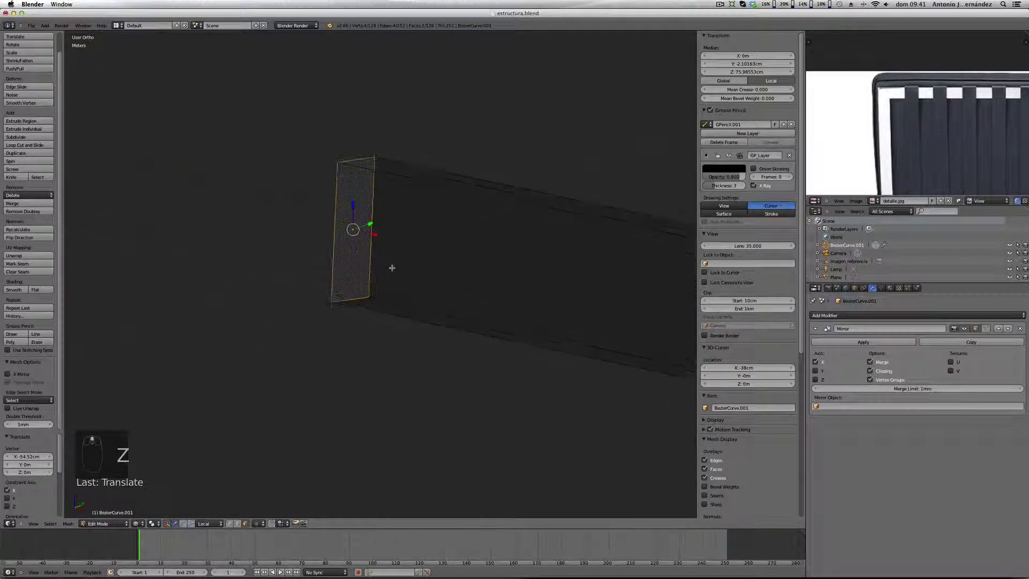
pyautogui.scroll(2, 392, 267)
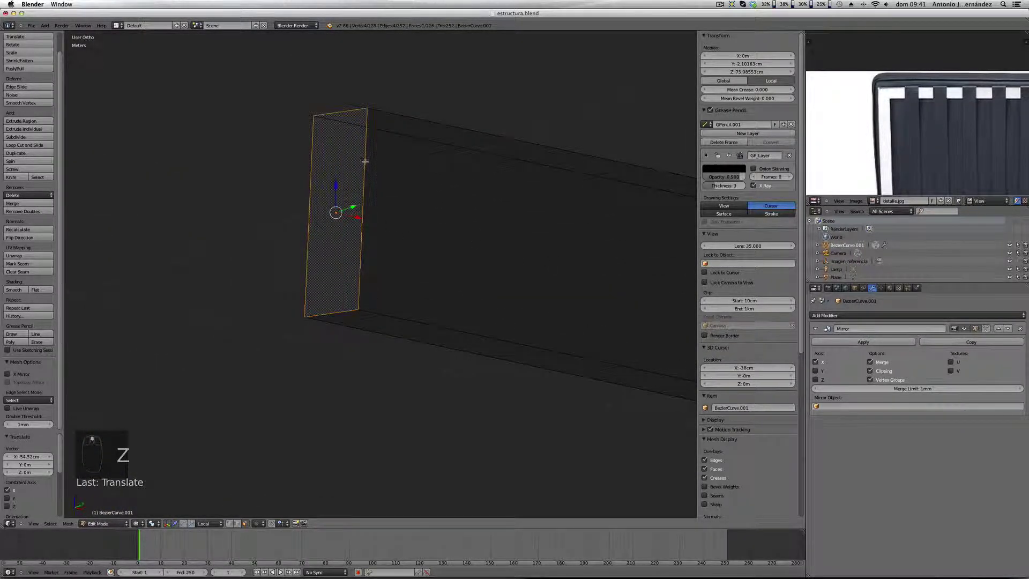
pyautogui.moveTo(321, 232); pyautogui.dragTo(348, 189, button='middle')
pyautogui.moveTo(347, 225); pyautogui.dragTo(374, 237, button='middle')
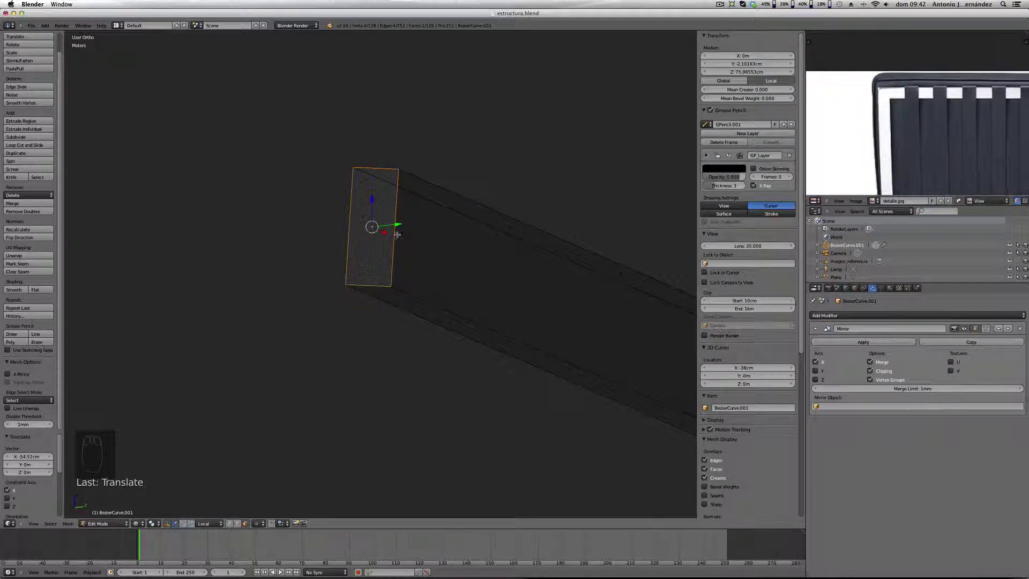
pyautogui.moveTo(375, 241); pyautogui.dragTo(382, 237, button='middle')
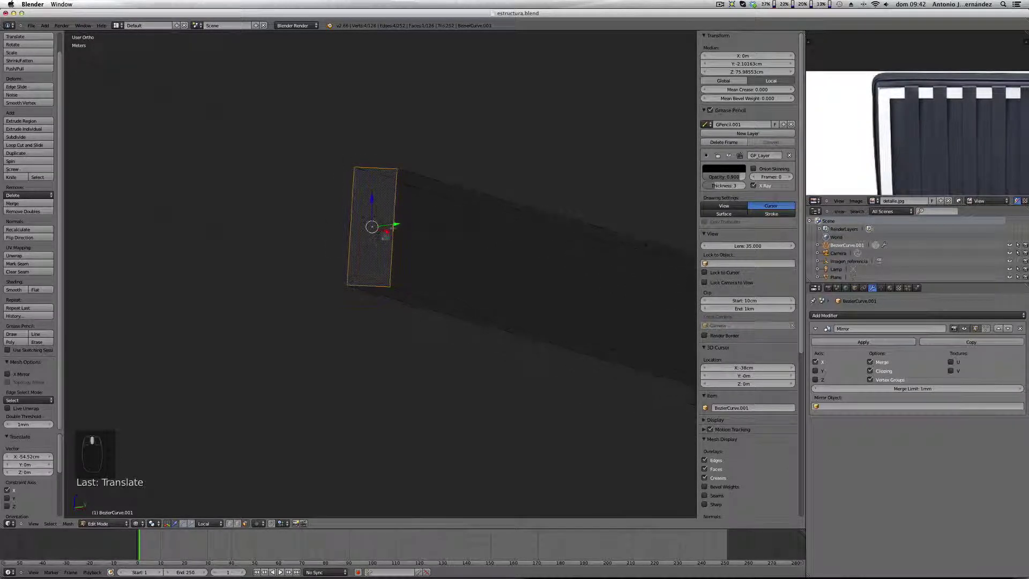
pyautogui.moveTo(363, 188); pyautogui.dragTo(371, 233, button='middle')
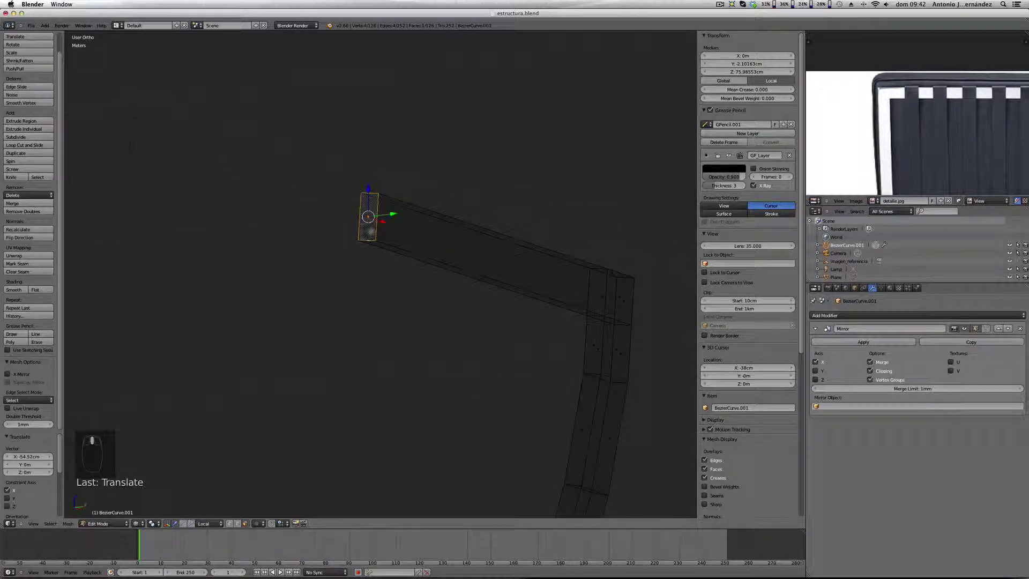
pyautogui.scroll(3, 381, 223)
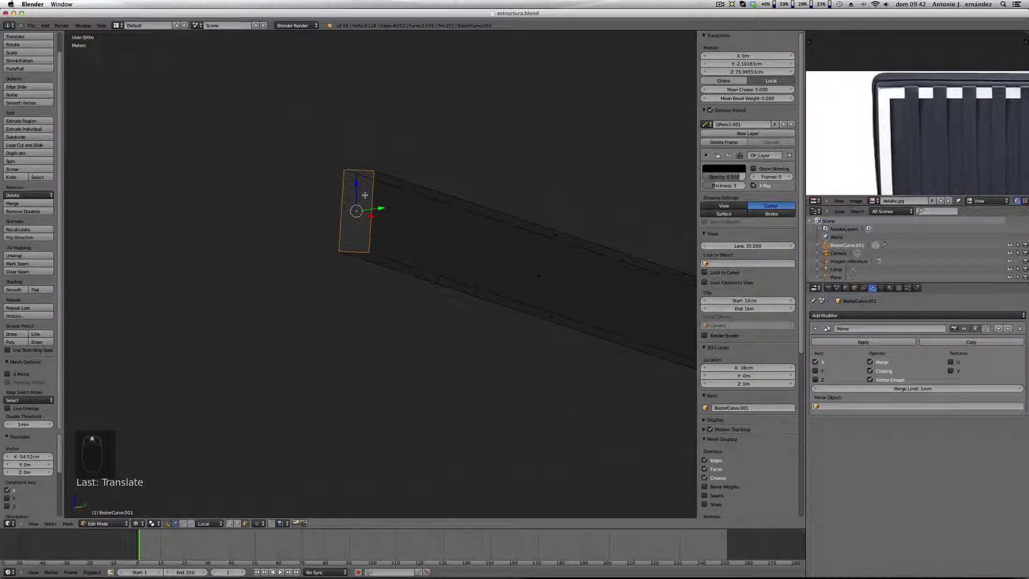
pyautogui.press('x')
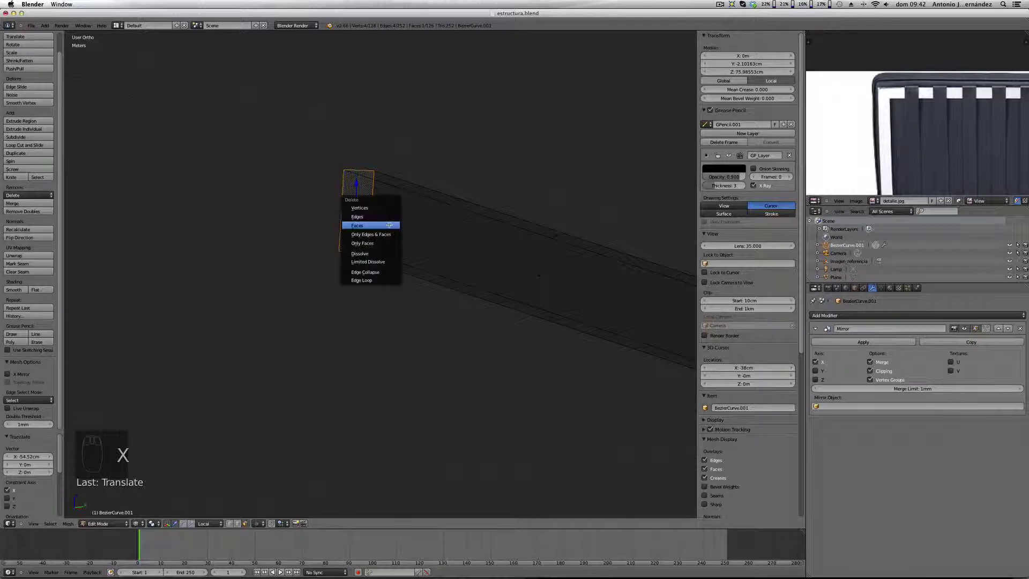
pyautogui.click(389, 225)
# Step: Add five evenly spaced loop cuts along the crossbar half without sliding them
pyautogui.scroll(-2, 361, 224)
pyautogui.moveTo(362, 224); pyautogui.dragTo(409, 220, button='middle')
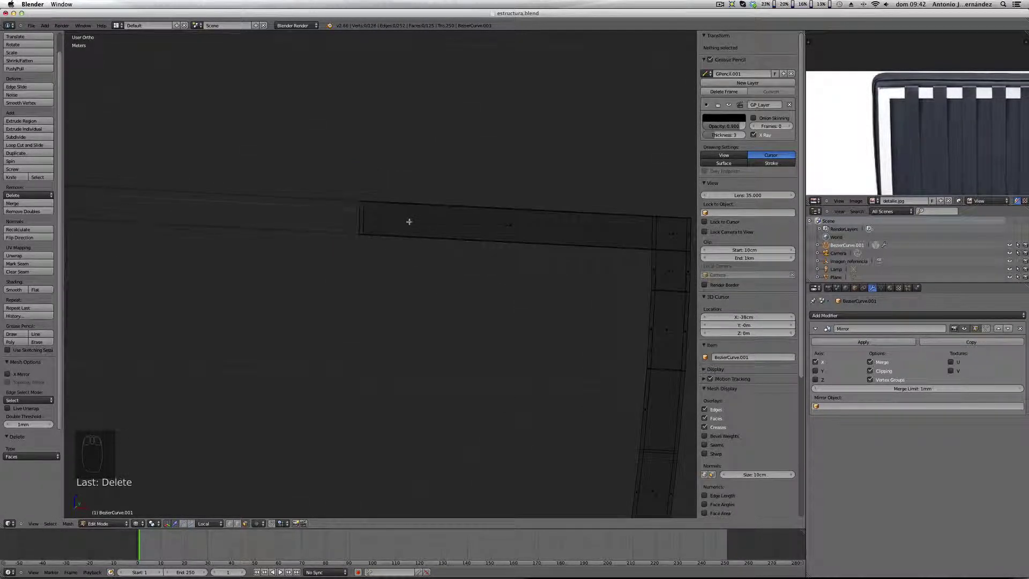
pyautogui.press('KP_1')
pyautogui.scroll(-1, 453, 261)
pyautogui.keyDown('shift'); pyautogui.moveTo(464, 282); pyautogui.dragTo(409, 259, button='middle'); pyautogui.keyUp('shift')
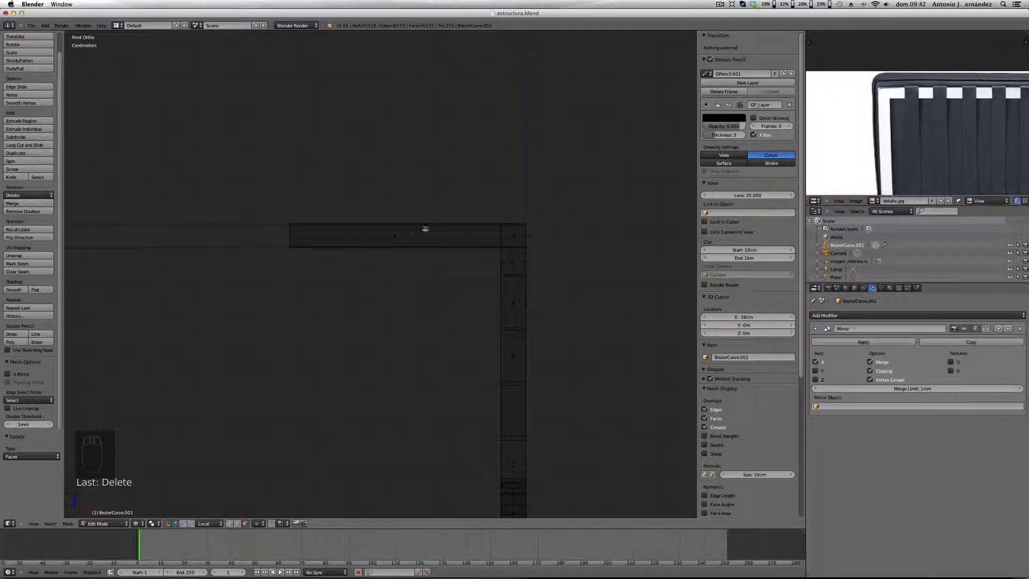
pyautogui.moveTo(461, 236); pyautogui.dragTo(435, 267, button='middle')
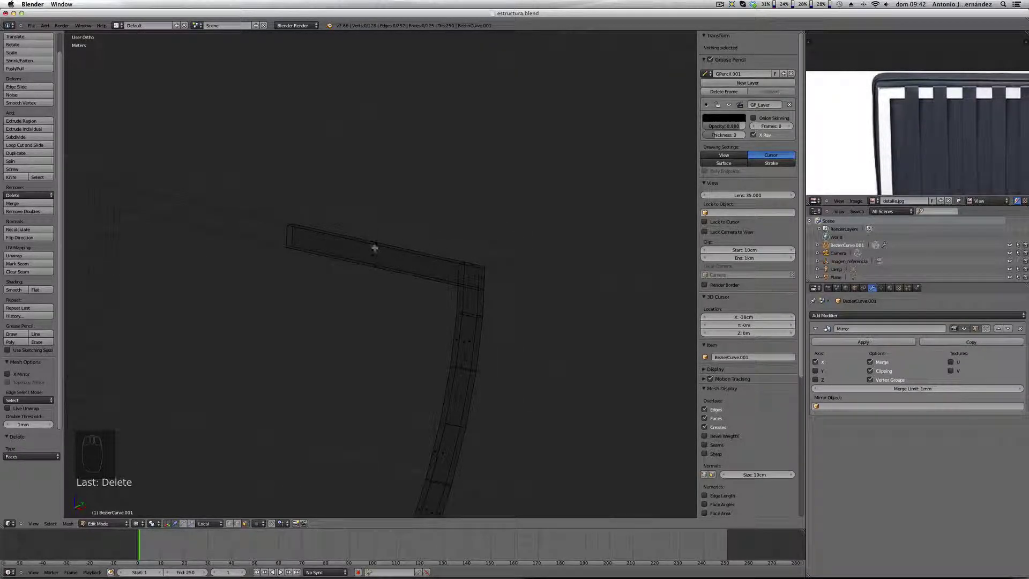
pyautogui.moveTo(354, 252); pyautogui.dragTo(381, 250, button='middle')
pyautogui.hotkey('ctrl', 'r')
pyautogui.scroll(4, 399, 248)
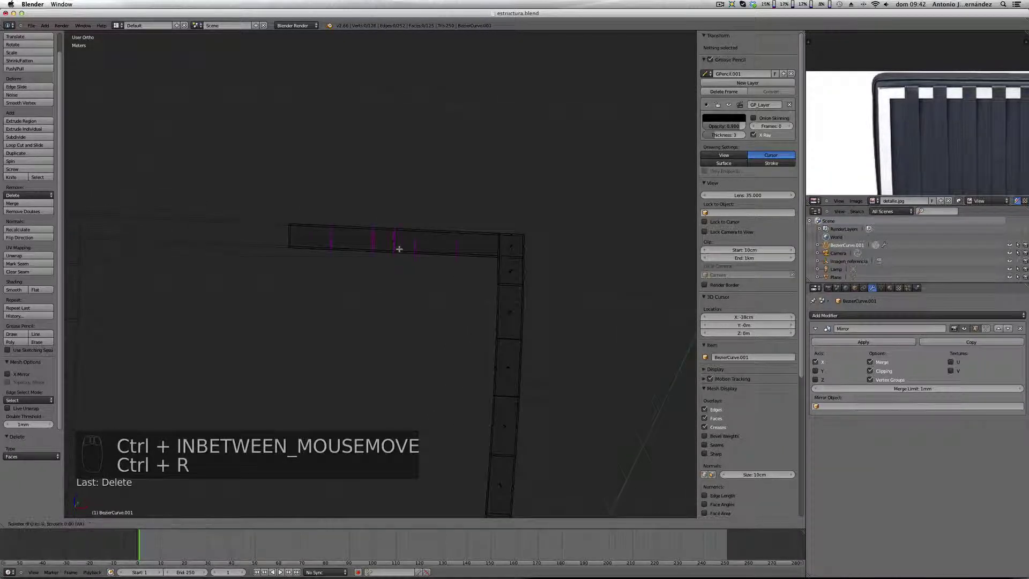
pyautogui.click(399, 249)
pyautogui.rightClick(398, 248)
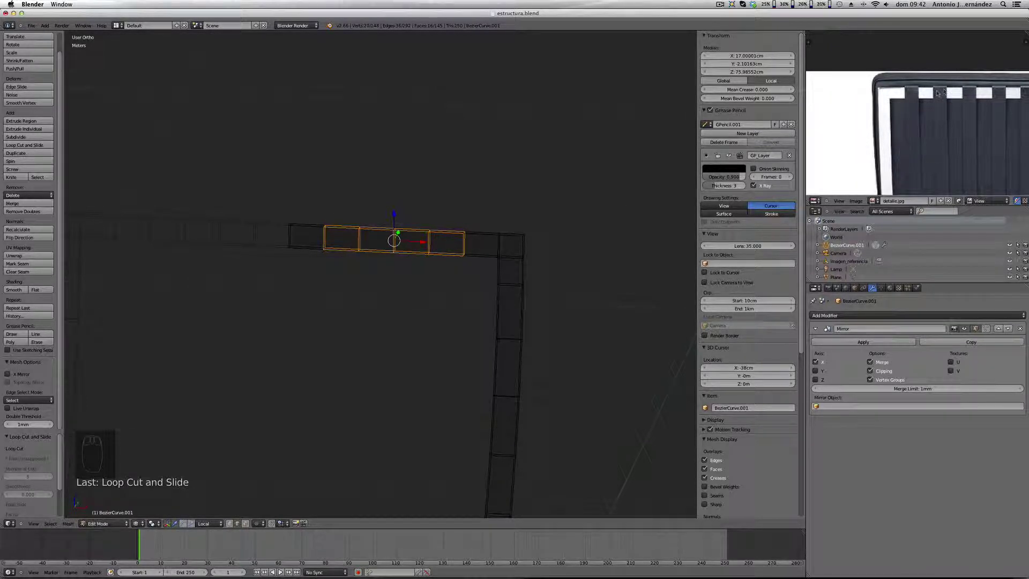
# Step: Deselect everything and examine the frame in solid shading, comparing its front end with the side blueprint and reference photos
pyautogui.scroll(-4, 468, 206)
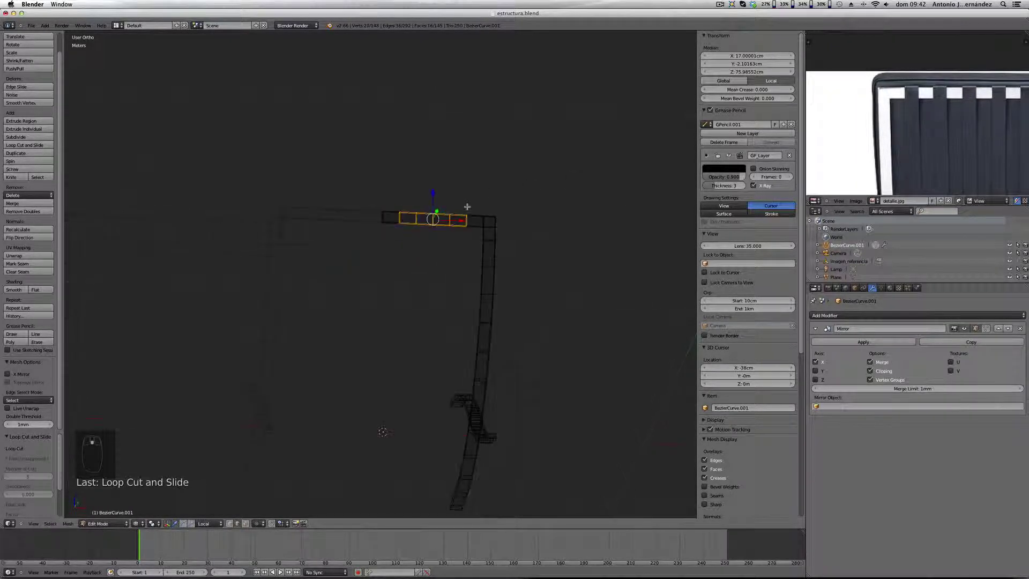
pyautogui.press('a')
pyautogui.press('z')
pyautogui.moveTo(427, 239)
pyautogui.mouseDown(button='middle')
pyautogui.moveTo(443, 246)
pyautogui.moveTo(472, 223)
pyautogui.moveTo(474, 230)
pyautogui.moveTo(445, 223)
pyautogui.moveTo(495, 383)
pyautogui.moveTo(523, 286)
pyautogui.mouseUp(button='middle')
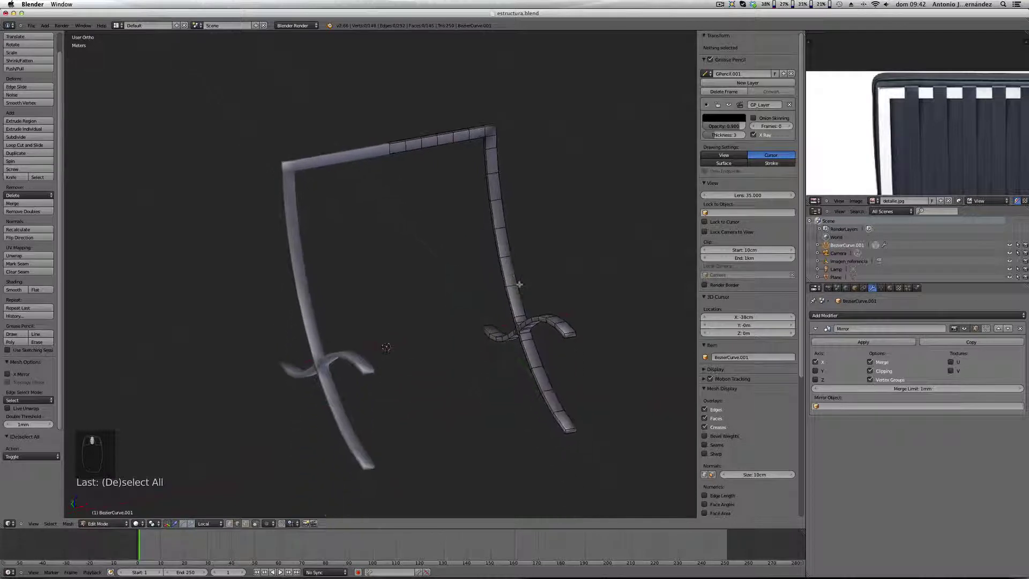
pyautogui.press('KP_3')
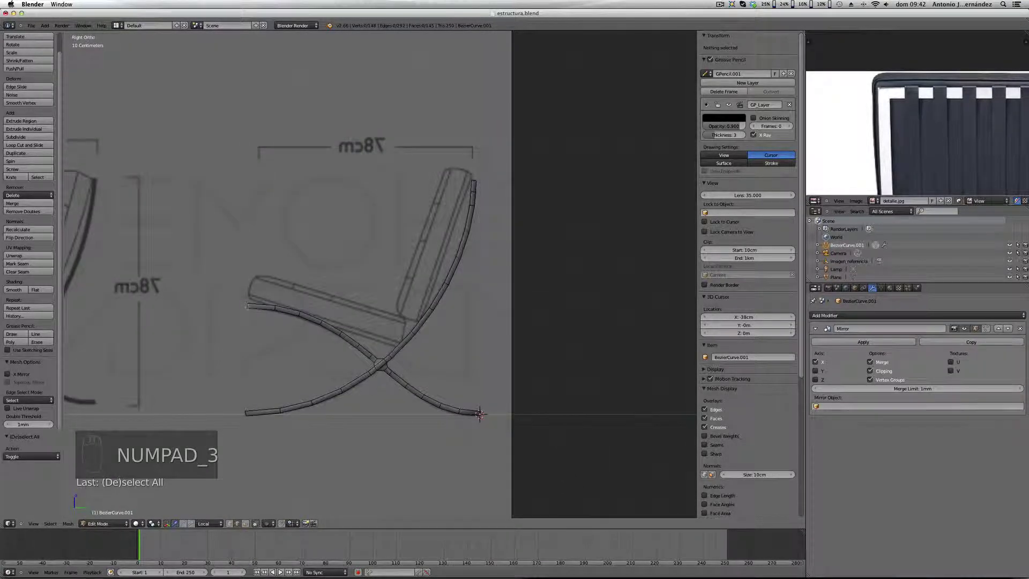
pyautogui.scroll(8, 251, 306)
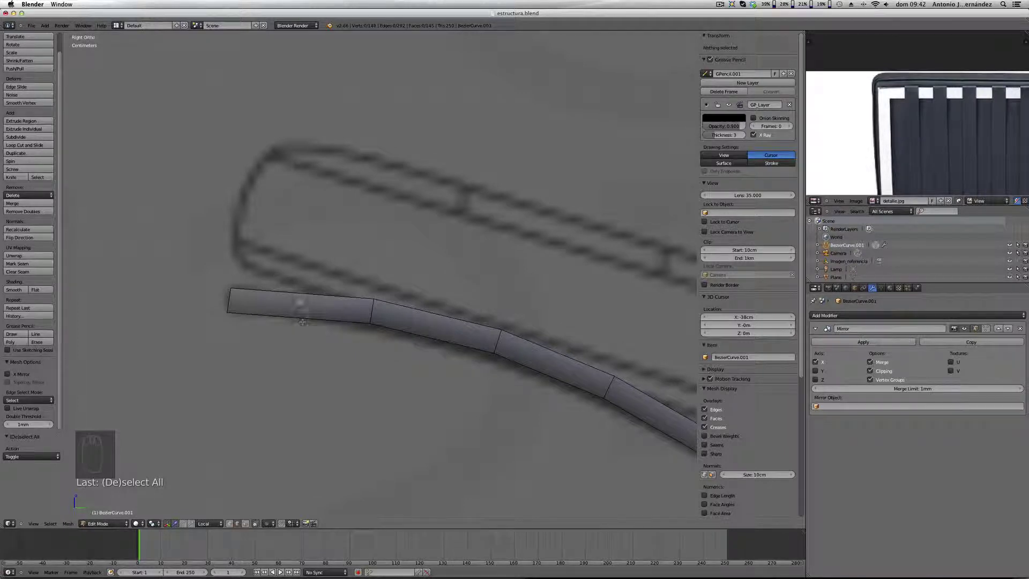
pyautogui.scroll(-6, 302, 290)
pyautogui.scroll(-3, 917, 134)
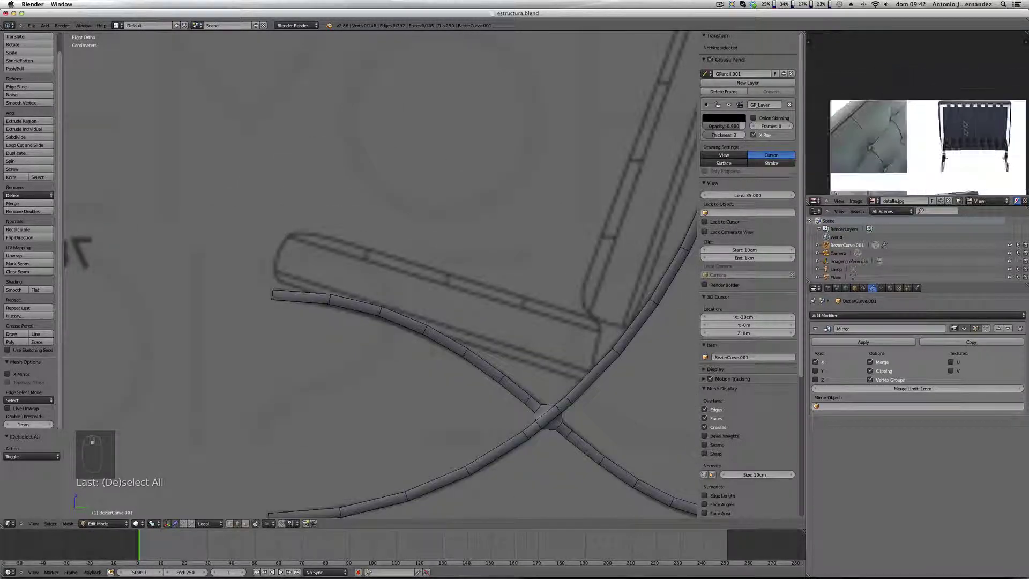
pyautogui.scroll(5, 922, 135)
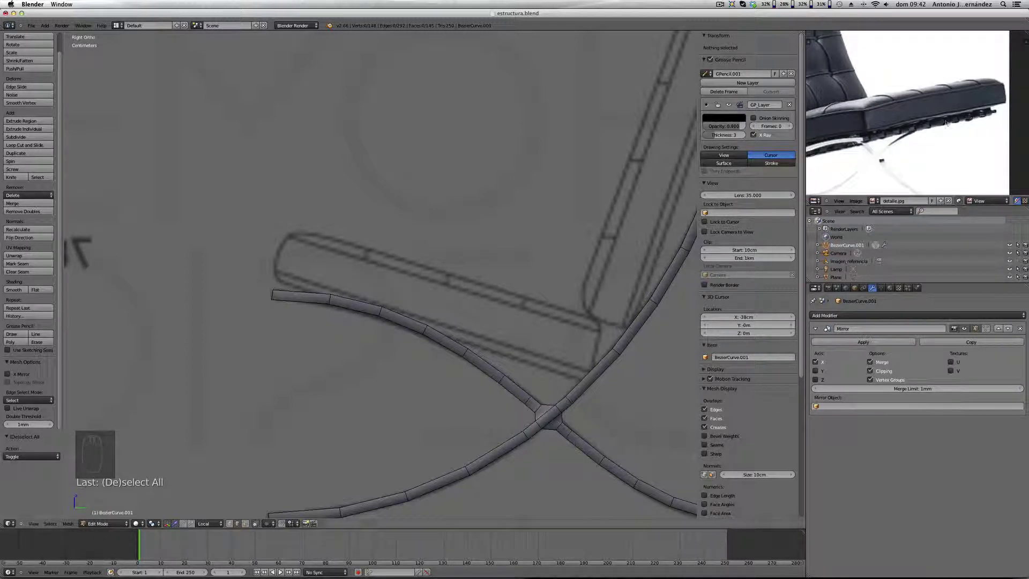
# Step: Add one loop cut across the frame's front end segment and slide it slightly toward the tip
pyautogui.scroll(6, 281, 305)
pyautogui.scroll(3, 281, 306)
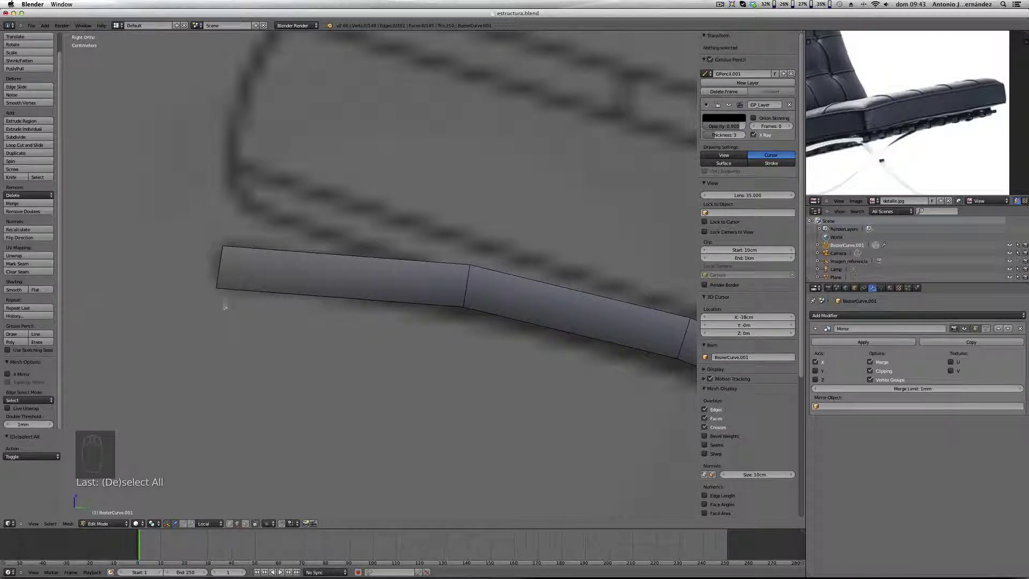
pyautogui.hotkey('ctrl', 'r')
pyautogui.click(327, 305)
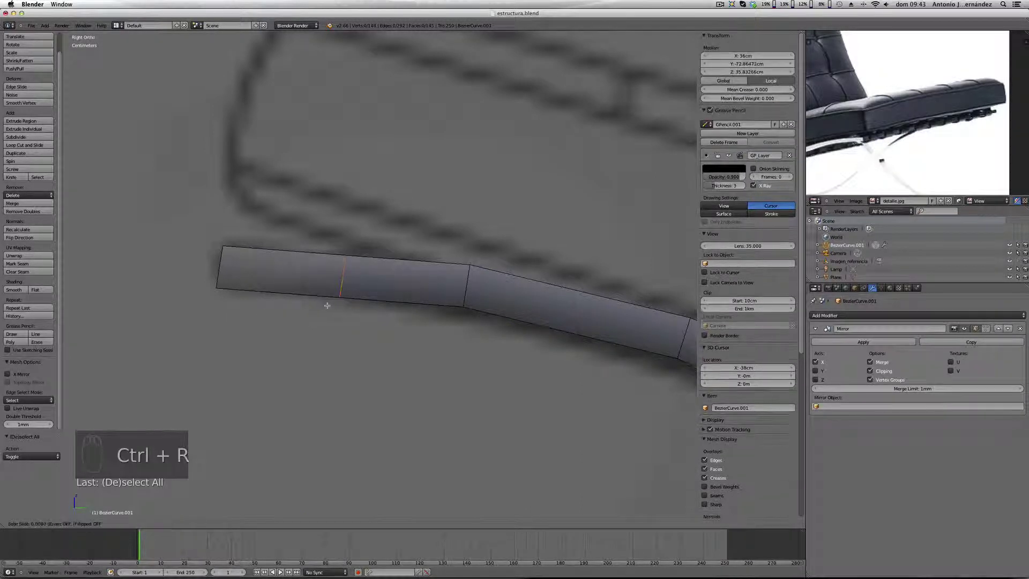
pyautogui.click(317, 304)
# Step: In face select mode, select the inner side face at the frame's front tip and extrude it to the mirror centre as a crossbar
pyautogui.moveTo(300, 284); pyautogui.dragTo(386, 305, button='middle')
pyautogui.scroll(-5, 335, 296)
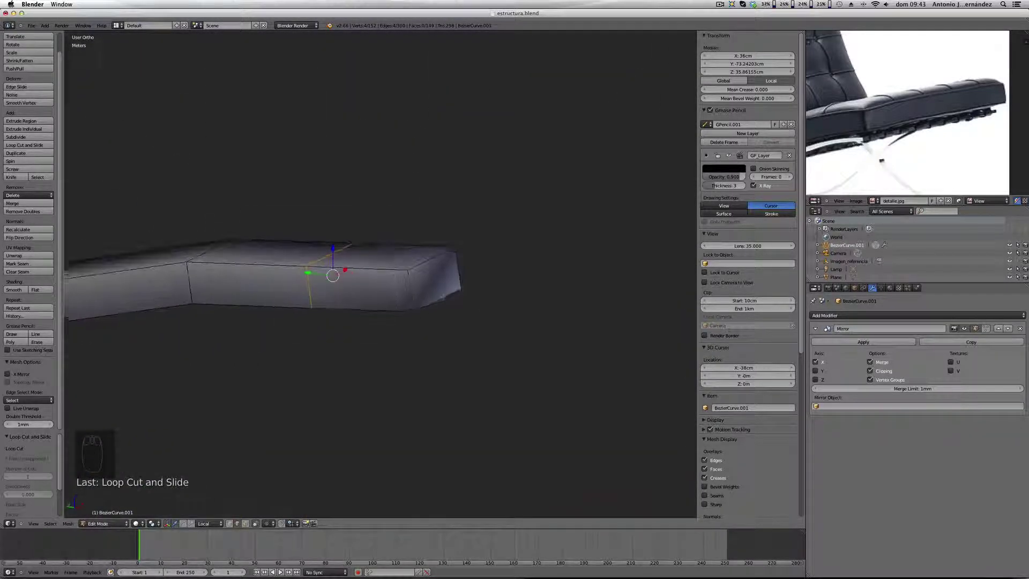
pyautogui.hotkey('ctrl', 'Tab')
pyautogui.click(386, 305)
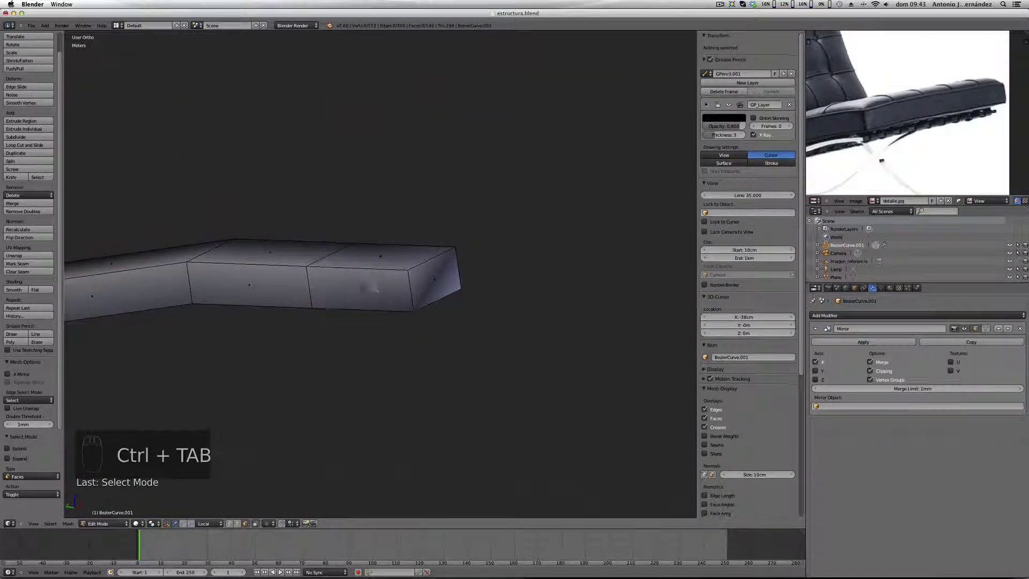
pyautogui.rightClick(375, 305)
pyautogui.moveTo(416, 319); pyautogui.dragTo(370, 305, button='middle')
pyautogui.press('KP_1')
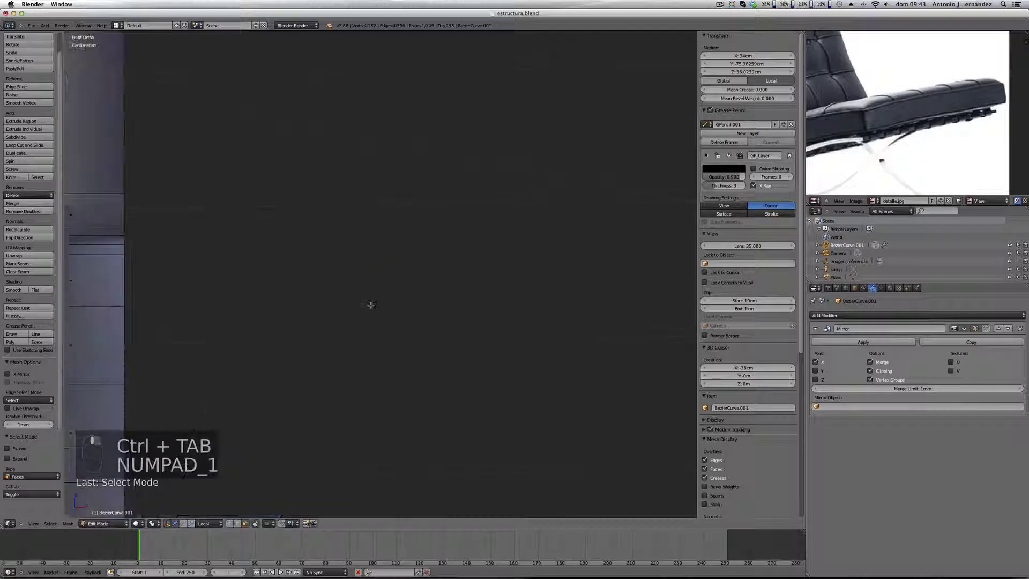
pyautogui.keyDown('ctrl'); pyautogui.scroll(3, 322, 318); pyautogui.keyUp('ctrl')
pyautogui.scroll(-2, 290, 317)
pyautogui.keyDown('shift'); pyautogui.moveTo(289, 318); pyautogui.dragTo(504, 306, button='middle'); pyautogui.keyUp('shift')
pyautogui.scroll(-2, 487, 303)
pyautogui.scroll(1, 487, 304)
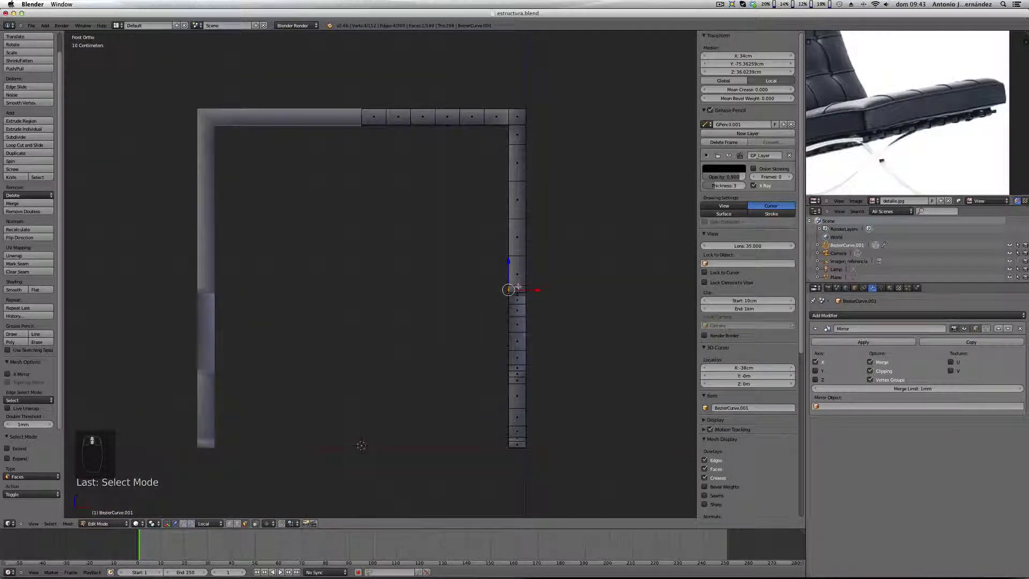
pyautogui.press('e')
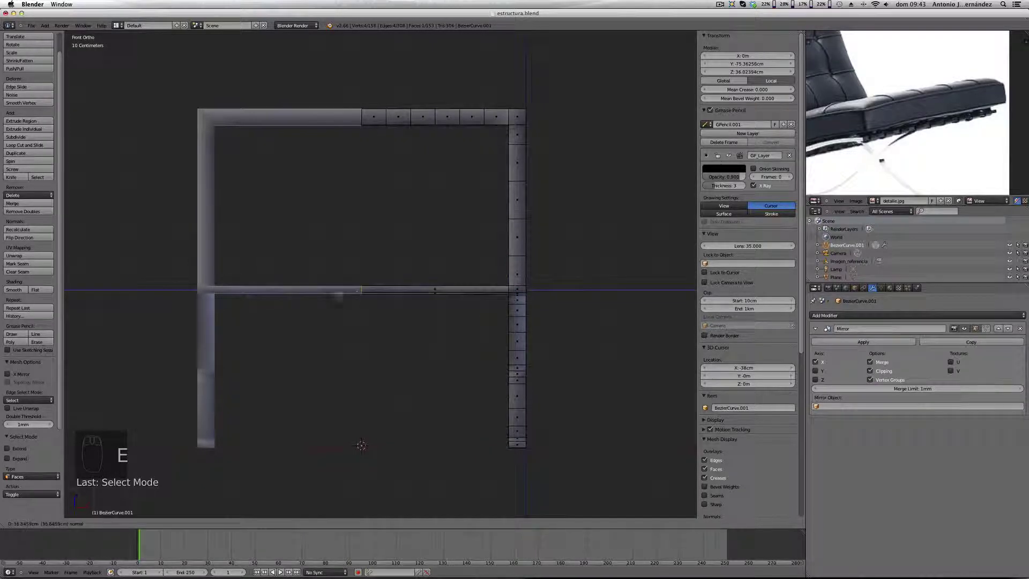
pyautogui.click(319, 293)
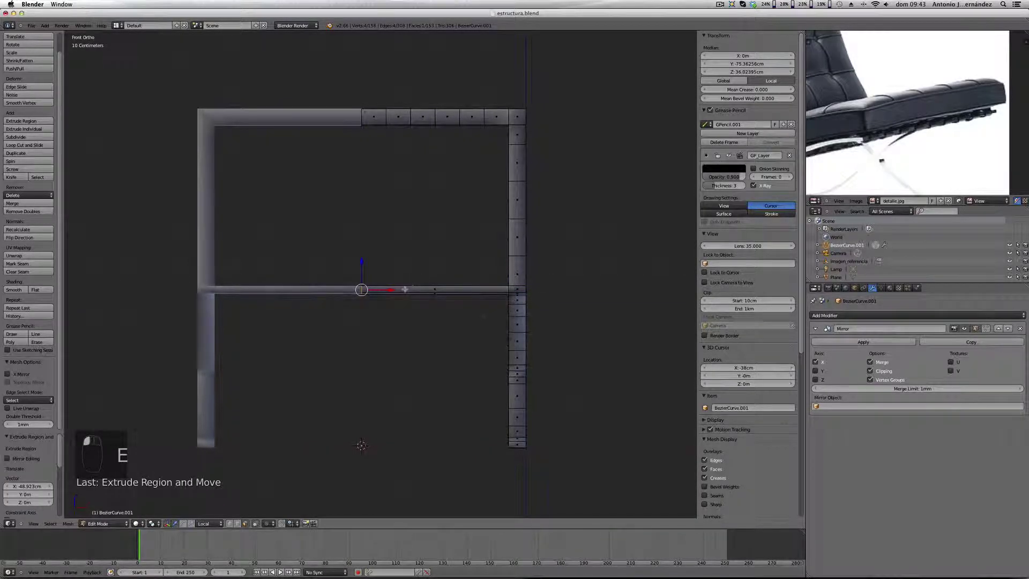
# Step: Deselect everything, check the front crossbar's centre joint, and add a level 2 Subdivision Surface modifier to the frame
pyautogui.moveTo(410, 285); pyautogui.dragTo(370, 292, button='middle')
pyautogui.scroll(5, 368, 293)
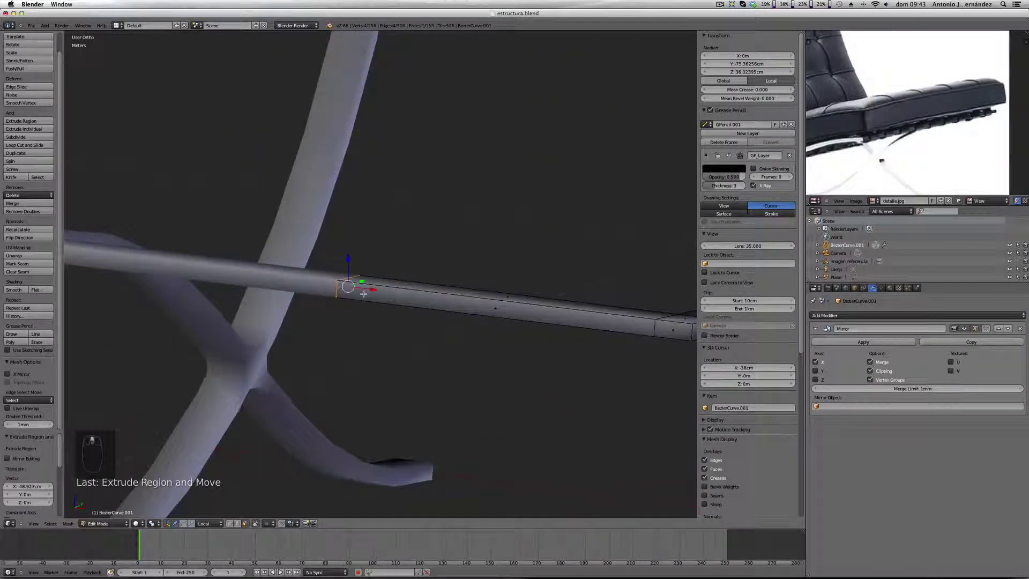
pyautogui.press('a')
pyautogui.scroll(3, 344, 284)
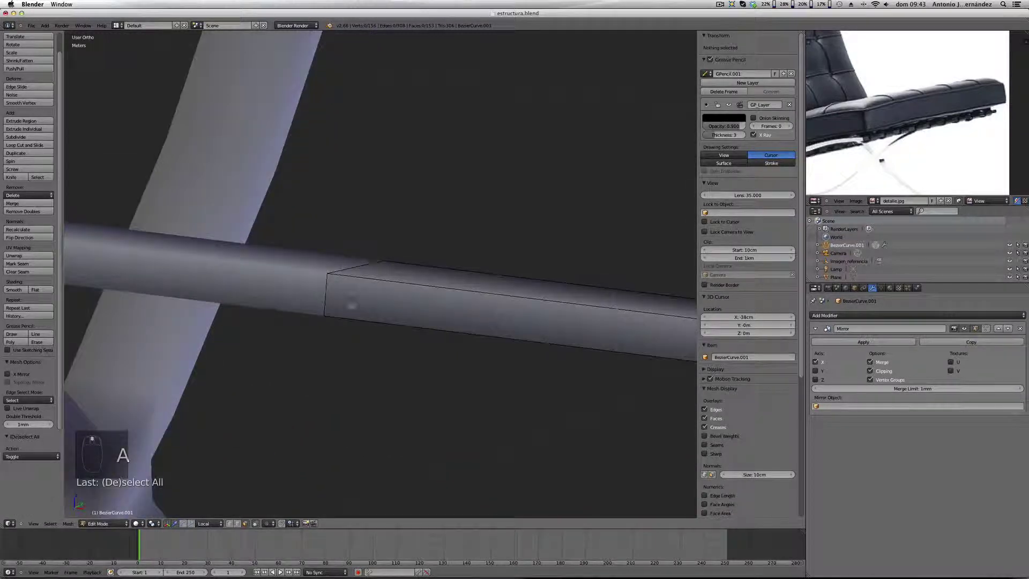
pyautogui.scroll(-4, 356, 291)
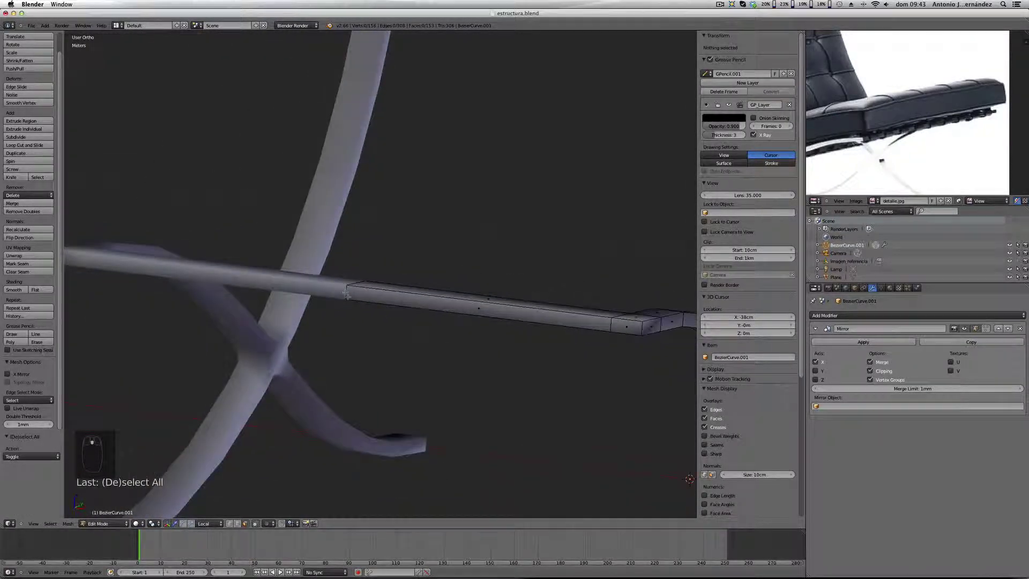
pyautogui.scroll(-5, 363, 287)
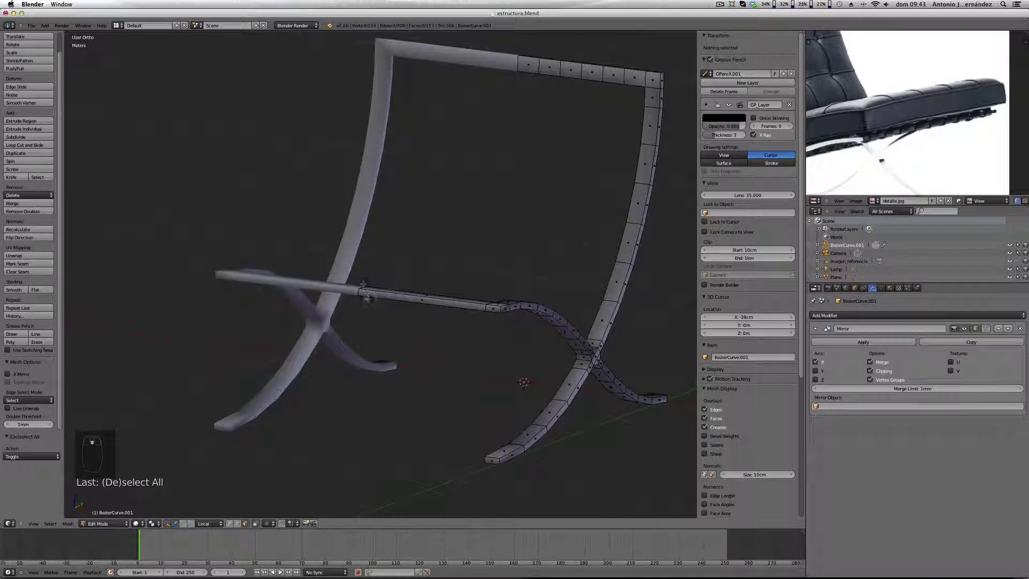
pyautogui.hotkey('ctrl', '2')
pyautogui.scroll(6, 372, 299)
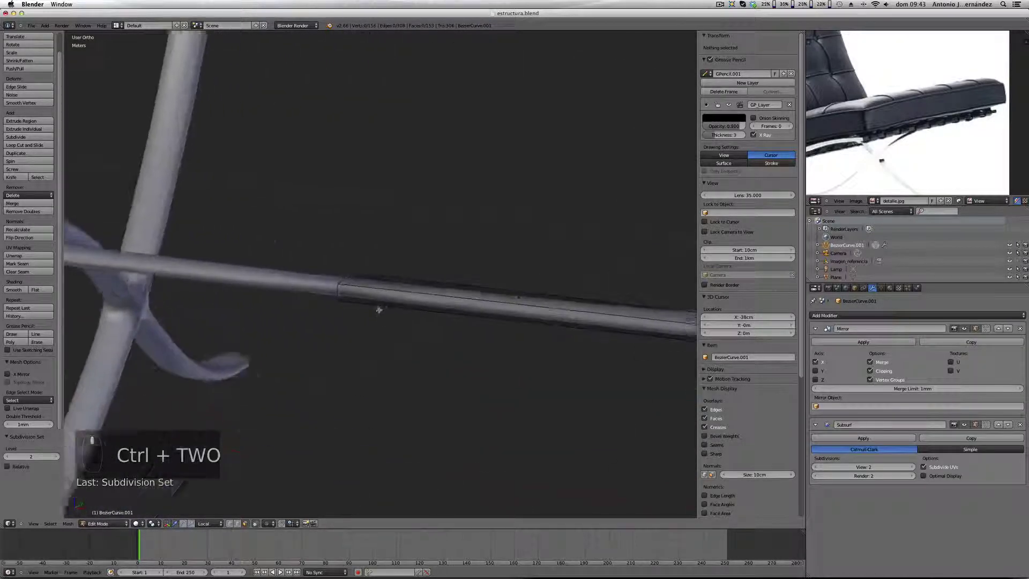
pyautogui.moveTo(397, 349); pyautogui.dragTo(386, 318, button='middle')
pyautogui.scroll(-4, 386, 318)
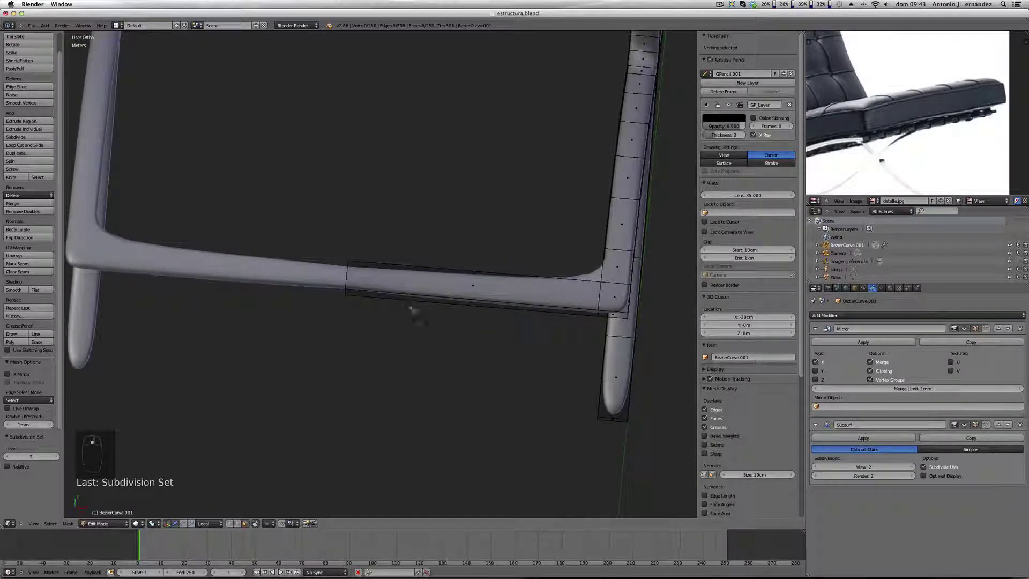
# Step: Add five evenly spaced loop cuts along the front crossbar half without sliding them
pyautogui.moveTo(445, 265); pyautogui.dragTo(445, 311, button='middle')
pyautogui.hotkey('ctrl', 'r')
pyautogui.scroll(4, 446, 312)
pyautogui.doubleClick(446, 312)
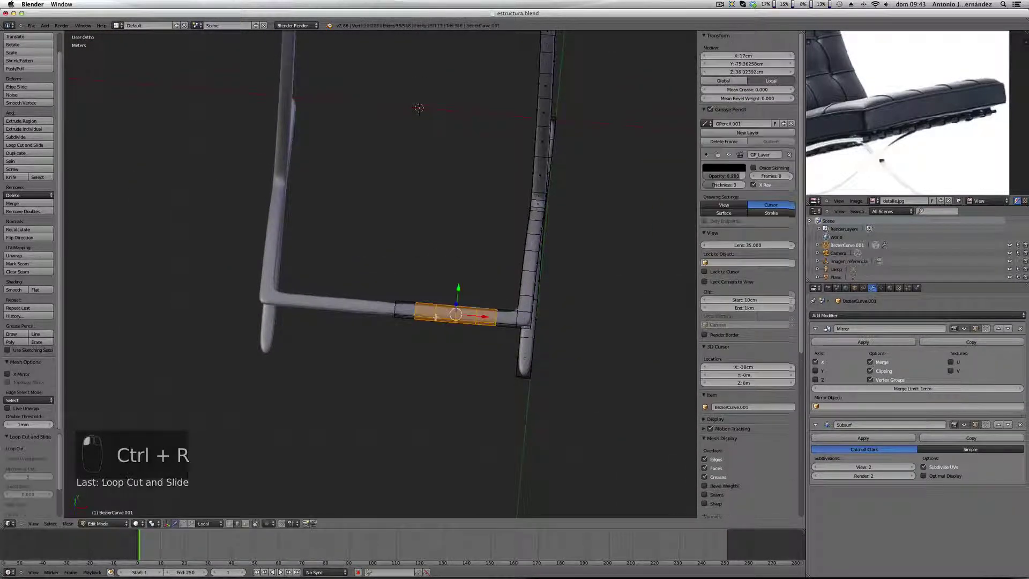
# Step: Undo the loop cuts and the extrusion on the front crossbar
pyautogui.scroll(6, 403, 313)
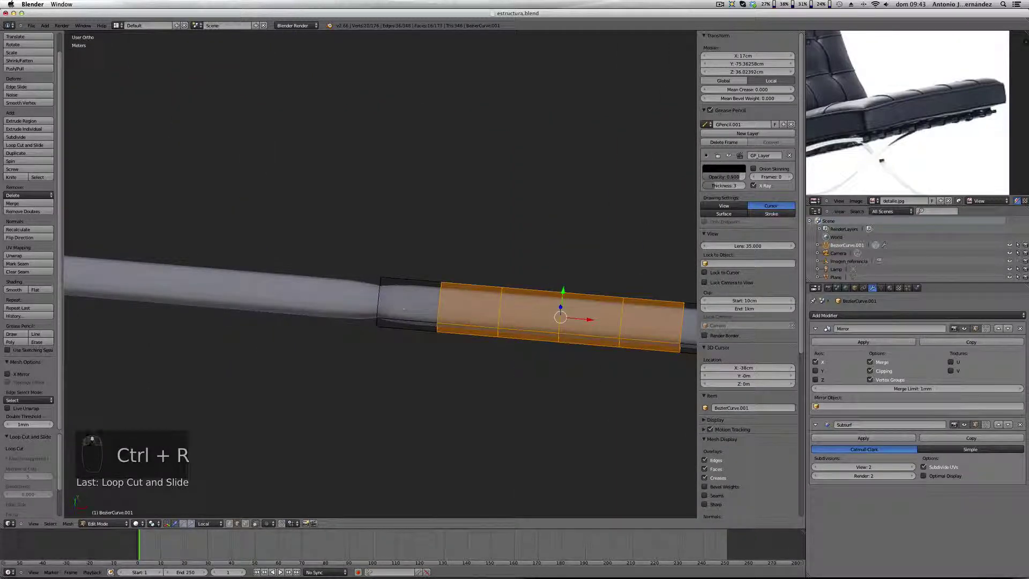
pyautogui.hotkey('ctrl', 'z')
pyautogui.hotkey('ctrl', 'z')
pyautogui.hotkey('ctrl', 'z')
pyautogui.hotkey('ctrl', 'z')
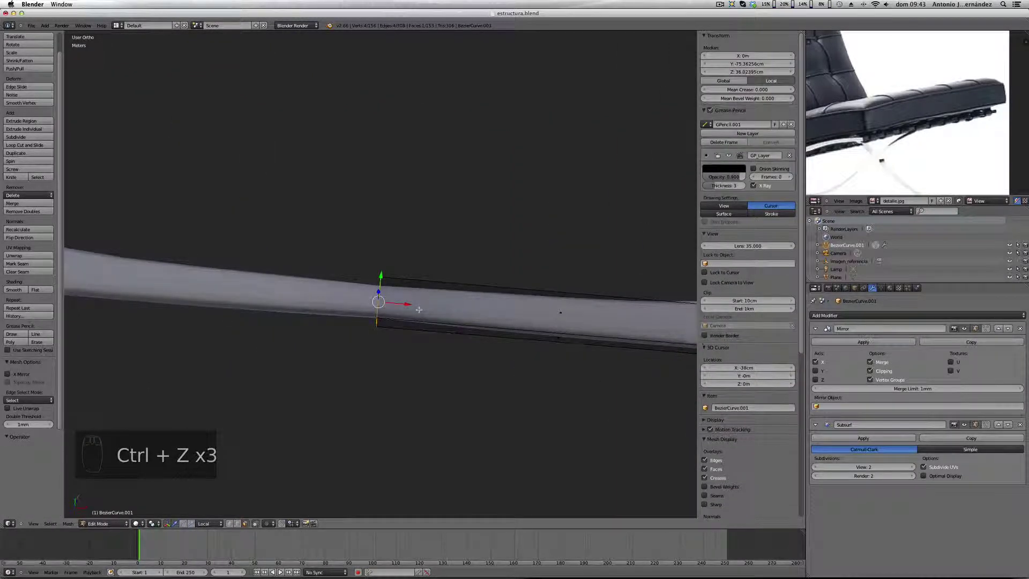
# Step: Remove the Subsurf modifier from the chair frame, keeping only the Mirror modifier
pyautogui.scroll(-8, 424, 331)
pyautogui.moveTo(427, 338); pyautogui.dragTo(445, 292, button='middle')
pyautogui.click(1019, 424)
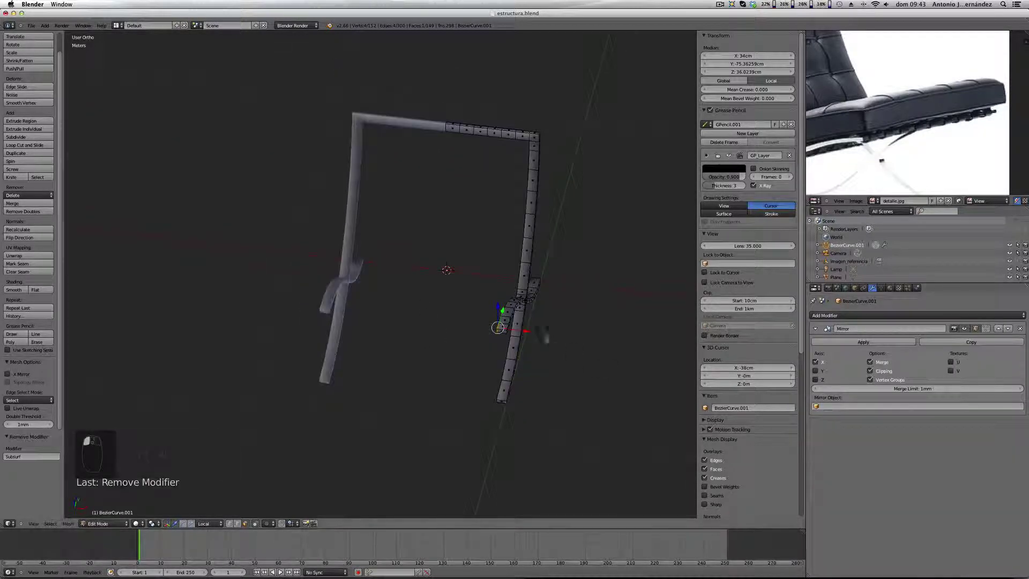
# Step: Extrude the seat frame's front end face inward until it meets the mirror plane, and deselect everything
pyautogui.scroll(6, 502, 338)
pyautogui.press('e')
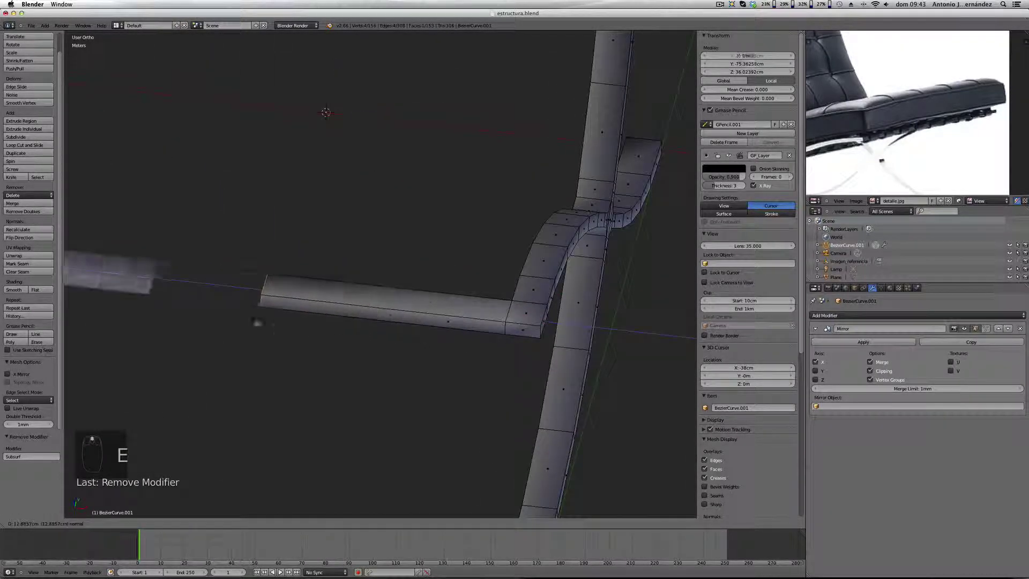
pyautogui.click(193, 304)
pyautogui.press('a')
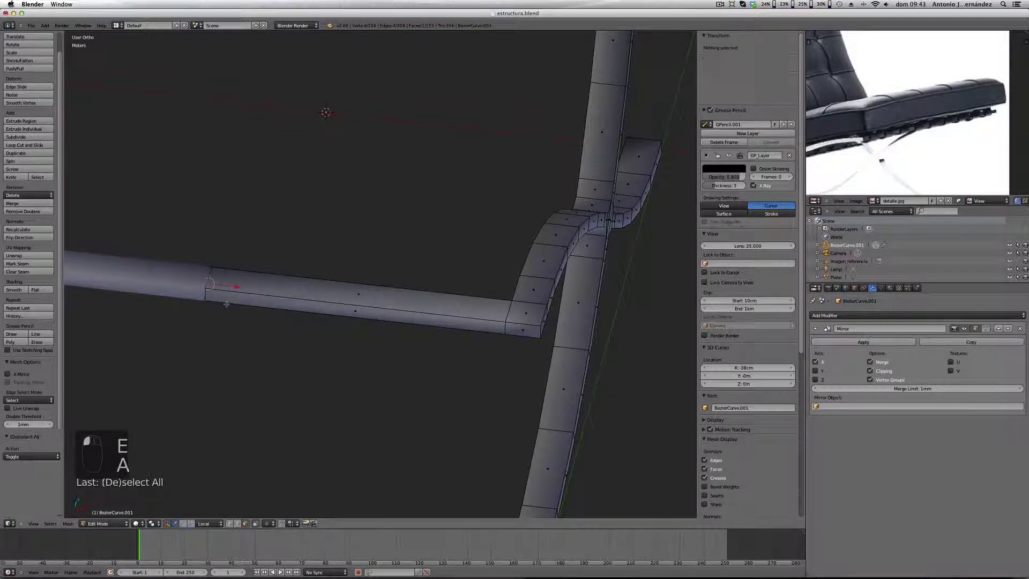
# Step: Delete the internal face at the crossbar's inner end on the mirror plane, working in wireframe, and return to solid Object Mode
pyautogui.moveTo(227, 296); pyautogui.dragTo(442, 296, button='middle')
pyautogui.scroll(3, 430, 303)
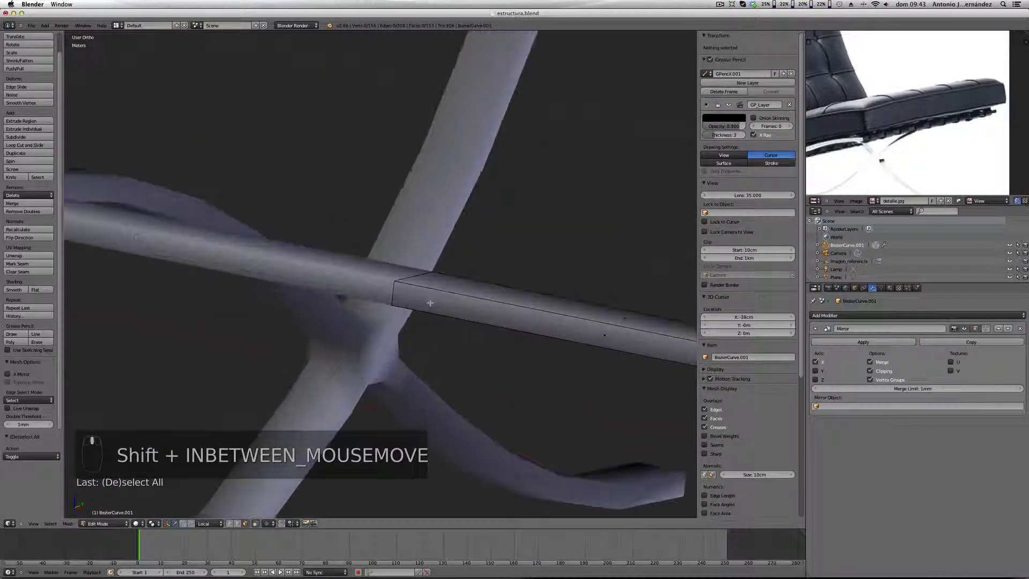
pyautogui.press('z')
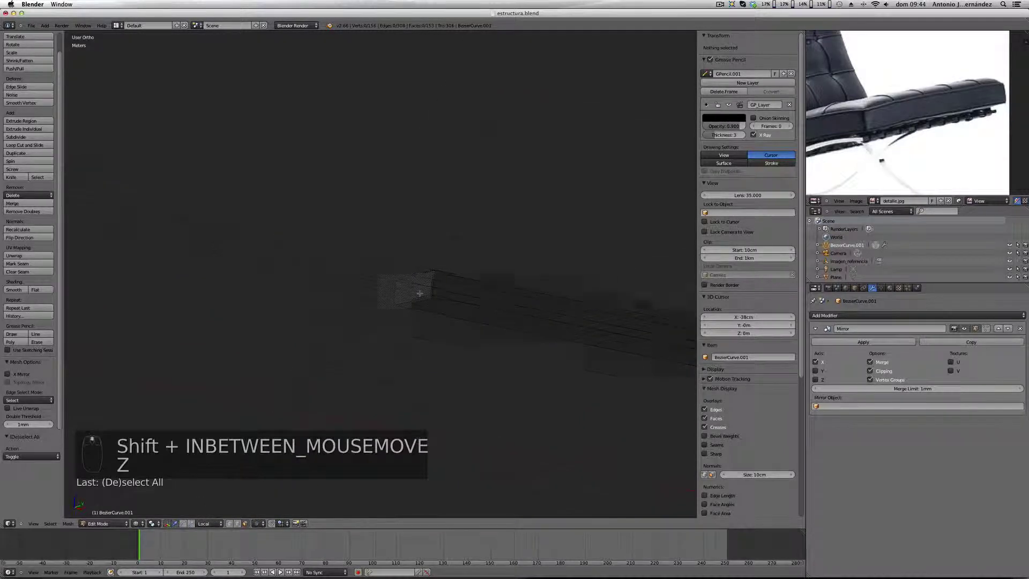
pyautogui.rightClick(396, 286)
pyautogui.press('x')
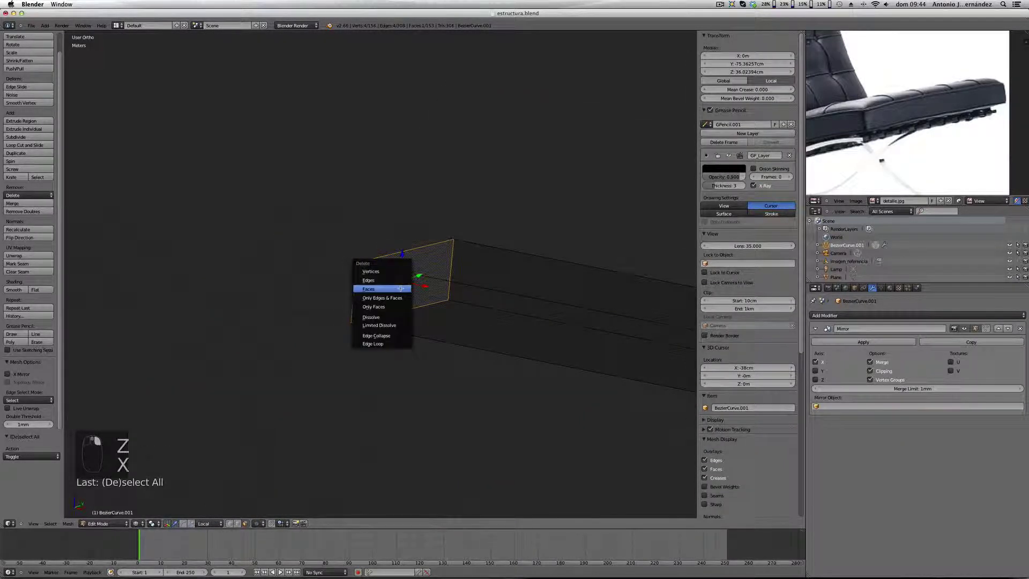
pyautogui.click(399, 286)
pyautogui.press('Tab')
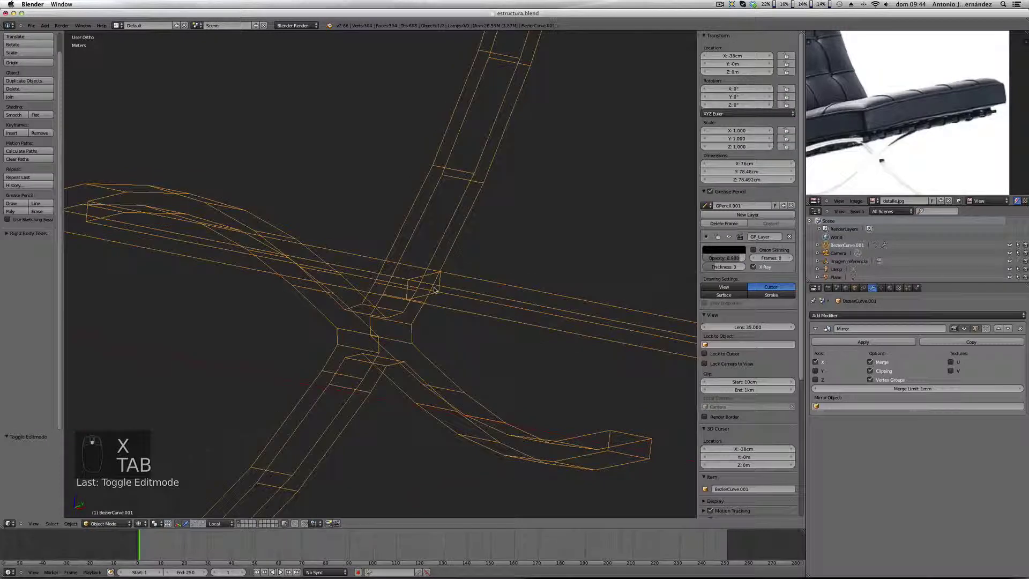
pyautogui.press('z')
# Step: Add five evenly spaced loop cuts along the editable half of the front crossbar and deselect everything
pyautogui.scroll(-6, 423, 290)
pyautogui.moveTo(392, 289); pyautogui.dragTo(526, 120, button='middle')
pyautogui.scroll(3, 443, 338)
pyautogui.press('Tab')
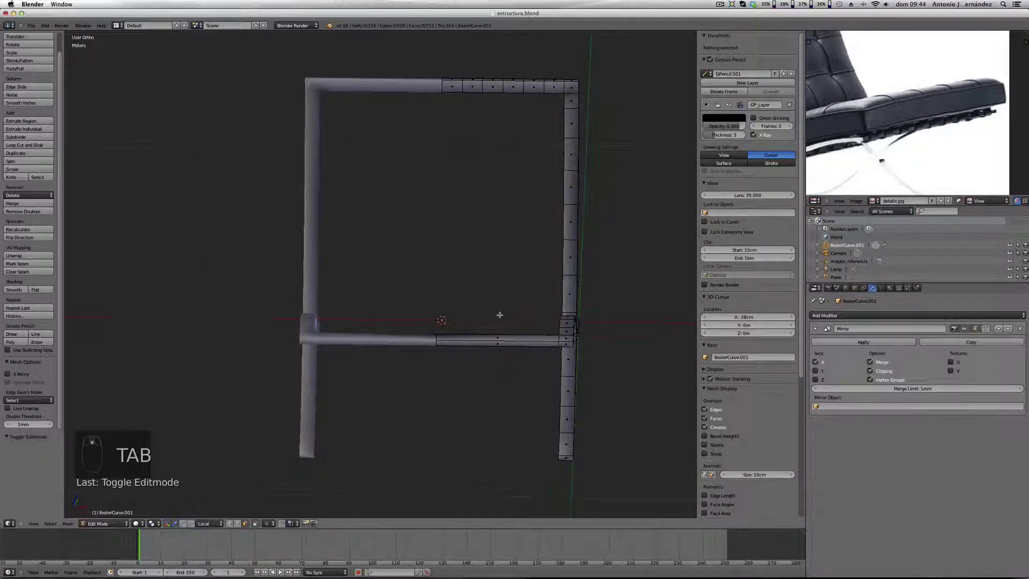
pyautogui.hotkey('ctrl', 'r')
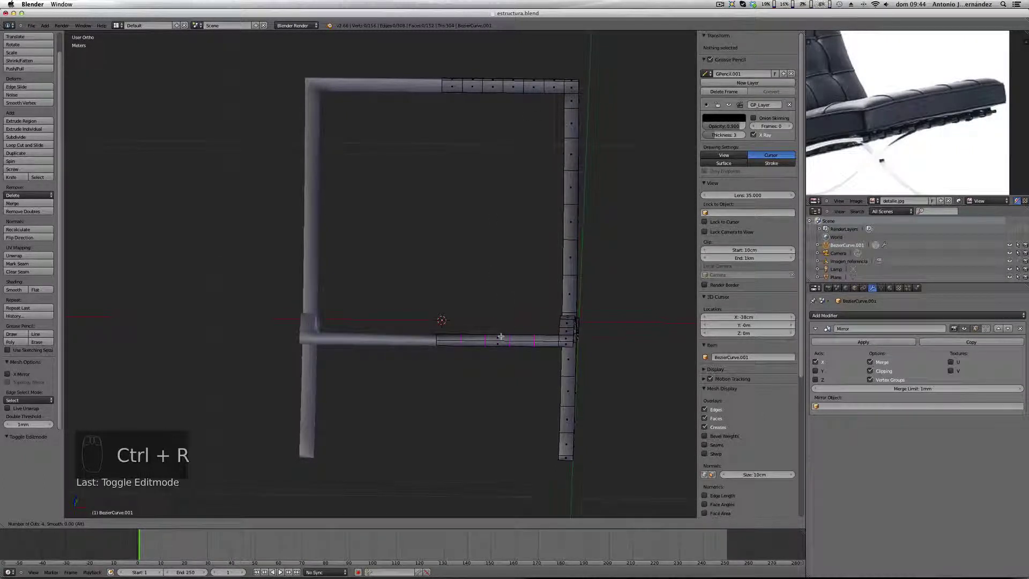
pyautogui.scroll(1, 500, 337)
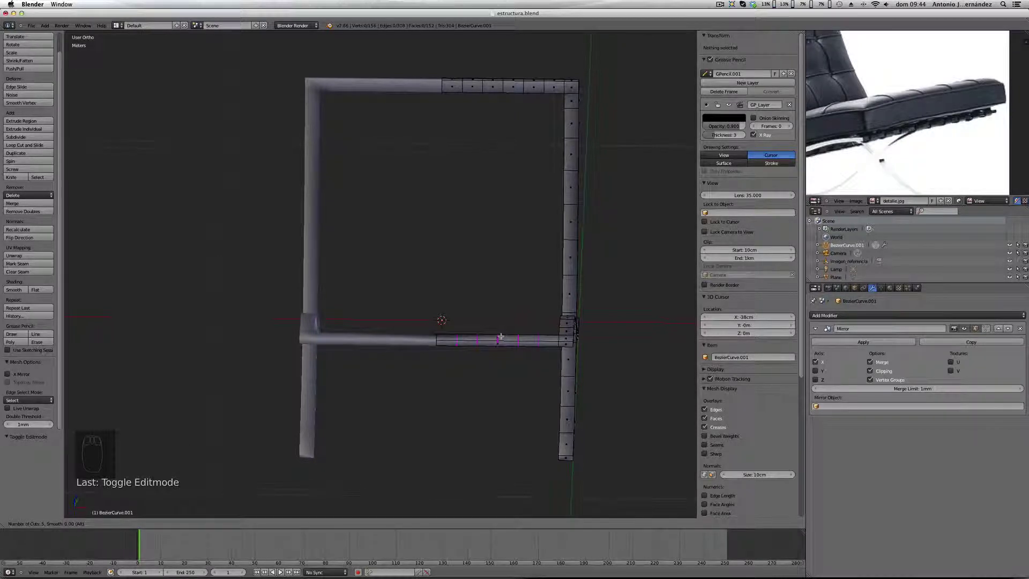
pyautogui.click(500, 336)
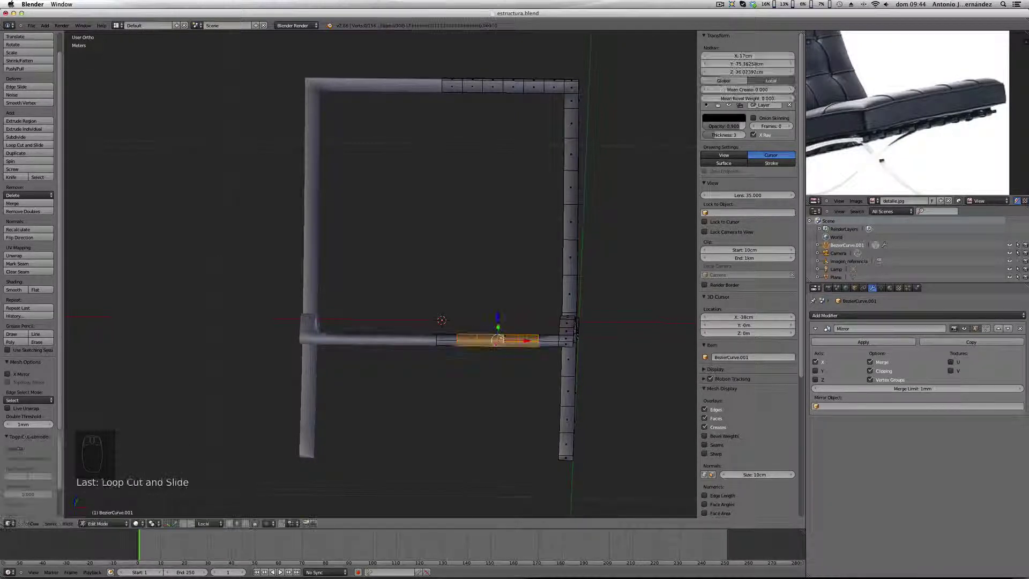
pyautogui.press('a')
# Step: Examine the spacing of the loops on the front crossbar and top bar in front and perspective views
pyautogui.moveTo(506, 370); pyautogui.dragTo(489, 360, button='middle')
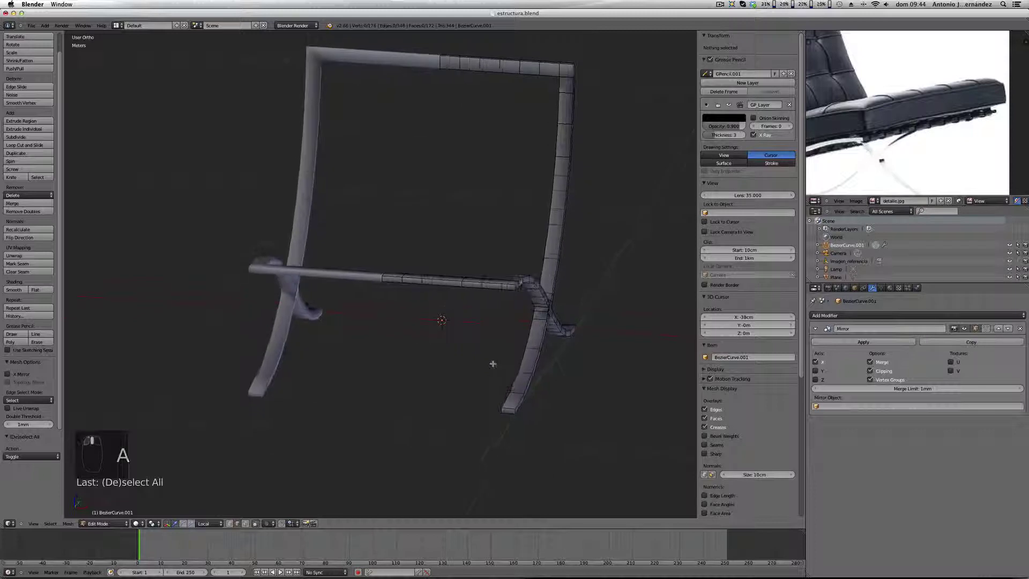
pyautogui.scroll(4, 482, 295)
pyautogui.press('KP_1')
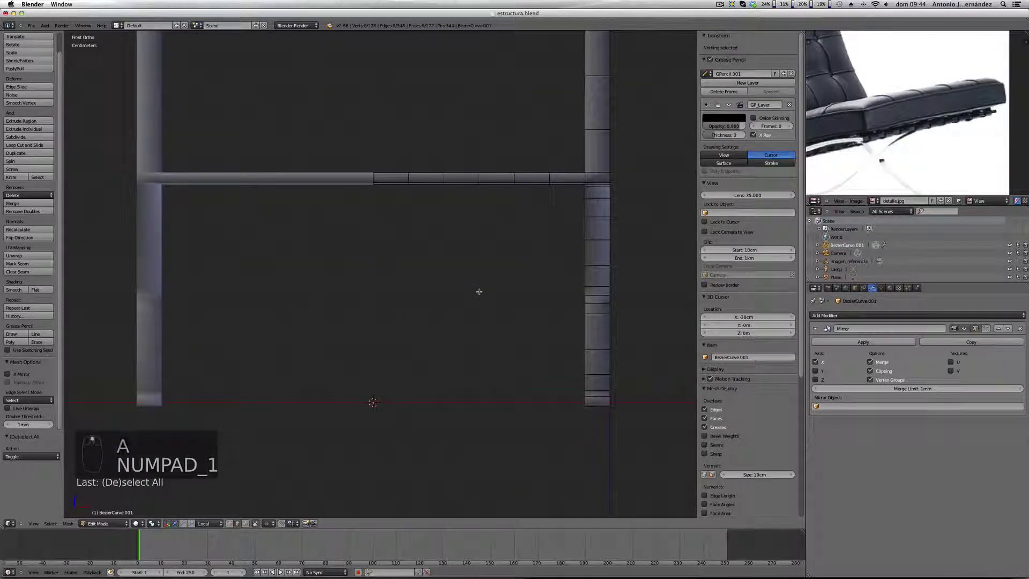
pyautogui.keyDown('shift'); pyautogui.moveTo(478, 289); pyautogui.dragTo(476, 414, button='middle'); pyautogui.keyUp('shift')
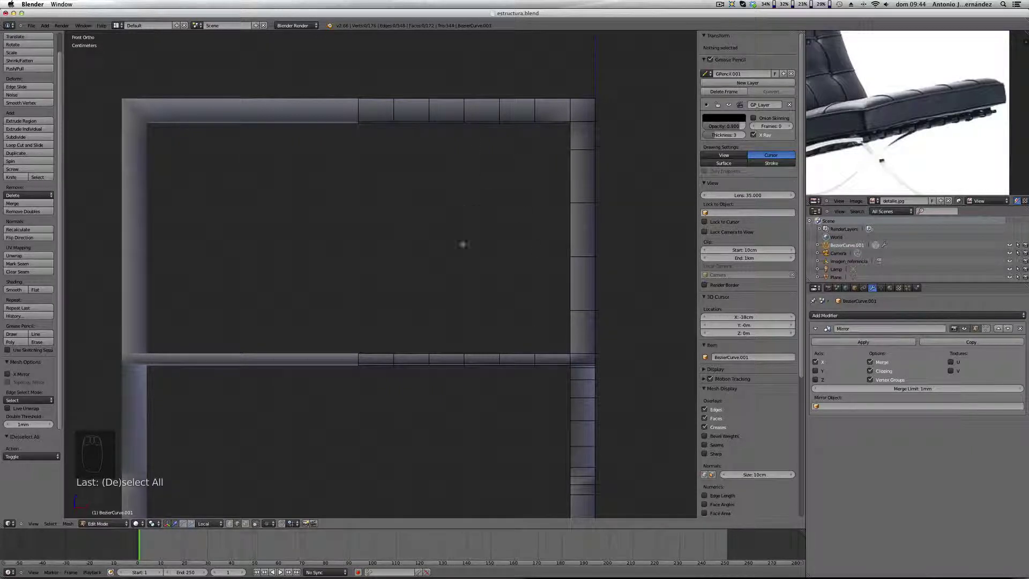
pyautogui.scroll(-1, 449, 296)
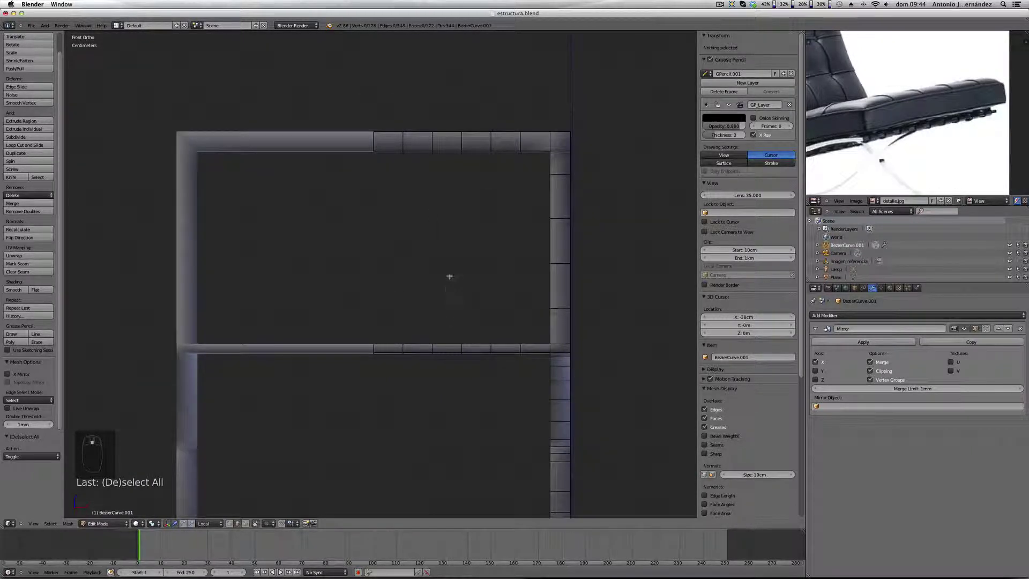
pyautogui.scroll(-2, 450, 276)
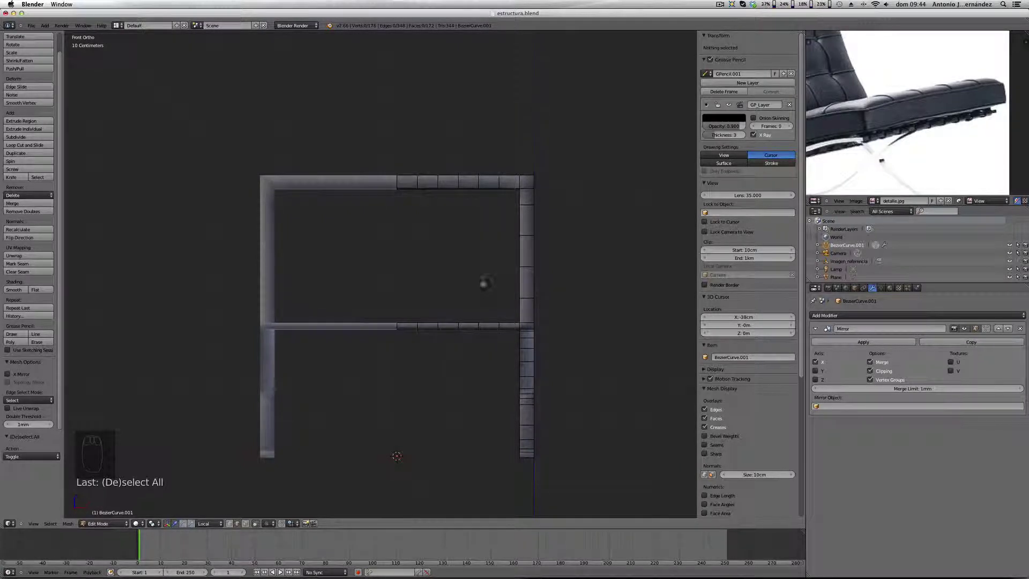
pyautogui.scroll(-2, 516, 287)
pyautogui.moveTo(517, 288); pyautogui.dragTo(539, 234, button='middle')
pyautogui.scroll(5, 526, 293)
pyautogui.moveTo(555, 306); pyautogui.dragTo(438, 308, button='middle')
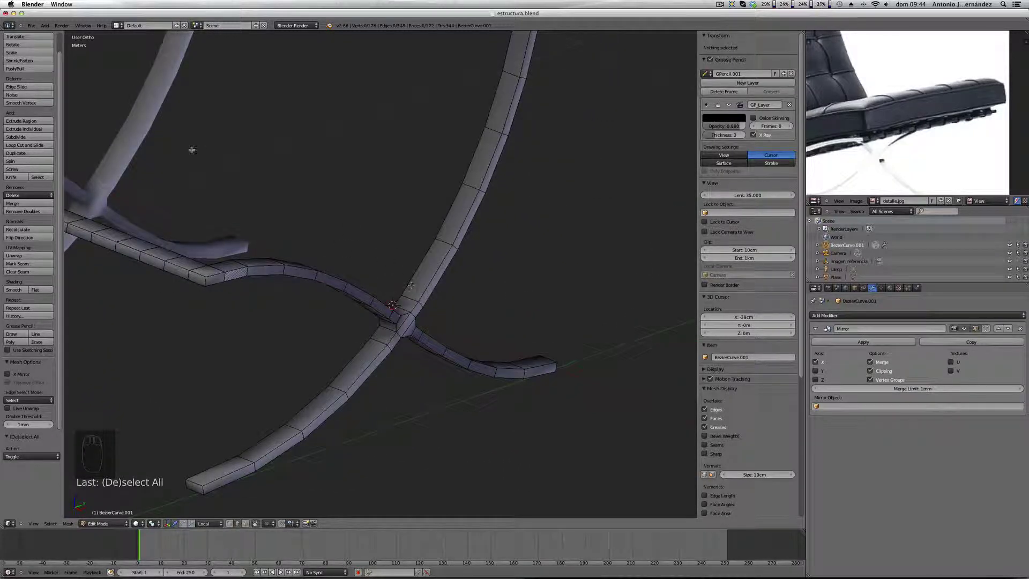
# Step: Examine the straps in the reference photo and the frame against the side-view drawing, leaving Edit Mode when done
pyautogui.scroll(-4, 879, 166)
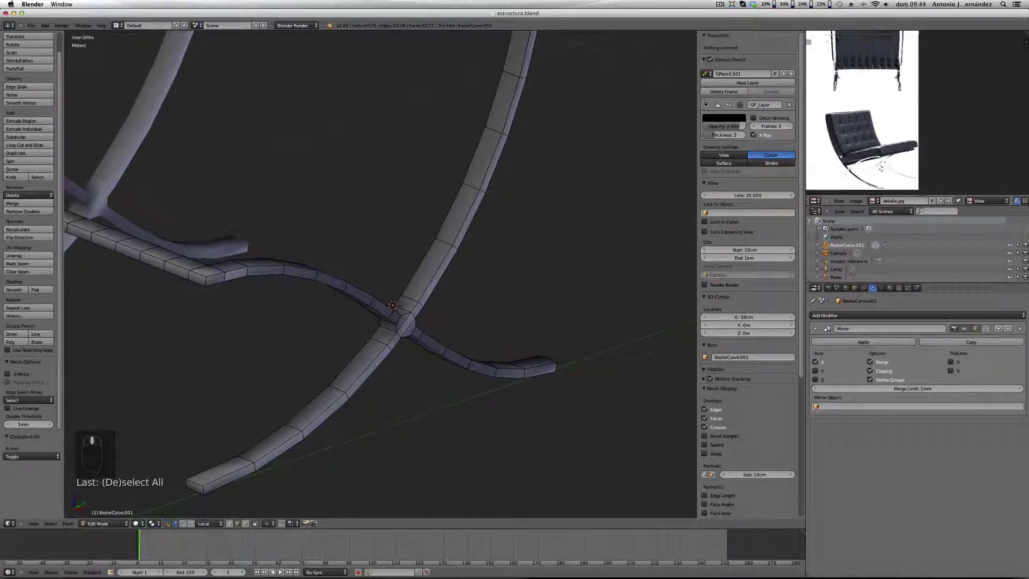
pyautogui.scroll(5, 881, 160)
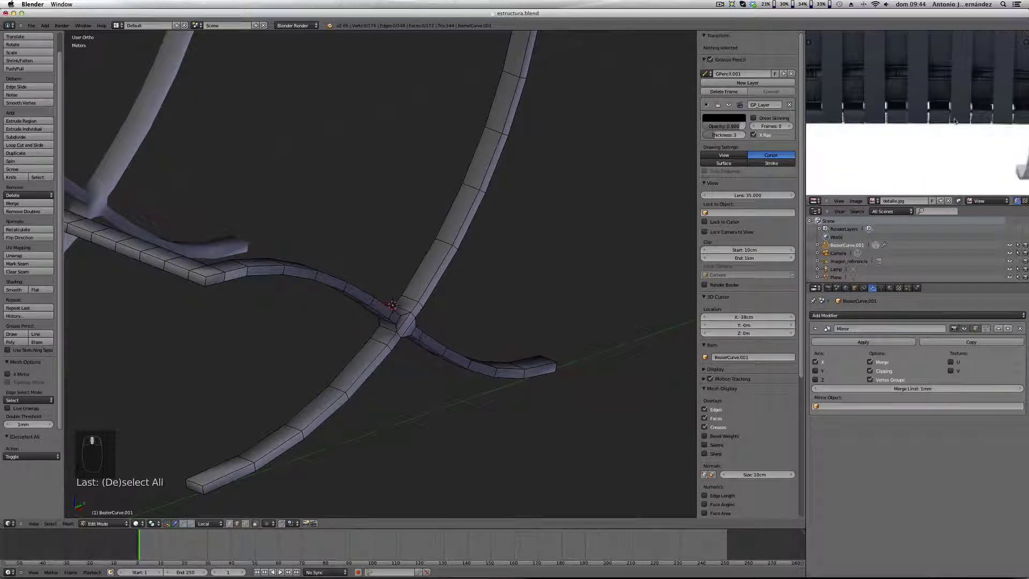
pyautogui.scroll(-4, 954, 120)
pyautogui.moveTo(439, 322); pyautogui.dragTo(418, 289, button='middle')
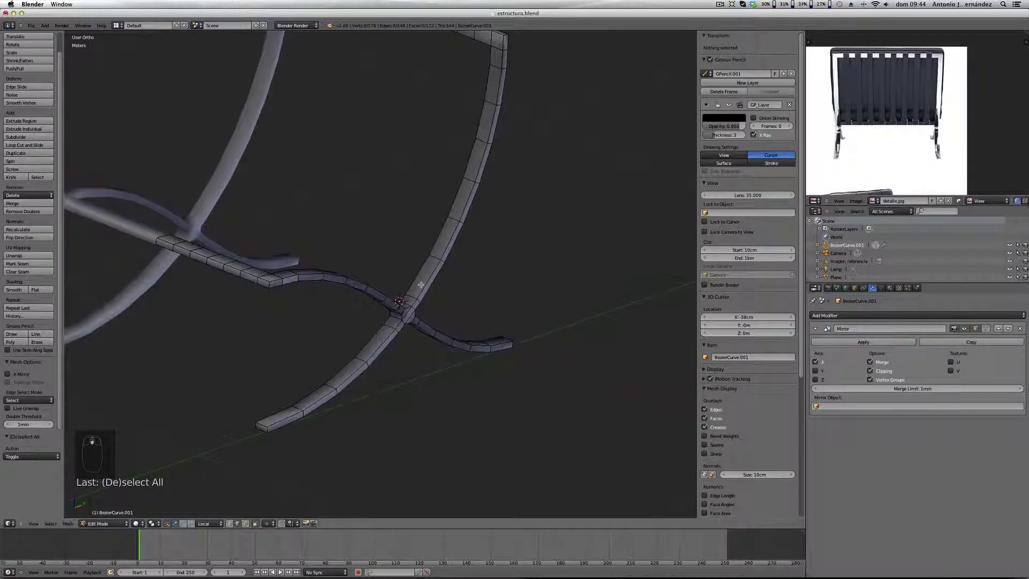
pyautogui.press('KP_3')
pyautogui.scroll(2, 235, 210)
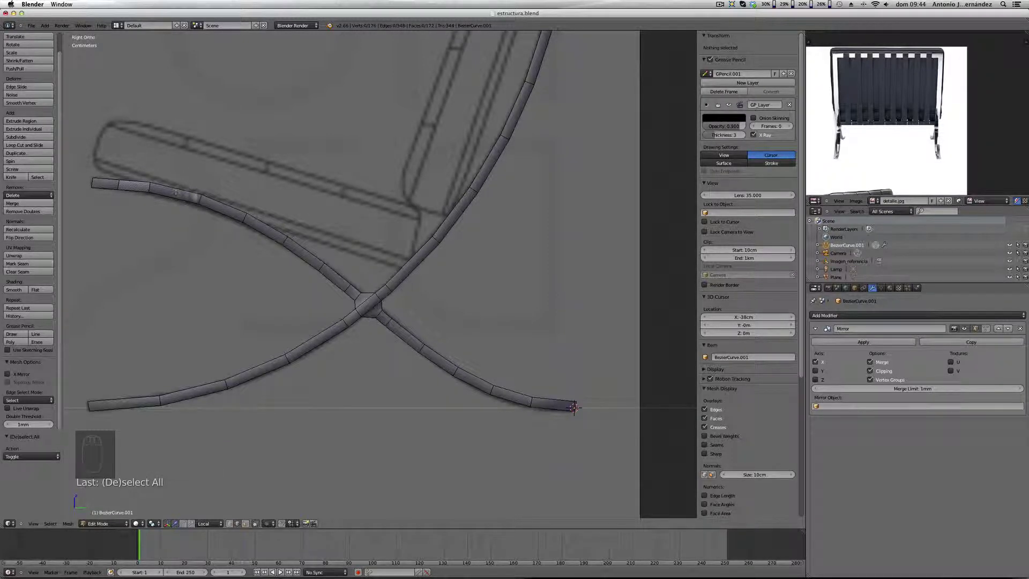
pyautogui.scroll(3, 421, 260)
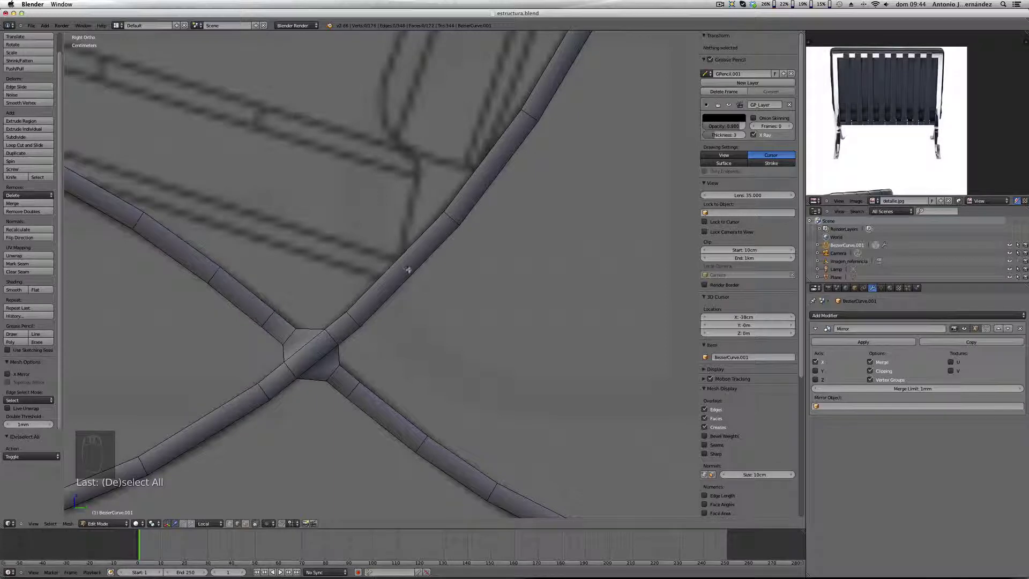
pyautogui.scroll(-3, 416, 269)
pyautogui.scroll(3, 410, 284)
pyautogui.scroll(-3, 362, 257)
pyautogui.scroll(-3, 379, 262)
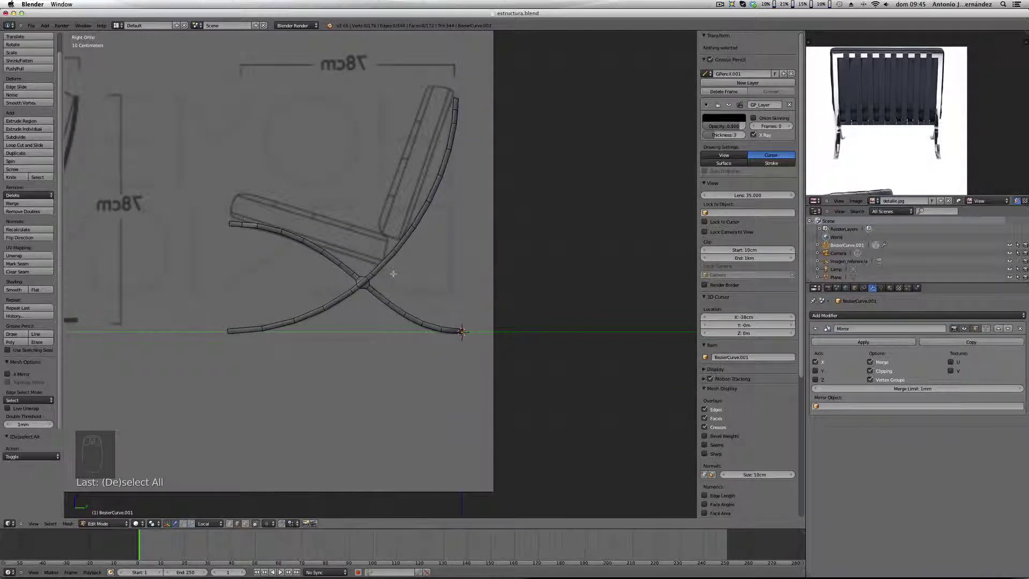
pyautogui.press('Tab')
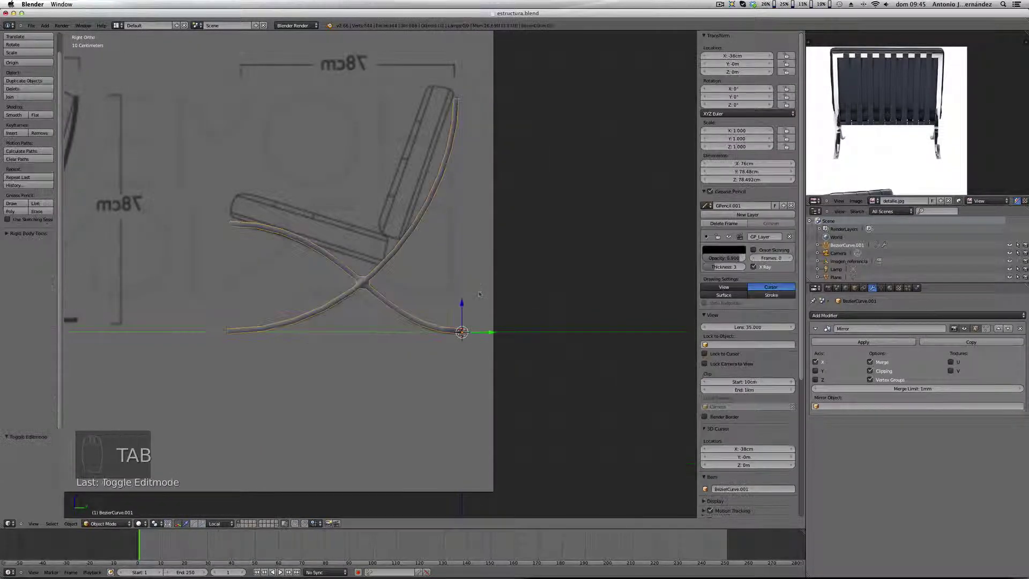
pyautogui.hotkey('shift', 'a')
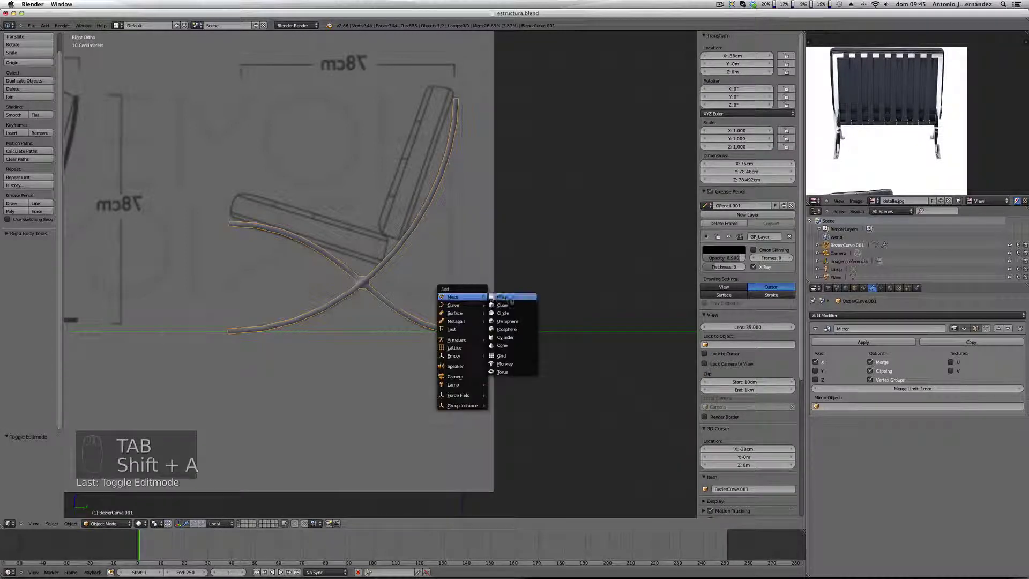
pyautogui.click(496, 306)
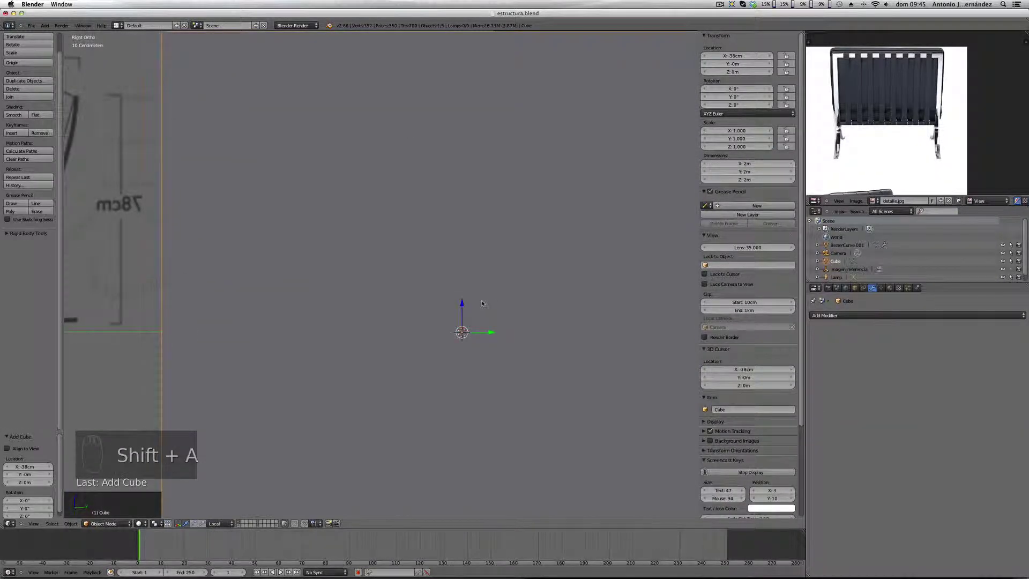
pyautogui.press('z')
pyautogui.scroll(-3, 485, 305)
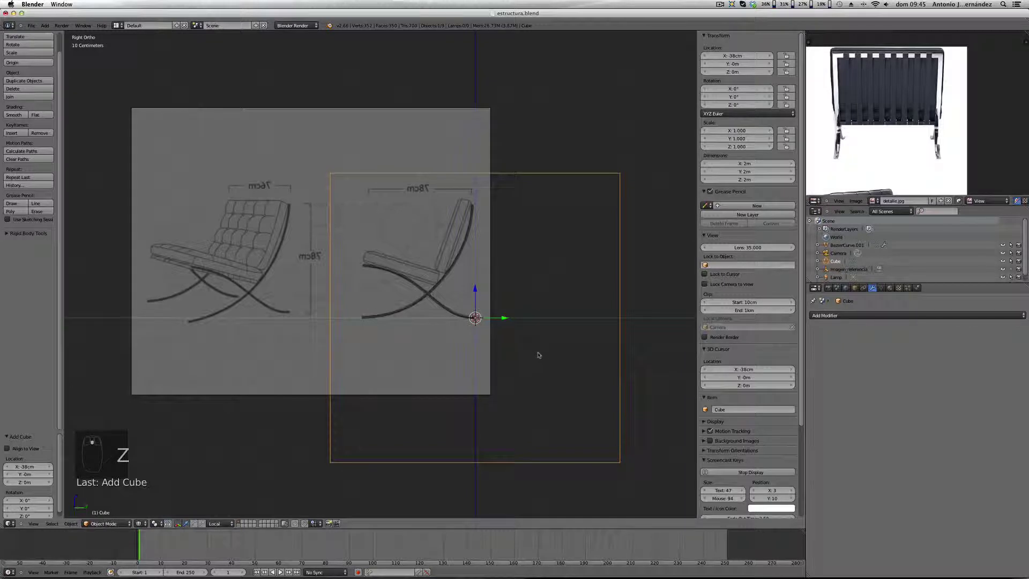
pyautogui.press('x')
pyautogui.click(534, 349)
# Step: Add a mesh plane at the 3D cursor and rotate it 90° about the X axis
pyautogui.hotkey('shift', 'a')
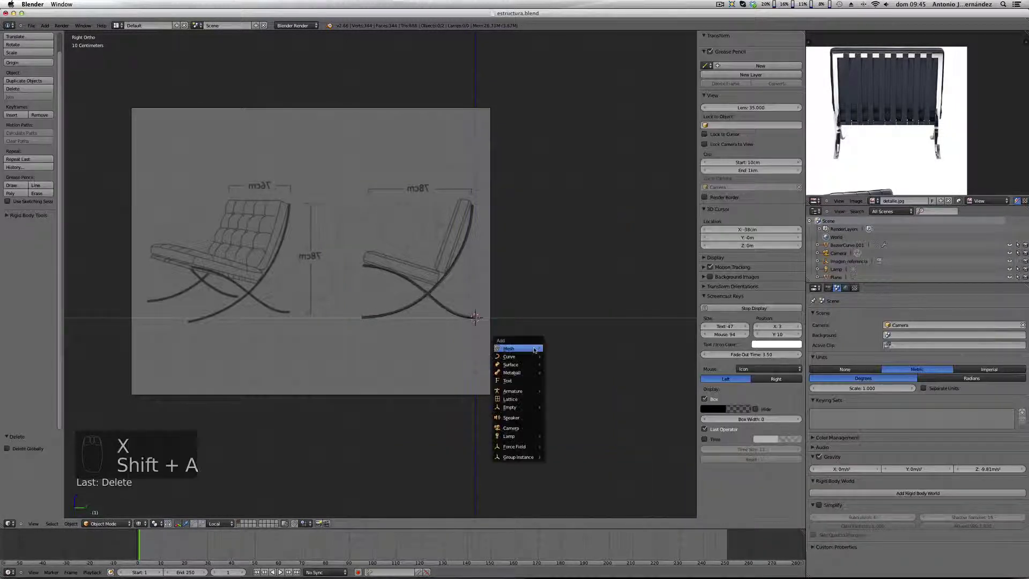
pyautogui.click(557, 348)
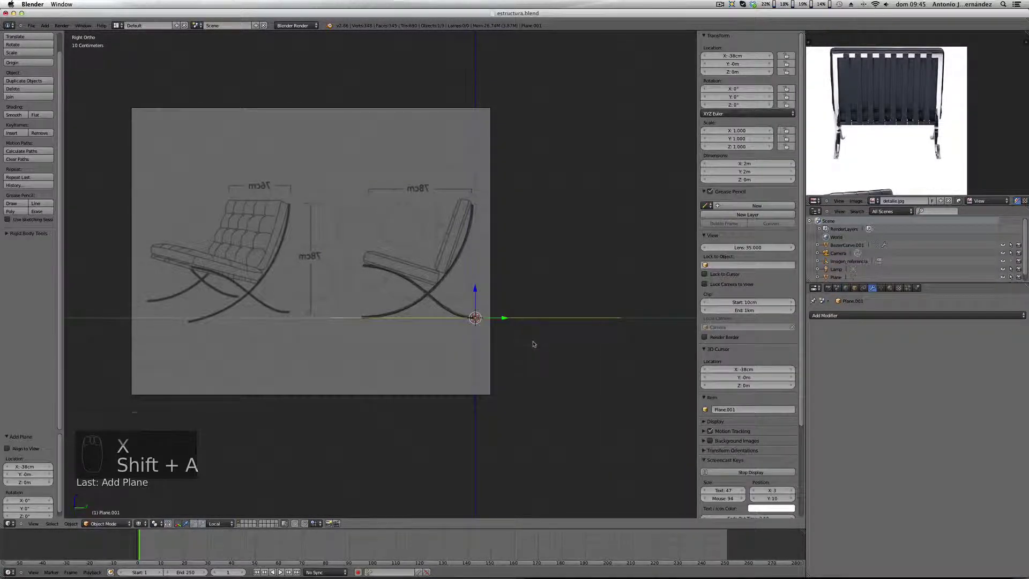
pyautogui.press('r')
pyautogui.press('x')
pyautogui.press('9')
pyautogui.press('0')
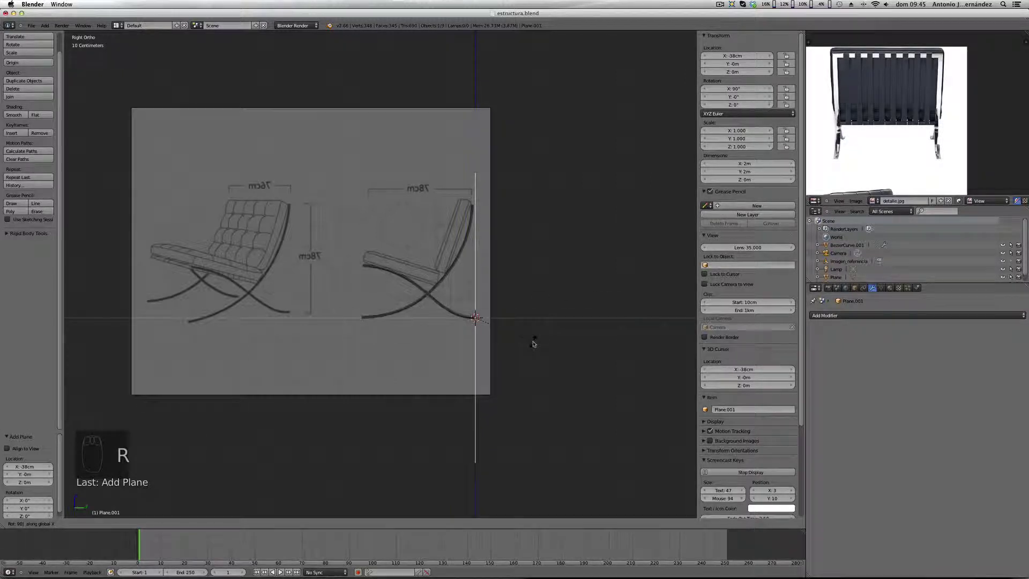
pyautogui.press('Return')
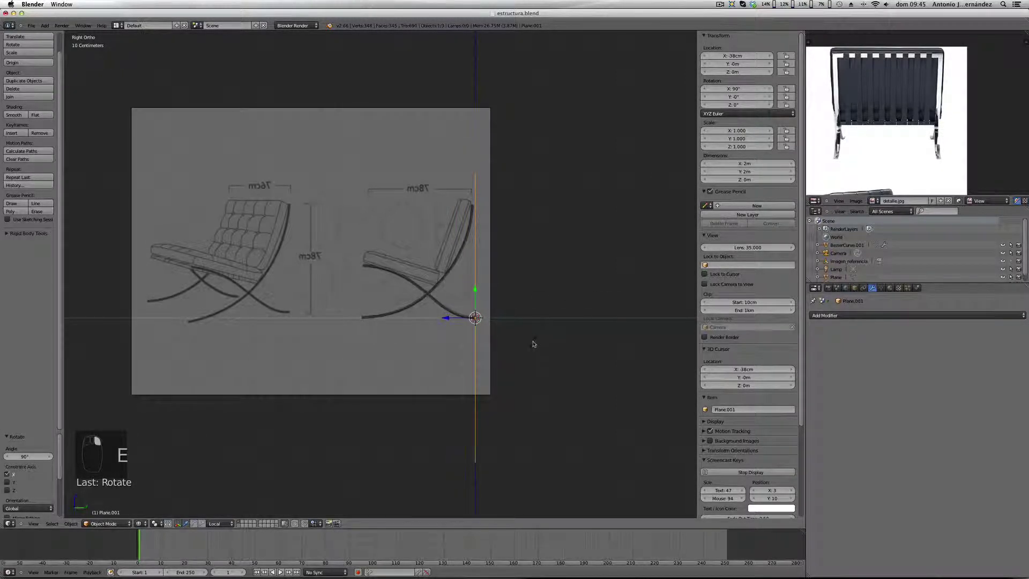
# Step: Rotate the plane 90° about the Z axis and scale it down uniformly to about 0.2
pyautogui.press('r')
pyautogui.press('z')
pyautogui.press('9')
pyautogui.press('0')
pyautogui.press('Return')
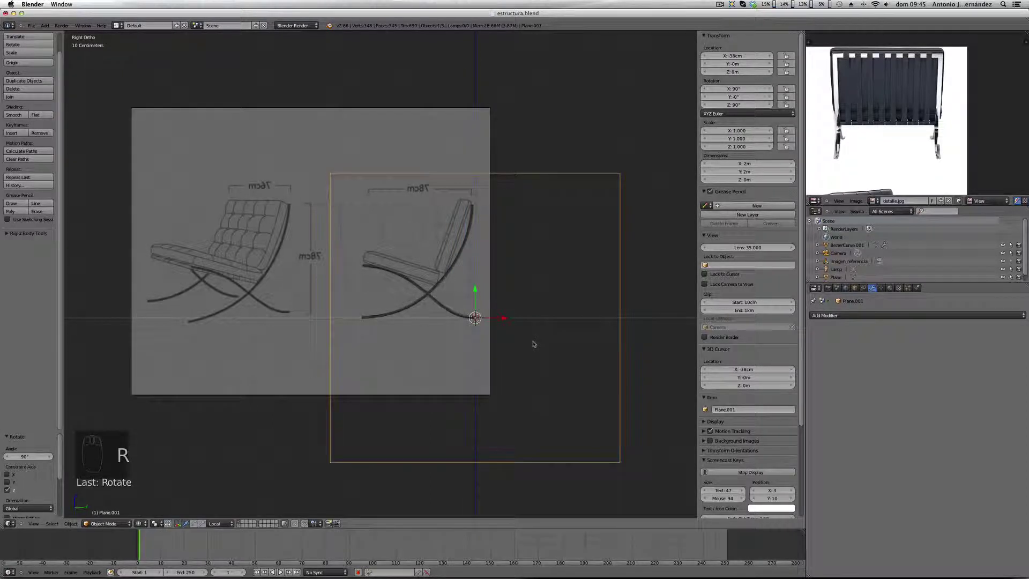
pyautogui.press('s')
pyautogui.click(519, 349)
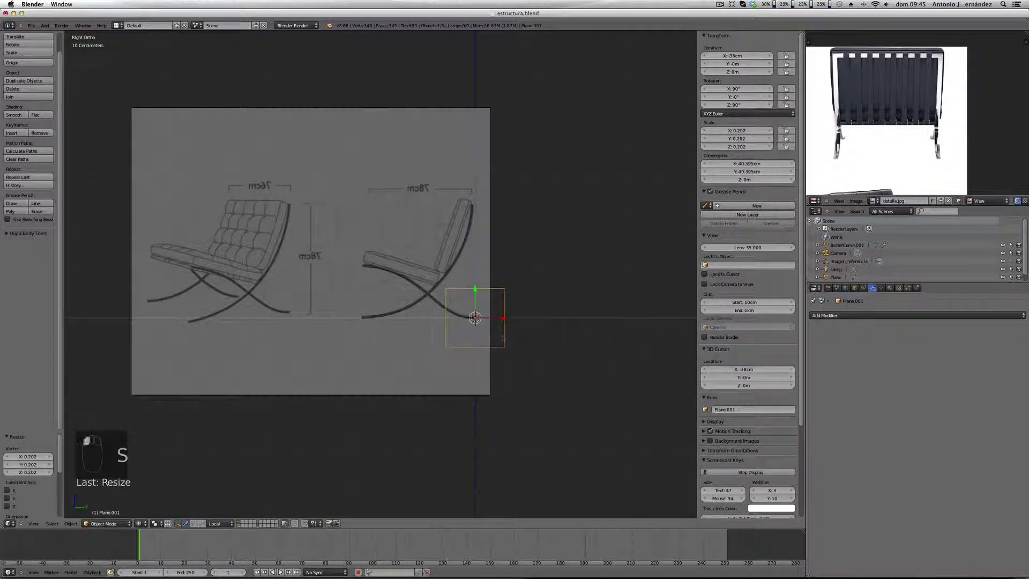
# Step: Move the plane above the seat in the side-view drawing and scale it down uniformly to about 23 cm per side
pyautogui.press('g')
pyautogui.click(436, 283)
pyautogui.scroll(8, 436, 284)
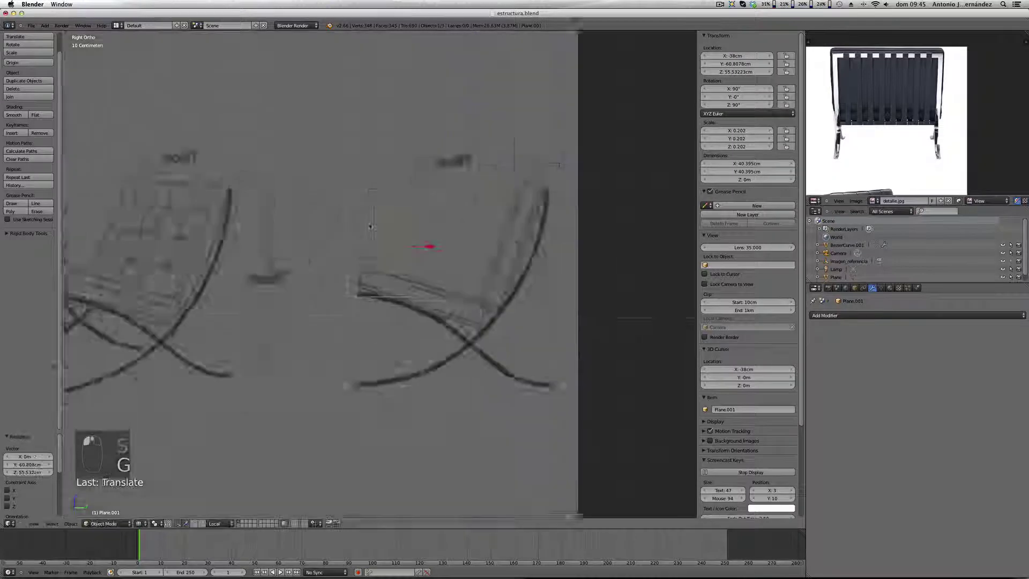
pyautogui.press('s')
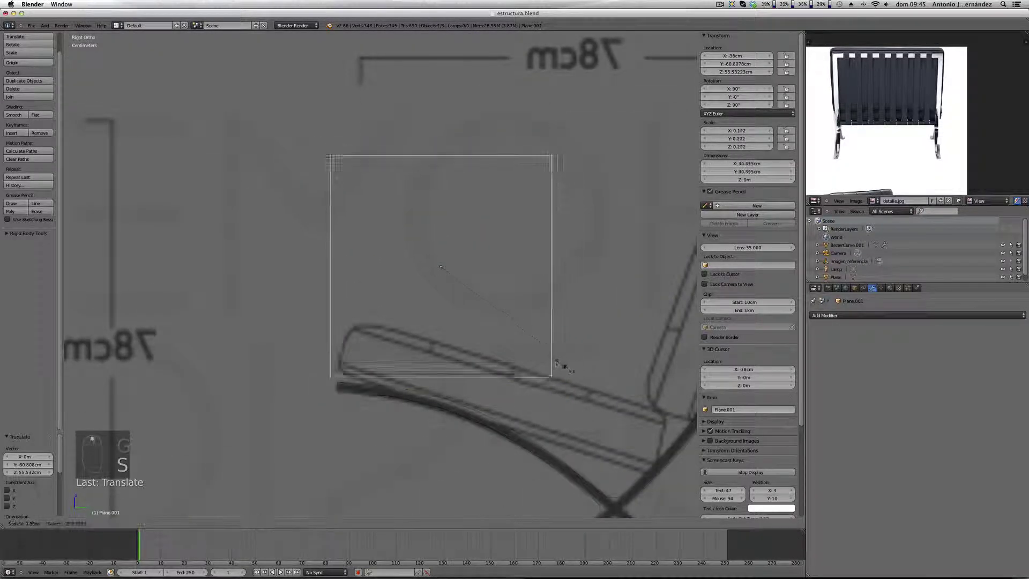
pyautogui.click(512, 341)
# Step: Flatten the plane vertically to about 8 cm and move it over the front end of the seat cushion drawing
pyautogui.press('s')
pyautogui.press('z')
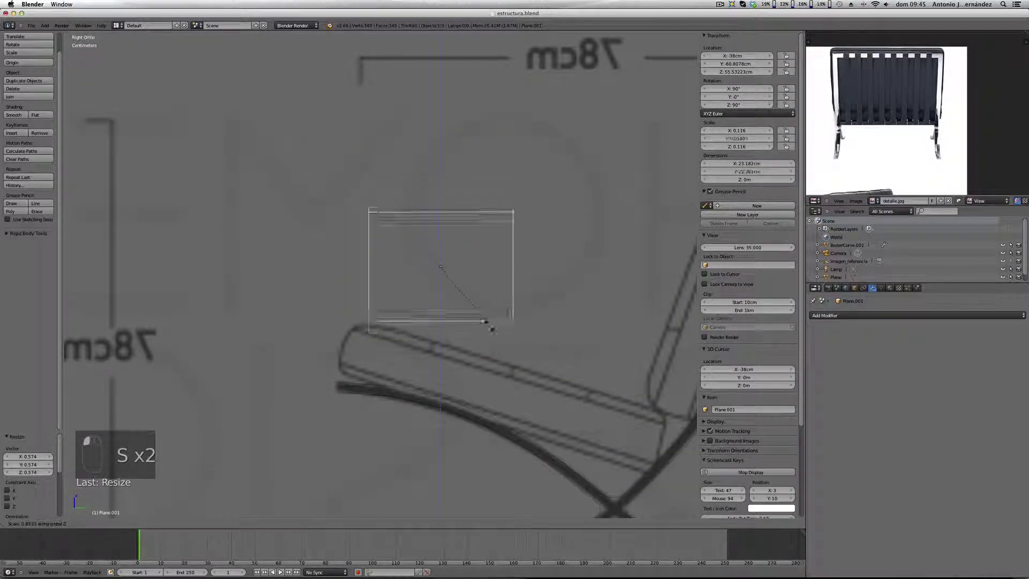
pyautogui.click(455, 287)
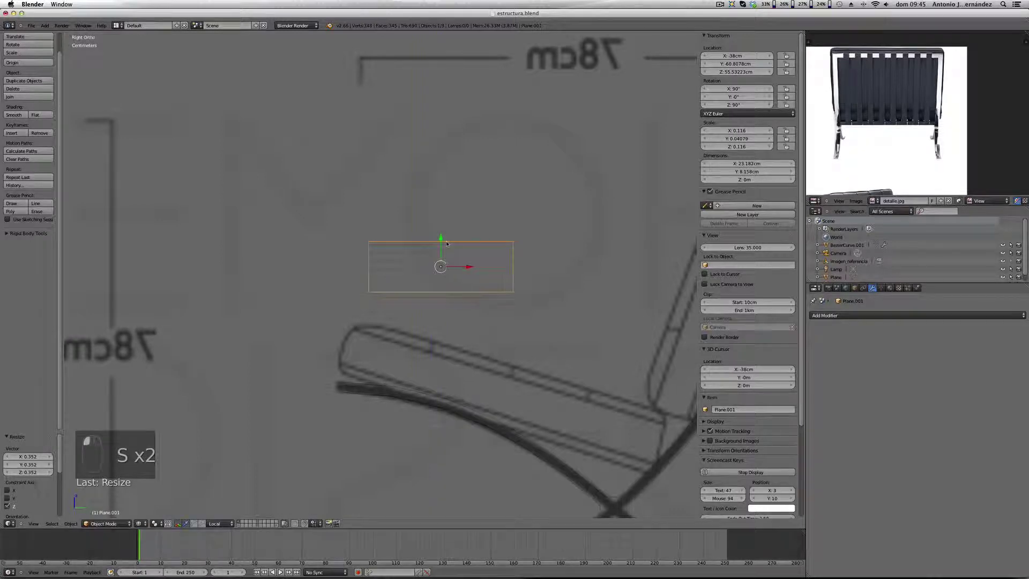
pyautogui.moveTo(441, 237); pyautogui.dragTo(411, 312)
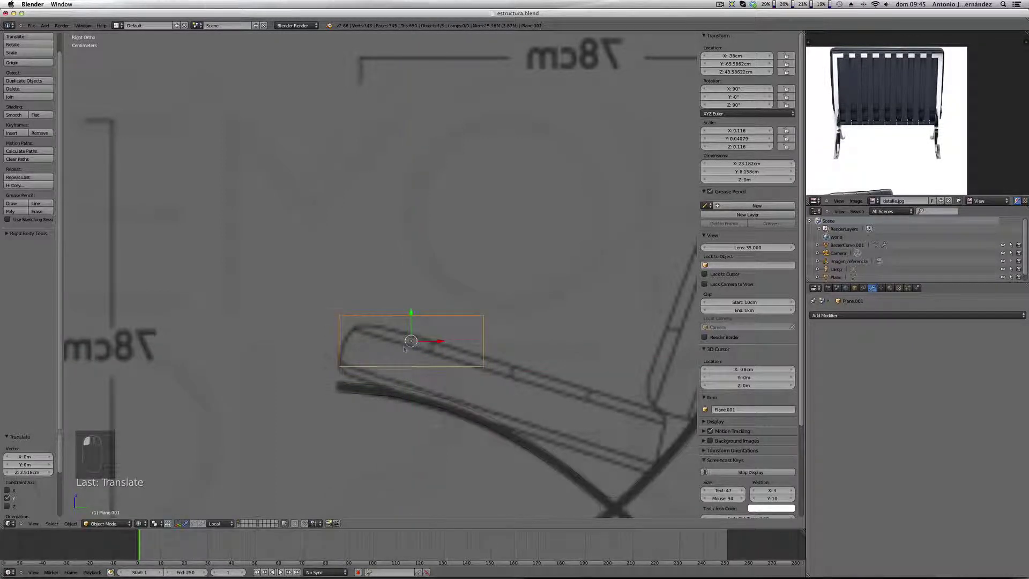
# Step: In vertex select mode, snap the 3D cursor to the plane's lower front vertex
pyautogui.scroll(1, 404, 349)
pyautogui.press('Tab')
pyautogui.scroll(3, 324, 369)
pyautogui.hotkey('ctrl', 'Tab')
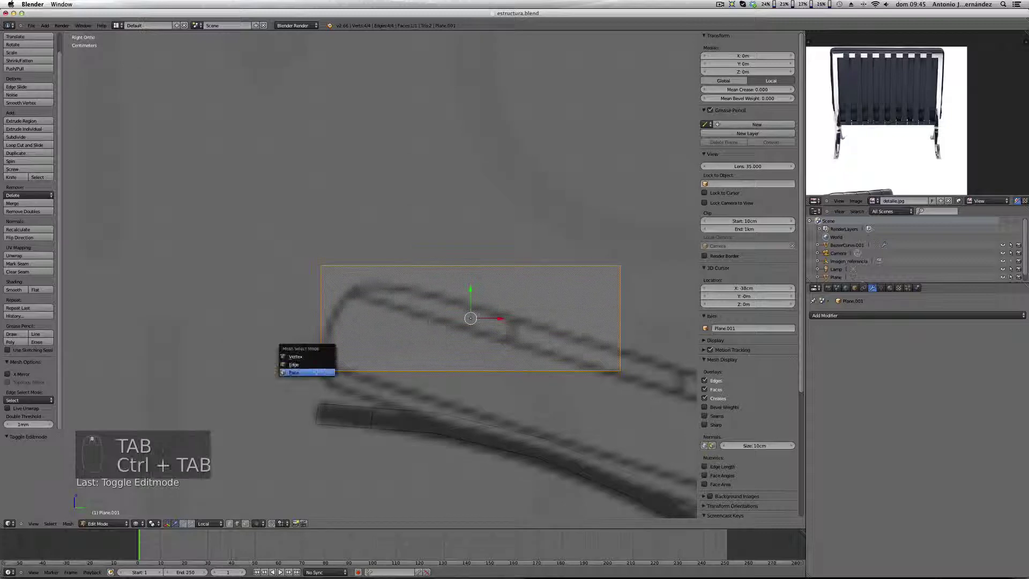
pyautogui.click(295, 356)
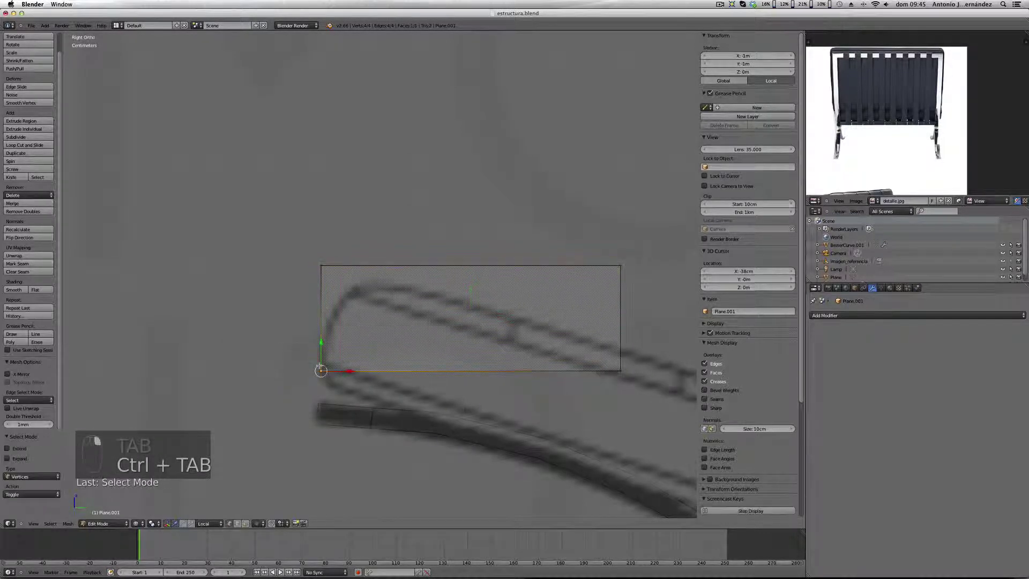
pyautogui.rightClick(321, 370)
pyautogui.hotkey('shift', 's')
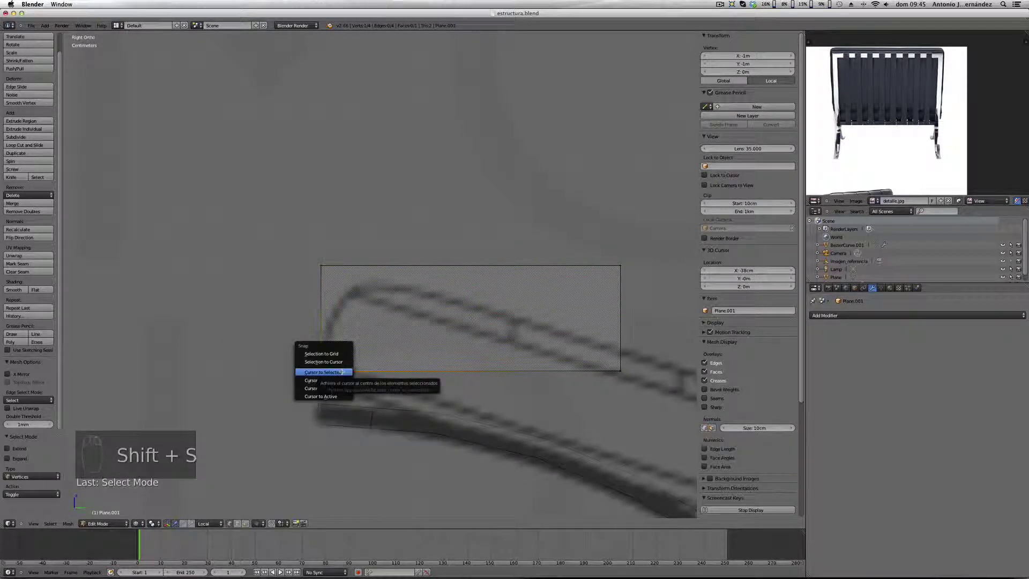
pyautogui.click(342, 372)
# Step: Return to Object Mode and set the pivot point to 3D Cursor
pyautogui.press('Tab')
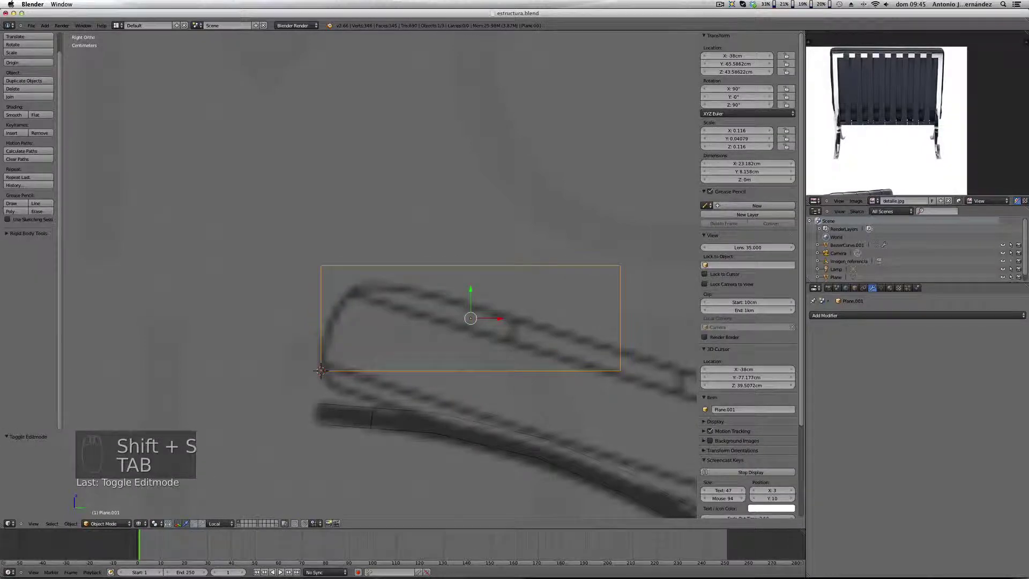
pyautogui.click(155, 524)
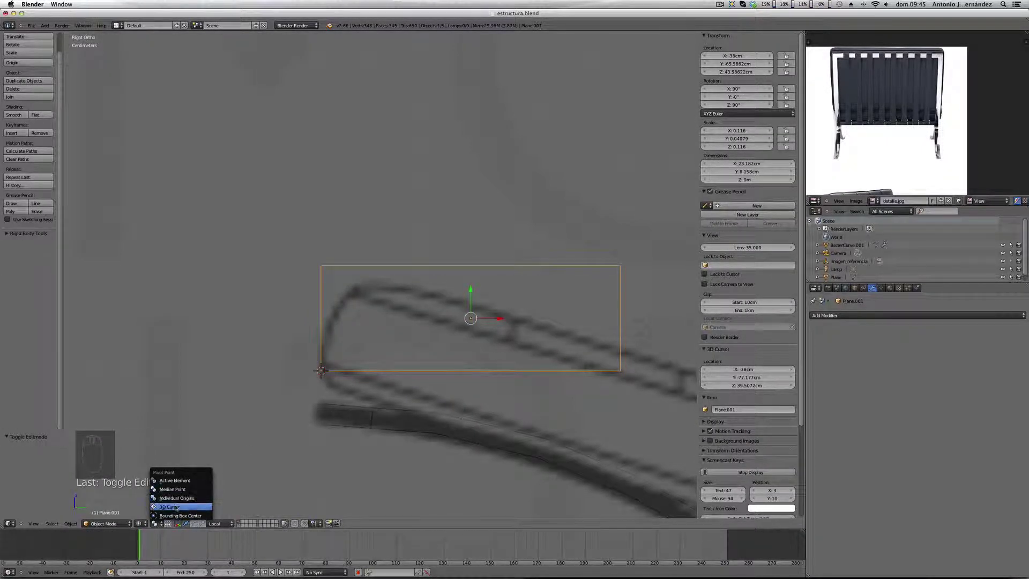
pyautogui.click(176, 507)
# Step: Scale the plane uniformly to about 57 cm long and rotate it about 17.3° to follow the seat's slope
pyautogui.scroll(-5, 561, 360)
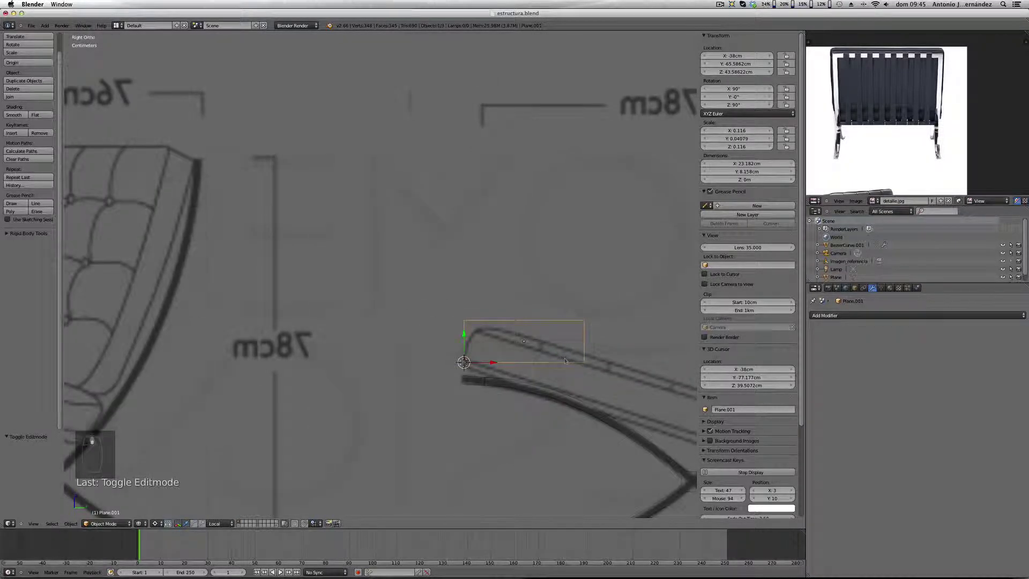
pyautogui.keyDown('shift'); pyautogui.moveTo(565, 360); pyautogui.dragTo(385, 339, button='middle'); pyautogui.keyUp('shift')
pyautogui.press('s')
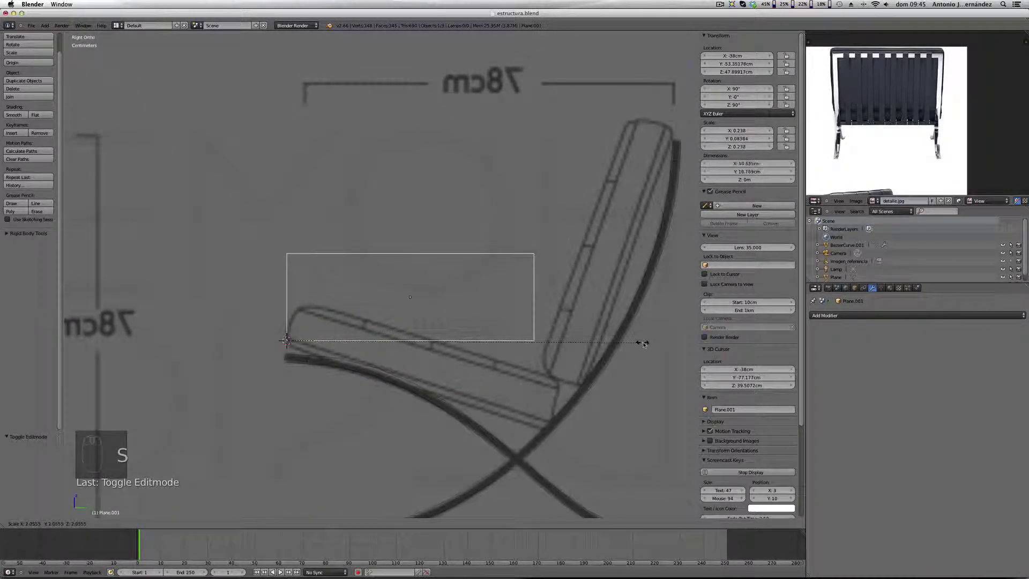
pyautogui.click(52, 361)
pyautogui.press('r')
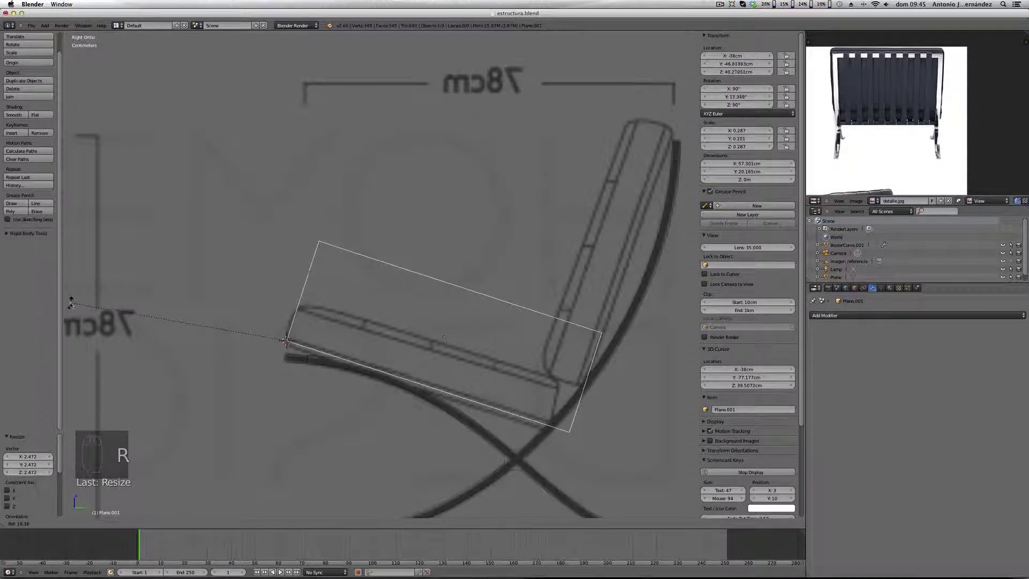
pyautogui.click(71, 309)
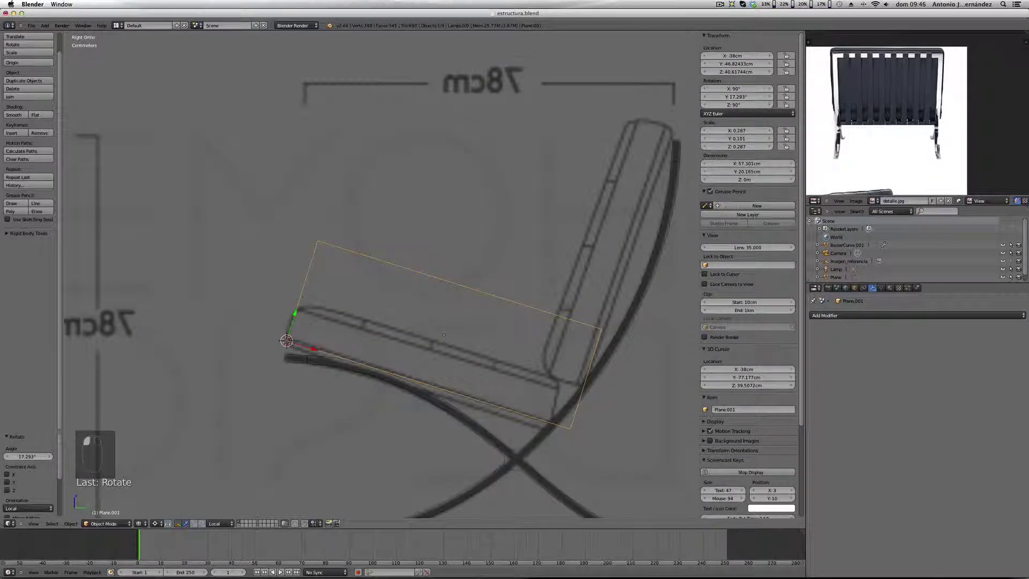
# Step: Scale the plane along its local axes to about 8.4 cm in Y and 53.3 cm in X to match the drawn cushion
pyautogui.press('s')
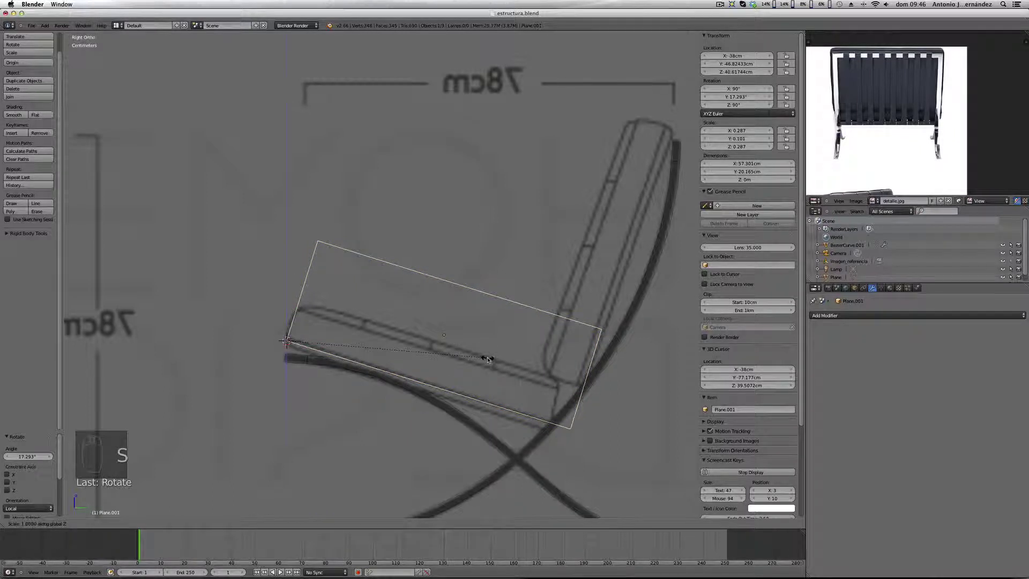
pyautogui.press('s')
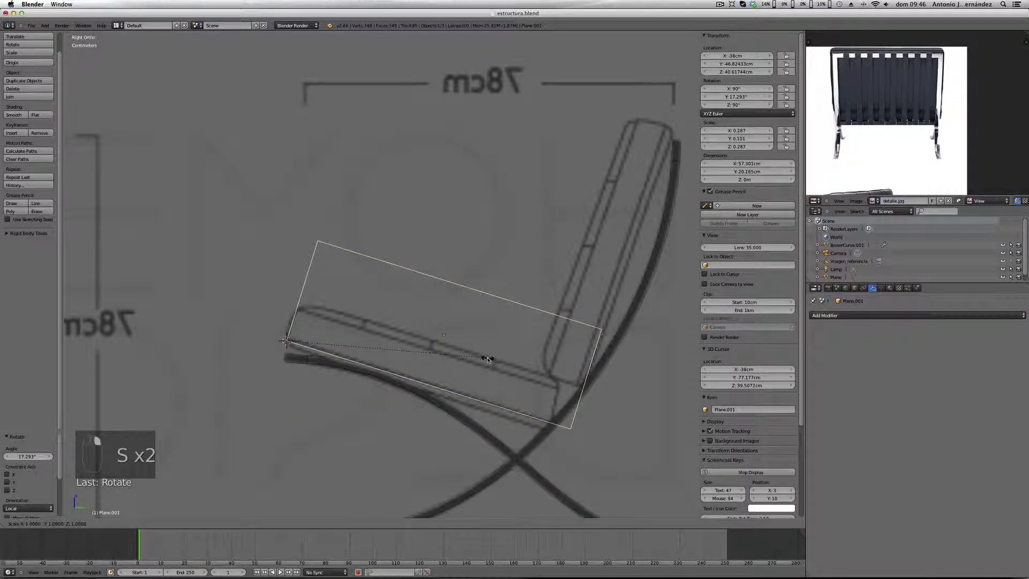
pyautogui.press('y')
pyautogui.press('y')
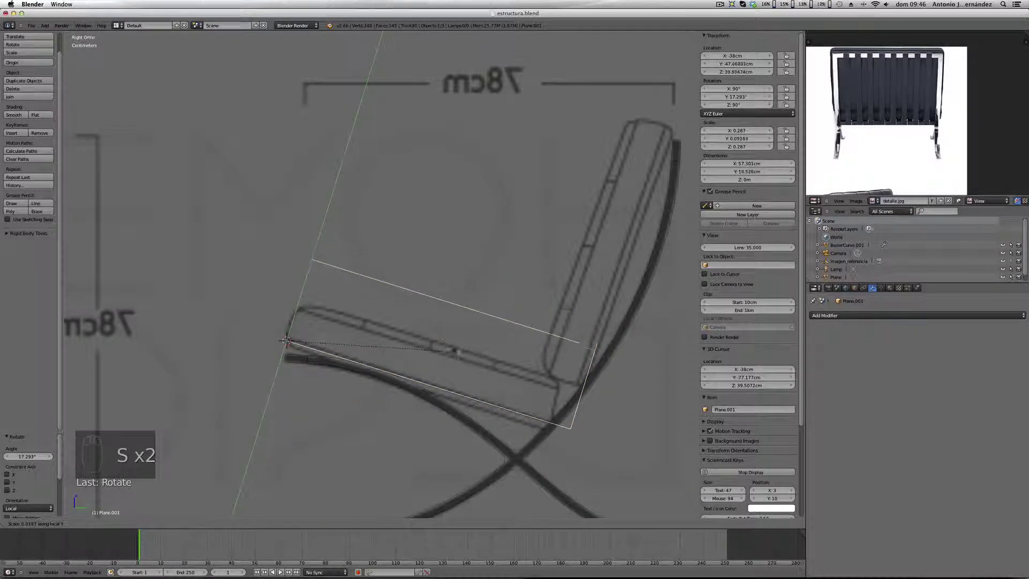
pyautogui.click(368, 365)
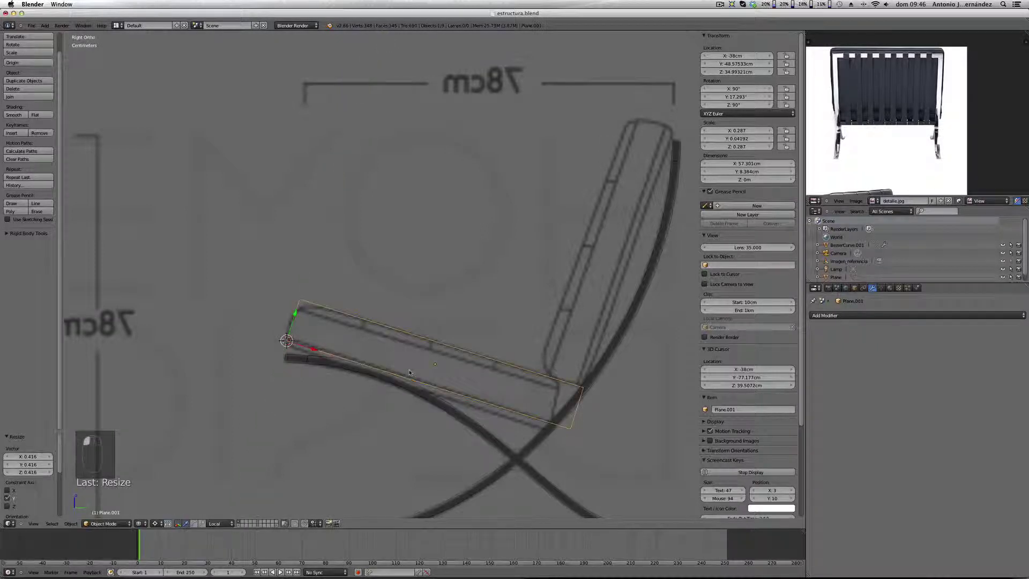
pyautogui.press('s')
pyautogui.press('x')
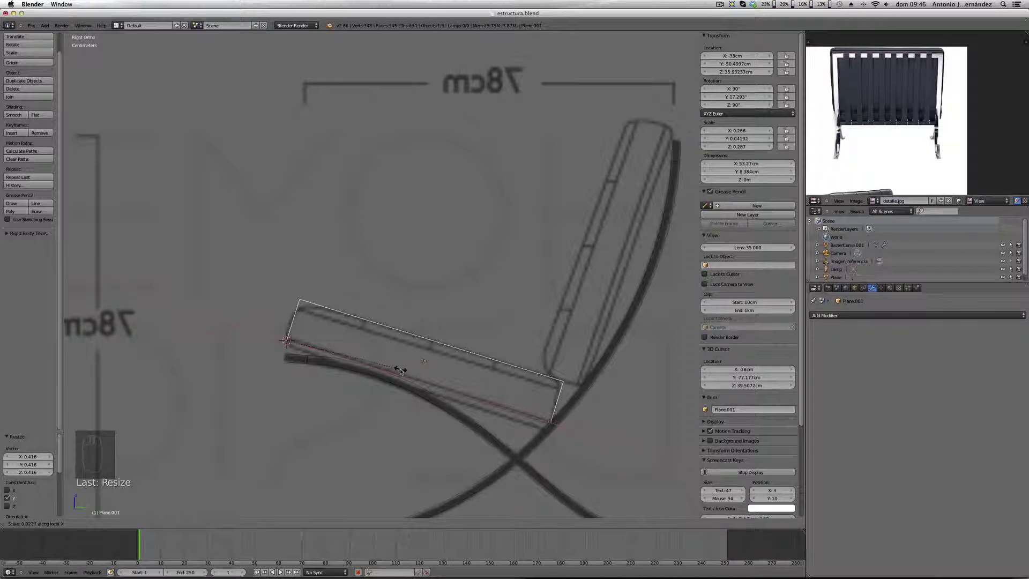
pyautogui.click(401, 370)
# Step: Reduce the plane's tilt to about 11.6° and shift it along its local Y axis to rest on the frame's front end
pyautogui.scroll(4, 401, 370)
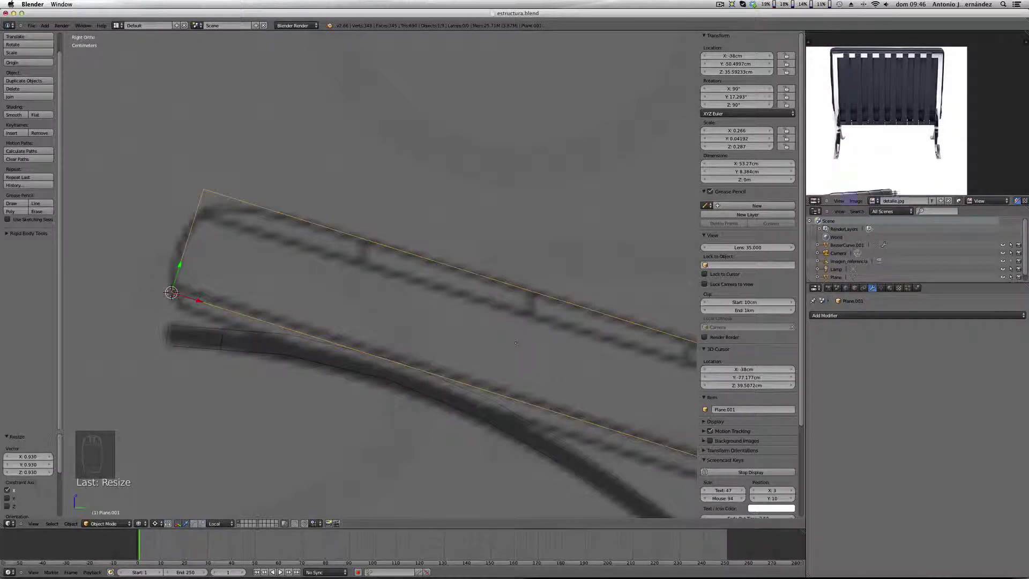
pyautogui.scroll(-3, 911, 123)
pyautogui.scroll(4, 921, 133)
pyautogui.scroll(2, 925, 115)
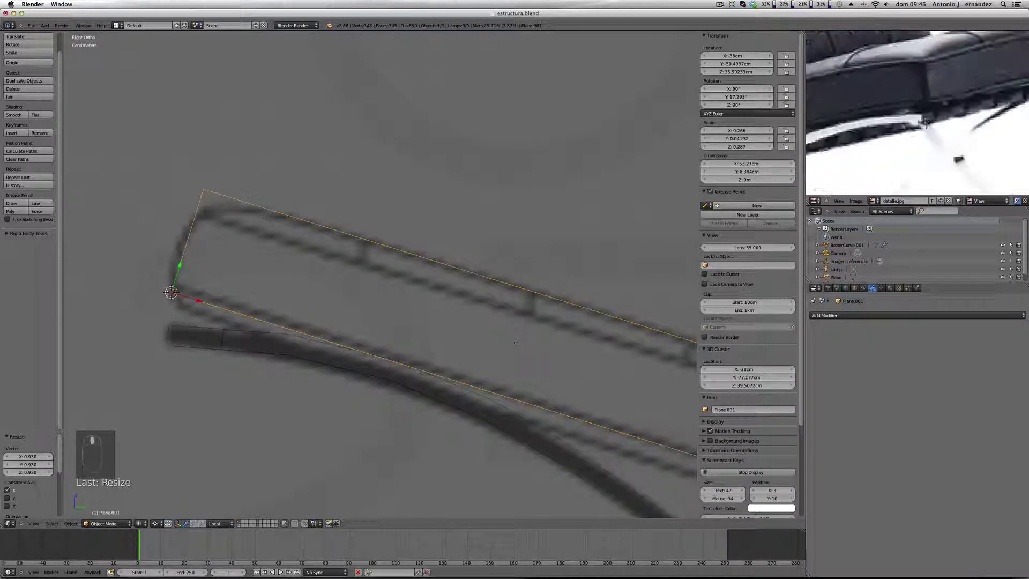
pyautogui.scroll(-4, 567, 284)
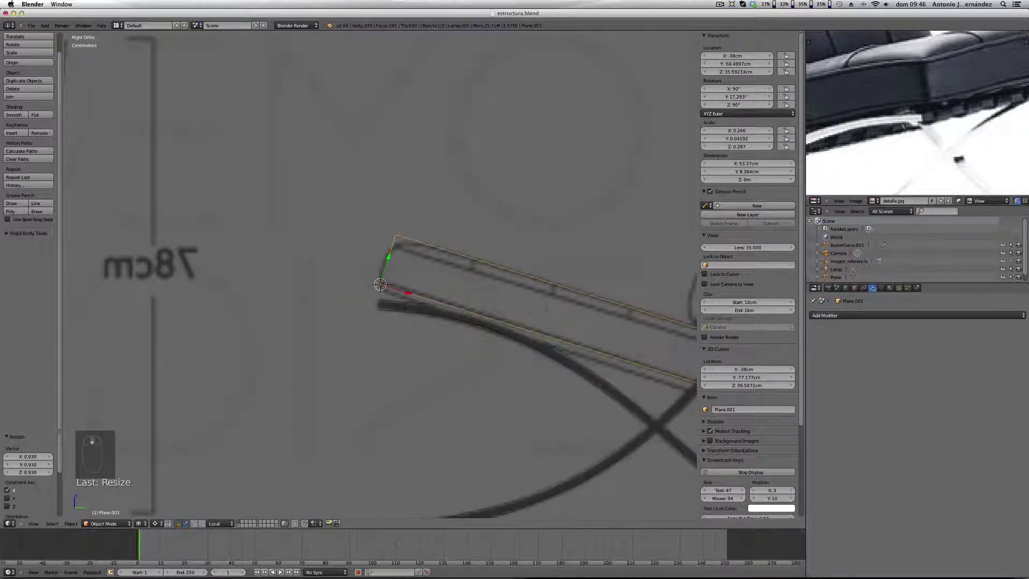
pyautogui.scroll(-3, 545, 324)
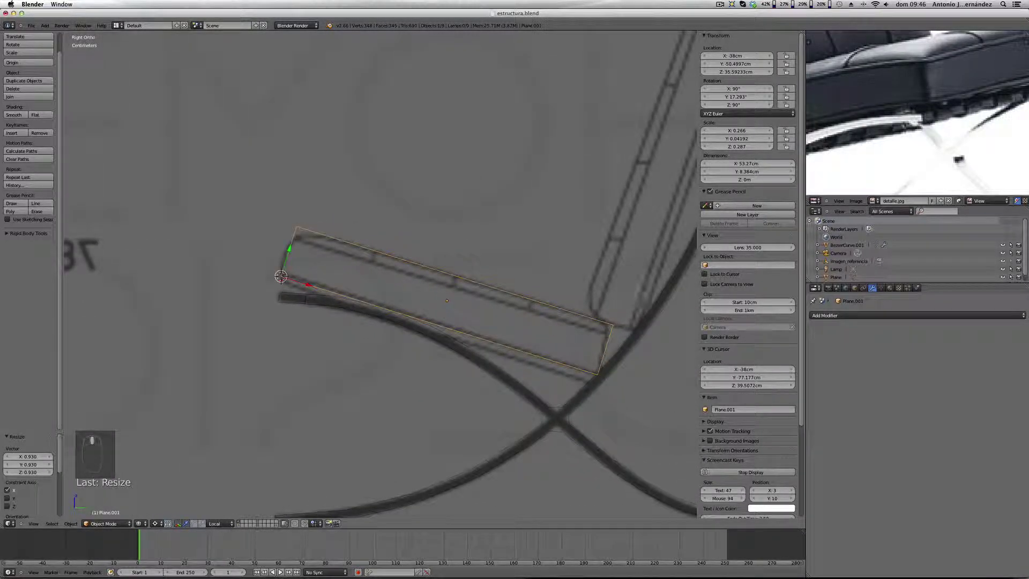
pyautogui.press('r')
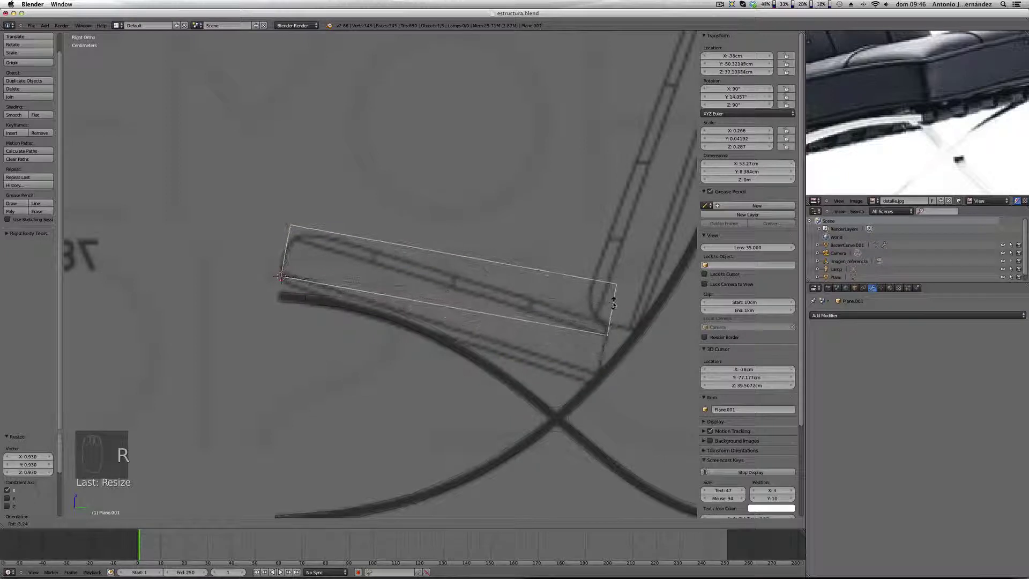
pyautogui.click(611, 300)
pyautogui.moveTo(287, 249); pyautogui.dragTo(285, 262)
pyautogui.press('r')
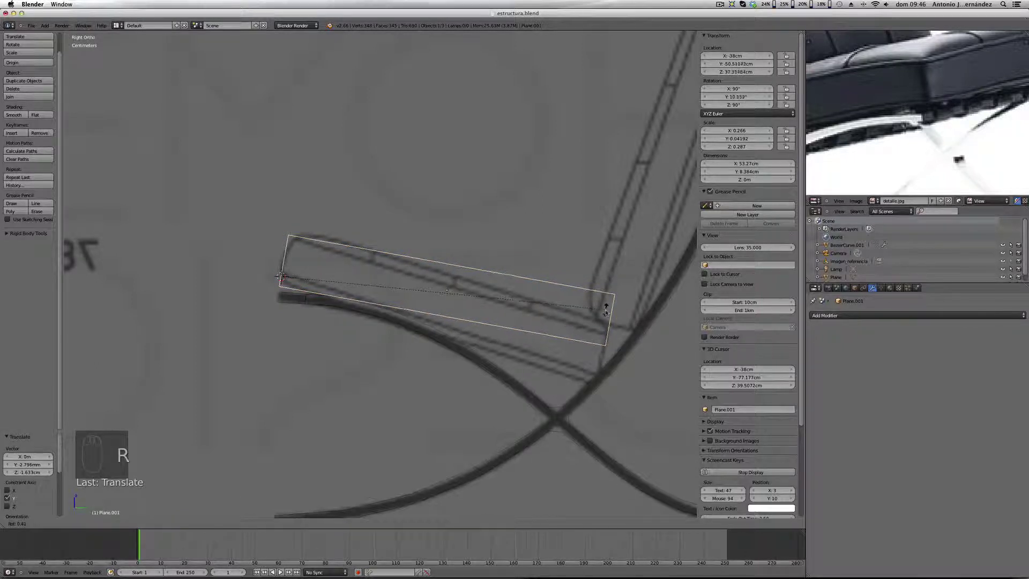
pyautogui.click(604, 320)
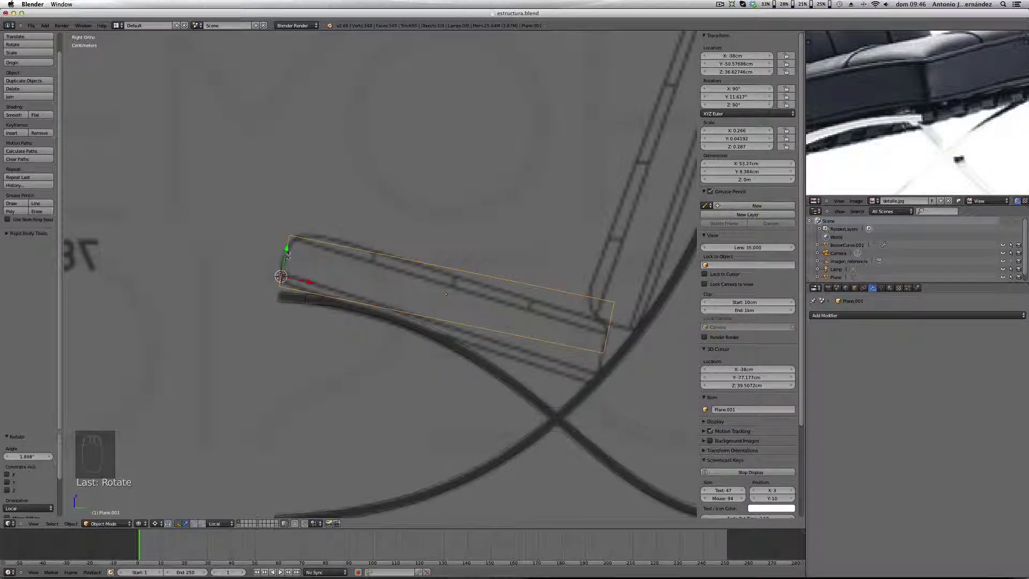
pyautogui.moveTo(287, 256); pyautogui.dragTo(288, 251)
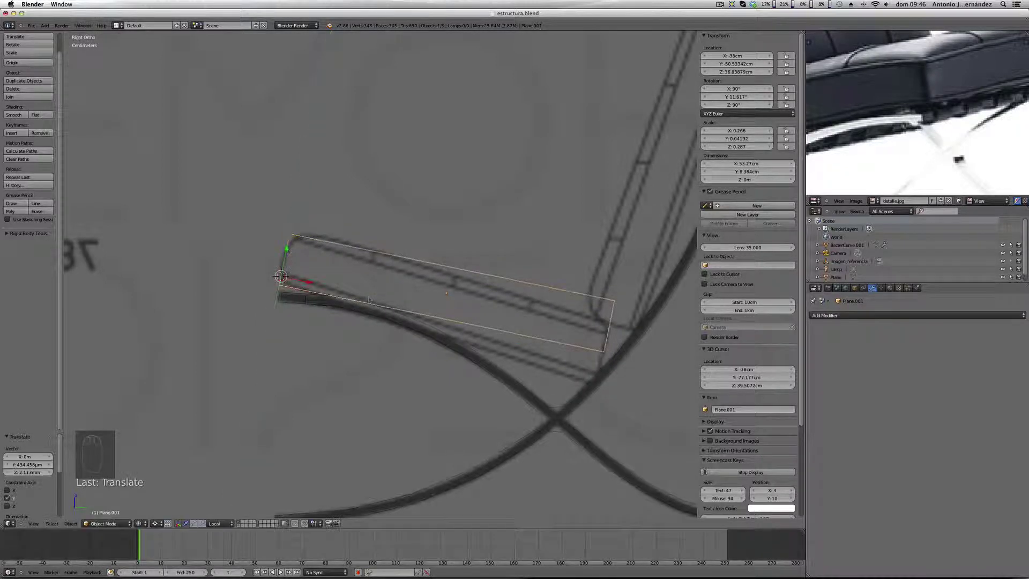
# Step: Lengthen the plane along its local X axis to about 55.3 cm so it reaches the frame's rear curve
pyautogui.scroll(3, 392, 319)
pyautogui.scroll(-3, 426, 290)
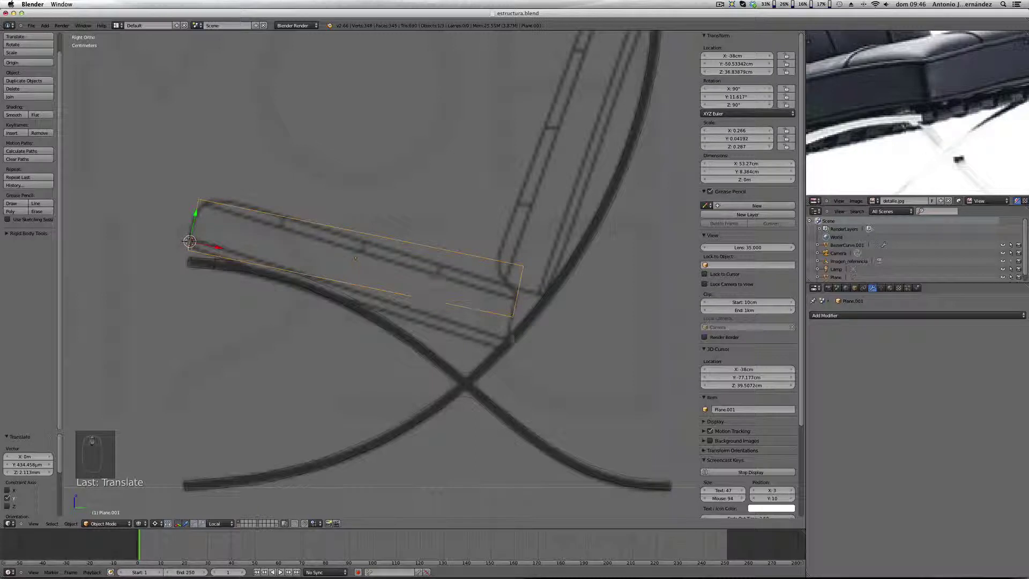
pyautogui.press('s')
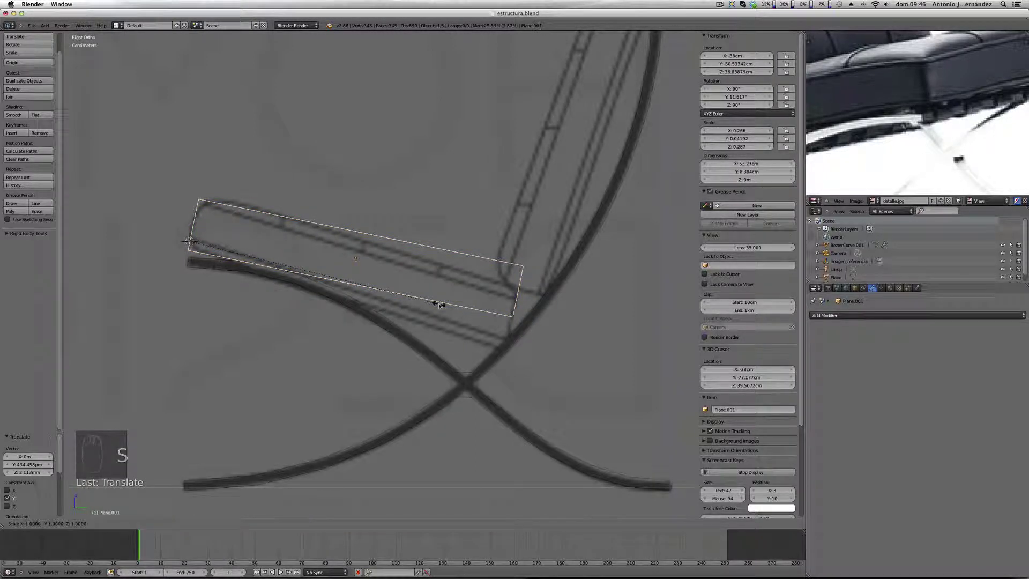
pyautogui.press('x')
pyautogui.press('x')
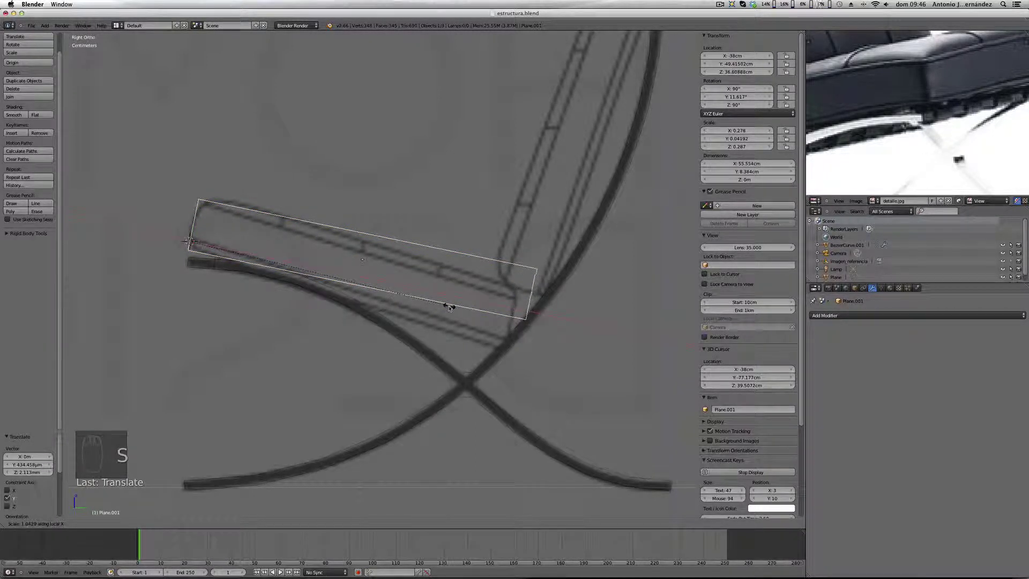
pyautogui.click(450, 308)
# Step: Sketch two short grease pencil marks across the frame's curve behind the seat, compare with the reference photo, and erase them
pyautogui.scroll(5, 538, 316)
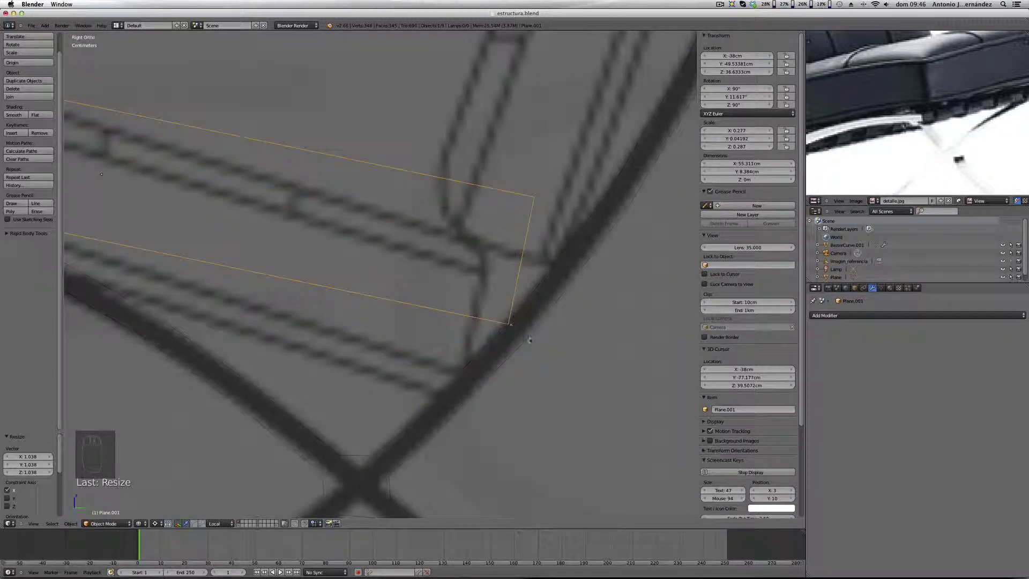
pyautogui.moveTo(505, 319); pyautogui.dragTo(525, 353)
pyautogui.moveTo(542, 276); pyautogui.dragTo(573, 320)
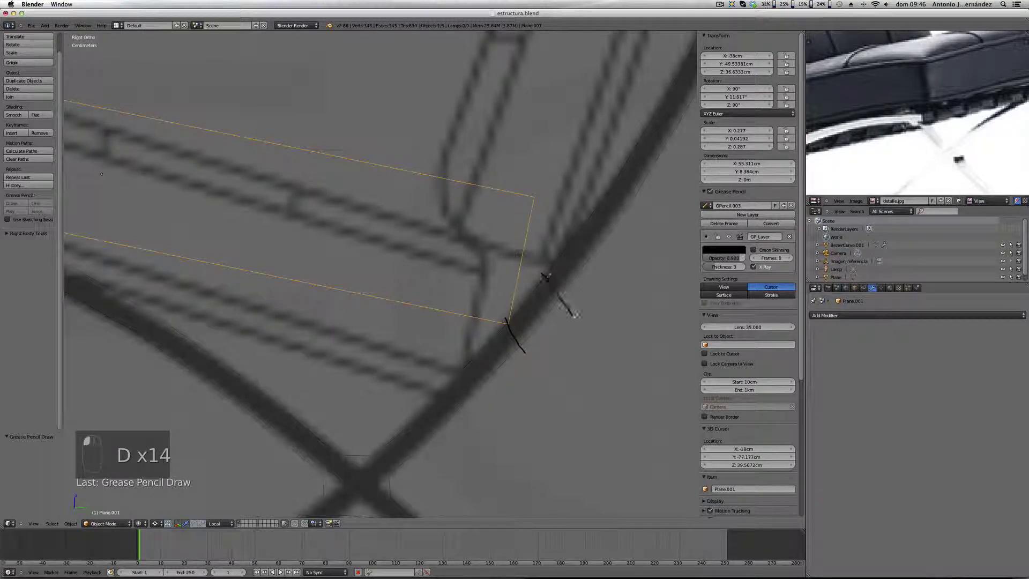
pyautogui.scroll(-4, 559, 342)
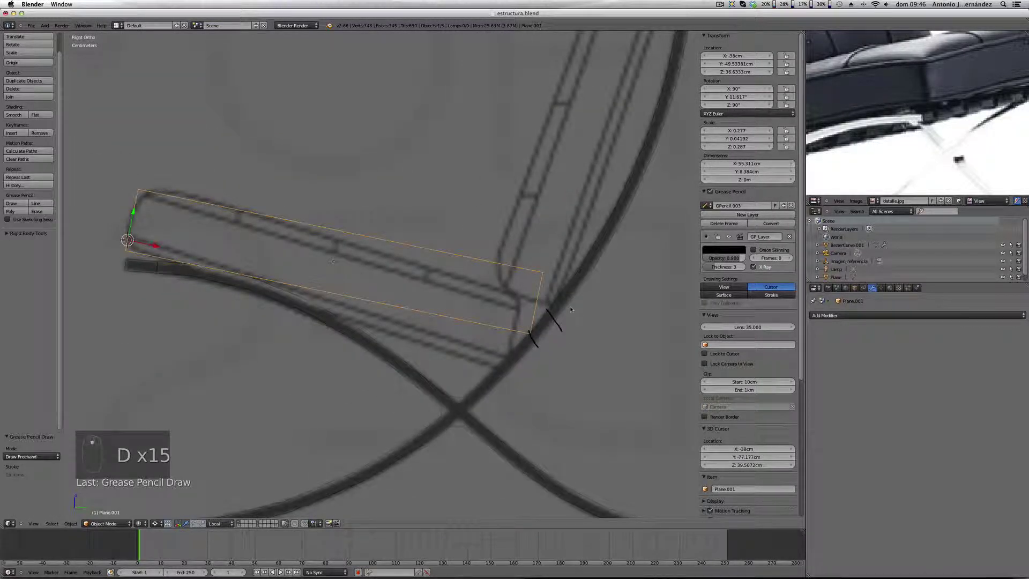
pyautogui.scroll(-3, 929, 117)
pyautogui.moveTo(905, 124); pyautogui.dragTo(904, 139, button='middle')
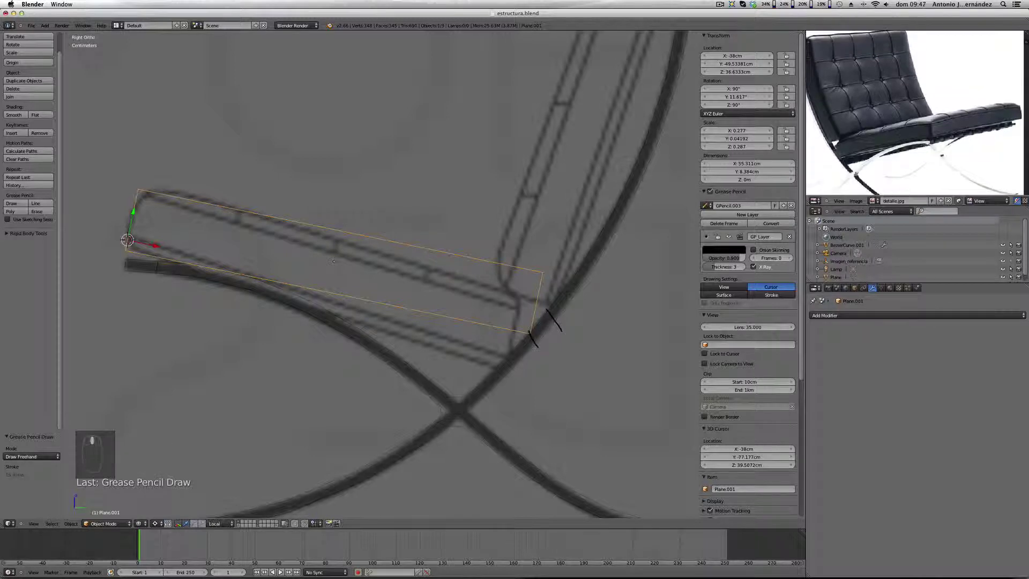
pyautogui.press('d')
pyautogui.moveTo(556, 321); pyautogui.dragTo(551, 309, button='right')
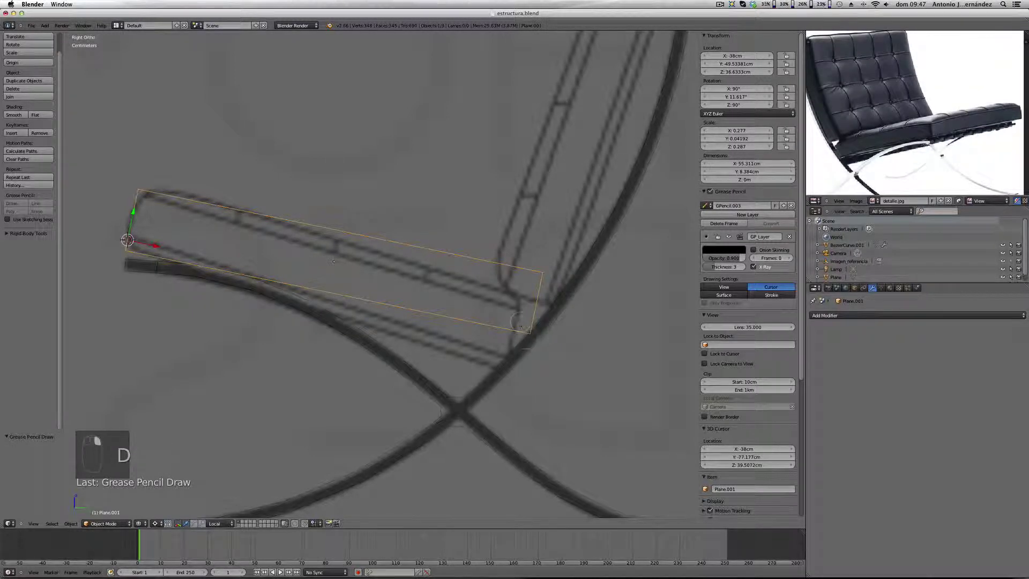
# Step: Switch the transform pivot point away from the 3D cursor
pyautogui.press('Tab')
pyautogui.press('Tab')
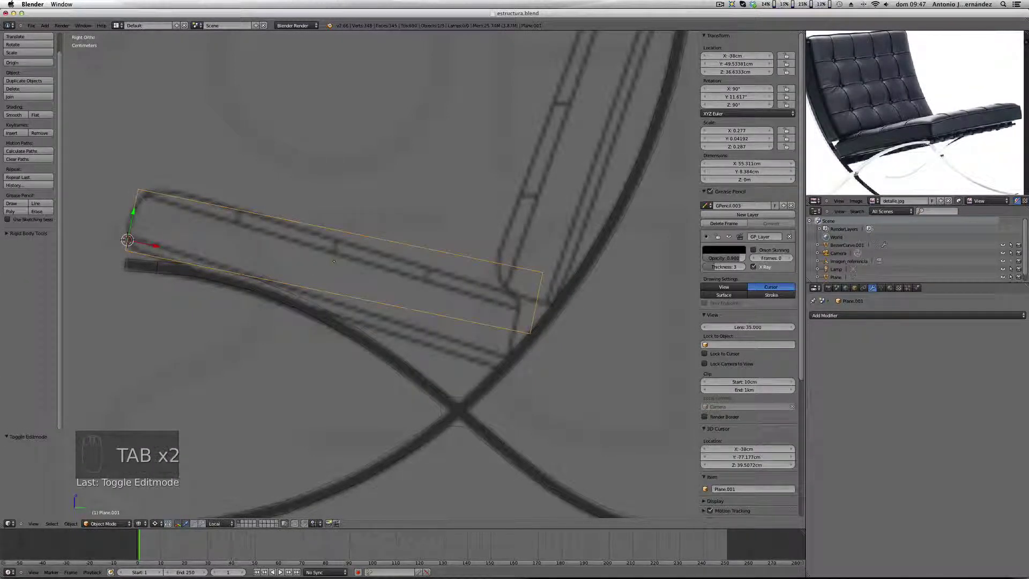
pyautogui.click(155, 524)
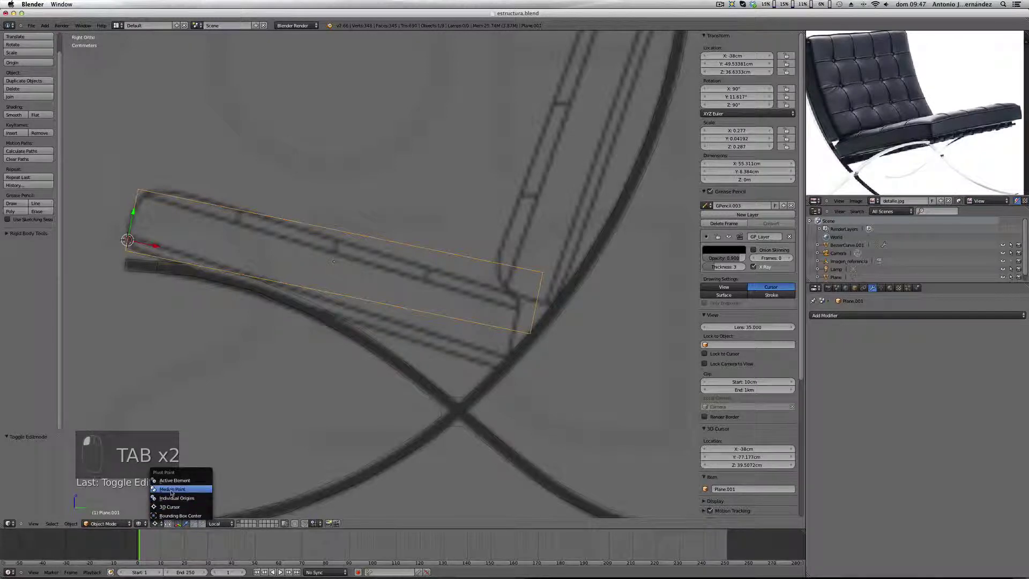
pyautogui.click(168, 499)
# Step: Edge-slide the rear curve's cross-section loop down the frame to where the cushion plane's lower rear corner meets it
pyautogui.rightClick(615, 236)
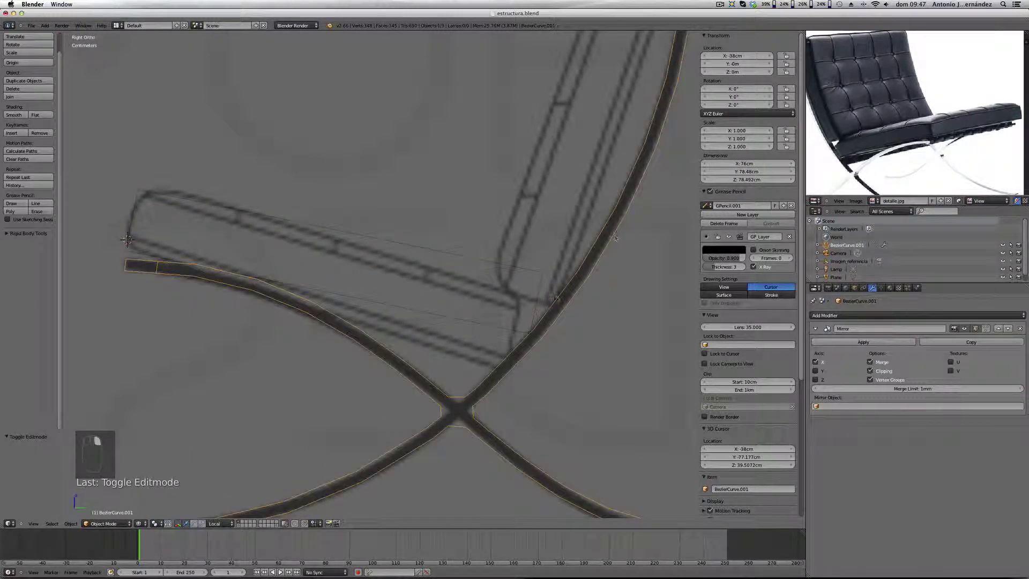
pyautogui.press('Tab')
pyautogui.scroll(3, 547, 322)
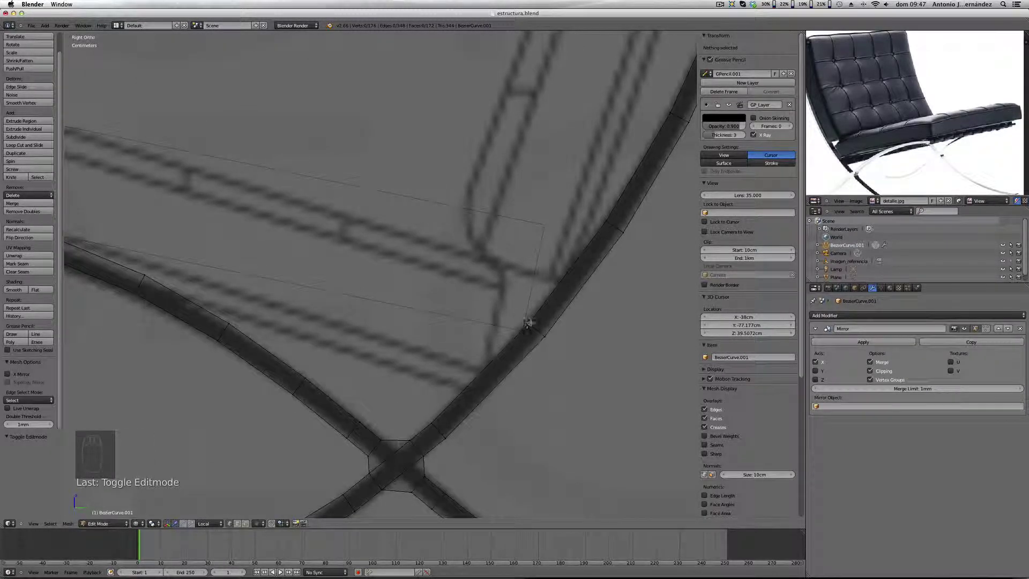
pyautogui.rightClick(535, 327)
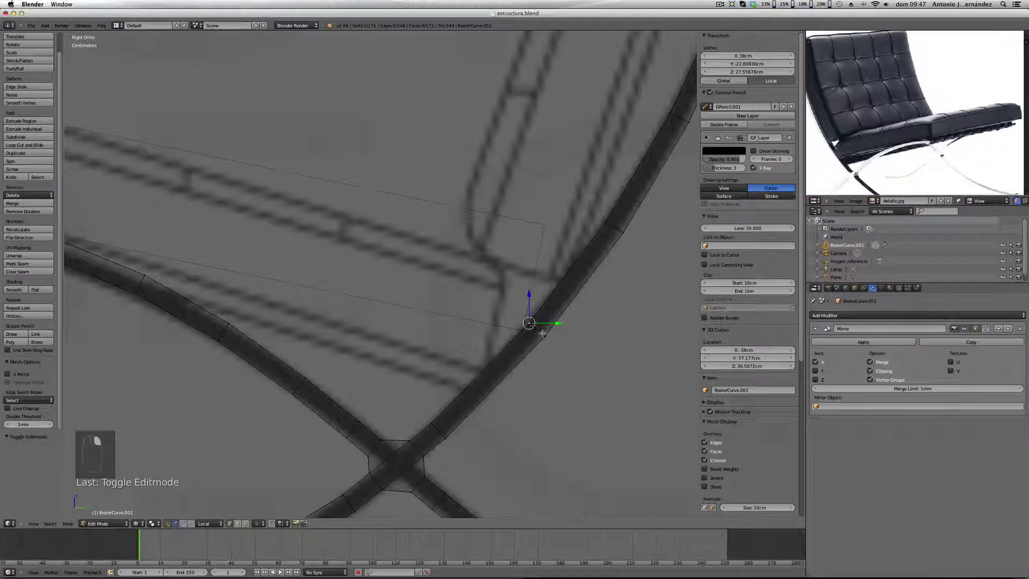
pyautogui.scroll(4, 541, 331)
pyautogui.scroll(-2, 542, 333)
pyautogui.moveTo(542, 333); pyautogui.dragTo(546, 339, button='middle')
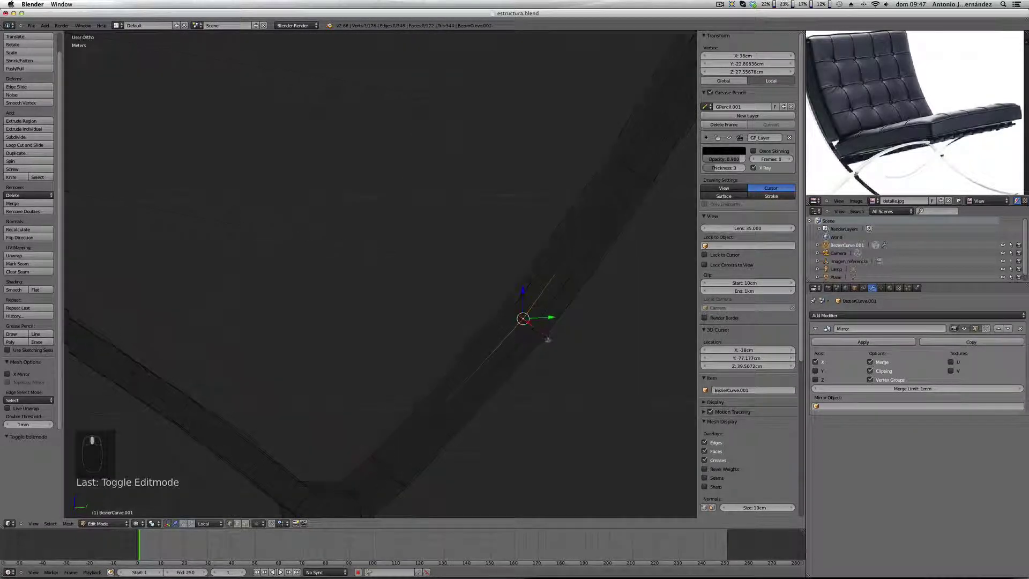
pyautogui.scroll(-4, 528, 326)
pyautogui.press('KP_3')
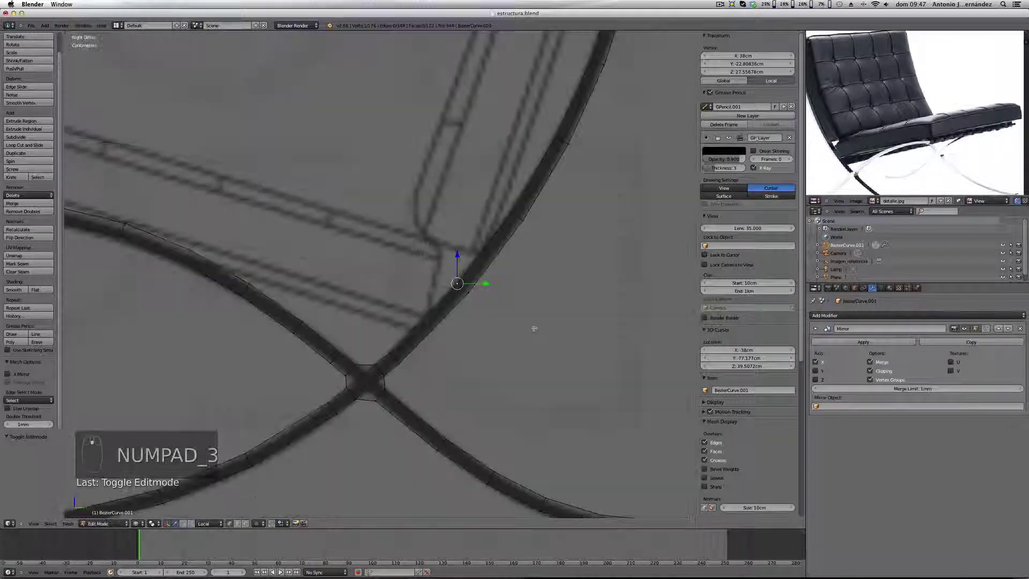
pyautogui.scroll(4, 447, 287)
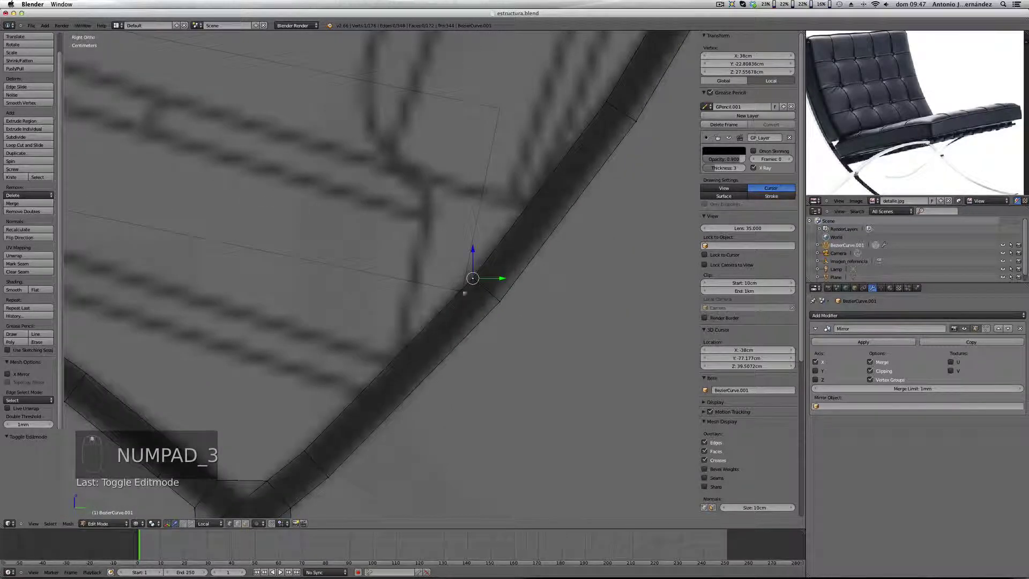
pyautogui.keyDown('alt'); pyautogui.rightClick(496, 293); pyautogui.keyUp('alt')
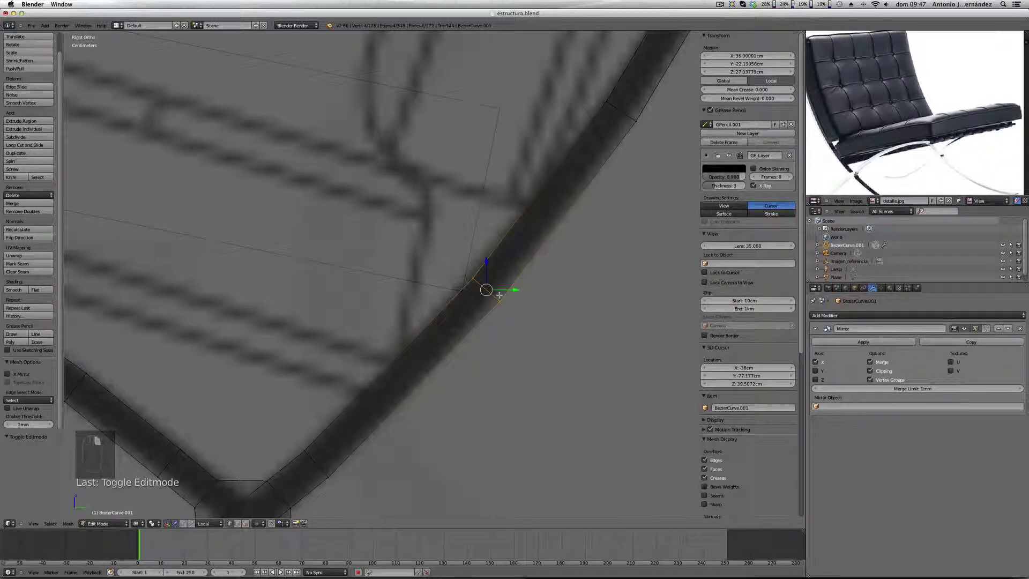
pyautogui.press('g')
pyautogui.press('g')
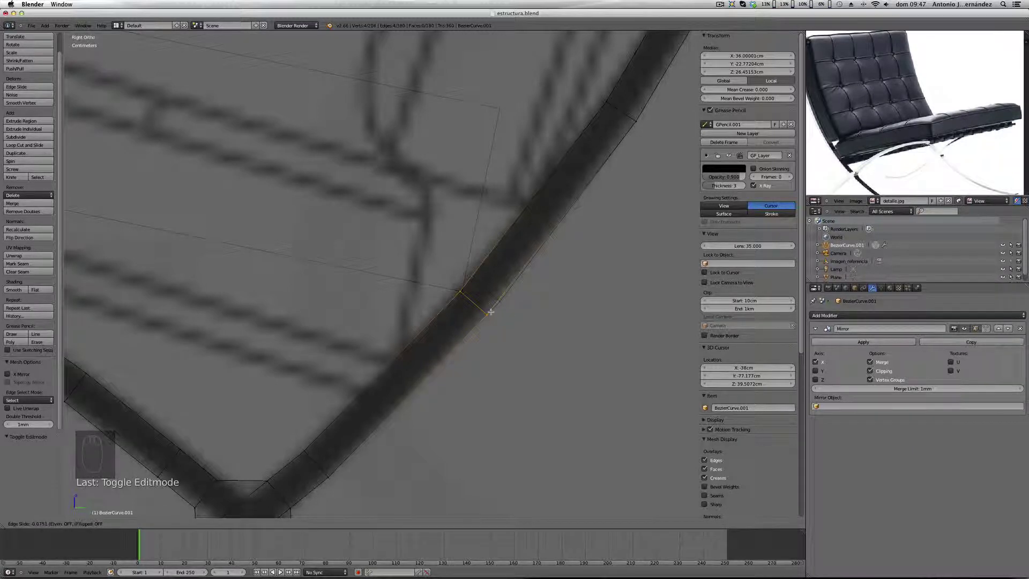
pyautogui.click(490, 311)
pyautogui.scroll(-2, 487, 269)
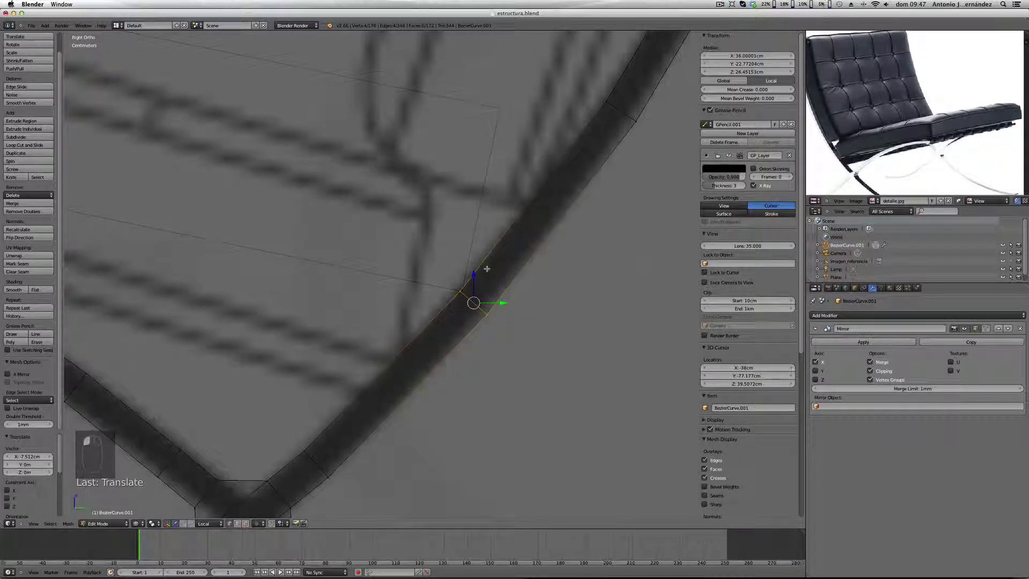
# Step: In solid shading, cut a new edge loop around the frame's rear curve a short distance above the repositioned loop
pyautogui.press('z')
pyautogui.scroll(4, 490, 279)
pyautogui.scroll(-2, 494, 286)
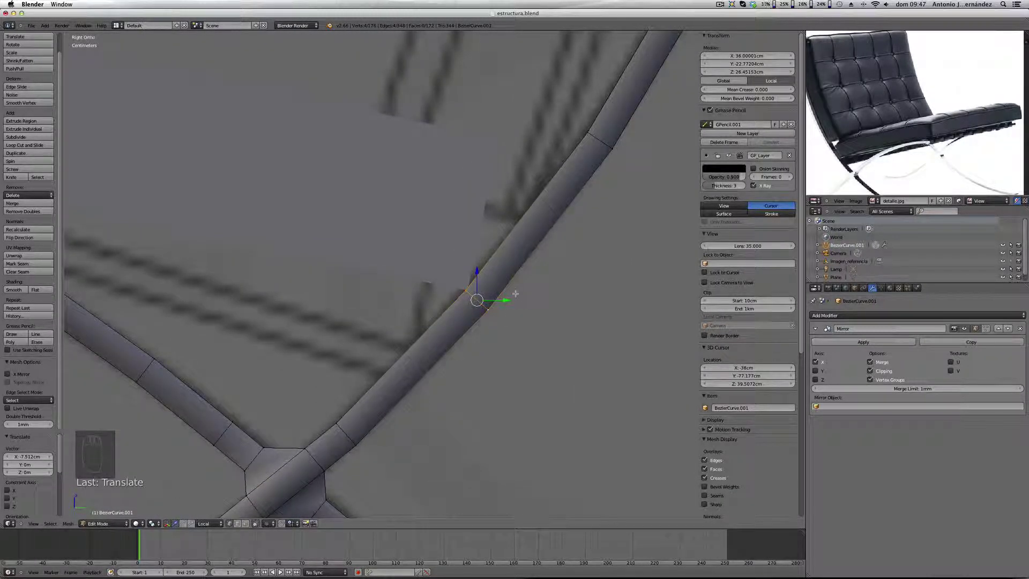
pyautogui.hotkey('ctrl', 'r')
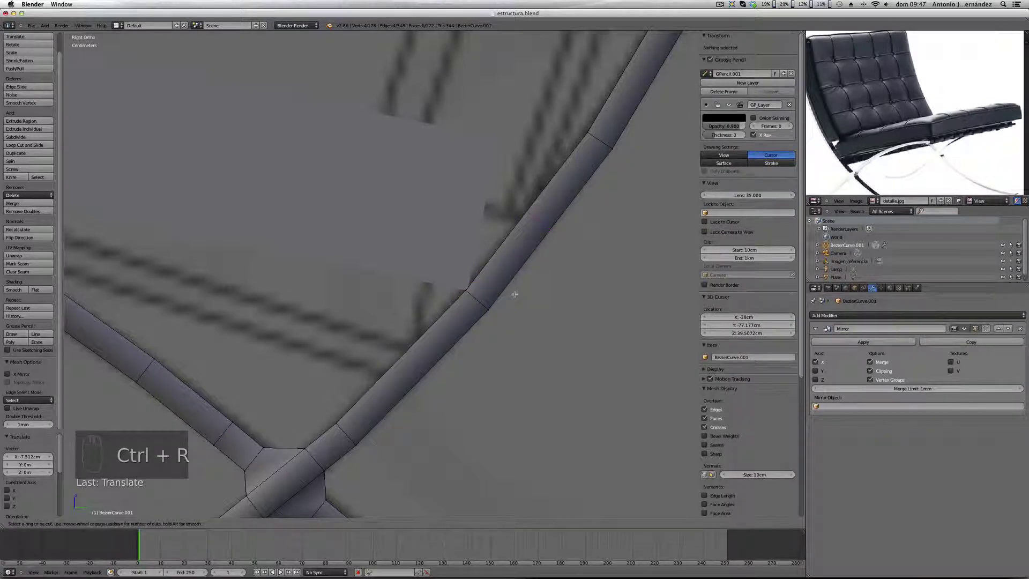
pyautogui.click(506, 302)
pyautogui.click(499, 335)
pyautogui.moveTo(462, 273); pyautogui.dragTo(534, 311, button='middle')
pyautogui.scroll(-3, 569, 314)
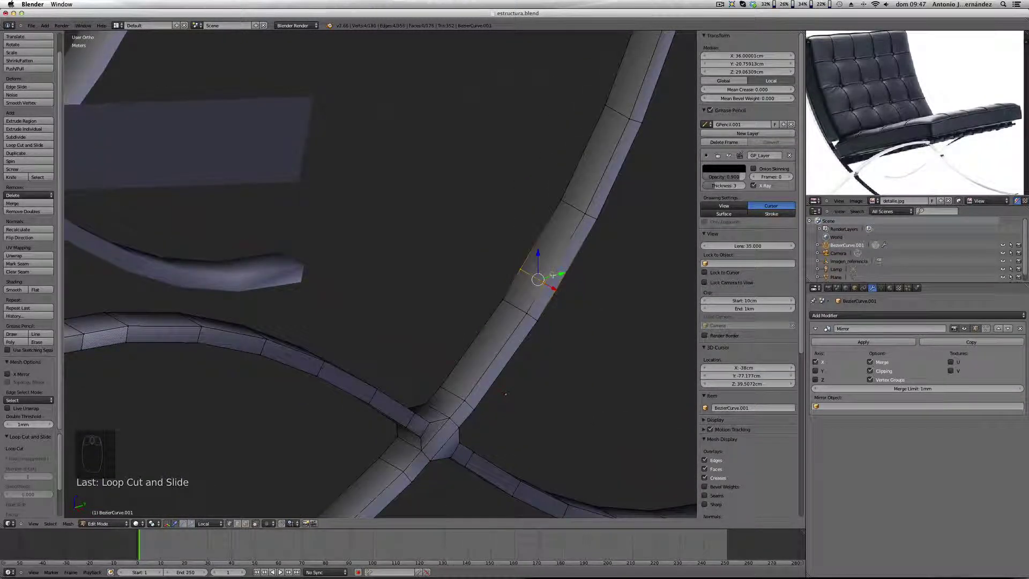
pyautogui.scroll(-1, 558, 291)
pyautogui.moveTo(559, 291); pyautogui.dragTo(526, 273)
pyautogui.hotkey('ctrl', 'z')
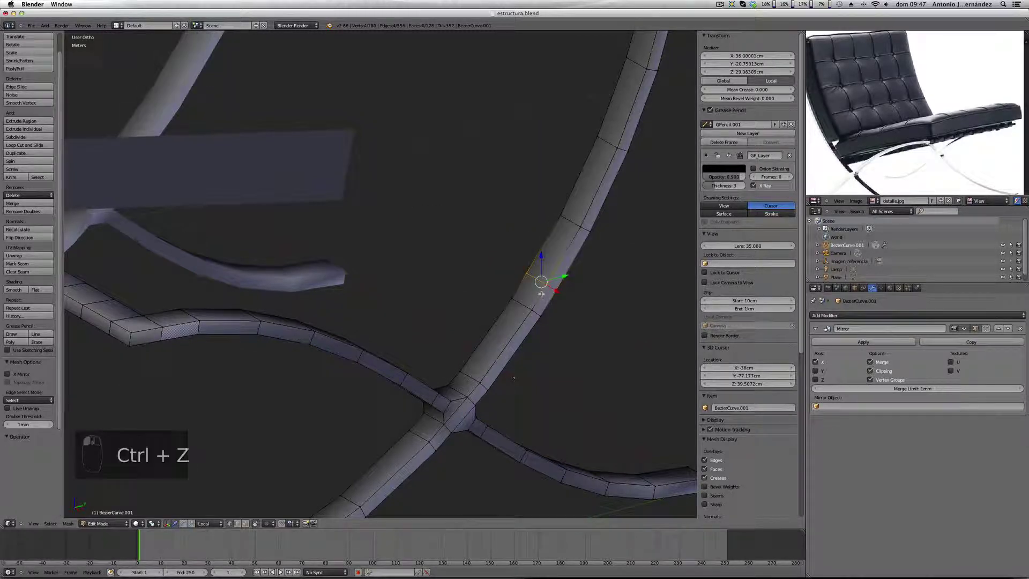
# Step: View the frame from its inner side and switch the mesh to face selection
pyautogui.moveTo(404, 315); pyautogui.dragTo(529, 305, button='middle')
pyautogui.hotkey('ctrl', 'Tab')
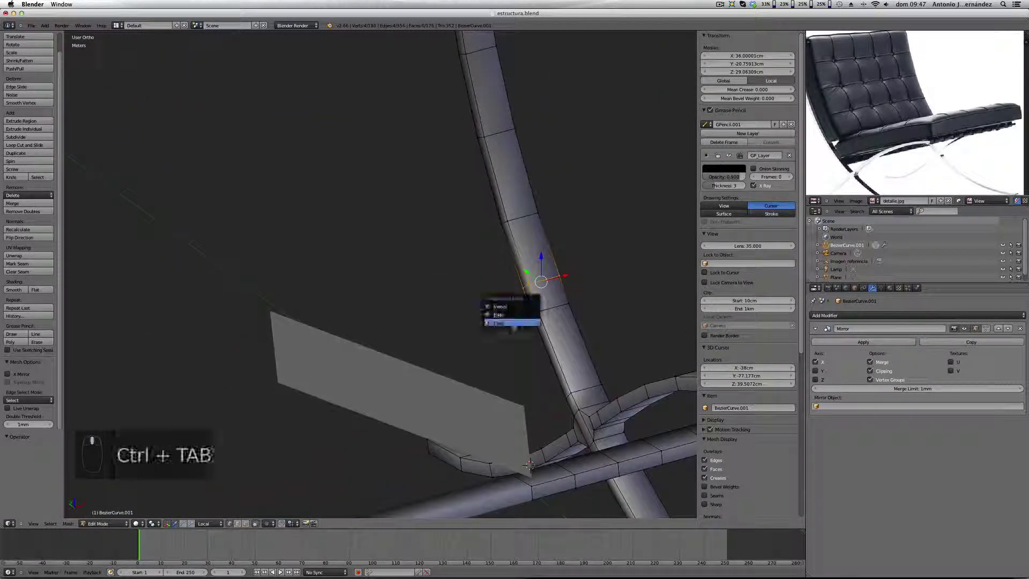
pyautogui.click(510, 320)
pyautogui.hotkey('ctrl', 'Tab')
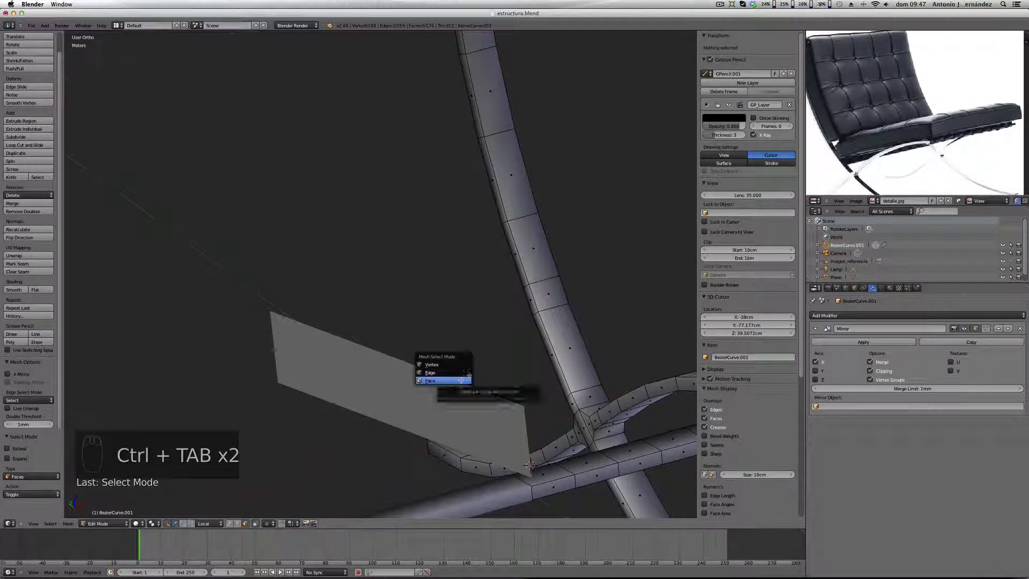
# Step: Leave the frame's mesh editing and delete the cushion plane from the scene
pyautogui.press('Tab')
pyautogui.rightClick(405, 413)
pyautogui.press('x')
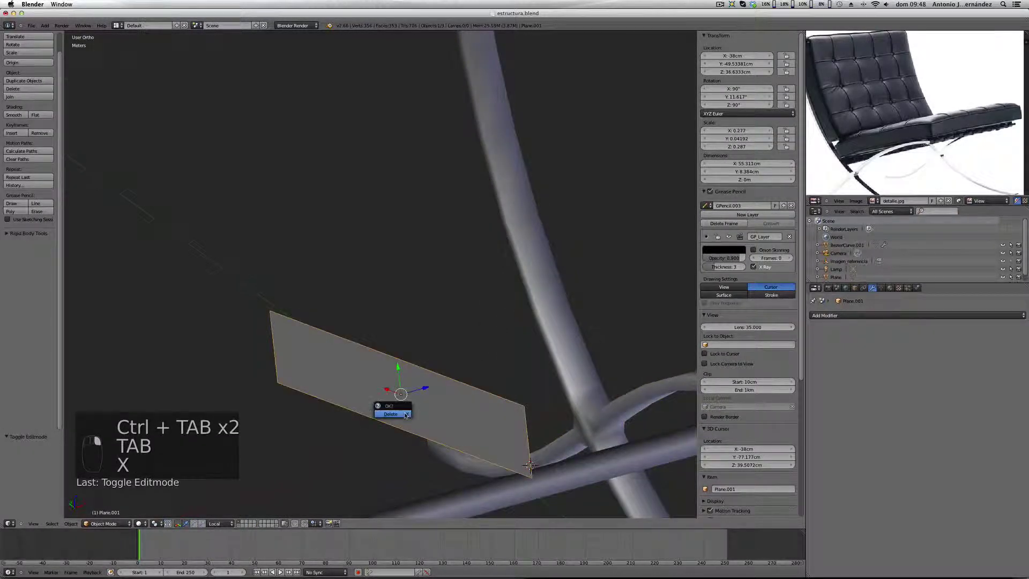
pyautogui.click(403, 415)
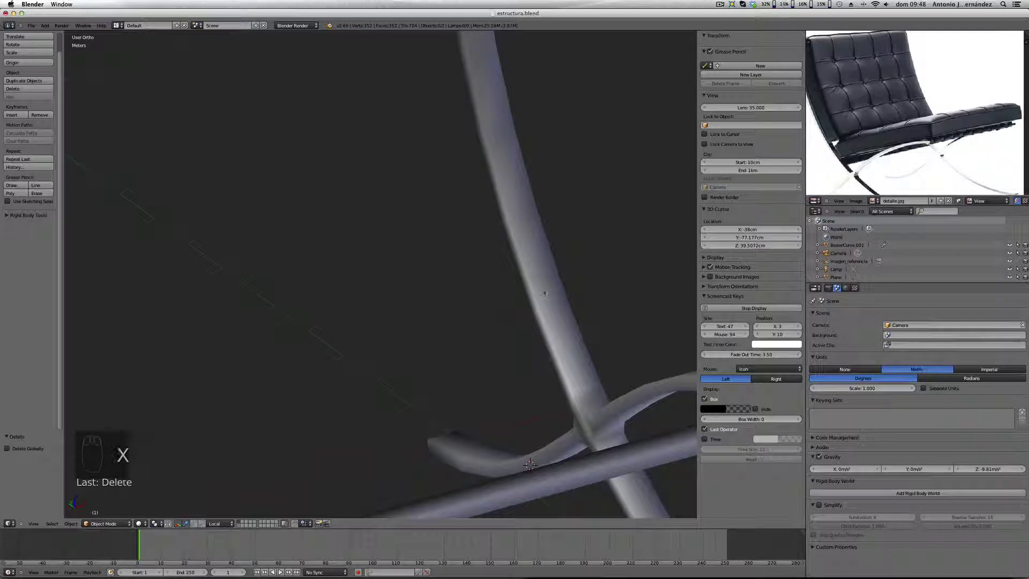
# Step: Extrude the rear curve's inner face between the two close edge loops to the mirror centre, forming a crossbar
pyautogui.rightClick(528, 301)
pyautogui.press('Tab')
pyautogui.rightClick(530, 301)
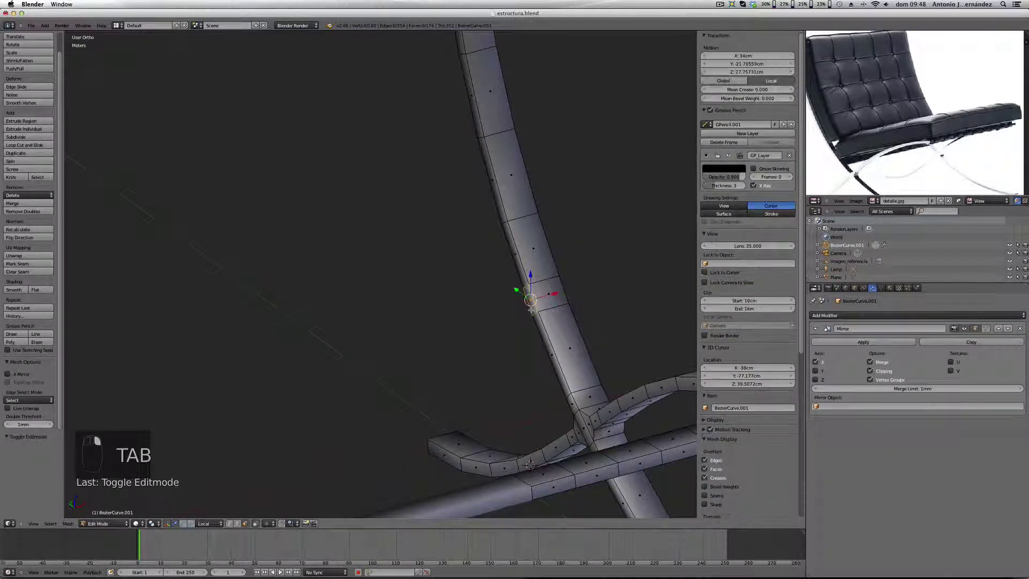
pyautogui.scroll(-6, 529, 301)
pyautogui.press('e')
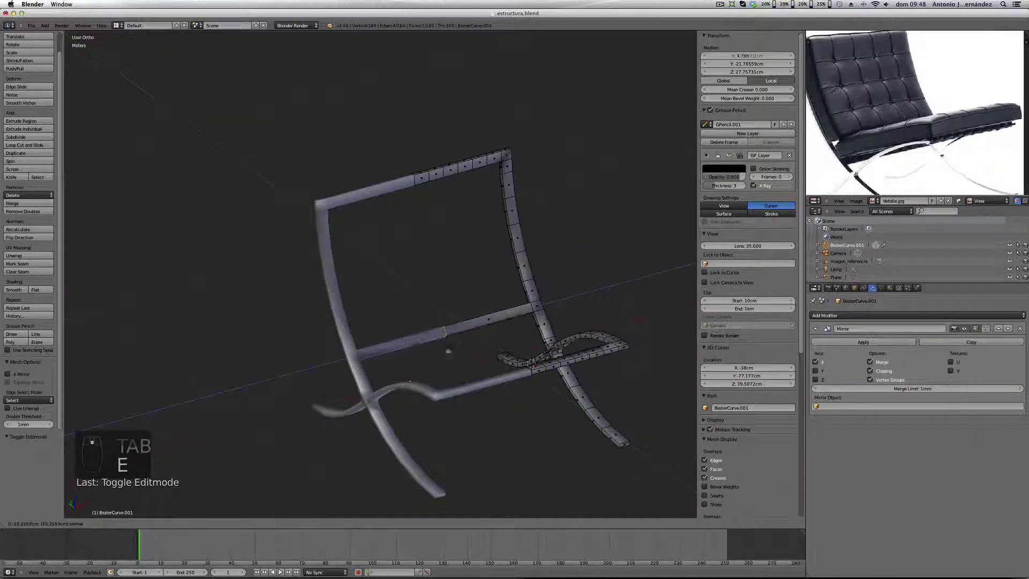
pyautogui.click(427, 355)
pyautogui.moveTo(507, 331); pyautogui.dragTo(461, 337, button='middle')
# Step: Delete the cap face left inside the crossbar at the mirror centre
pyautogui.scroll(8, 442, 334)
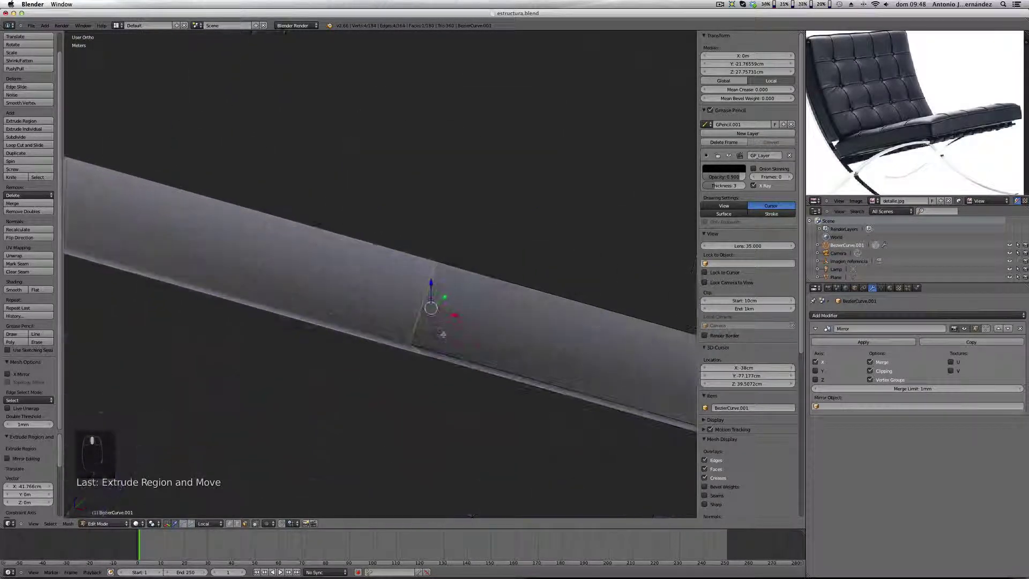
pyautogui.press('z')
pyautogui.press('x')
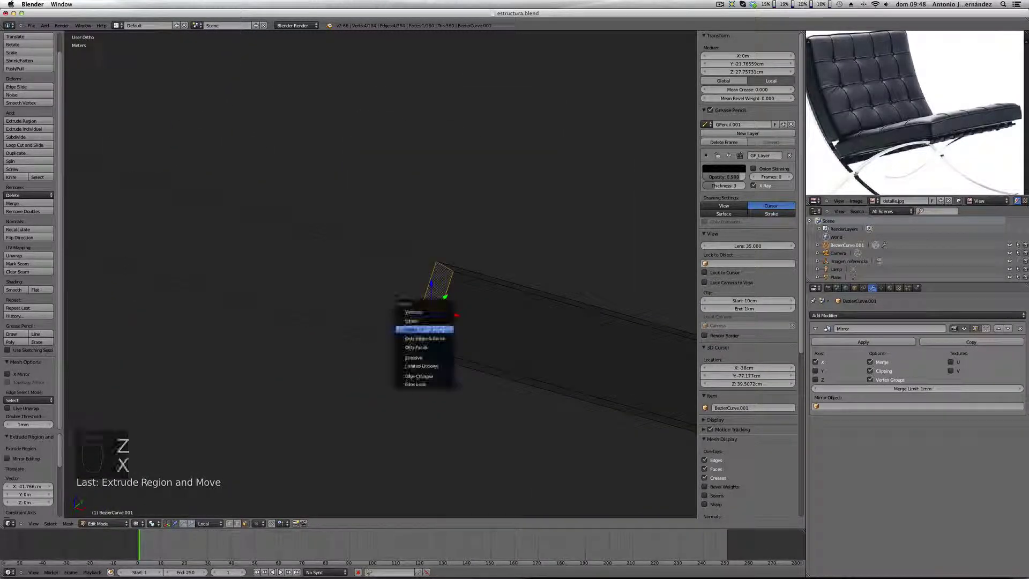
pyautogui.click(443, 329)
pyautogui.press('Tab')
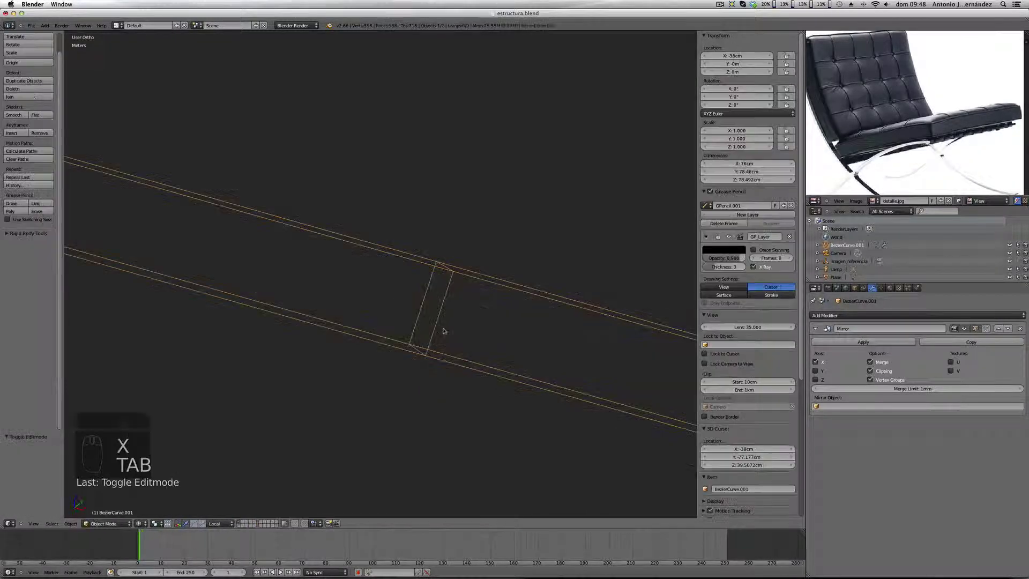
pyautogui.press('z')
pyautogui.scroll(-5, 444, 330)
pyautogui.press('Tab')
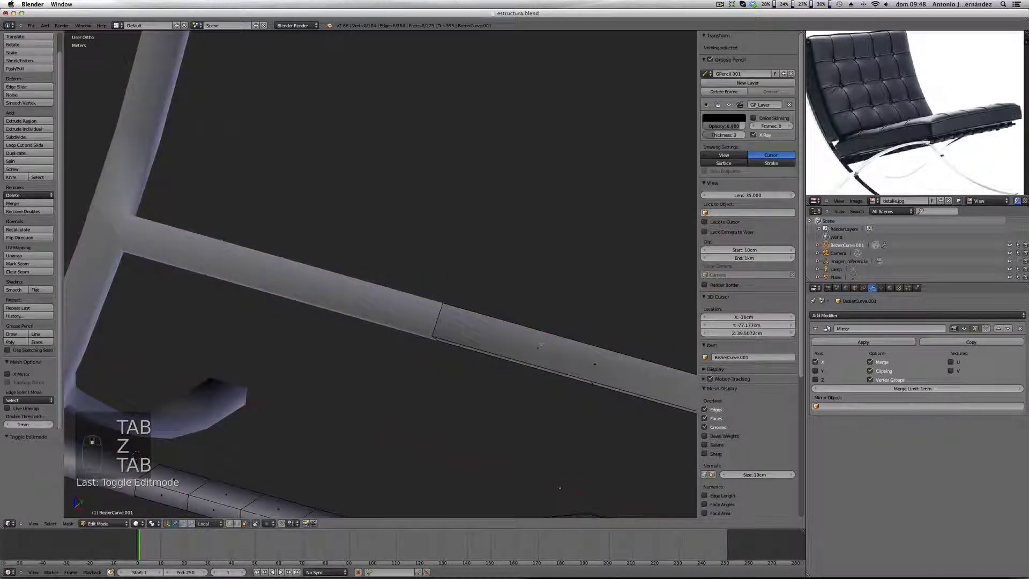
# Step: Divide the new crossbar half with five evenly spaced edge loops and clear the selection
pyautogui.moveTo(517, 343)
pyautogui.mouseDown(button='middle')
pyautogui.moveTo(426, 270)
pyautogui.moveTo(461, 301)
pyautogui.moveTo(515, 306)
pyautogui.mouseUp(button='middle')
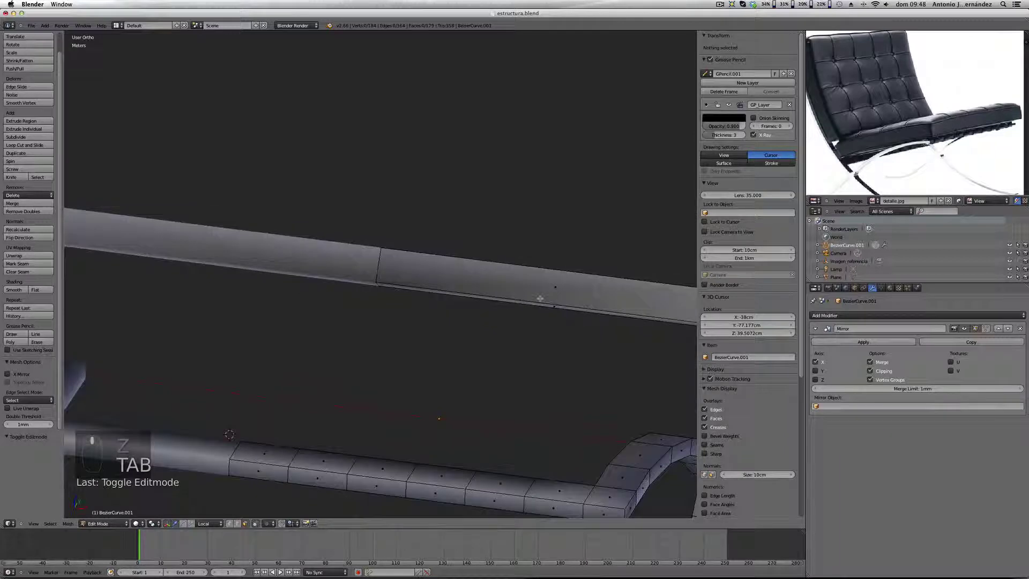
pyautogui.rightClick(541, 299)
pyautogui.hotkey('ctrl', 'r')
pyautogui.scroll(2, 540, 298)
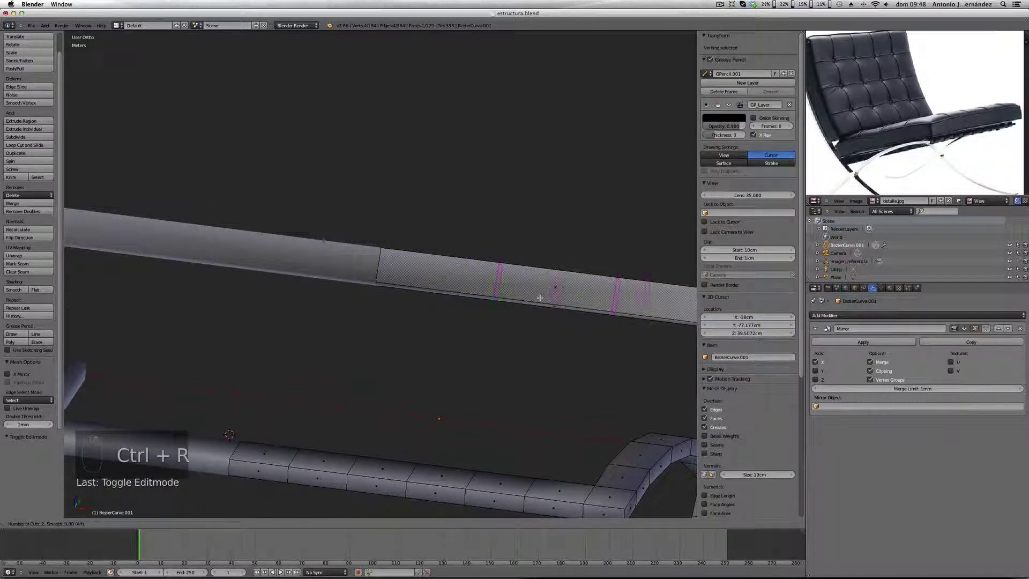
pyautogui.scroll(1, 540, 298)
pyautogui.click(540, 298)
pyautogui.click(540, 298)
pyautogui.scroll(-7, 540, 297)
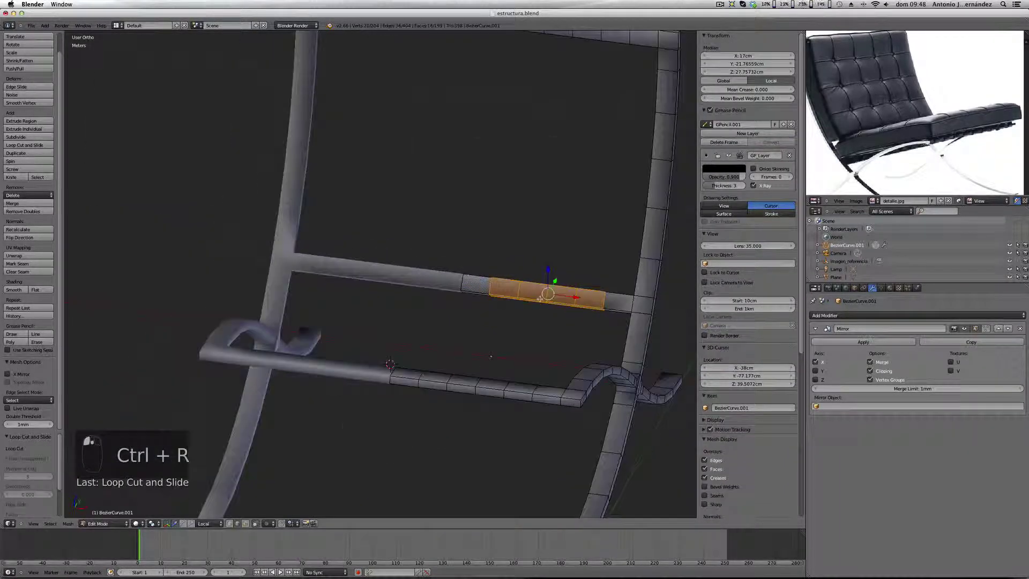
pyautogui.keyDown('shift'); pyautogui.moveTo(552, 296); pyautogui.dragTo(397, 310, button='middle'); pyautogui.keyUp('shift')
pyautogui.press('a')
# Step: Examine the frame and its new crossbar from several angles and distances
pyautogui.scroll(4, 398, 310)
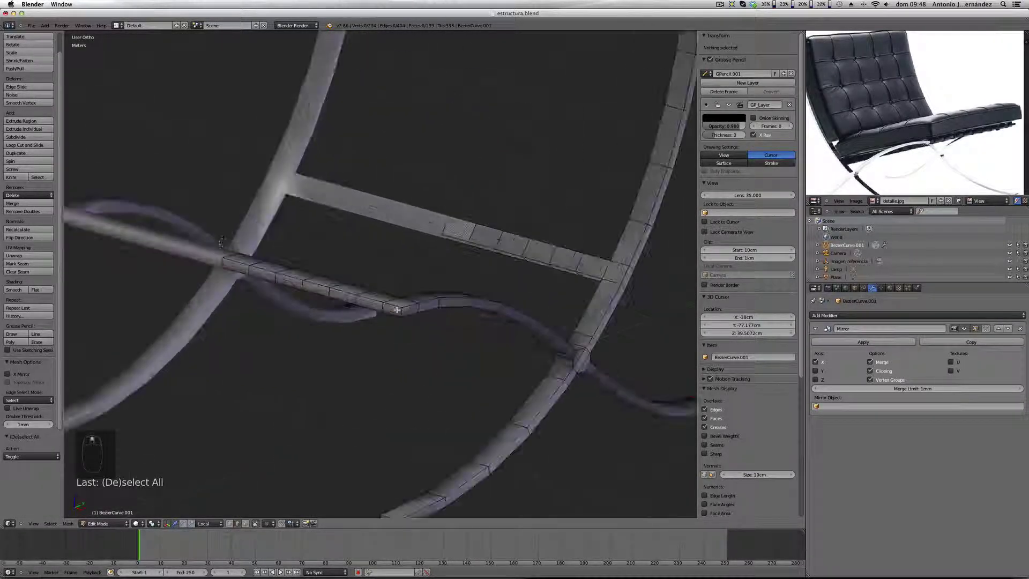
pyautogui.scroll(-4, 397, 310)
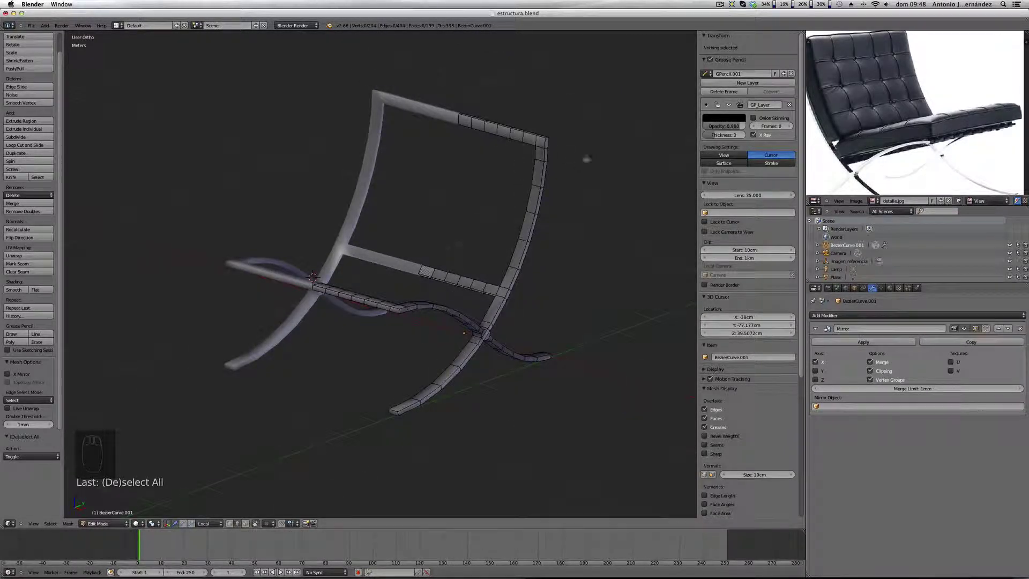
pyautogui.moveTo(588, 159); pyautogui.dragTo(496, 271, button='middle')
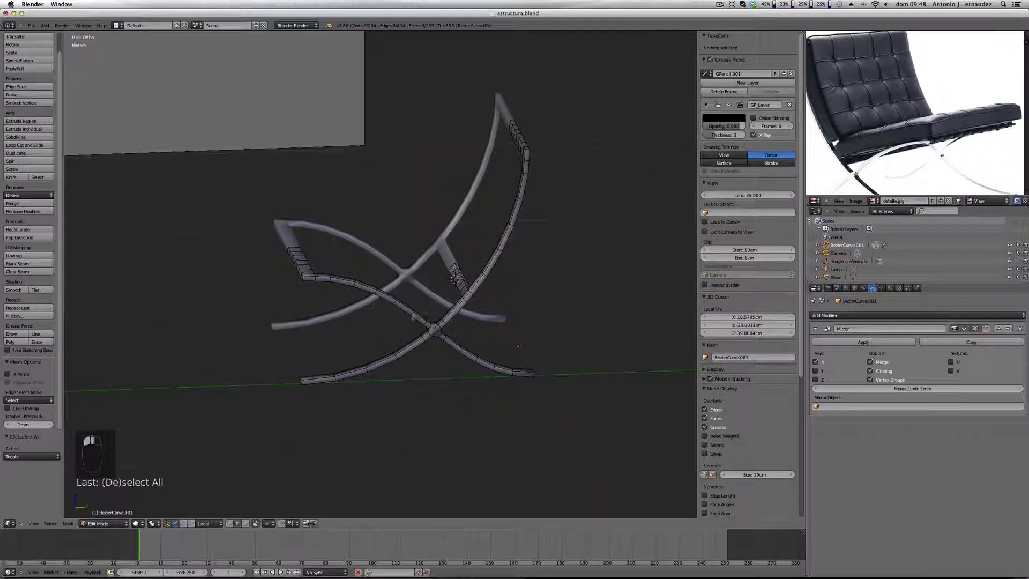
pyautogui.scroll(-3, 426, 299)
pyautogui.moveTo(449, 296); pyautogui.dragTo(482, 278, button='middle')
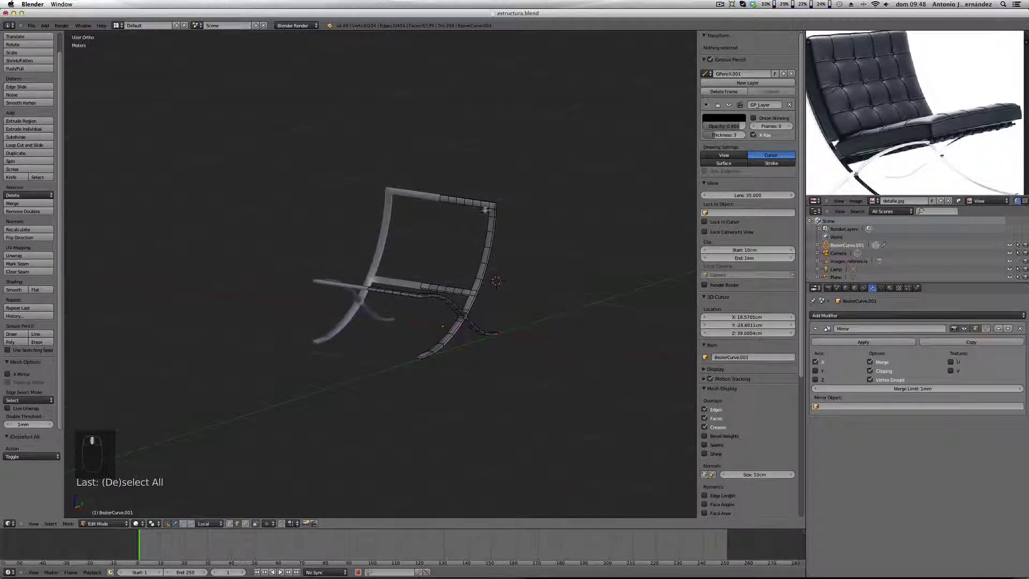
pyautogui.scroll(6, 487, 218)
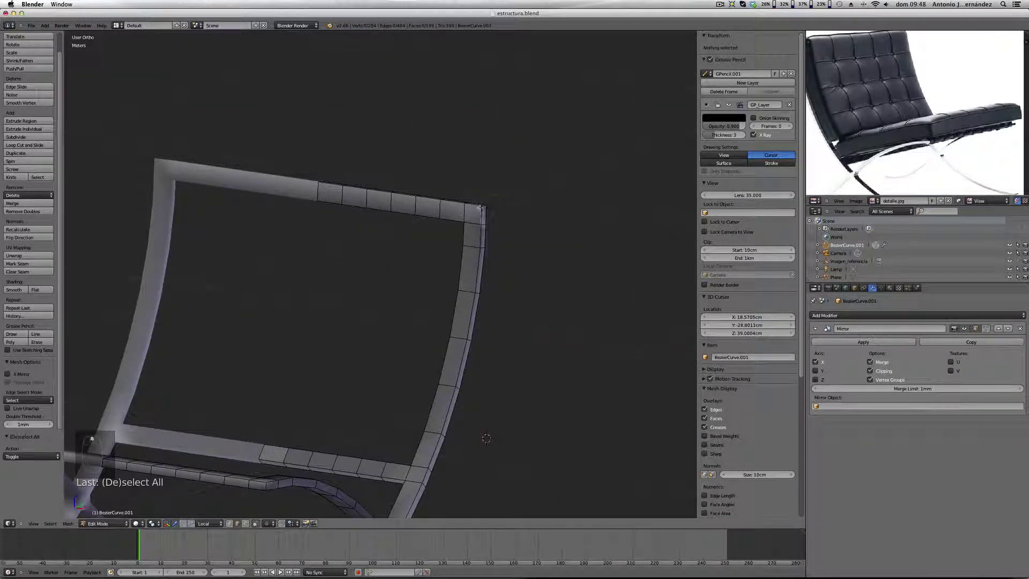
pyautogui.scroll(-4, 429, 337)
pyautogui.moveTo(420, 351); pyautogui.dragTo(457, 271, button='middle')
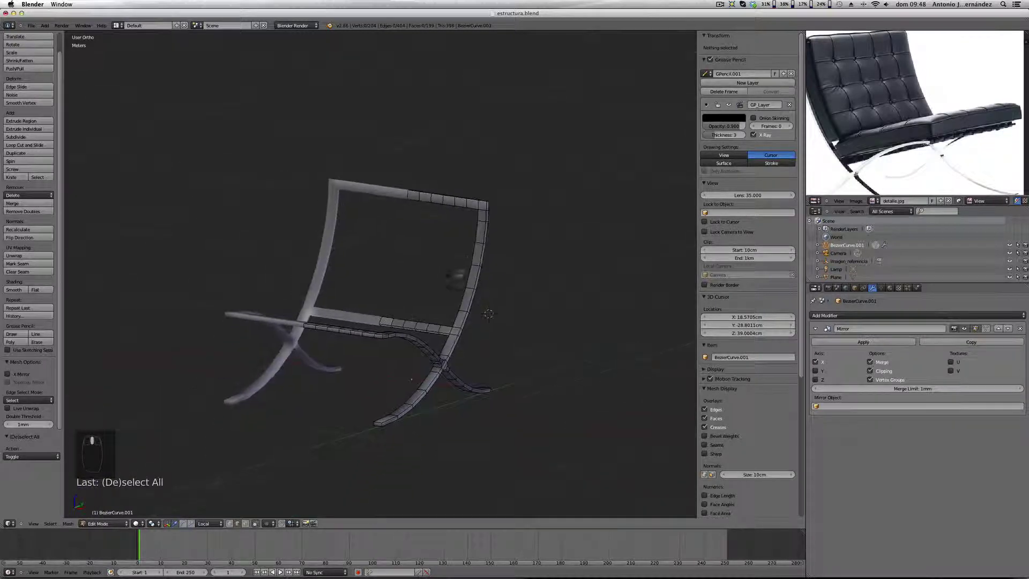
pyautogui.scroll(3, 423, 321)
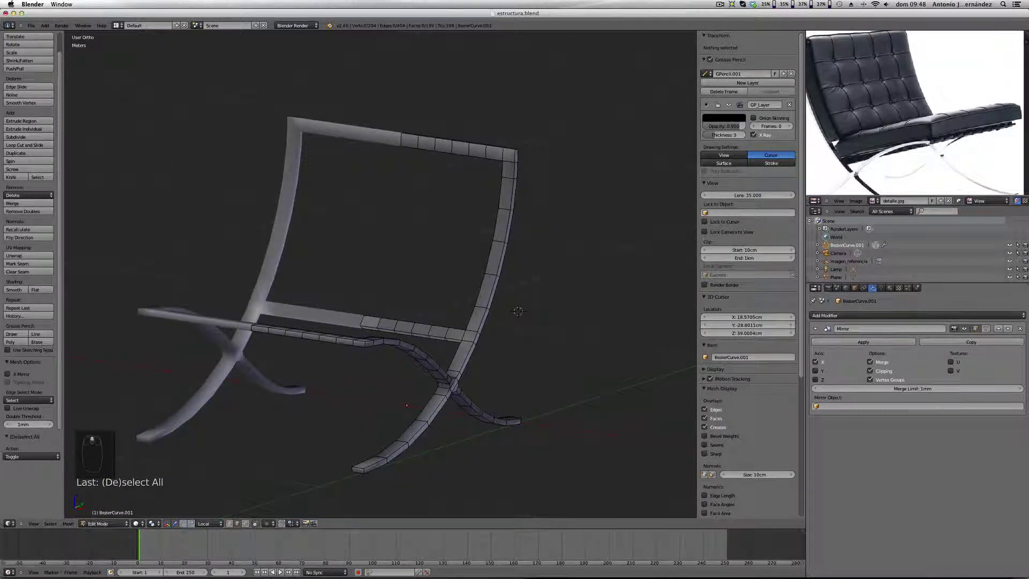
# Step: Add a Subdivision Surface modifier to the frame with its view subdivisions set to 2 and check the smoothed shape
pyautogui.click(866, 316)
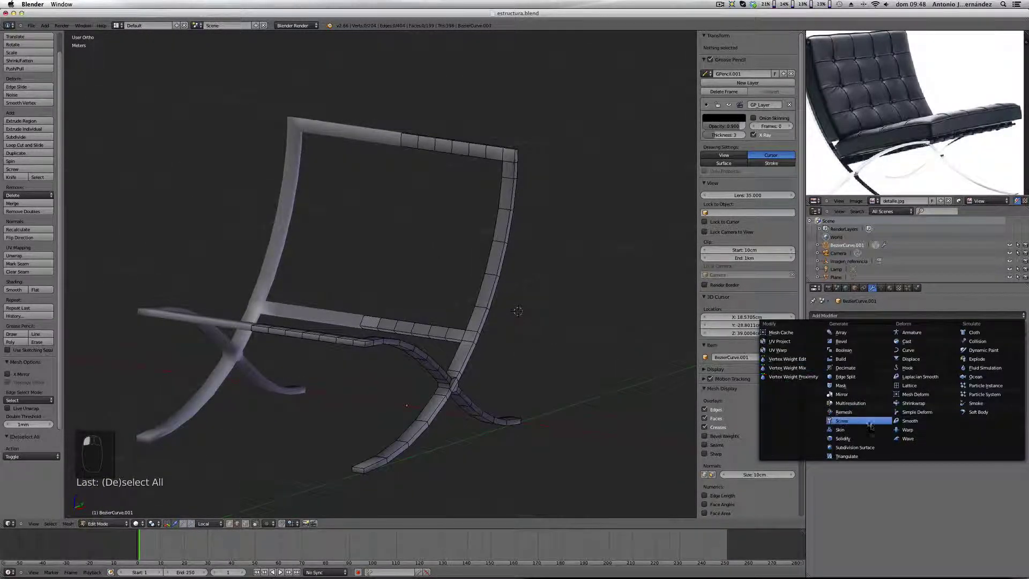
pyautogui.click(867, 448)
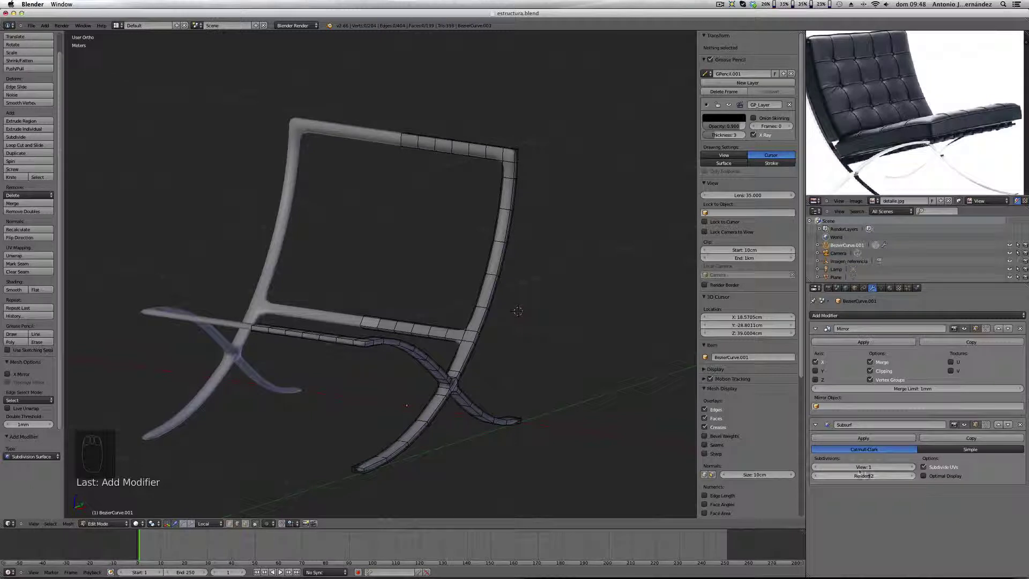
pyautogui.click(911, 467)
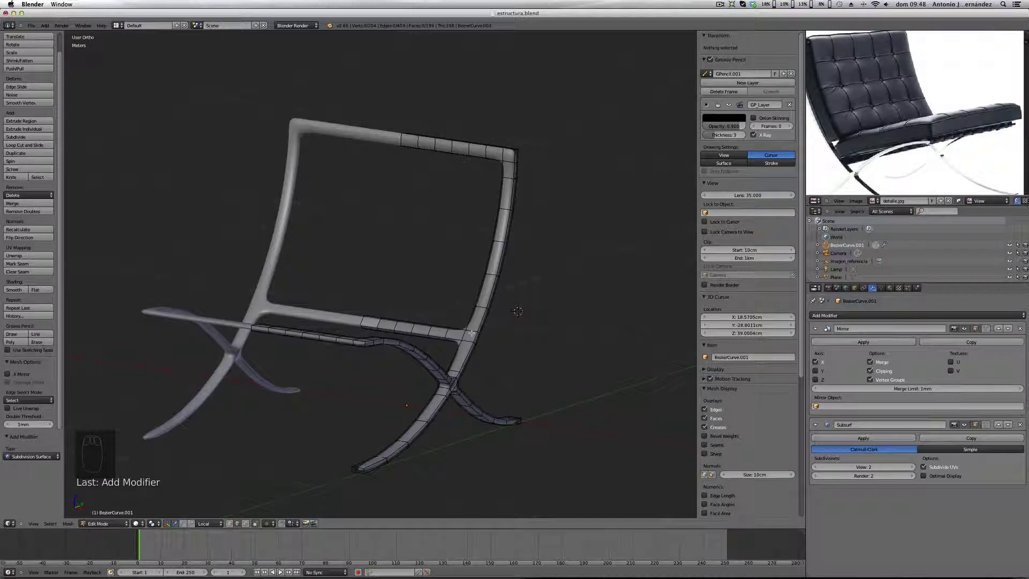
pyautogui.scroll(5, 456, 331)
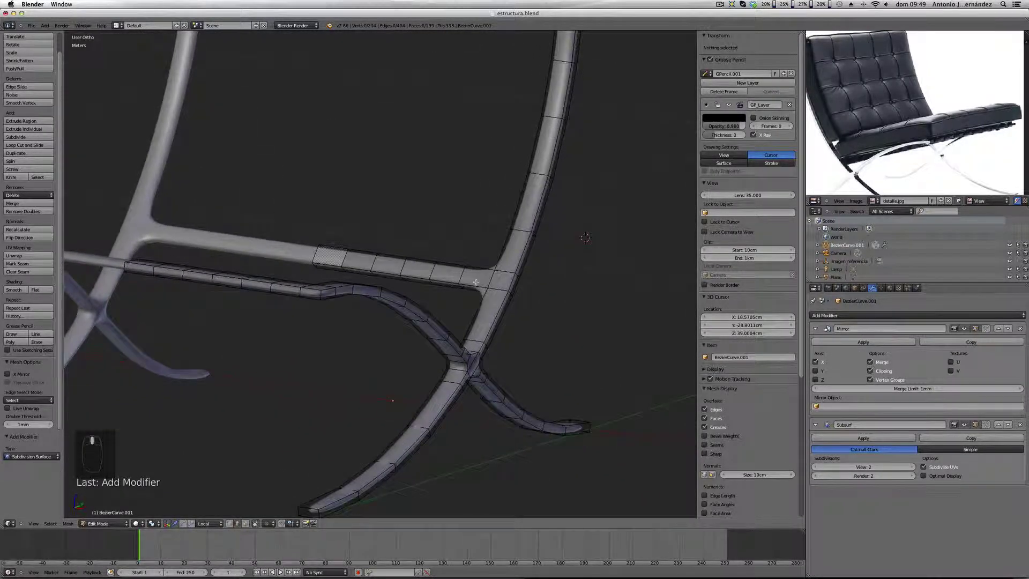
pyautogui.scroll(-4, 502, 271)
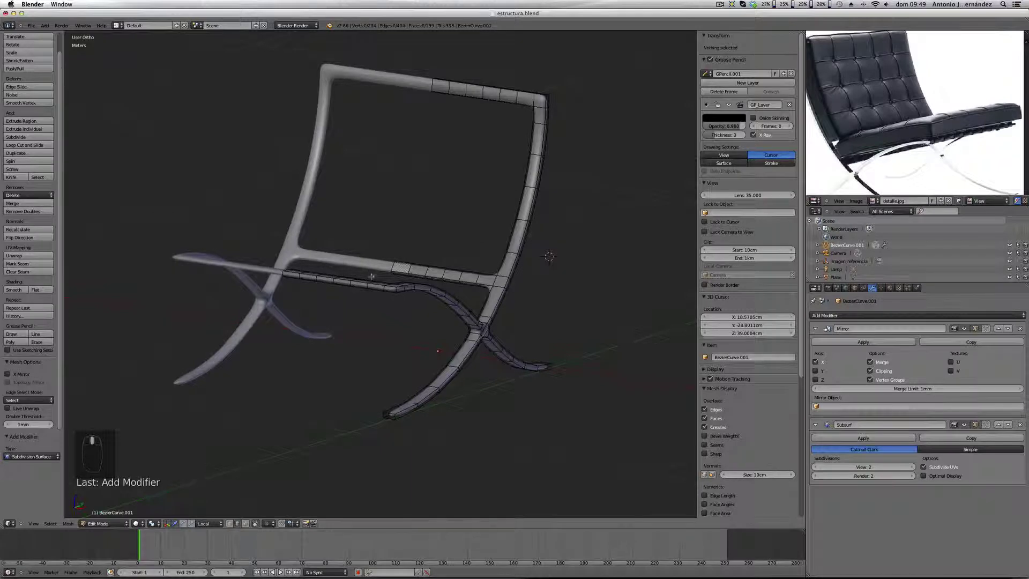
pyautogui.keyDown('shift'); pyautogui.moveTo(372, 276); pyautogui.dragTo(361, 304, button='middle'); pyautogui.keyUp('shift')
pyautogui.scroll(3, 459, 313)
pyautogui.scroll(-3, 460, 314)
pyautogui.moveTo(460, 314); pyautogui.dragTo(481, 323, button='middle')
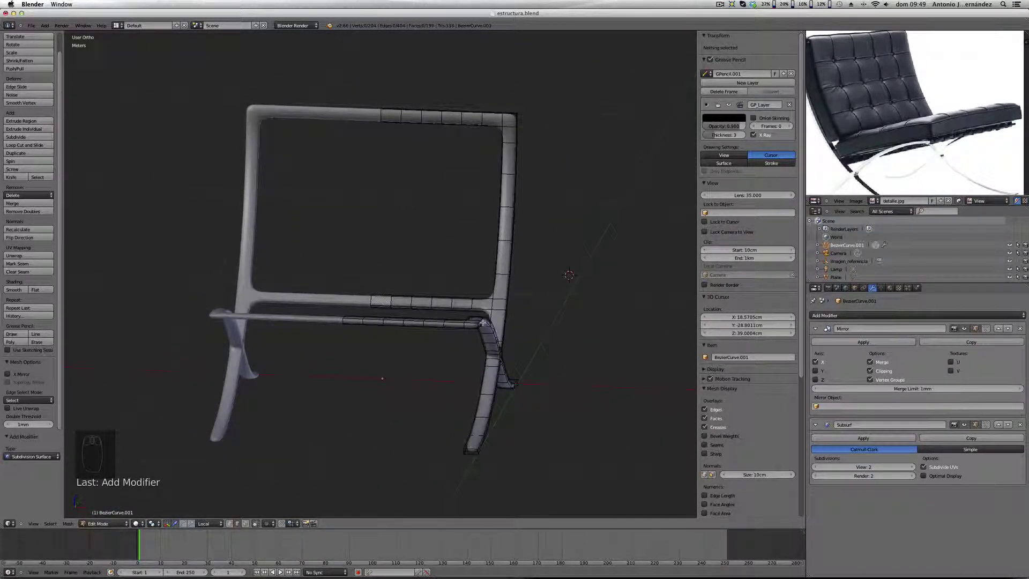
# Step: Cut two lengthwise edge loops through the side frame's width and scale them about 2.79 times along X, close to its outer edges
pyautogui.press('KP_1')
pyautogui.keyDown('shift'); pyautogui.moveTo(528, 296); pyautogui.dragTo(444, 328, button='middle'); pyautogui.keyUp('shift')
pyautogui.scroll(4, 445, 328)
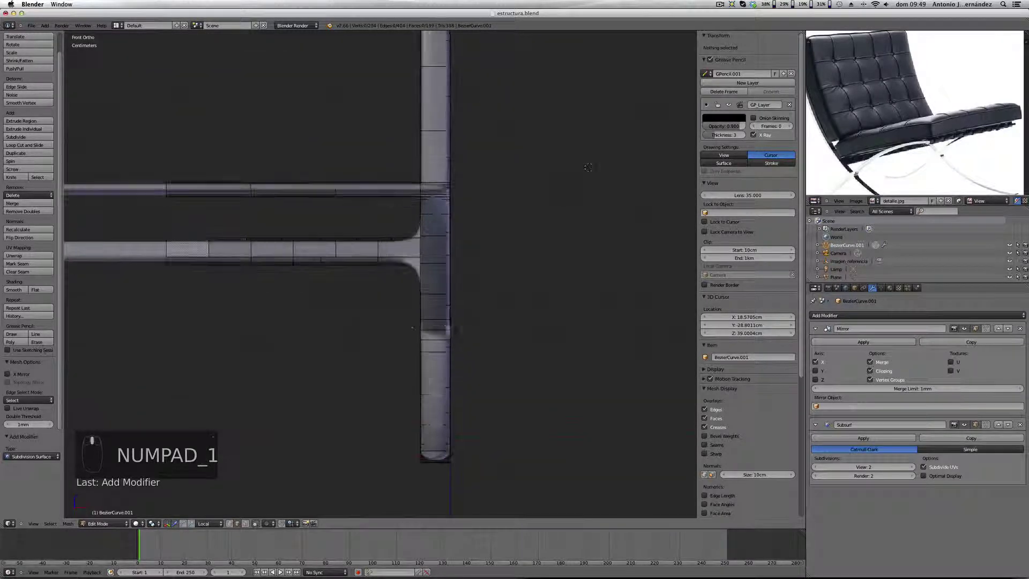
pyautogui.scroll(2, 436, 450)
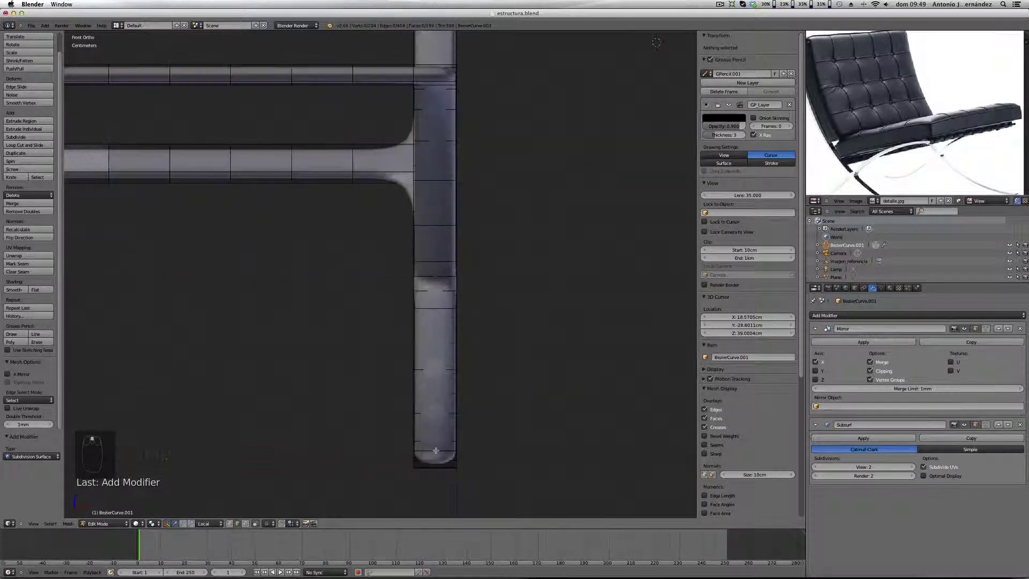
pyautogui.hotkey('ctrl', 'r')
pyautogui.scroll(2, 436, 450)
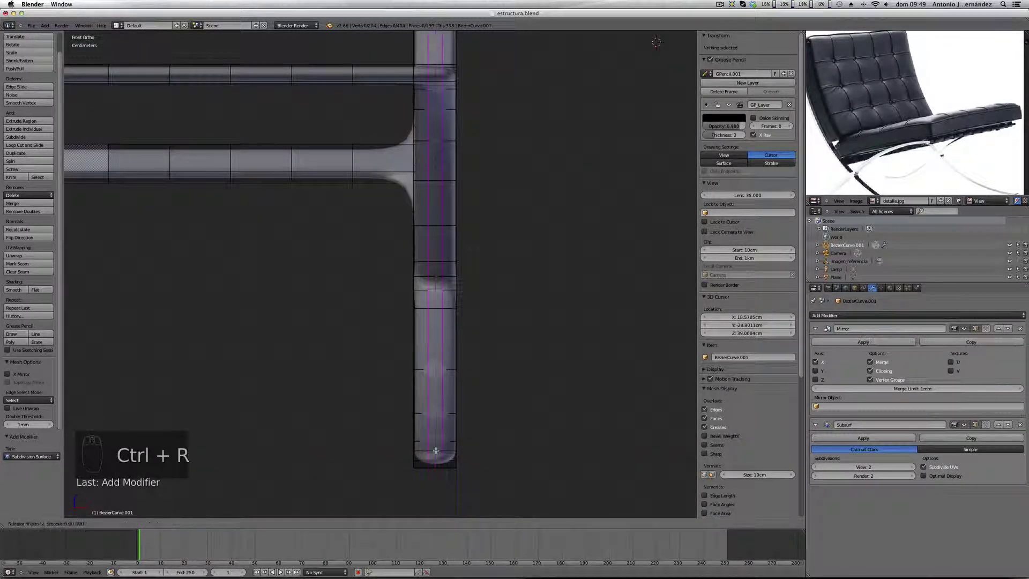
pyautogui.click(436, 450)
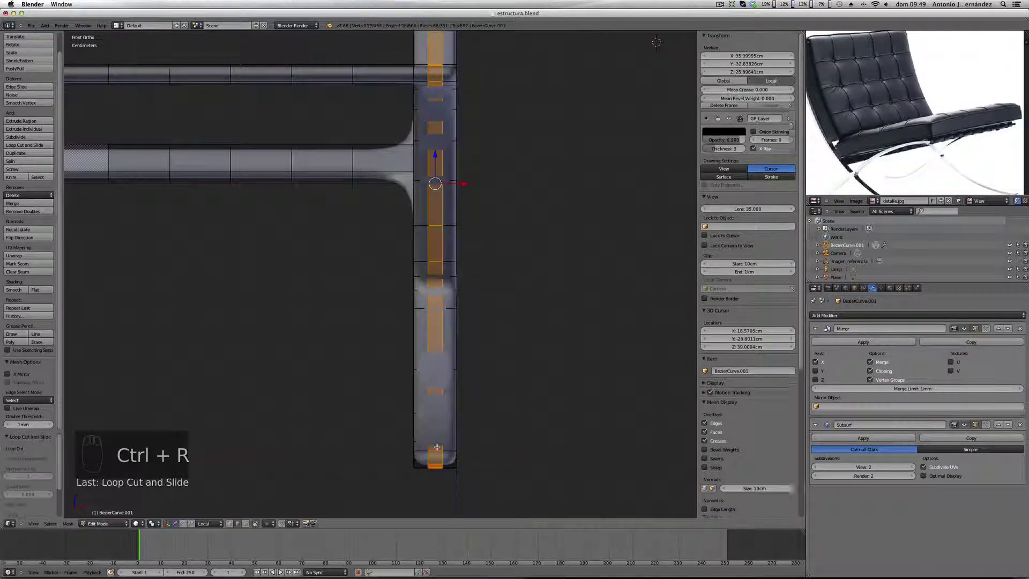
pyautogui.press('s')
pyautogui.press('x')
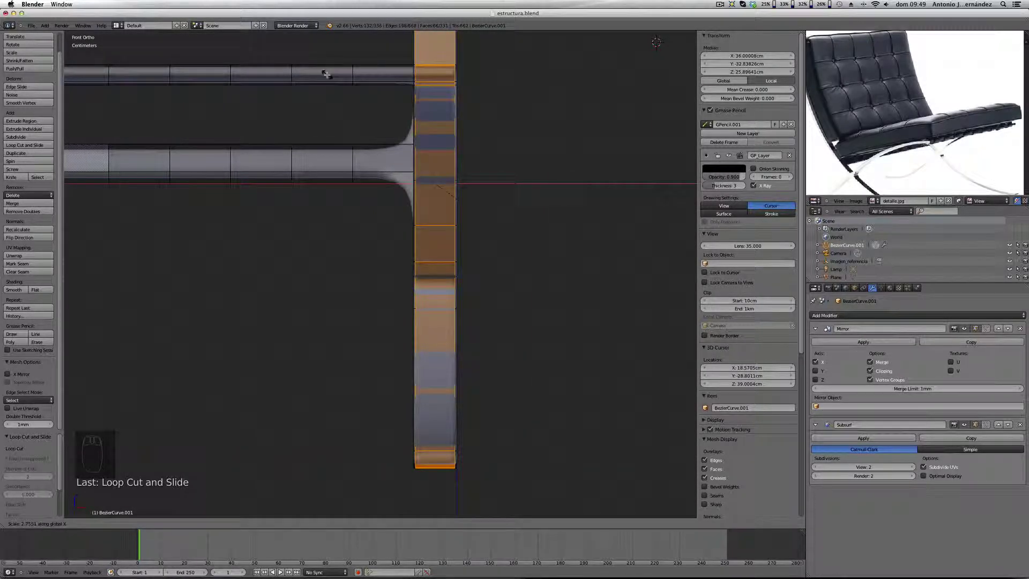
pyautogui.click(334, 77)
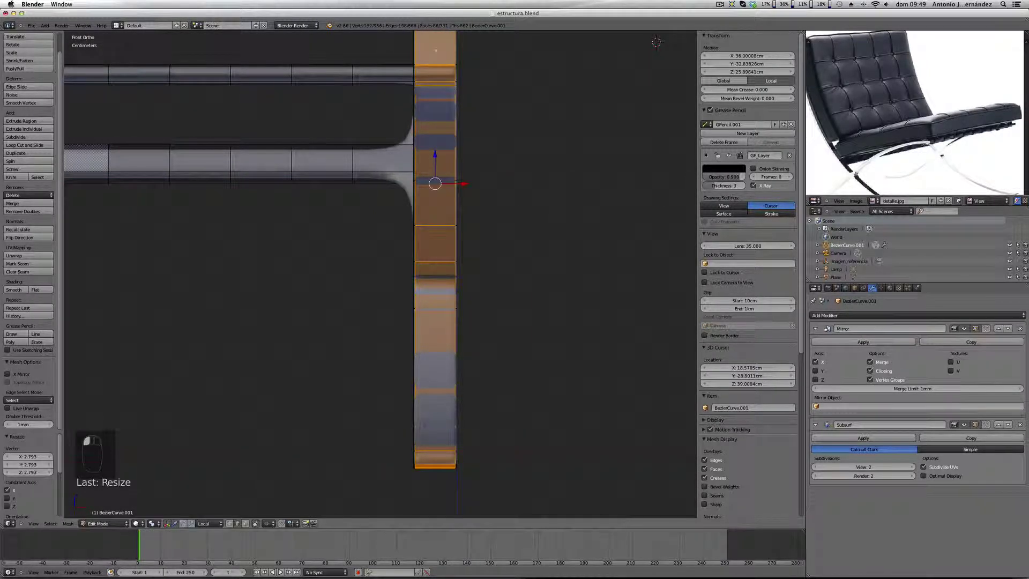
# Step: Cut two lengthwise edge loops along the seat-support and rear-leg curve, sliding one near its upper edge and one near its lower edge
pyautogui.press('KP_3')
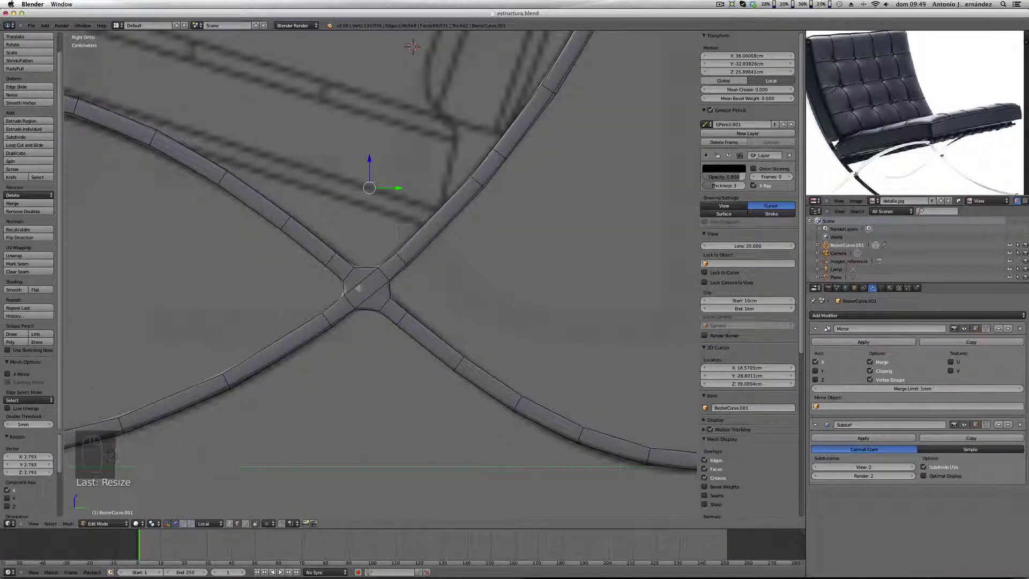
pyautogui.hotkey('ctrl', 'r')
pyautogui.click(359, 289)
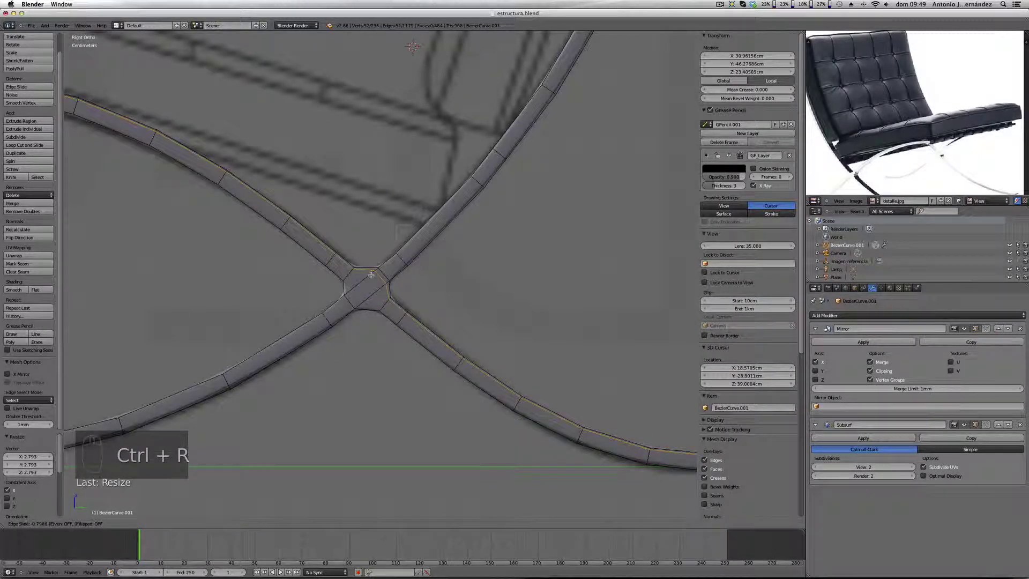
pyautogui.click(371, 277)
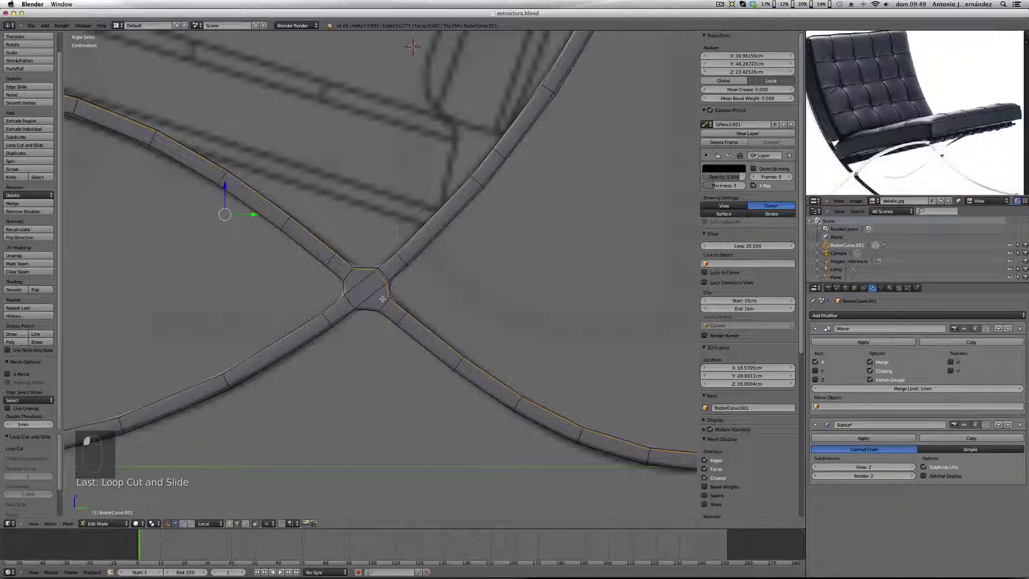
pyautogui.hotkey('ctrl', 'r')
pyautogui.click(380, 302)
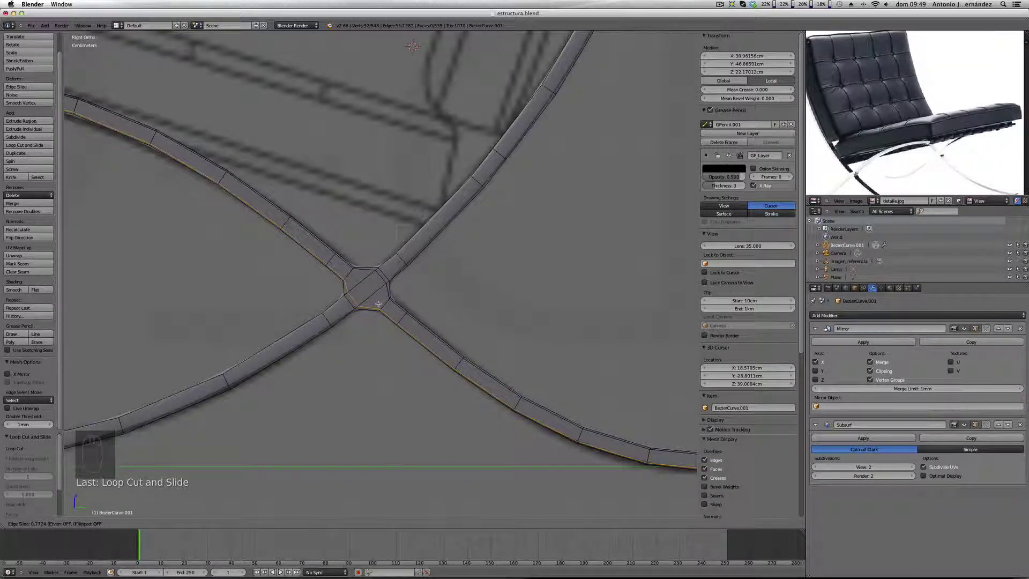
pyautogui.click(379, 304)
# Step: In vertex selection mode, slide the upper and rear inner vertices of the leg crossing together toward the centre of the joint
pyautogui.scroll(8, 340, 262)
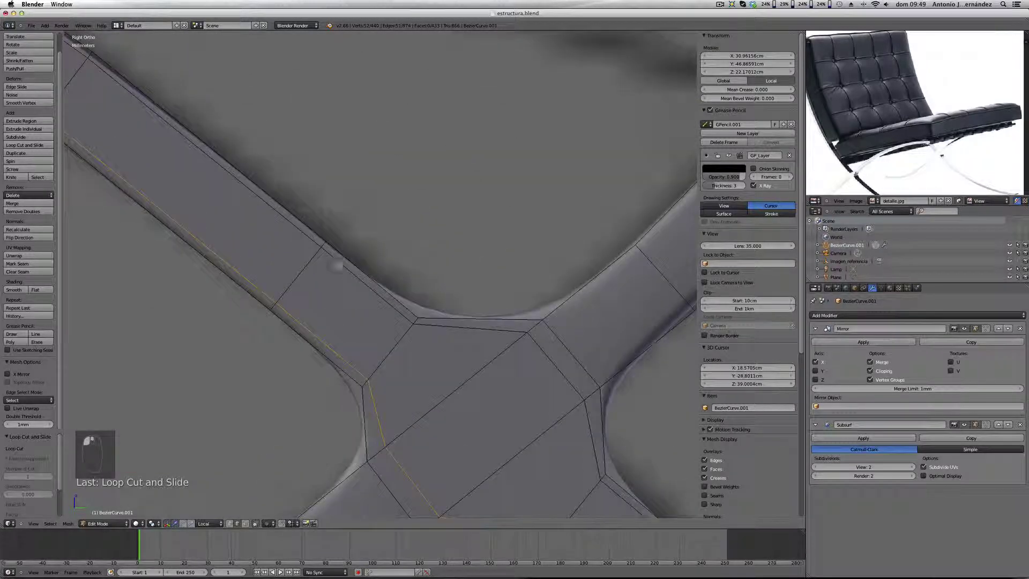
pyautogui.scroll(-2, 439, 321)
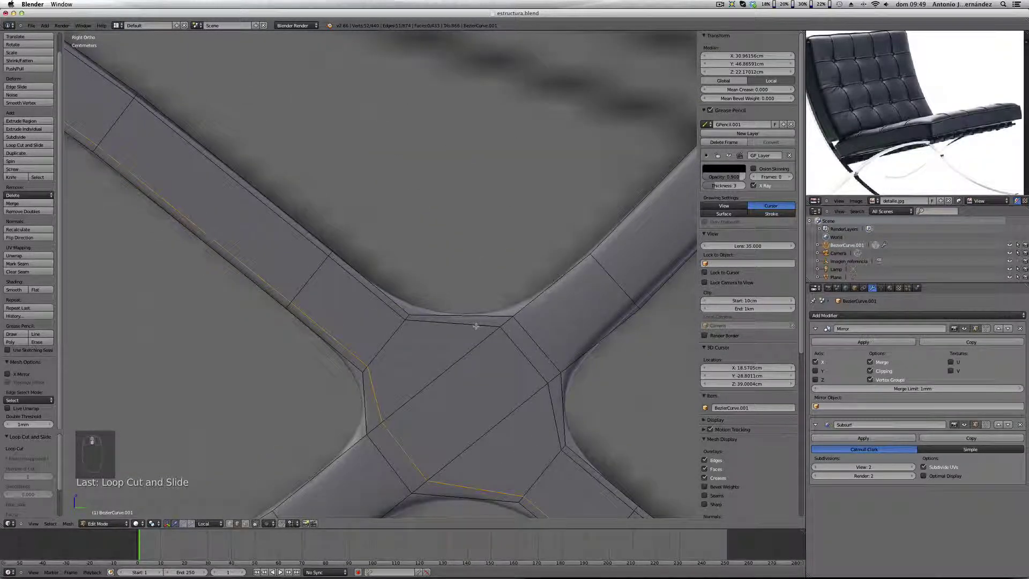
pyautogui.hotkey('ctrl', 'Tab')
pyautogui.click(465, 302)
pyautogui.rightClick(500, 326)
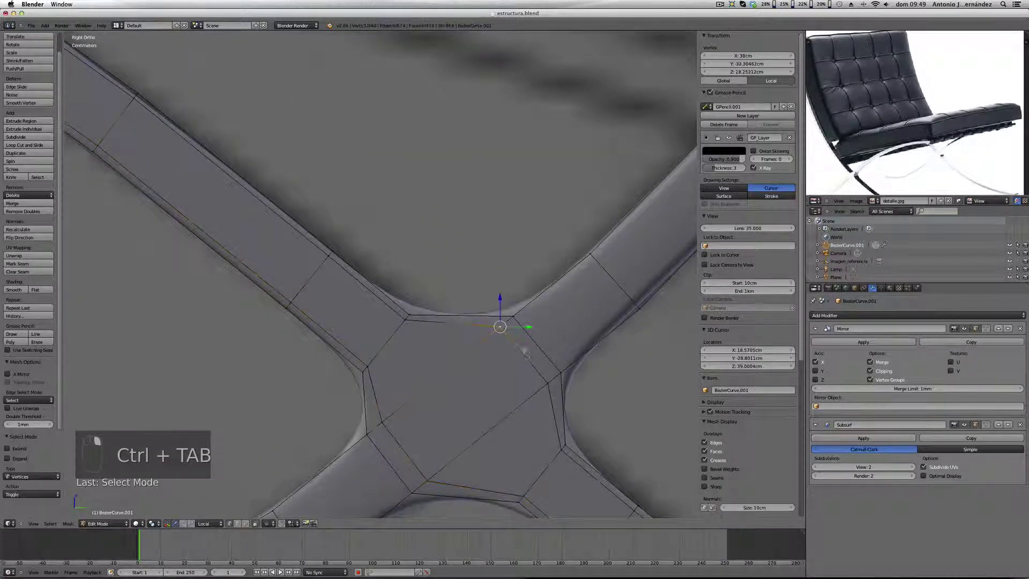
pyautogui.keyDown('shift'); pyautogui.rightClick(547, 384); pyautogui.keyUp('shift')
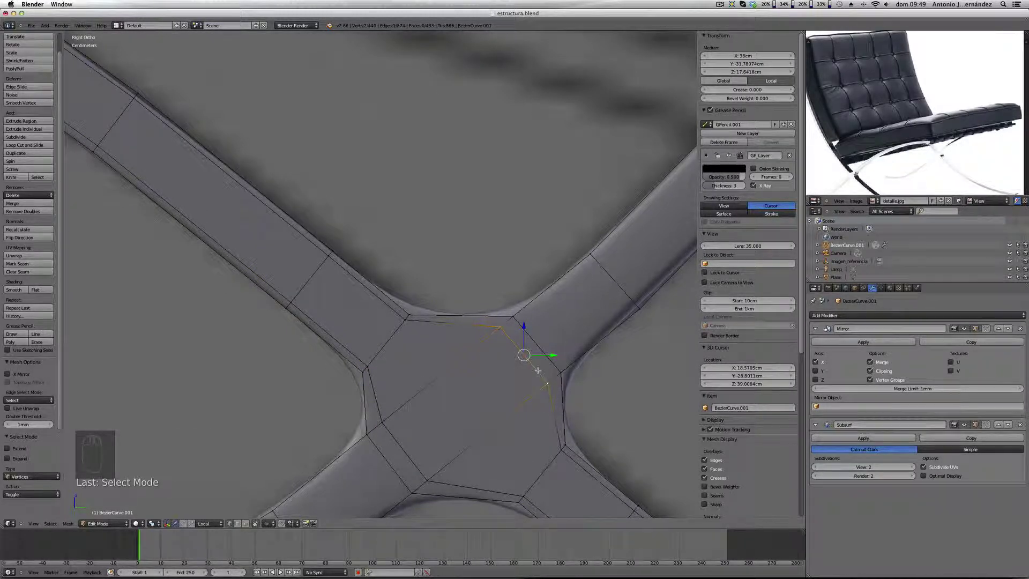
pyautogui.press('g')
pyautogui.press('g')
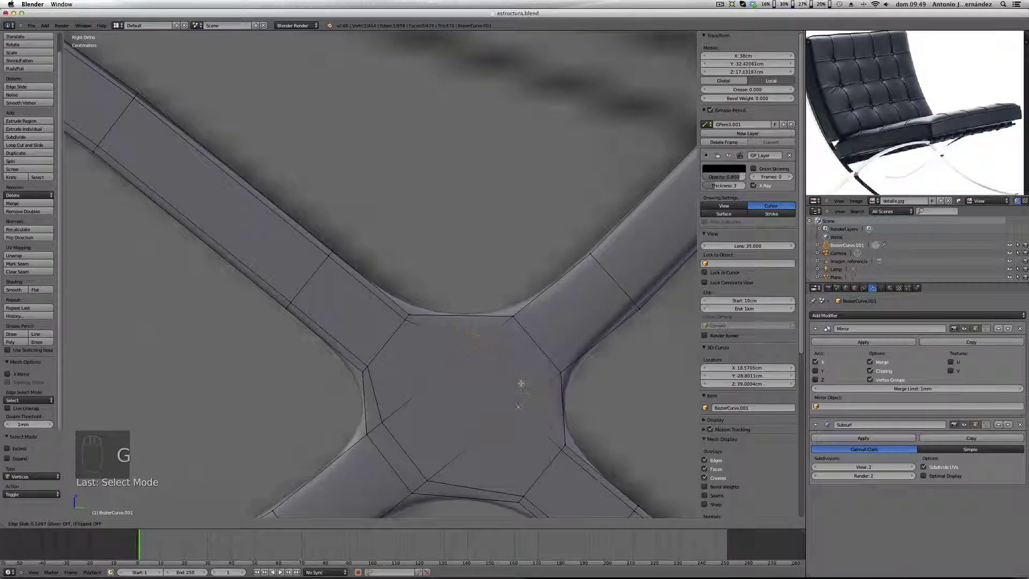
pyautogui.click(524, 381)
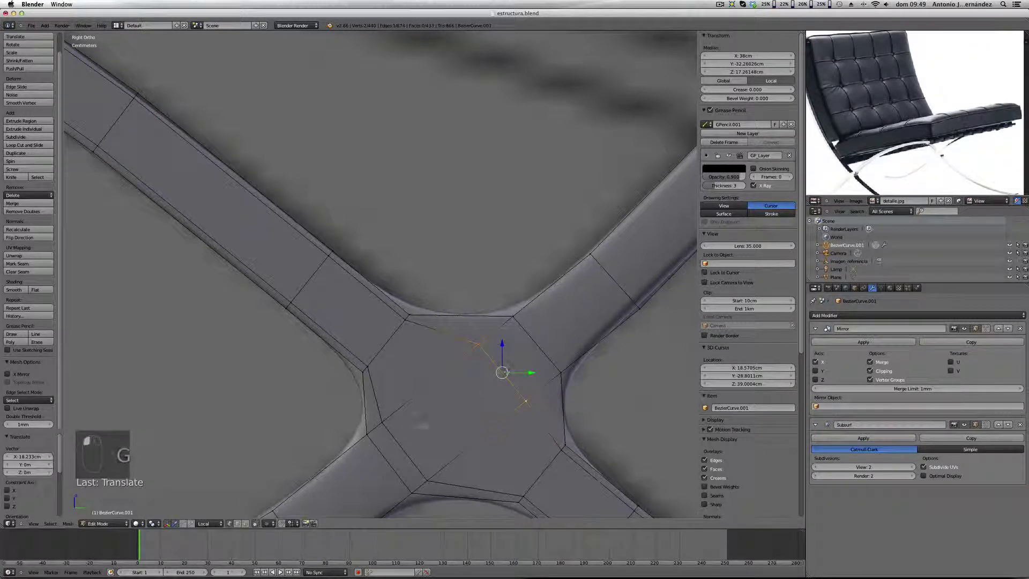
# Step: Slide the crossing's front and lower inner vertices together toward the centre of the joint
pyautogui.rightClick(382, 420)
pyautogui.keyDown('shift'); pyautogui.rightClick(427, 480); pyautogui.keyUp('shift')
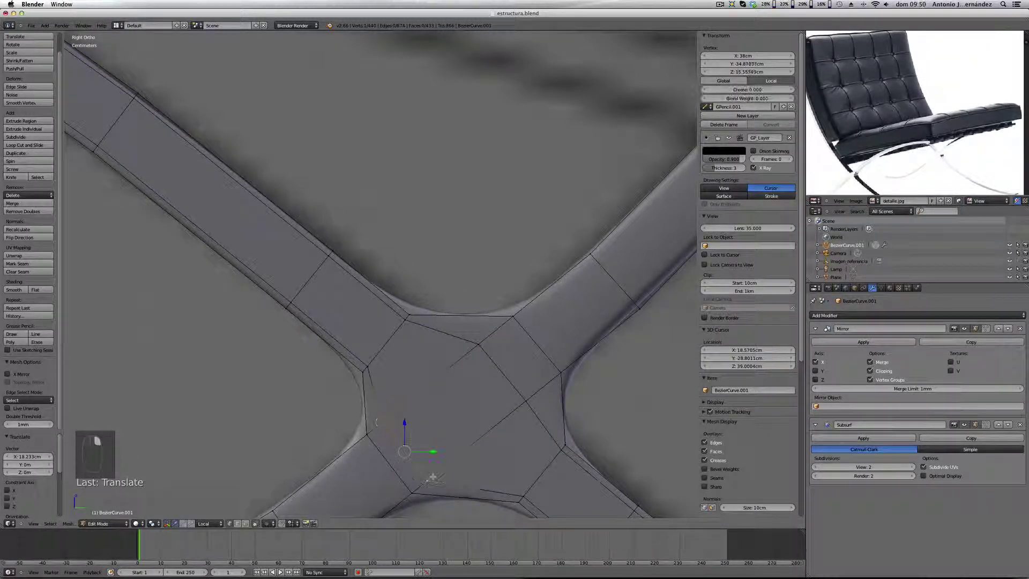
pyautogui.press('g')
pyautogui.press('g')
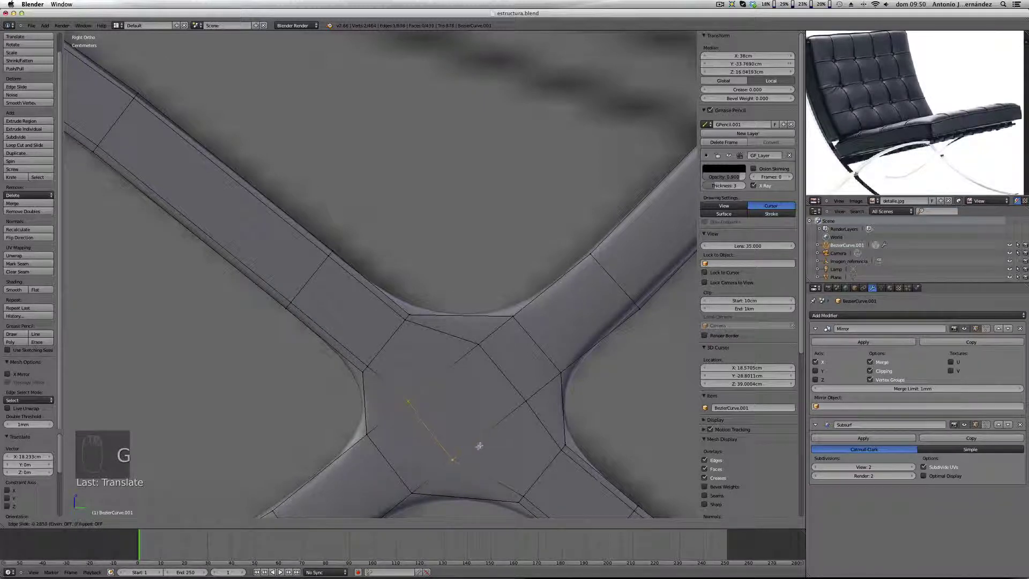
pyautogui.click(481, 443)
# Step: Slide the crossing's front inner vertex slightly outward, and its upper inner vertex along the edge toward the front one
pyautogui.rightClick(410, 400)
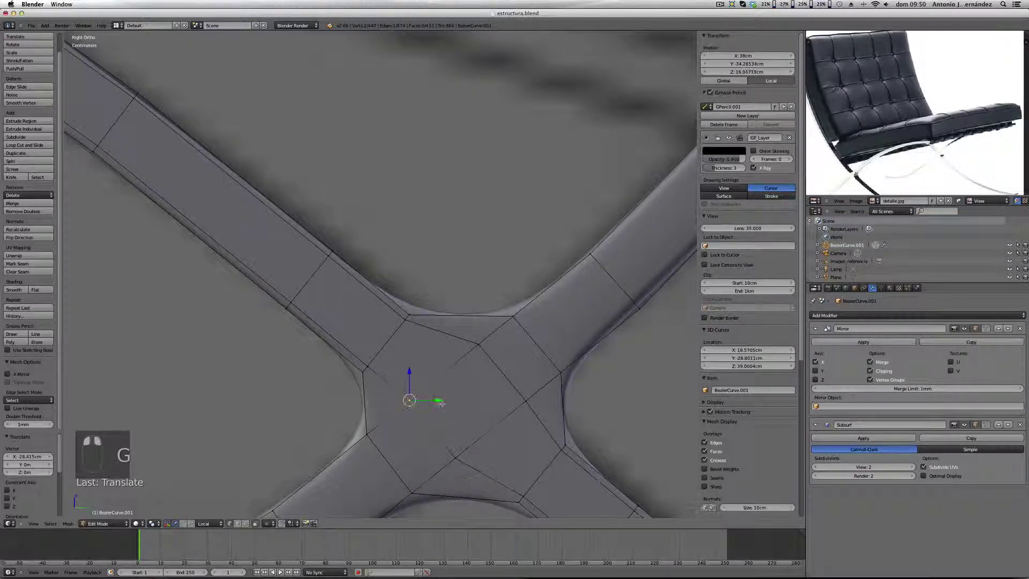
pyautogui.press('g')
pyautogui.press('g')
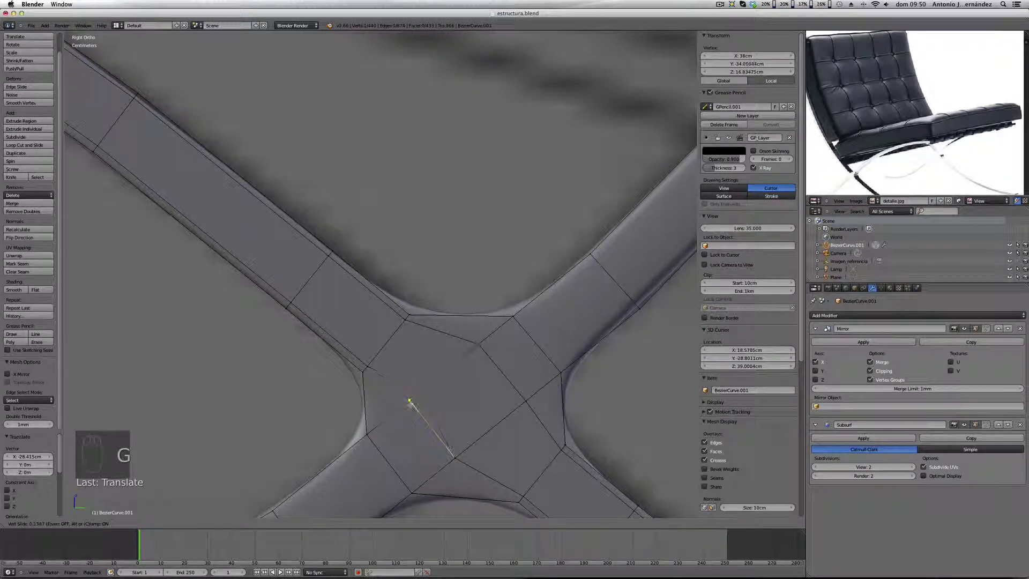
pyautogui.click(406, 402)
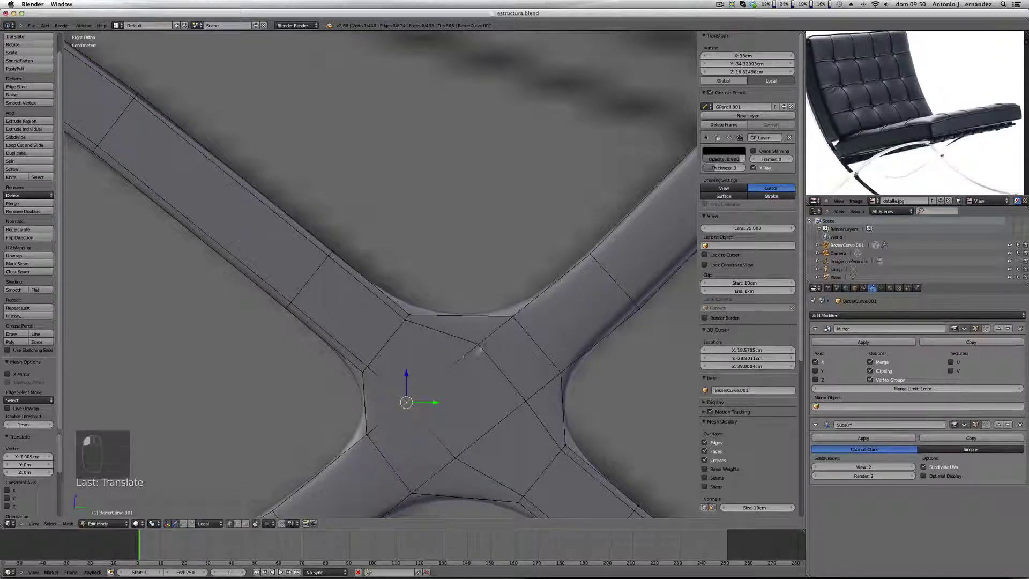
pyautogui.rightClick(478, 344)
pyautogui.press('g')
pyautogui.press('g')
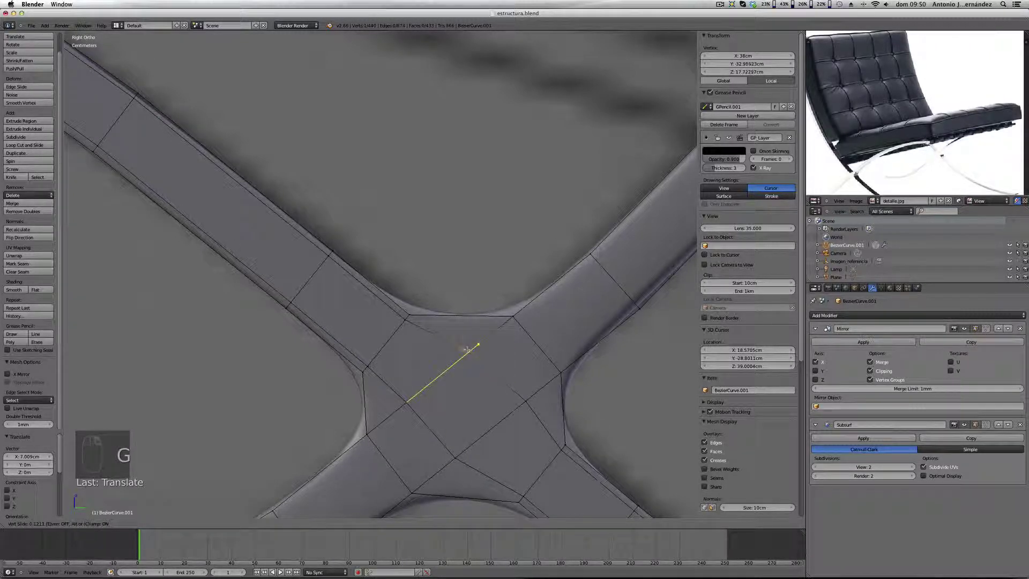
pyautogui.click(456, 356)
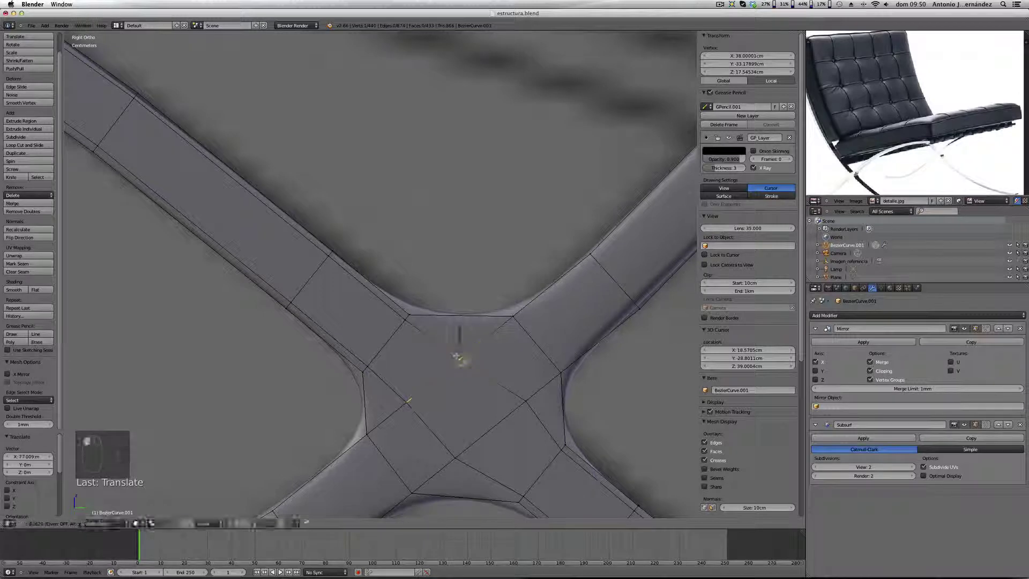
# Step: Slide the crossing's rear and lower inner vertices toward each other, nudge the front one to even out the grid, and clear the selection
pyautogui.rightClick(526, 402)
pyautogui.press('g')
pyautogui.press('g')
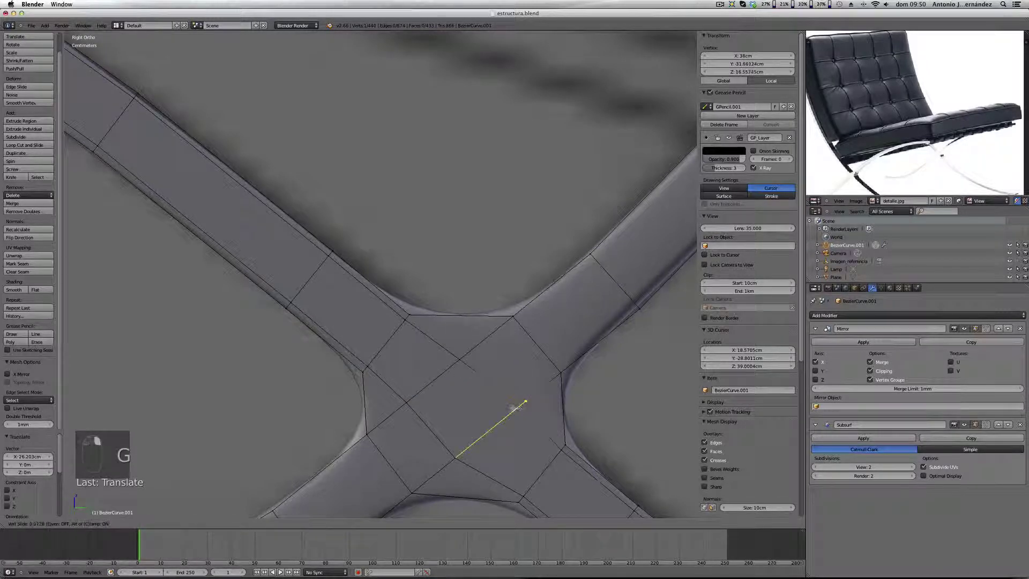
pyautogui.click(512, 408)
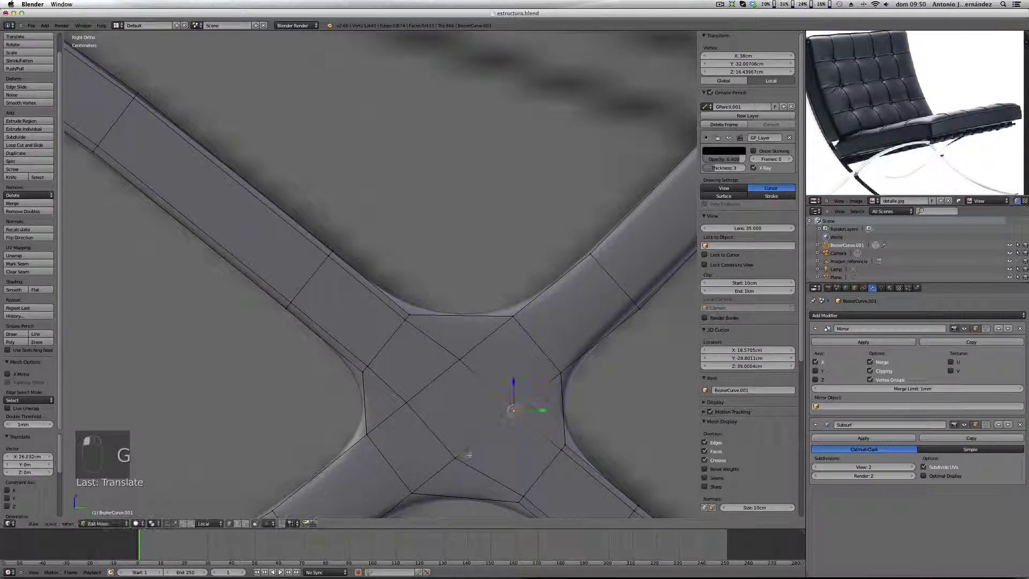
pyautogui.press('g')
pyautogui.press('g')
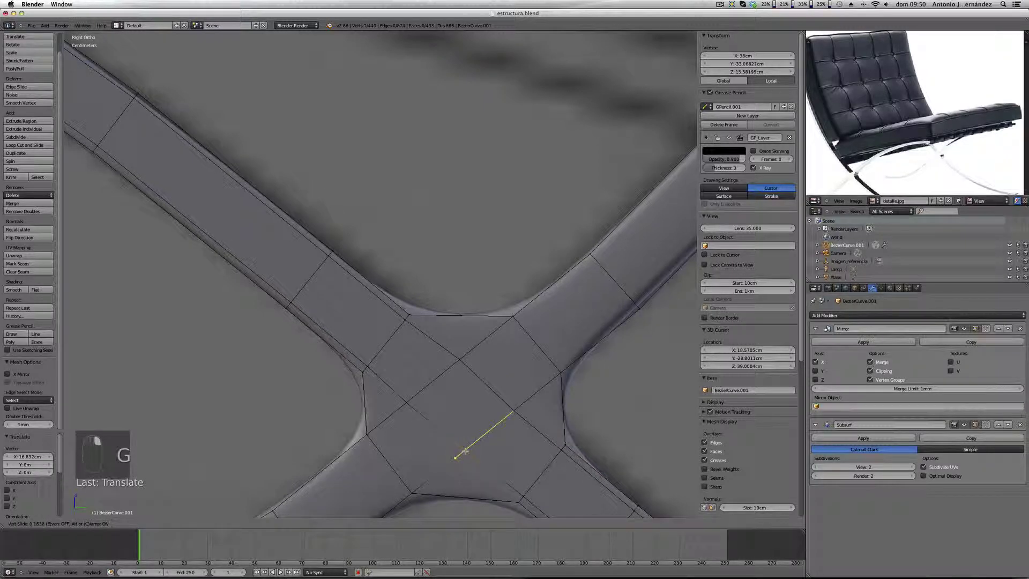
pyautogui.click(465, 451)
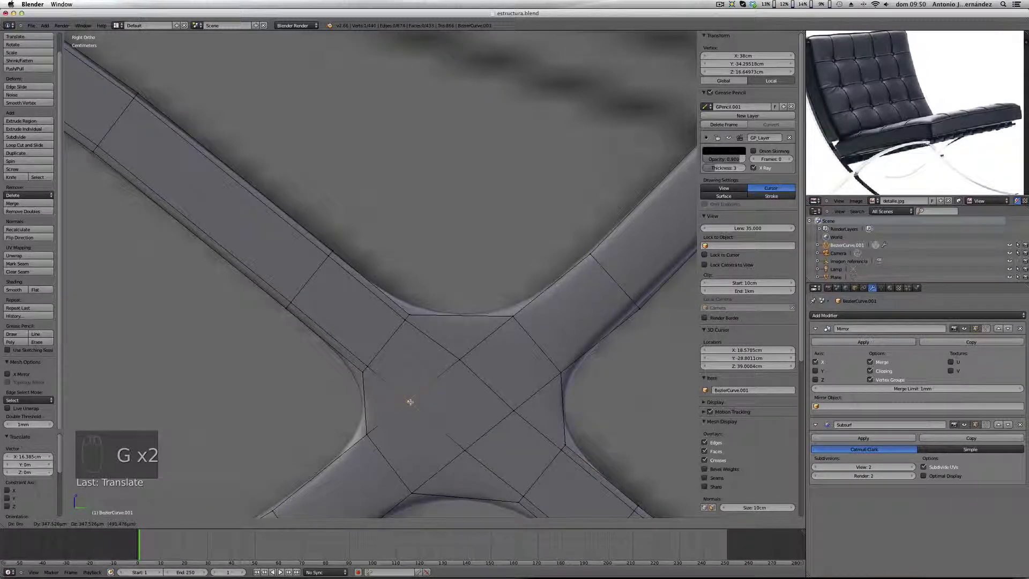
pyautogui.click(410, 401)
pyautogui.scroll(-3, 416, 371)
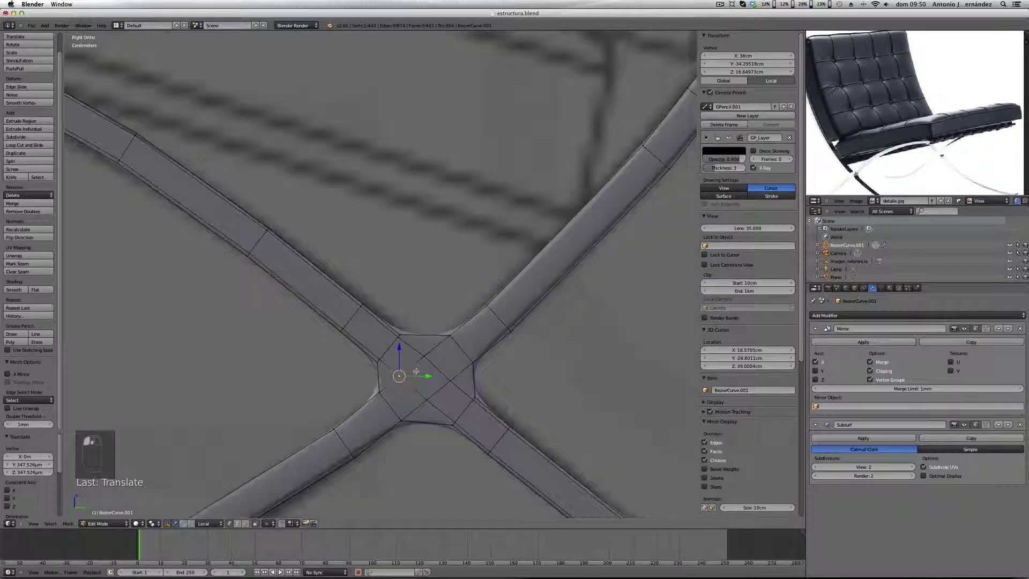
pyautogui.press('a')
pyautogui.scroll(3, 397, 361)
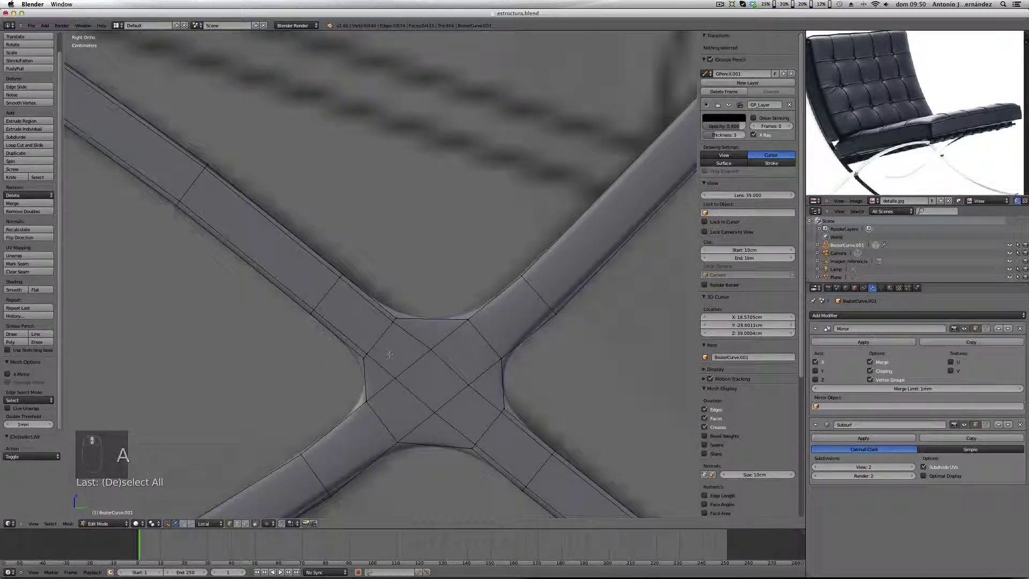
# Step: Edge-slide the loop along the lower side of the crossing with the Even option so it follows the neighbouring edge
pyautogui.keyDown('alt'); pyautogui.rightClick(356, 343); pyautogui.keyUp('alt')
pyautogui.press('g')
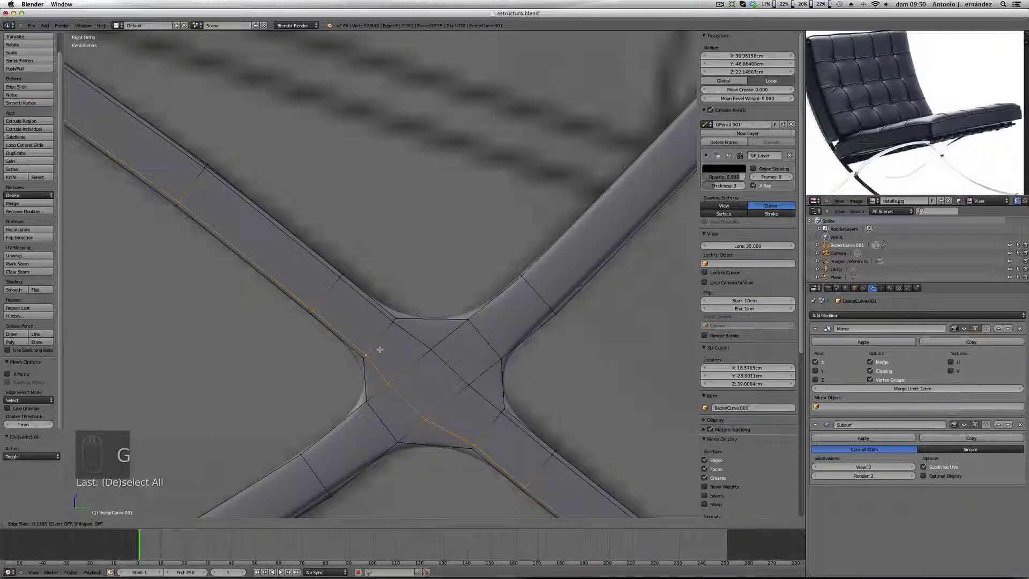
pyautogui.press('e')
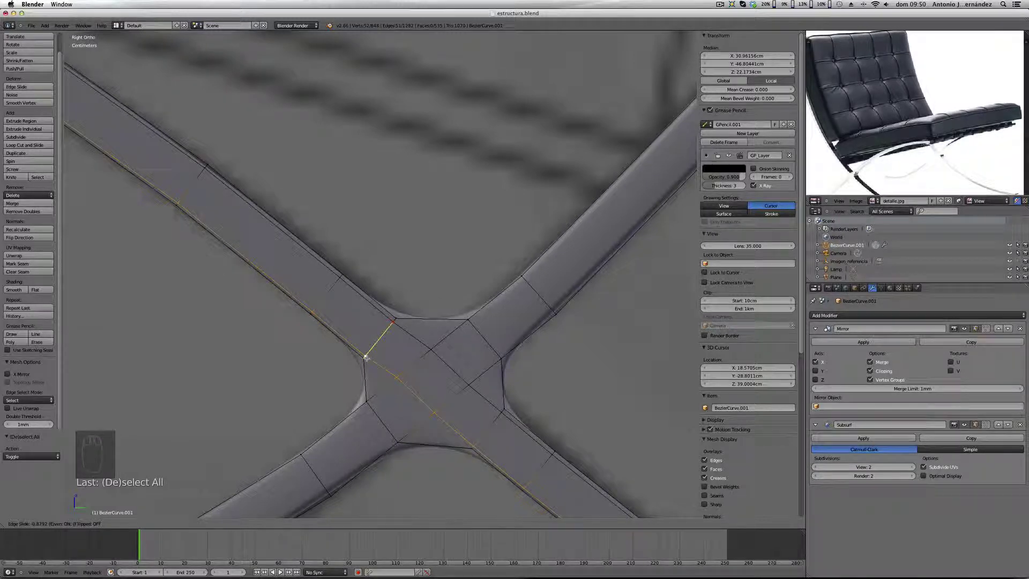
pyautogui.click(366, 358)
# Step: Slide the crossing's lower and front inner vertices slightly along their edges, clear the selection and check the joint in Object Mode
pyautogui.rightClick(436, 414)
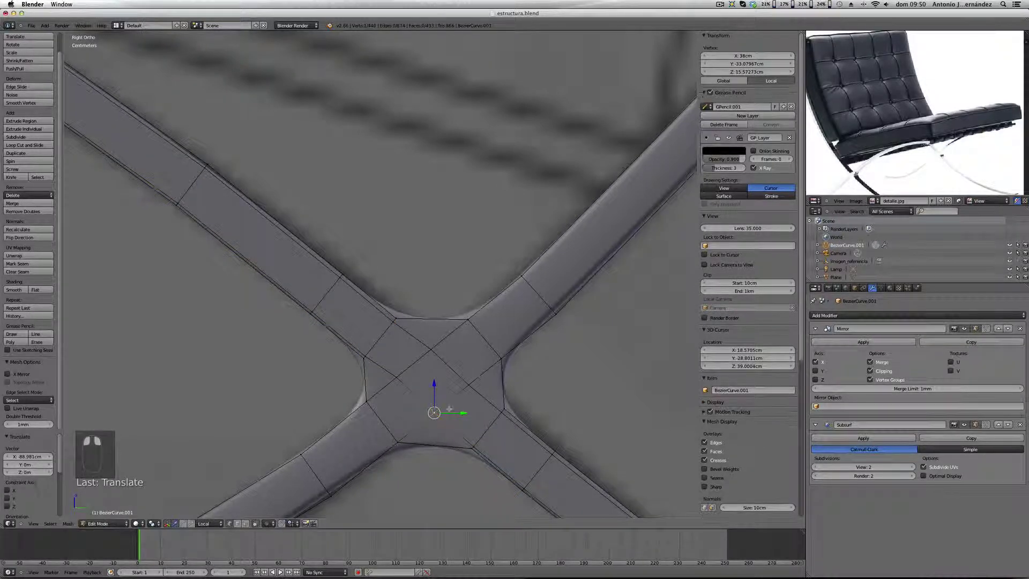
pyautogui.press('g')
pyautogui.press('g')
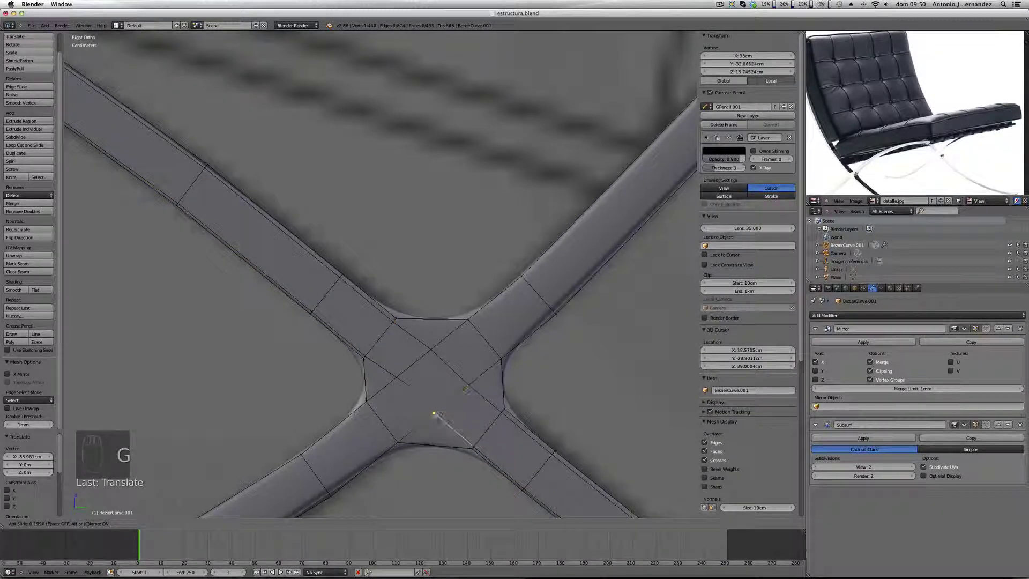
pyautogui.click(432, 415)
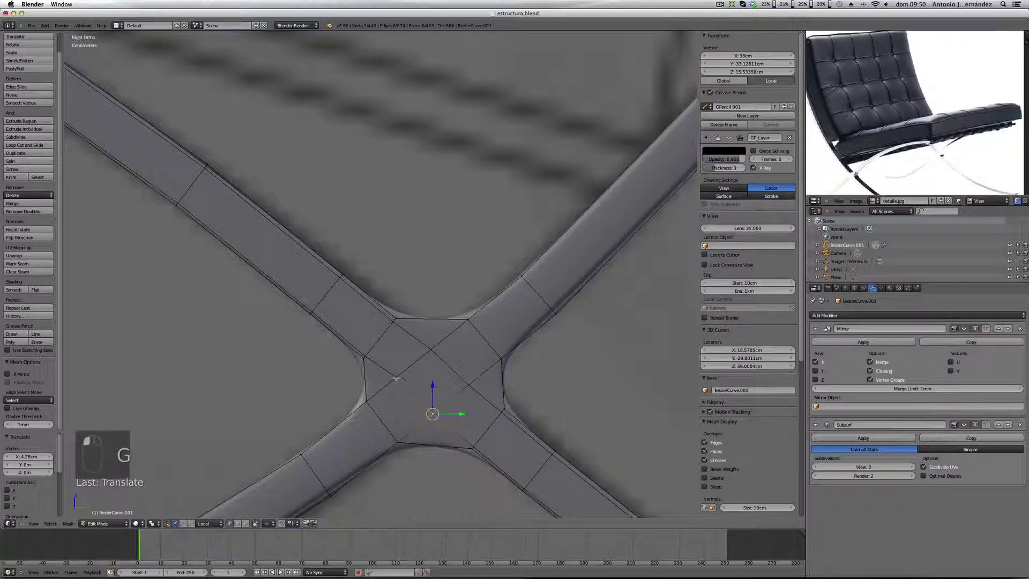
pyautogui.press('g')
pyautogui.click(394, 379)
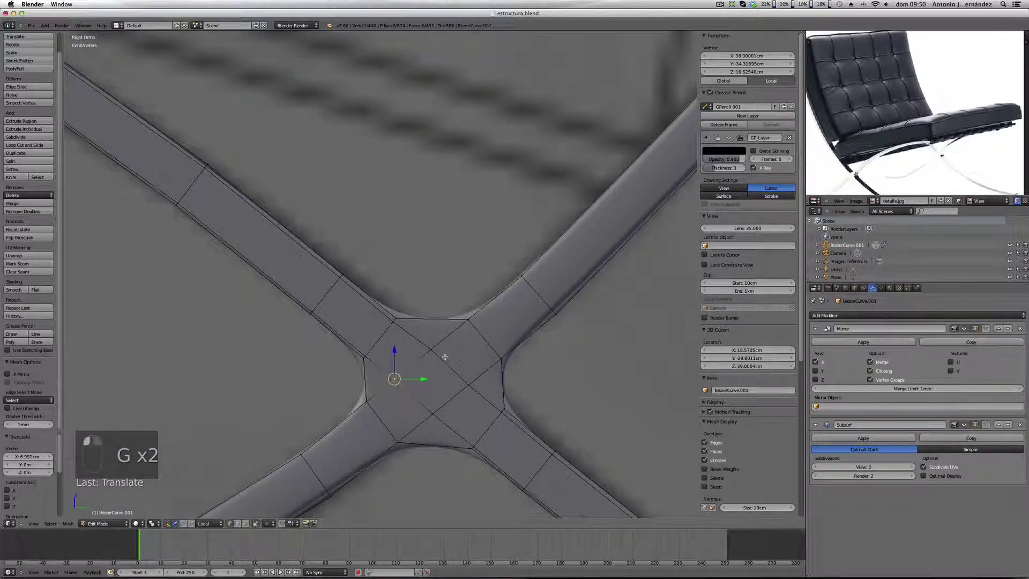
pyautogui.scroll(-1, 445, 363)
pyautogui.press('a')
pyautogui.press('Tab')
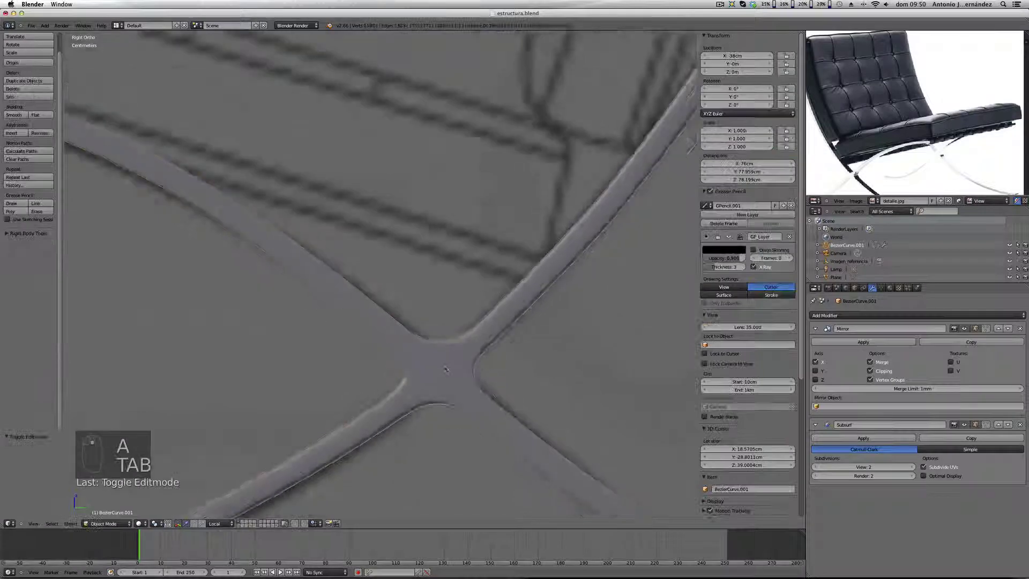
pyautogui.moveTo(442, 374); pyautogui.dragTo(556, 333, button='middle')
pyautogui.scroll(-4, 556, 333)
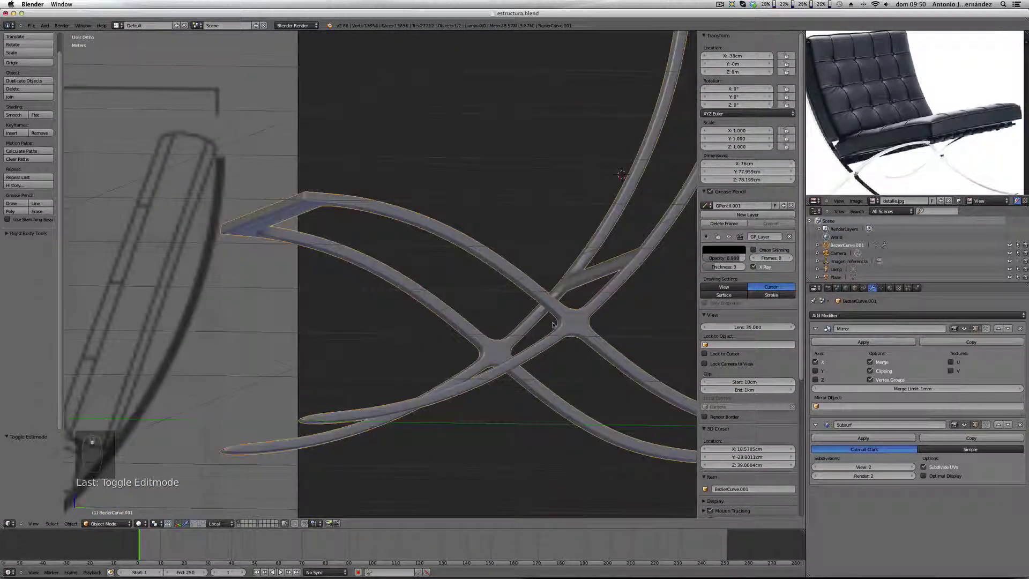
# Step: Add two supporting edge loops along the leg that rises to the backrest, one close to each side of its outer face
pyautogui.press('Tab')
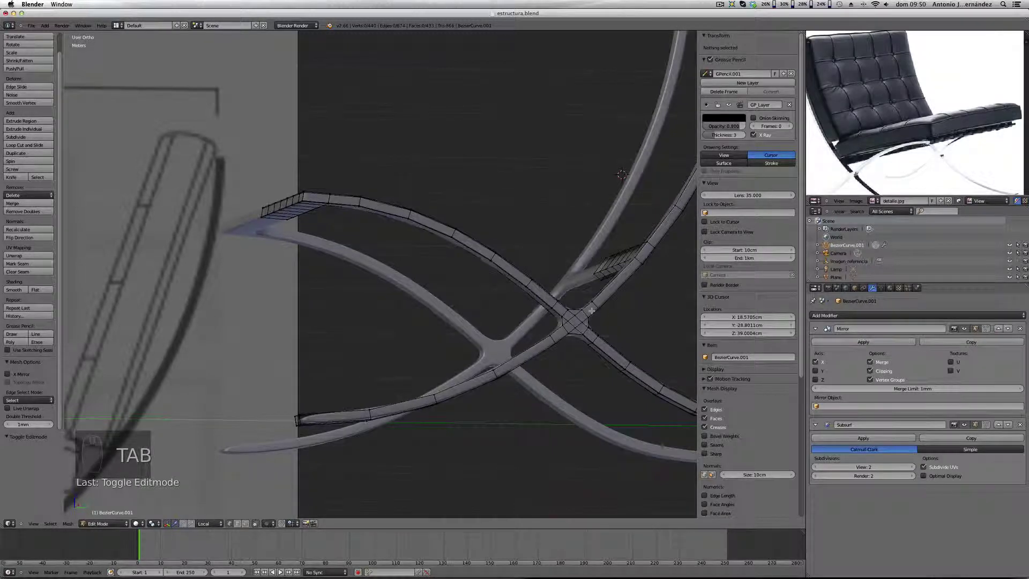
pyautogui.scroll(7, 592, 310)
pyautogui.hotkey('ctrl', 'r')
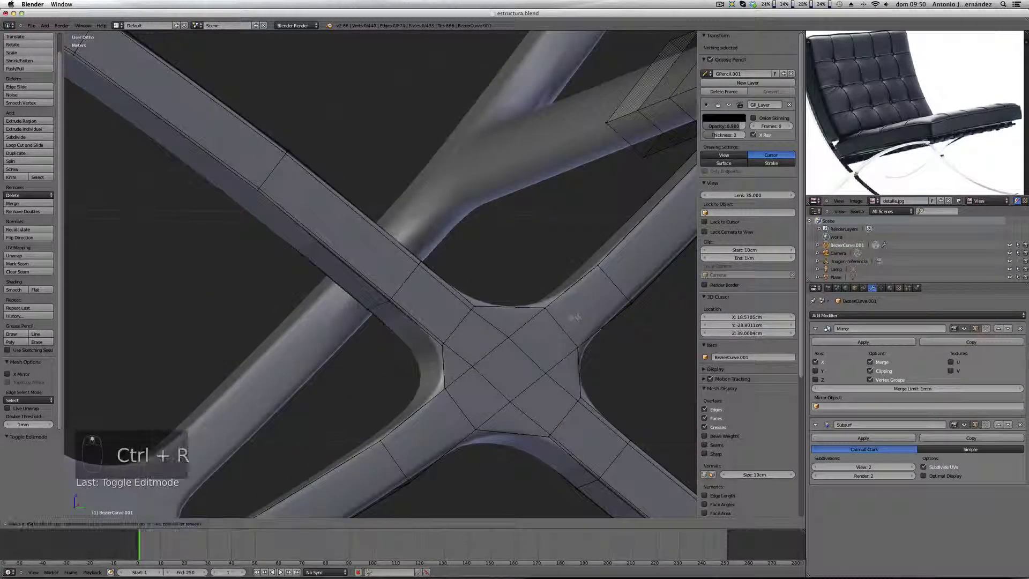
pyautogui.click(556, 320)
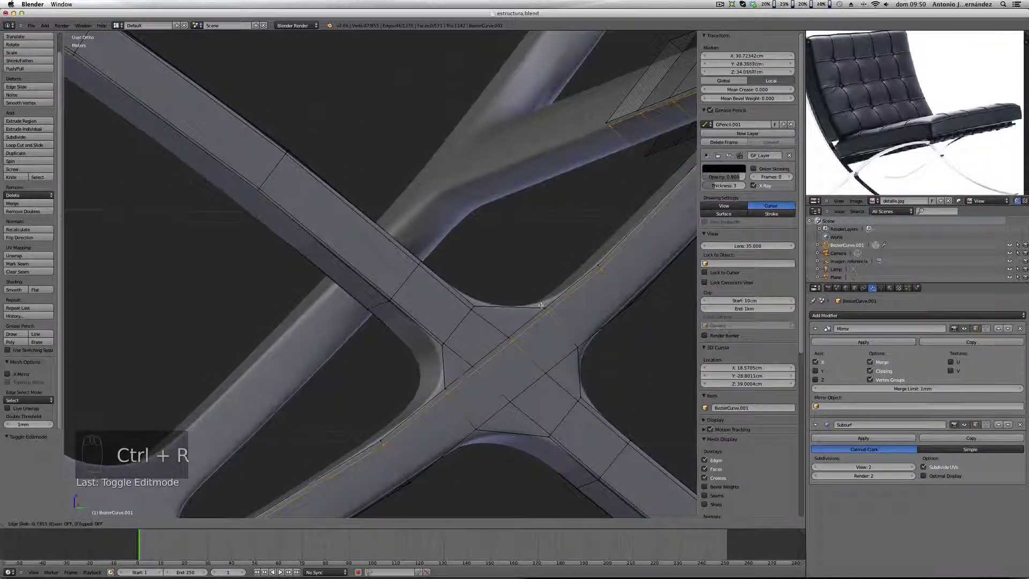
pyautogui.click(539, 304)
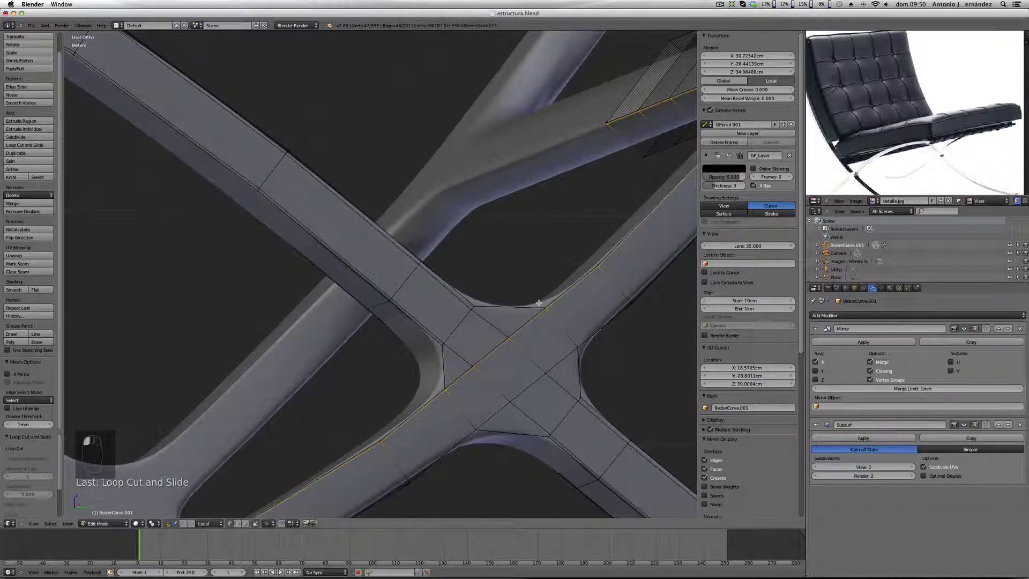
pyautogui.hotkey('ctrl', 'r')
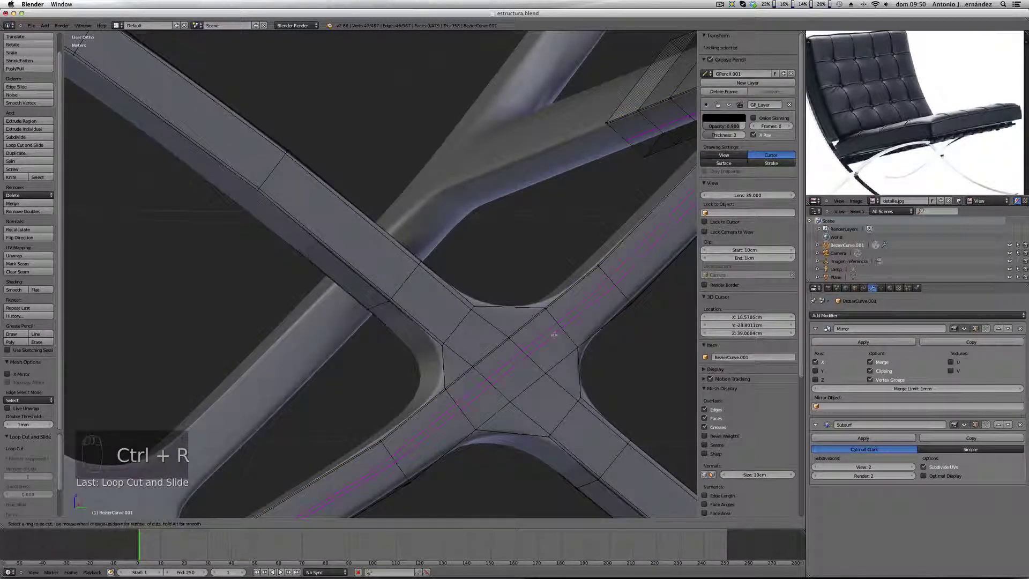
pyautogui.click(557, 338)
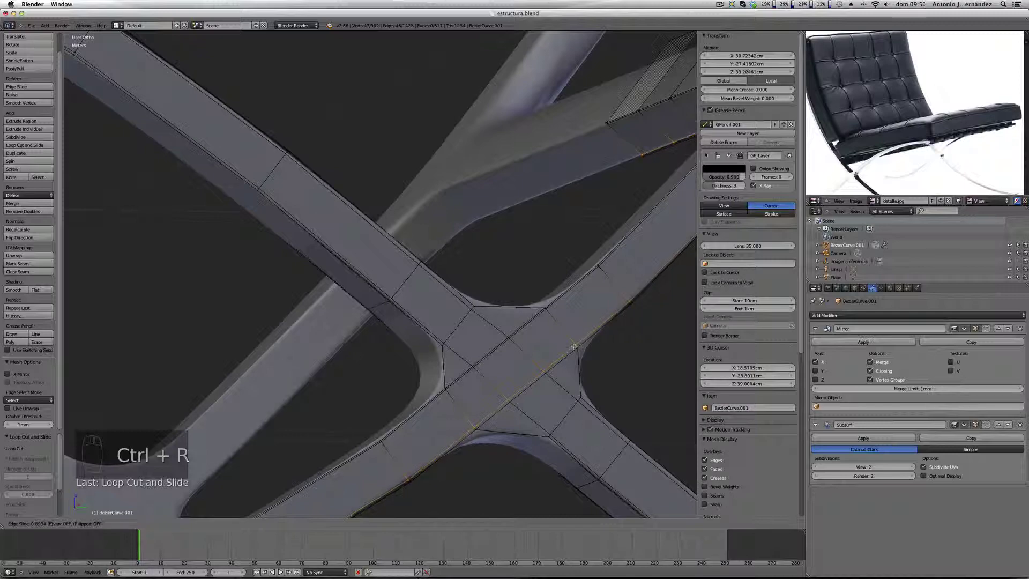
pyautogui.click(573, 347)
# Step: Inspect the smoothed frame in Object Mode, from the leg crossing and crossbars up to the top of the backrest
pyautogui.scroll(-5, 526, 292)
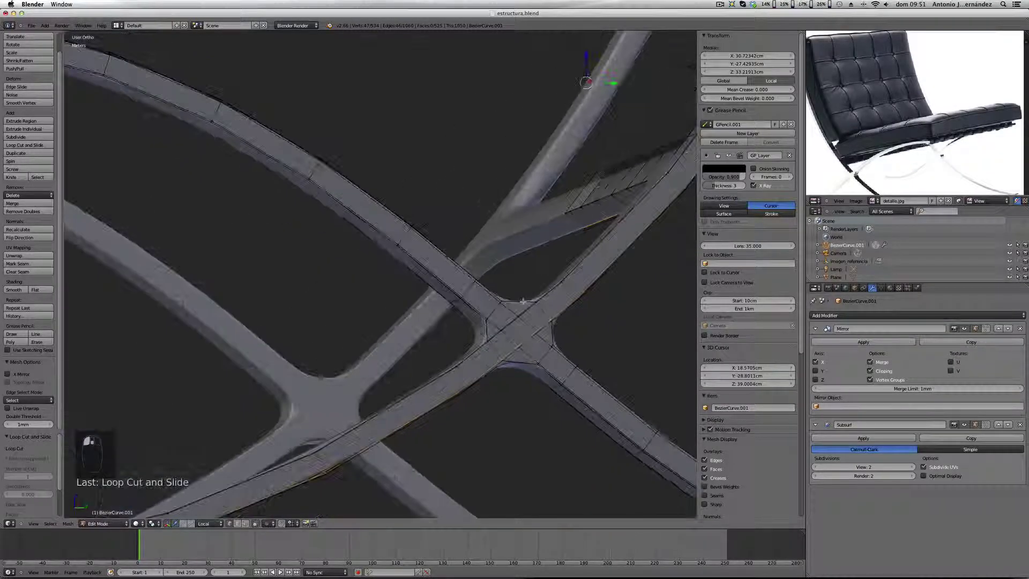
pyautogui.press('Tab')
pyautogui.scroll(-2, 522, 311)
pyautogui.moveTo(522, 310); pyautogui.dragTo(447, 220, button='middle')
pyautogui.scroll(8, 621, 346)
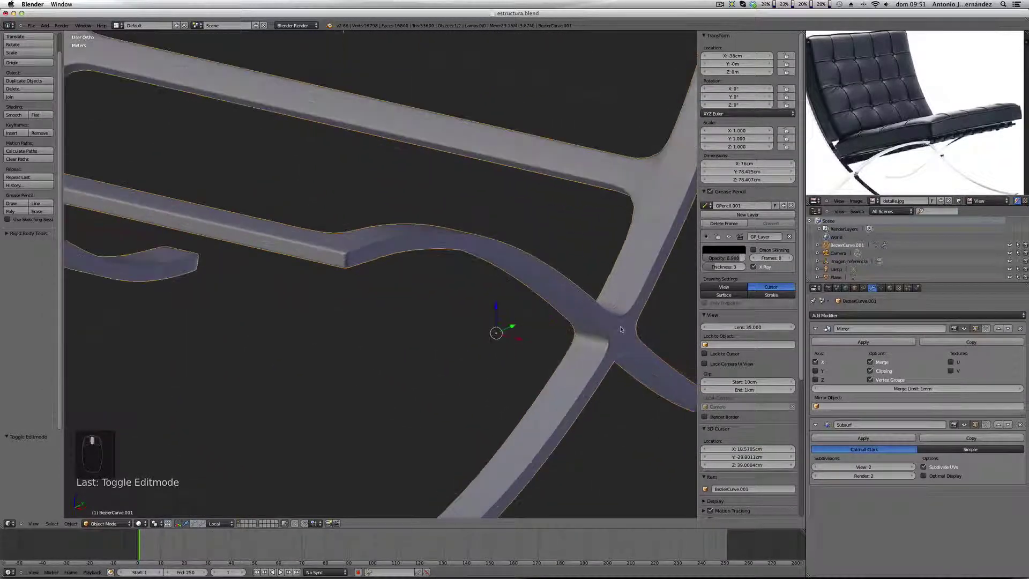
pyautogui.scroll(1, 621, 346)
pyautogui.scroll(-8, 622, 346)
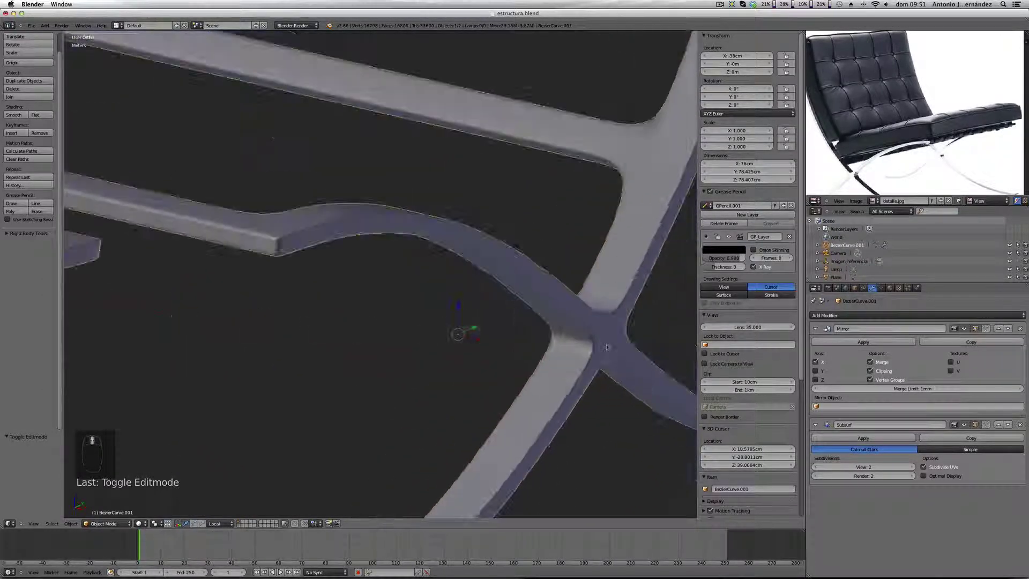
pyautogui.moveTo(577, 334); pyautogui.dragTo(638, 252, button='middle')
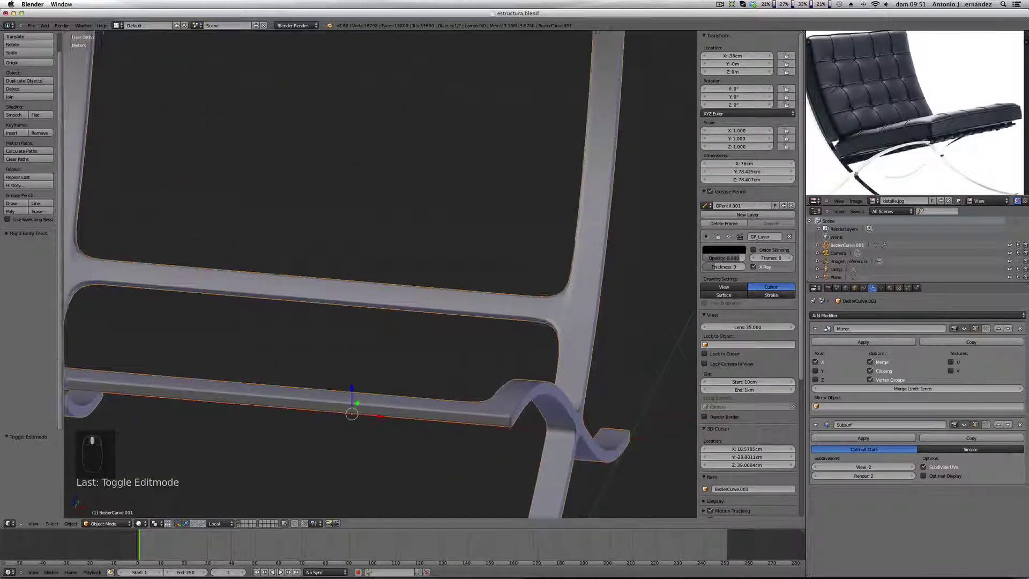
pyautogui.moveTo(510, 284); pyautogui.dragTo(488, 228, button='middle')
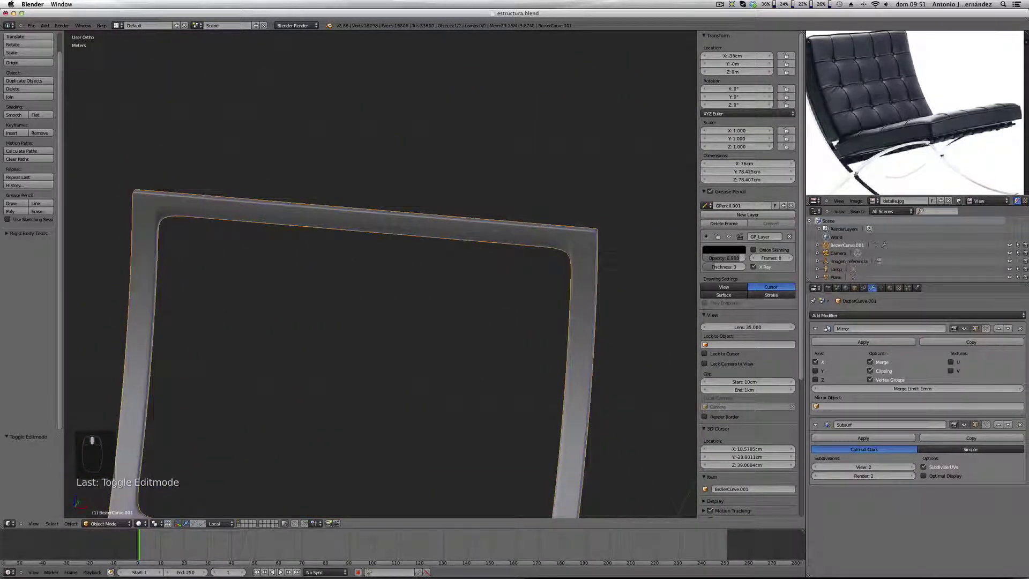
# Step: At the backrest's outer top corner, add an edge loop along the top bar and slide it up against the upper edge
pyautogui.press('KP_1')
pyautogui.keyDown('shift'); pyautogui.moveTo(588, 129); pyautogui.dragTo(514, 310, button='middle'); pyautogui.keyUp('shift')
pyautogui.scroll(4, 523, 269)
pyautogui.press('Tab')
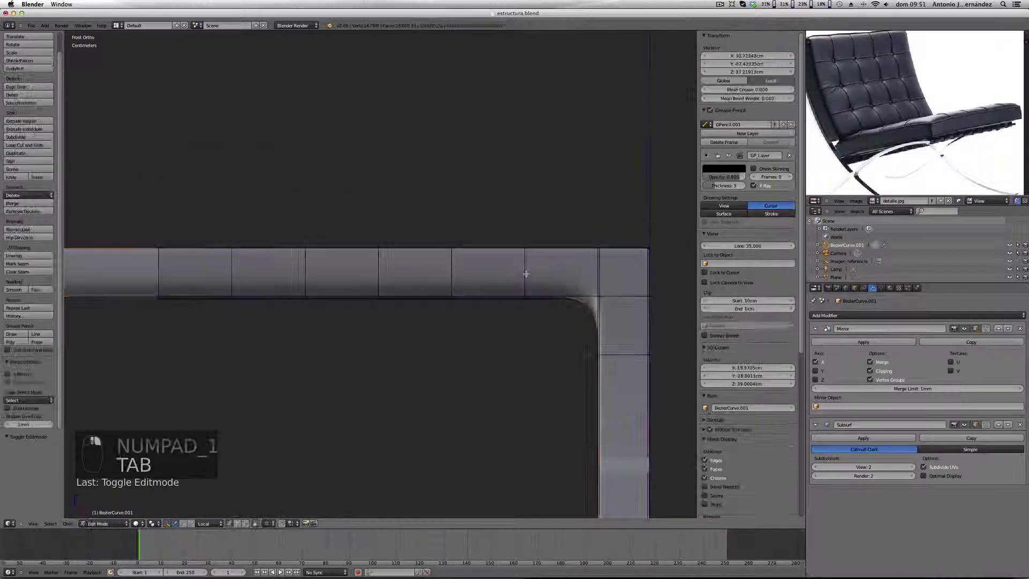
pyautogui.moveTo(523, 271)
pyautogui.mouseDown(button='middle')
pyautogui.moveTo(523, 287)
pyautogui.moveTo(541, 261)
pyautogui.moveTo(533, 275)
pyautogui.moveTo(542, 267)
pyautogui.moveTo(500, 280)
pyautogui.moveTo(545, 278)
pyautogui.moveTo(519, 277)
pyautogui.moveTo(533, 274)
pyautogui.mouseUp(button='middle')
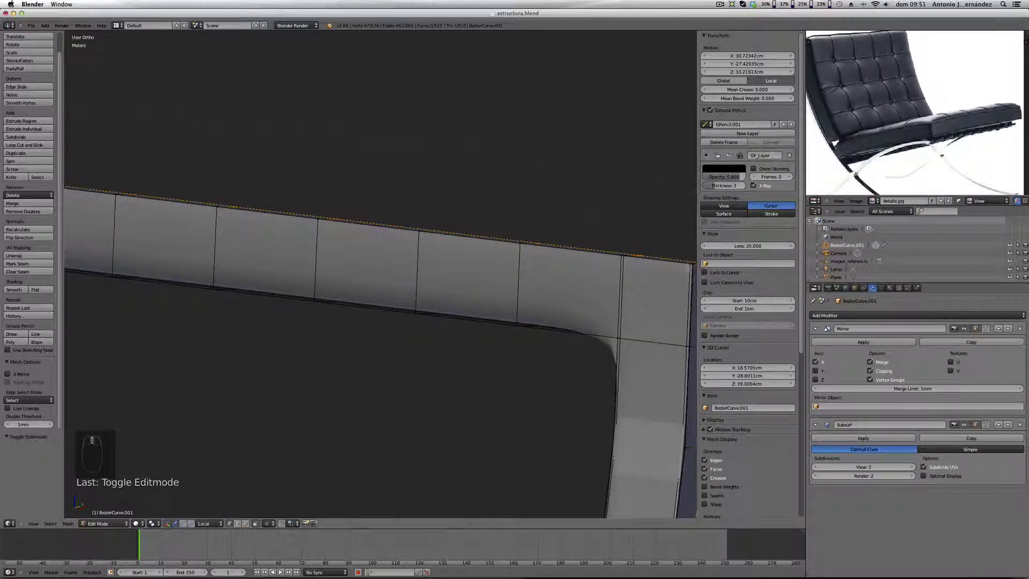
pyautogui.rightClick(690, 264)
pyautogui.moveTo(686, 271); pyautogui.dragTo(527, 284, button='middle')
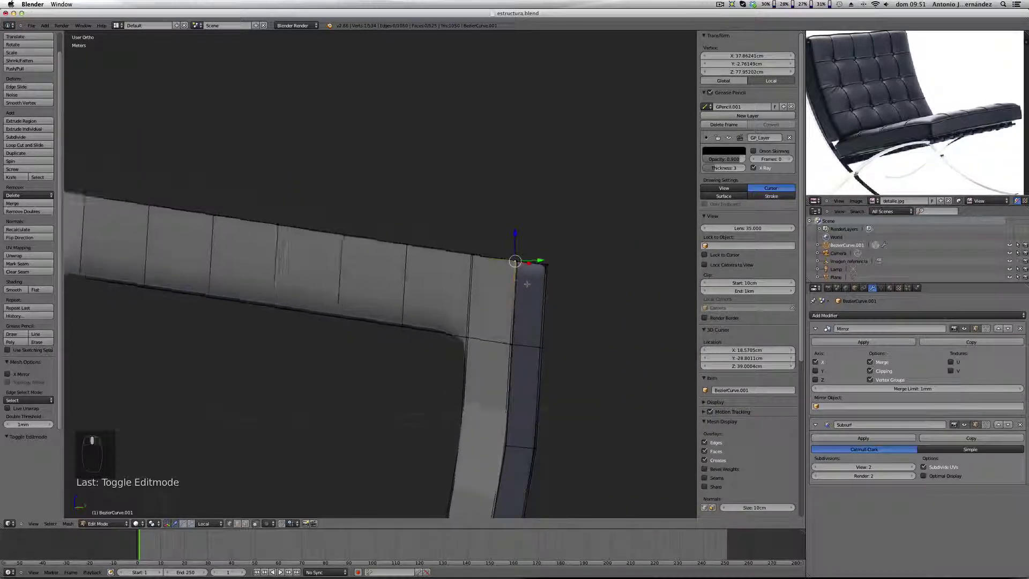
pyautogui.scroll(4, 526, 284)
pyautogui.hotkey('ctrl', 'r')
pyautogui.click(528, 280)
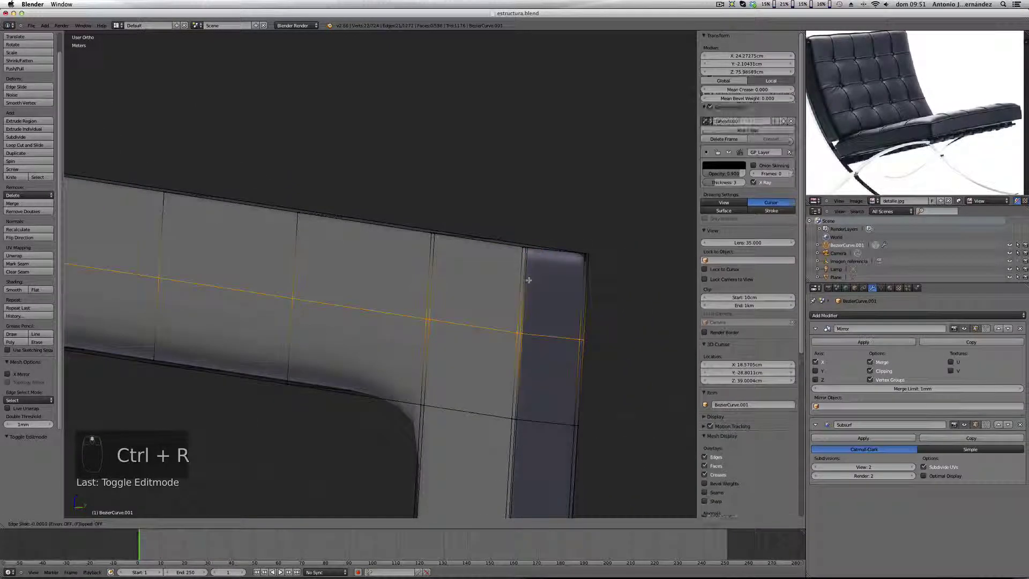
pyautogui.click(534, 199)
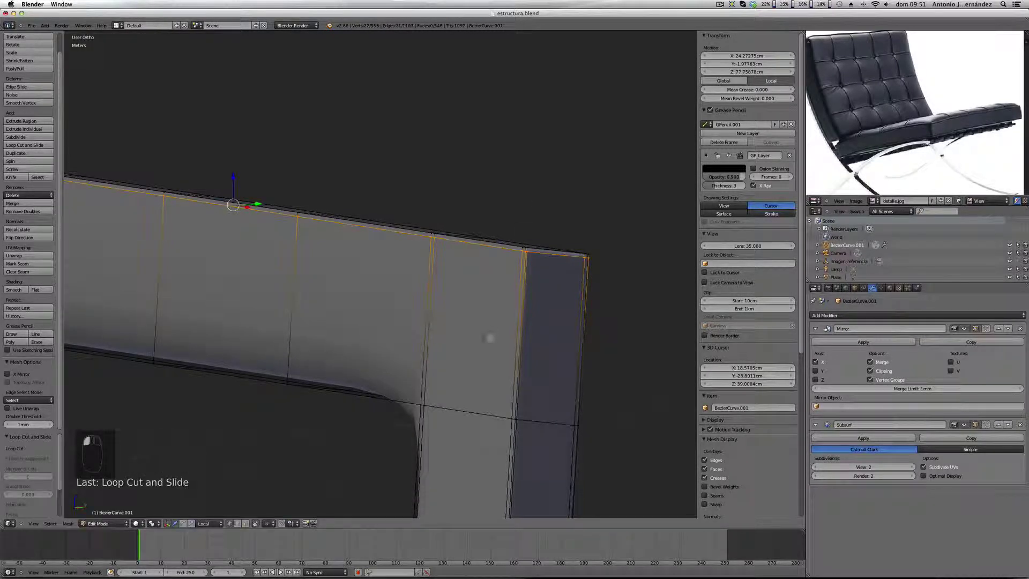
# Step: Add a second edge loop along the backrest's top bar and slide it down against the lower edge
pyautogui.hotkey('ctrl', 'r')
pyautogui.click(523, 340)
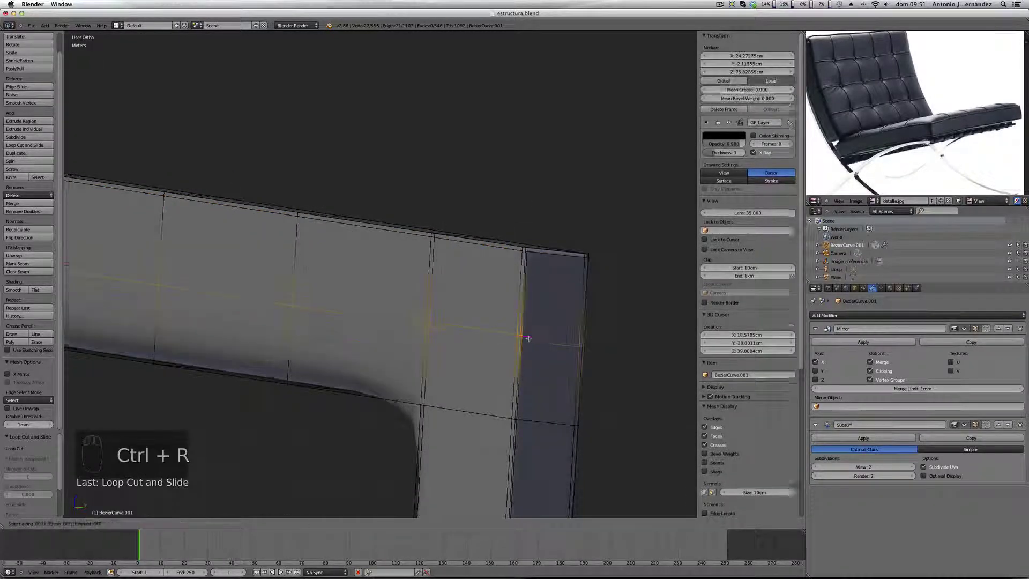
pyautogui.click(521, 420)
# Step: Add edge loops around the inner top corner, one across the upright just below the bar and one across the bar beside the upright
pyautogui.keyDown('shift'); pyautogui.moveTo(511, 479); pyautogui.dragTo(530, 290, button='middle'); pyautogui.keyUp('shift')
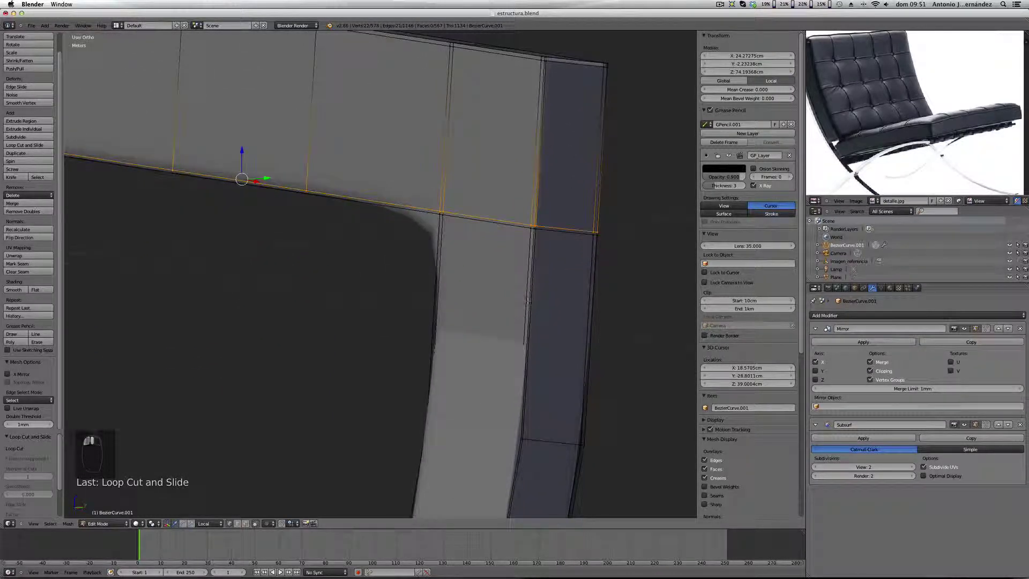
pyautogui.hotkey('ctrl', 'r')
pyautogui.click(519, 334)
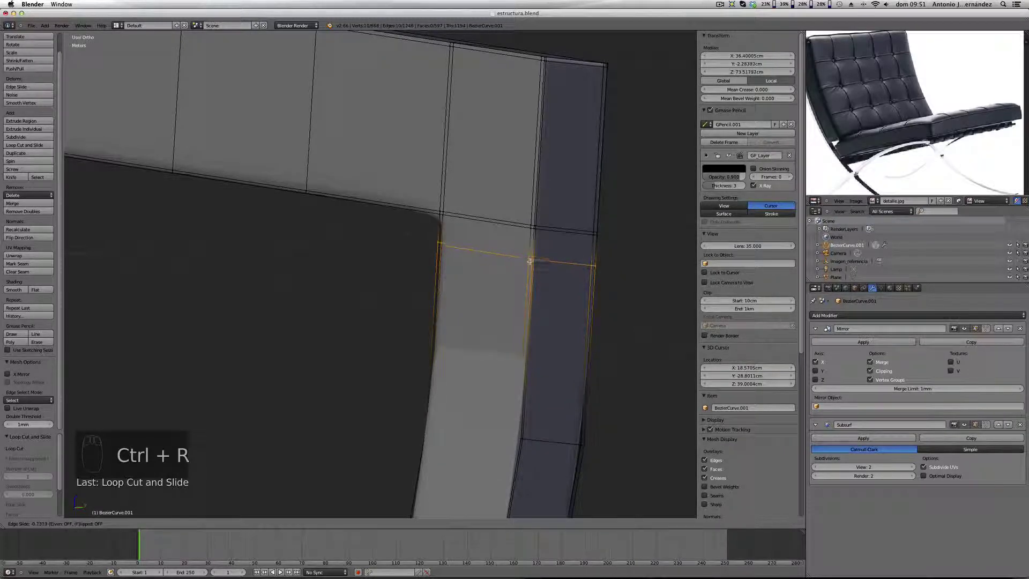
pyautogui.click(529, 260)
pyautogui.moveTo(389, 175); pyautogui.dragTo(431, 175, button='middle')
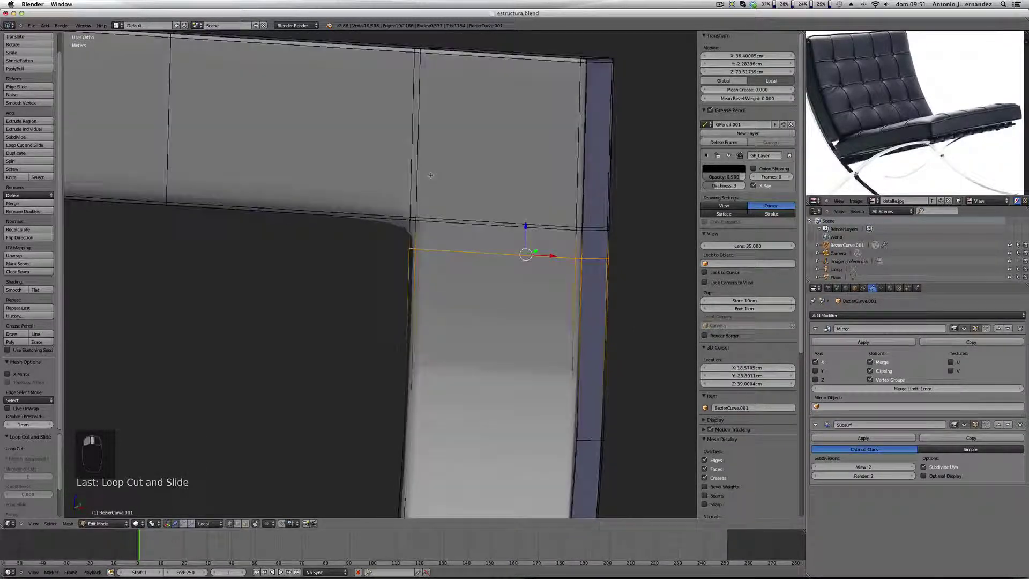
pyautogui.hotkey('ctrl', 'r')
pyautogui.click(364, 207)
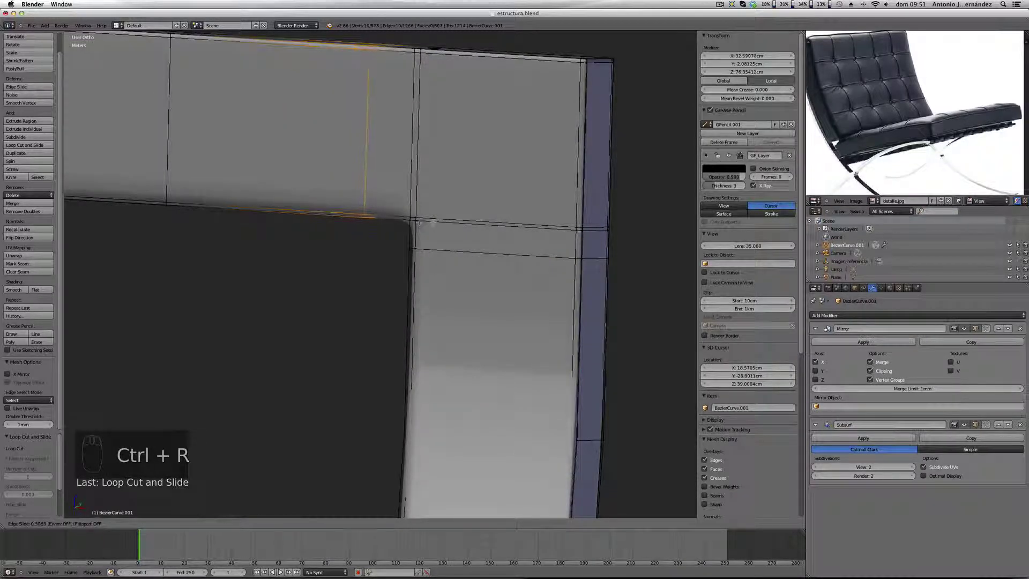
pyautogui.click(444, 220)
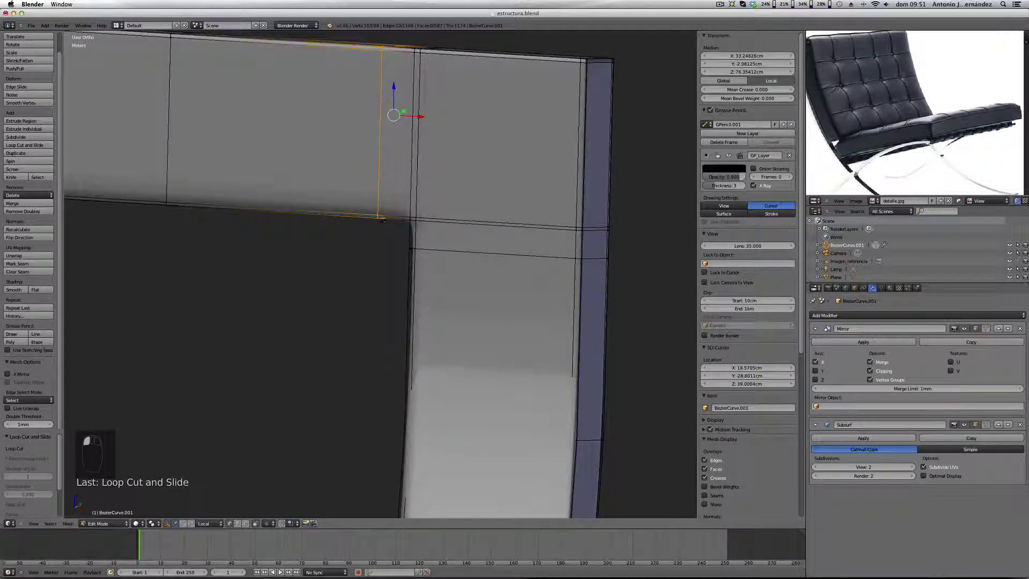
# Step: Check the corner's shading in Object Mode, and slide the loop across the top bar closer to the inner corner
pyautogui.press('Tab')
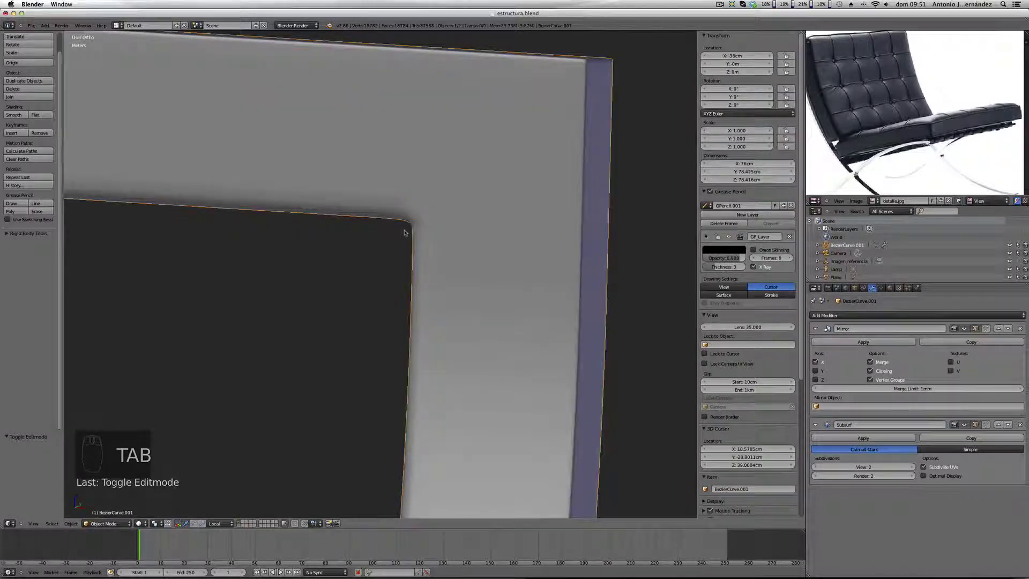
pyautogui.scroll(-5, 429, 235)
pyautogui.moveTo(452, 248); pyautogui.dragTo(455, 230, button='middle')
pyautogui.keyDown('shift'); pyautogui.moveTo(461, 181); pyautogui.dragTo(455, 267, button='middle'); pyautogui.keyUp('shift')
pyautogui.scroll(4, 455, 266)
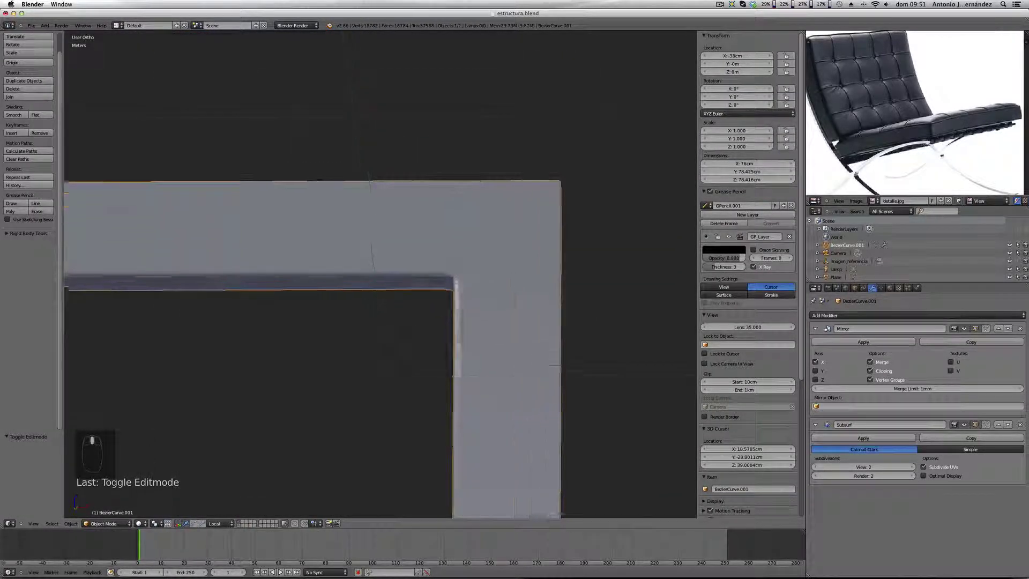
pyautogui.press('Tab')
pyautogui.scroll(3, 450, 268)
pyautogui.press('g')
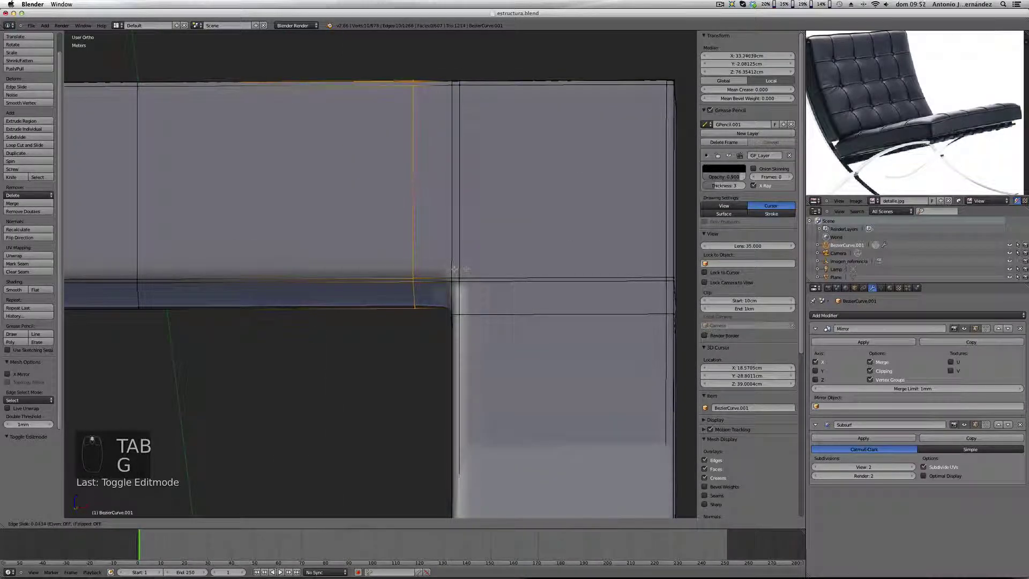
pyautogui.click(502, 284)
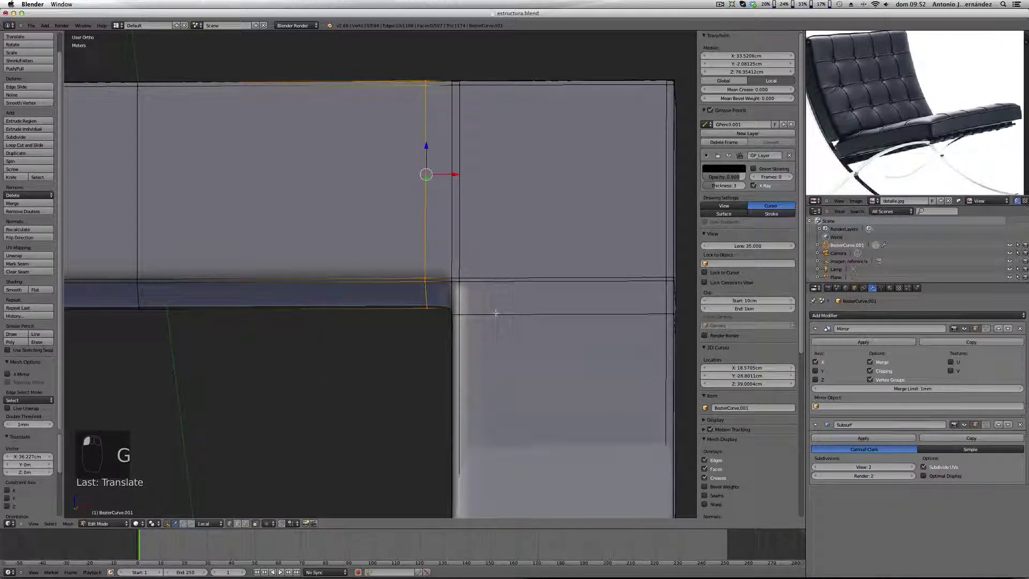
# Step: Move the edge loop across the upright up closer to the inner top corner, and check the corner's shading in Object Mode
pyautogui.press('a')
pyautogui.keyDown('alt'); pyautogui.rightClick(495, 313); pyautogui.keyUp('alt')
pyautogui.press('g')
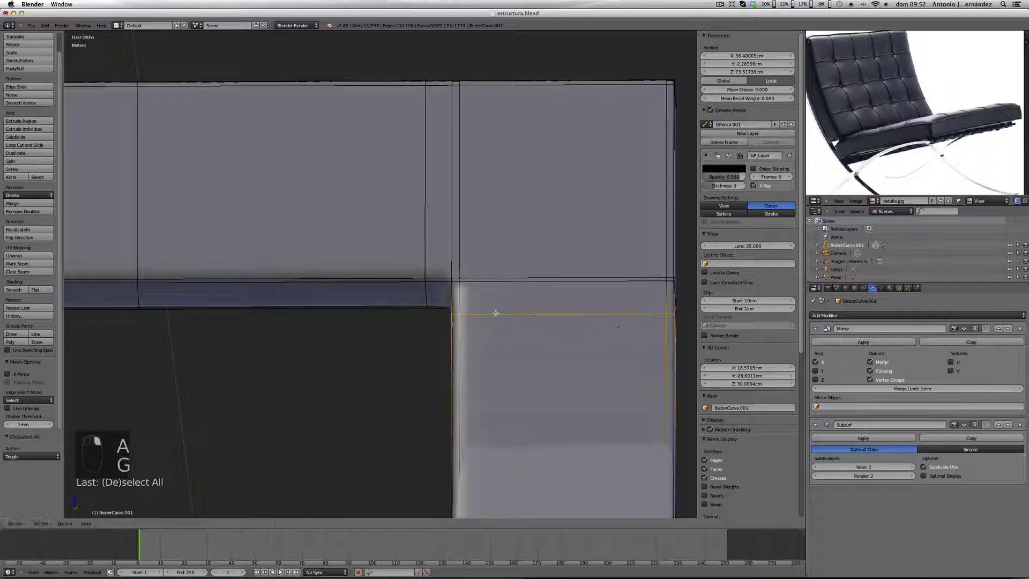
pyautogui.click(490, 288)
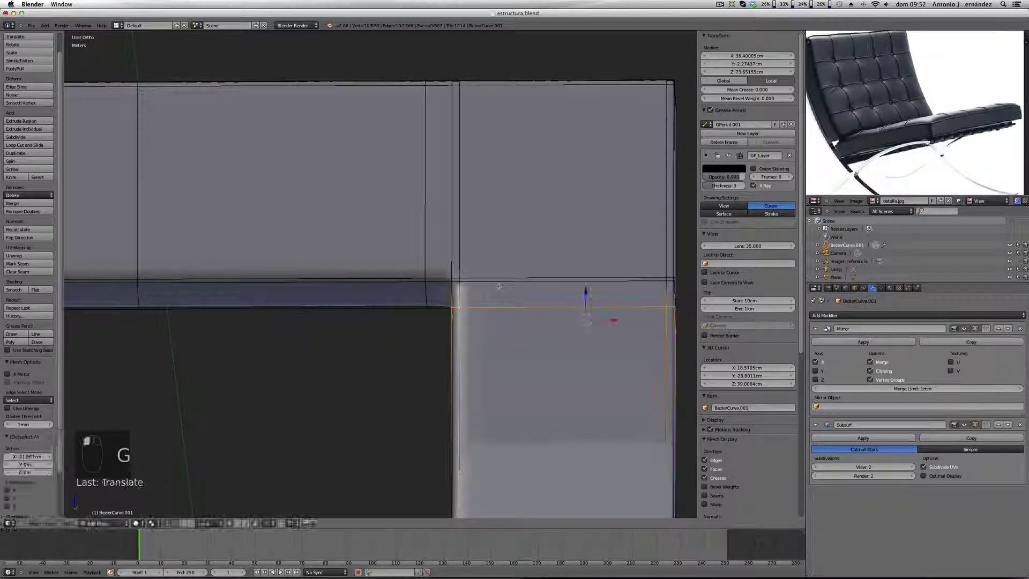
pyautogui.press('Tab')
pyautogui.scroll(-2, 485, 289)
pyautogui.scroll(-4, 485, 290)
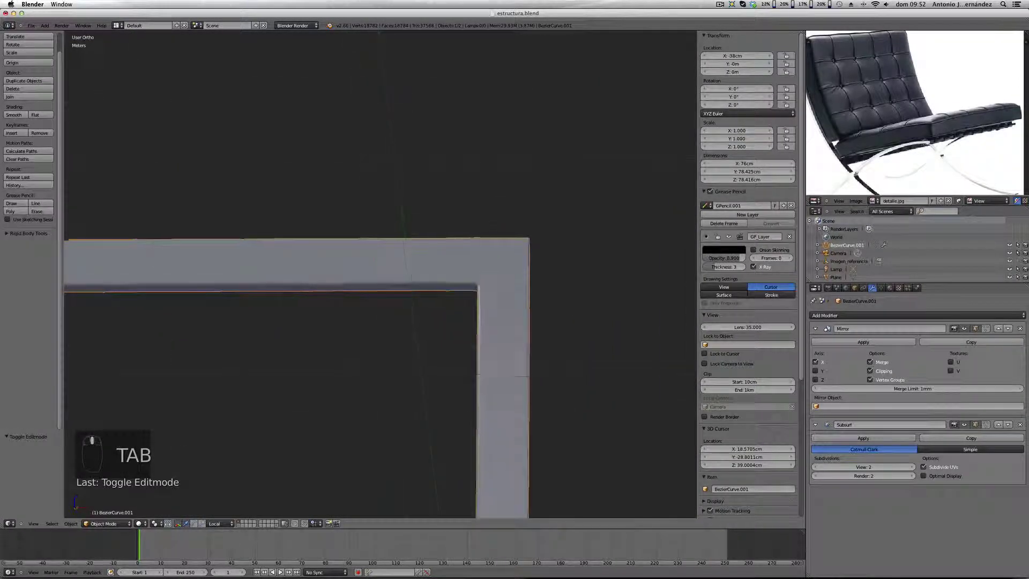
pyautogui.moveTo(485, 290); pyautogui.dragTo(492, 317, button='middle')
pyautogui.scroll(6, 492, 316)
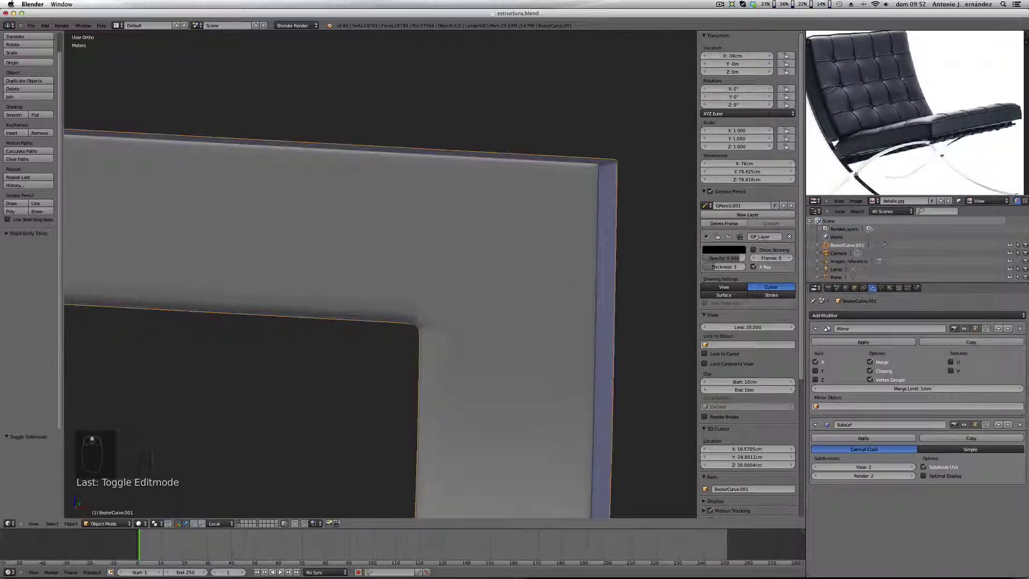
# Step: Add an edge loop along the inner side face of the backrest opening and slide it against the near edge
pyautogui.press('Tab')
pyautogui.scroll(1, 442, 307)
pyautogui.scroll(-4, 442, 307)
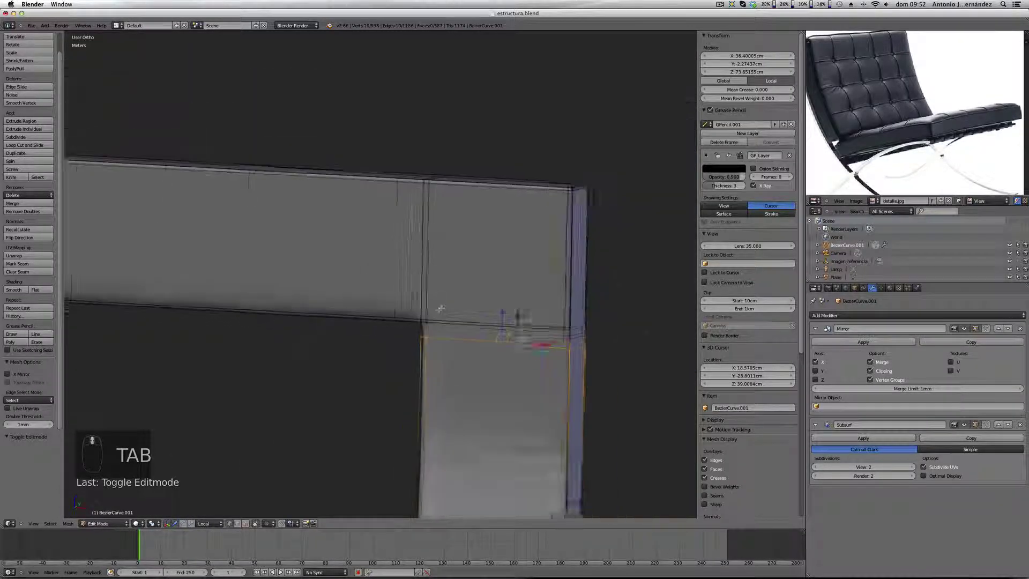
pyautogui.moveTo(442, 308)
pyautogui.mouseDown(button='middle')
pyautogui.moveTo(463, 320)
pyautogui.moveTo(429, 297)
pyautogui.mouseUp(button='middle')
pyautogui.moveTo(517, 303)
pyautogui.mouseDown(button='middle')
pyautogui.moveTo(533, 276)
pyautogui.moveTo(524, 298)
pyautogui.moveTo(531, 292)
pyautogui.mouseUp(button='middle')
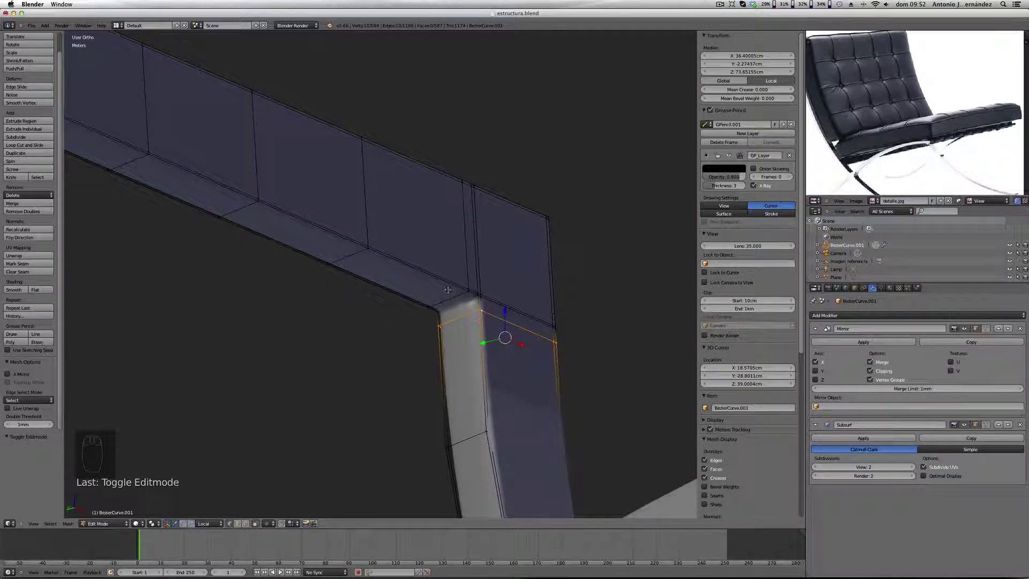
pyautogui.moveTo(462, 302); pyautogui.dragTo(451, 337, button='middle')
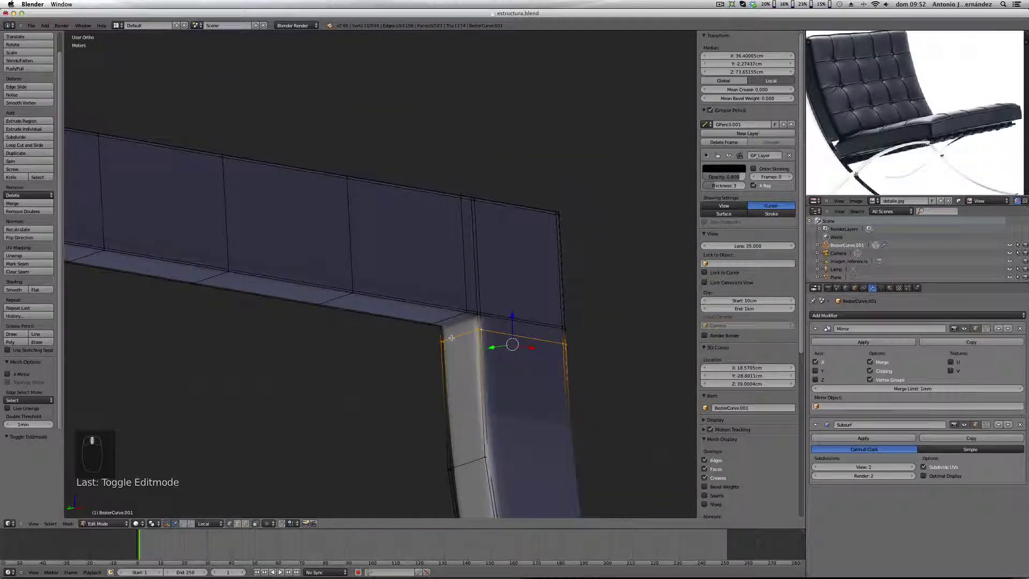
pyautogui.hotkey('ctrl', 'r')
pyautogui.click(453, 337)
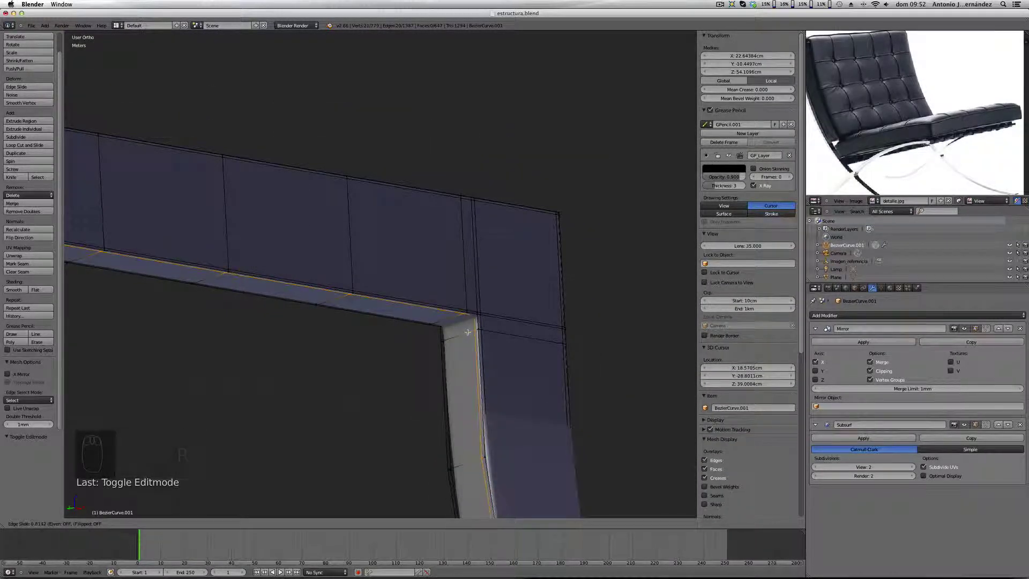
pyautogui.click(468, 332)
# Step: Add a second edge loop along the opening's inner side face and slide it against the far edge
pyautogui.hotkey('ctrl', 'r')
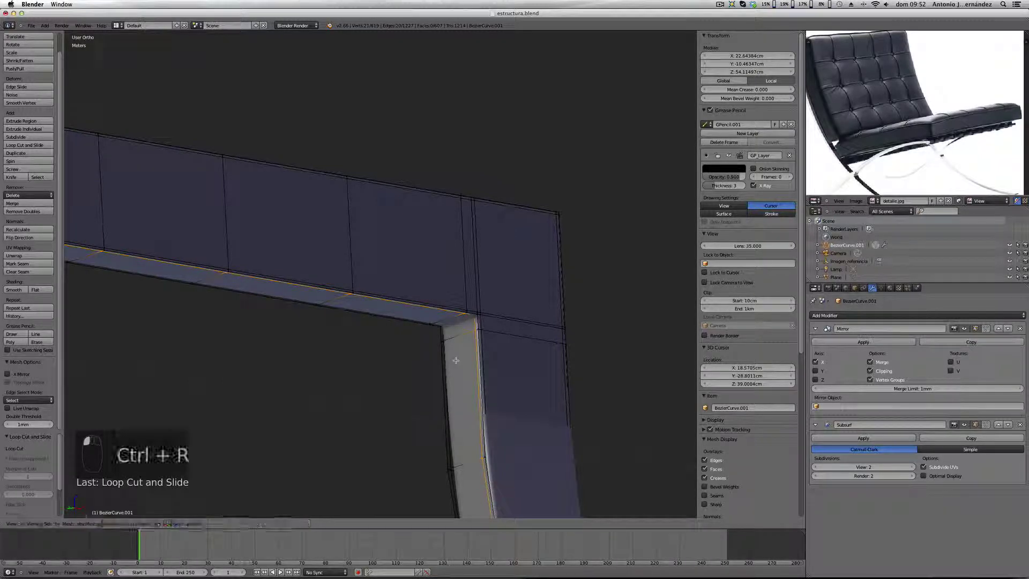
pyautogui.click(453, 351)
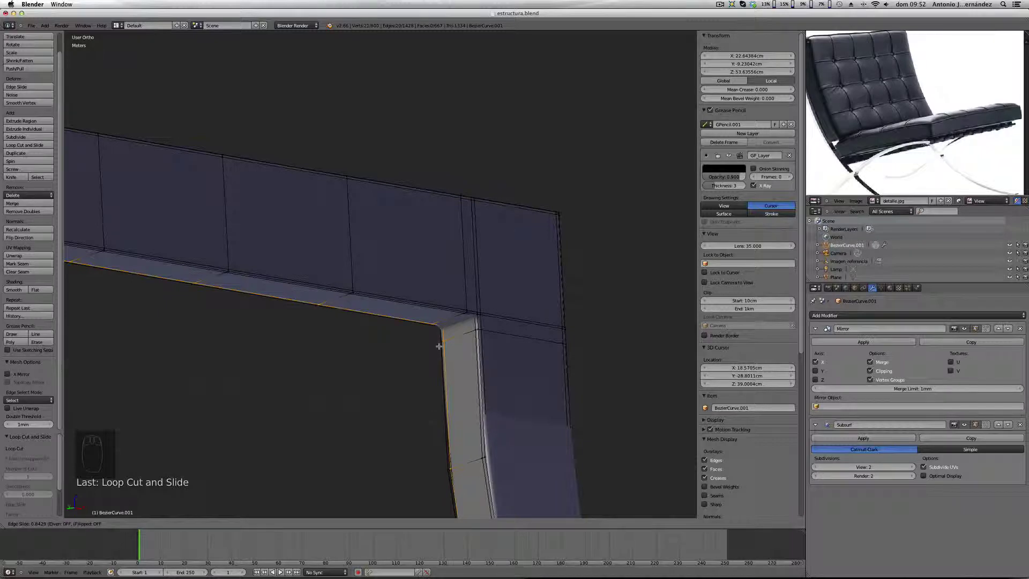
pyautogui.click(438, 346)
# Step: Add an edge loop across the upright just above the lower crossbar and slide it down close to the junction
pyautogui.keyDown('shift'); pyautogui.moveTo(454, 366); pyautogui.dragTo(440, 195, button='middle'); pyautogui.keyUp('shift')
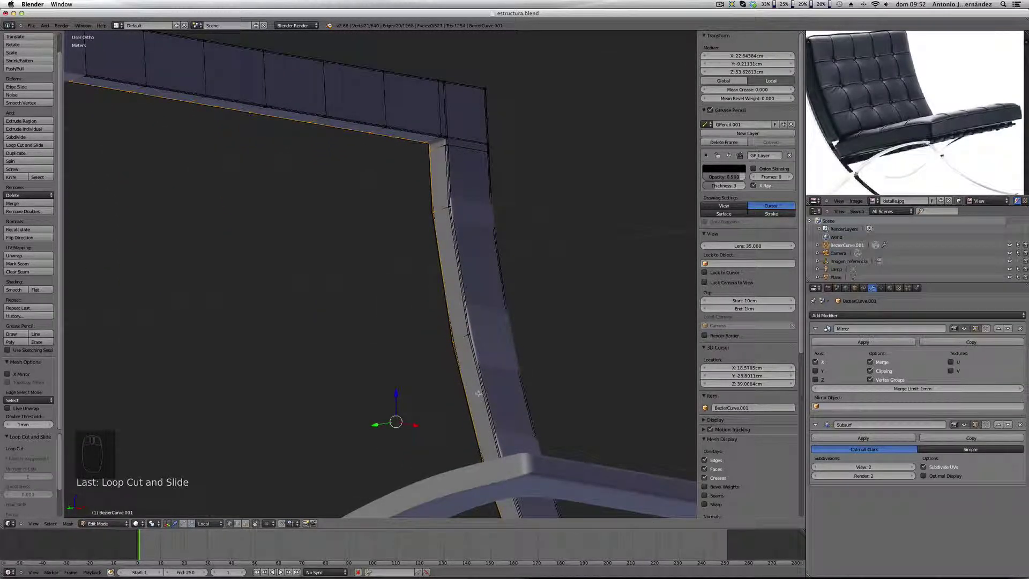
pyautogui.keyDown('shift'); pyautogui.moveTo(477, 393); pyautogui.dragTo(494, 252, button='middle'); pyautogui.keyUp('shift')
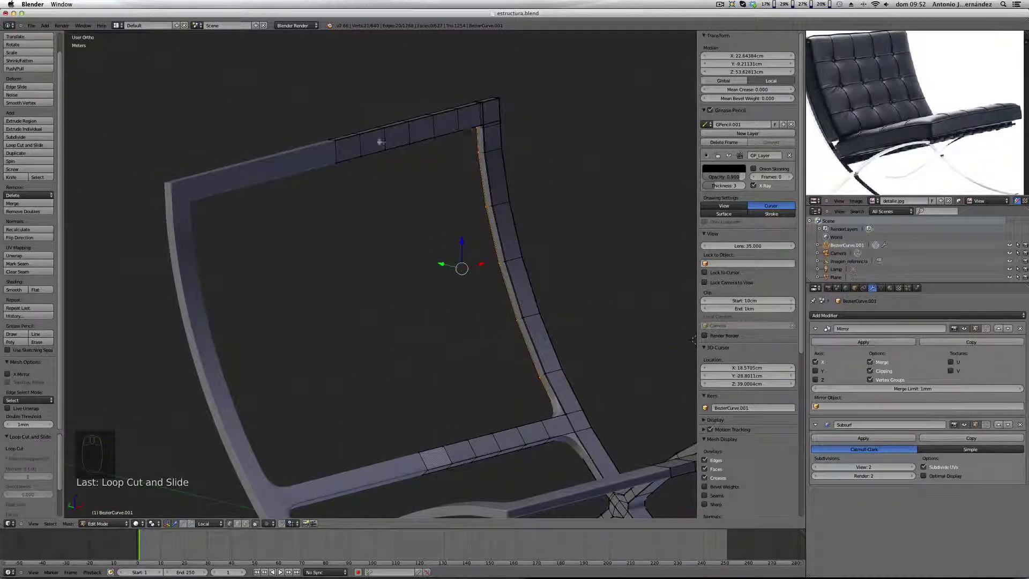
pyautogui.moveTo(380, 141); pyautogui.dragTo(348, 142, button='middle')
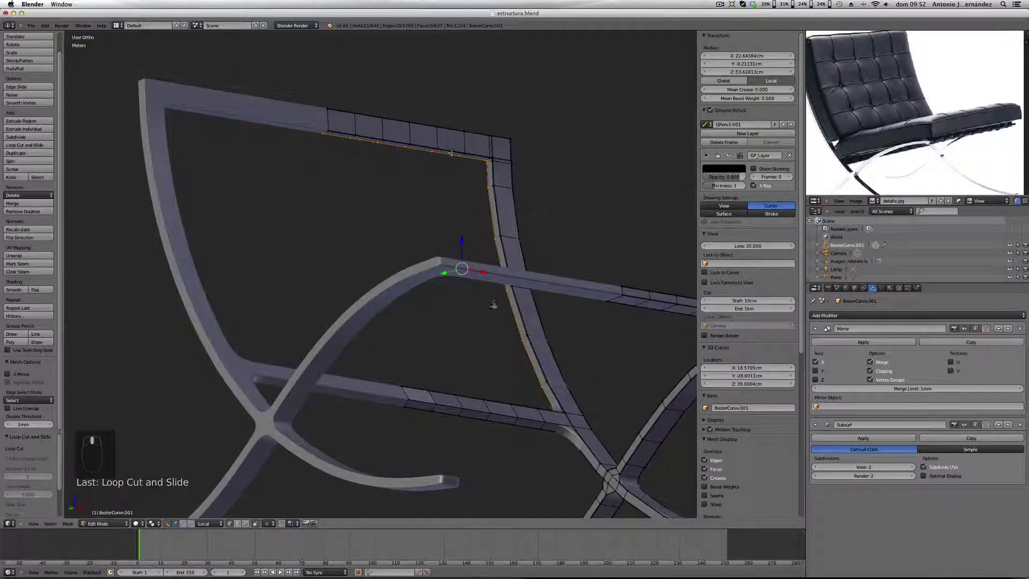
pyautogui.moveTo(510, 389); pyautogui.dragTo(519, 455, button='middle')
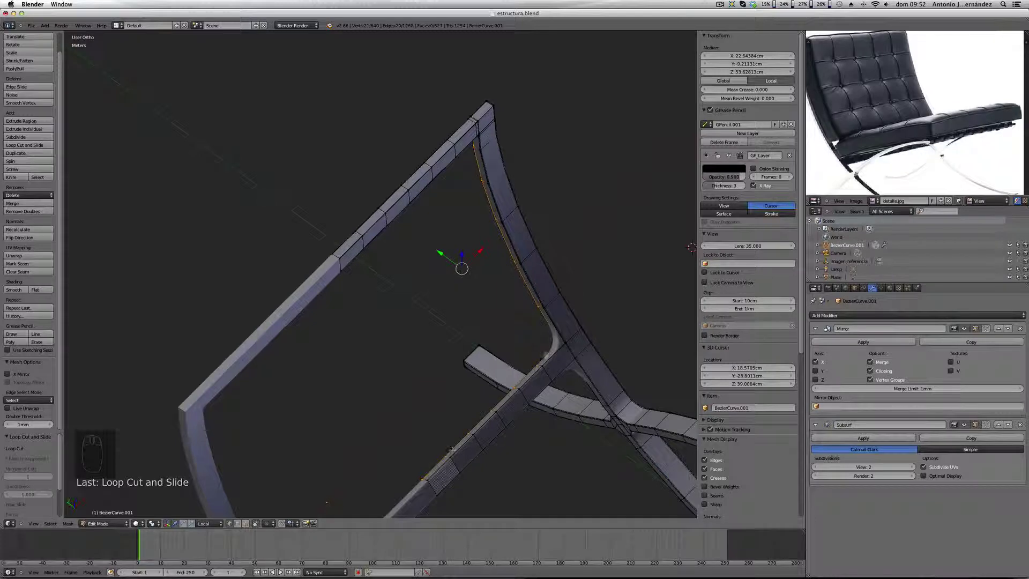
pyautogui.scroll(2, 536, 348)
pyautogui.moveTo(536, 348); pyautogui.dragTo(558, 321, button='middle')
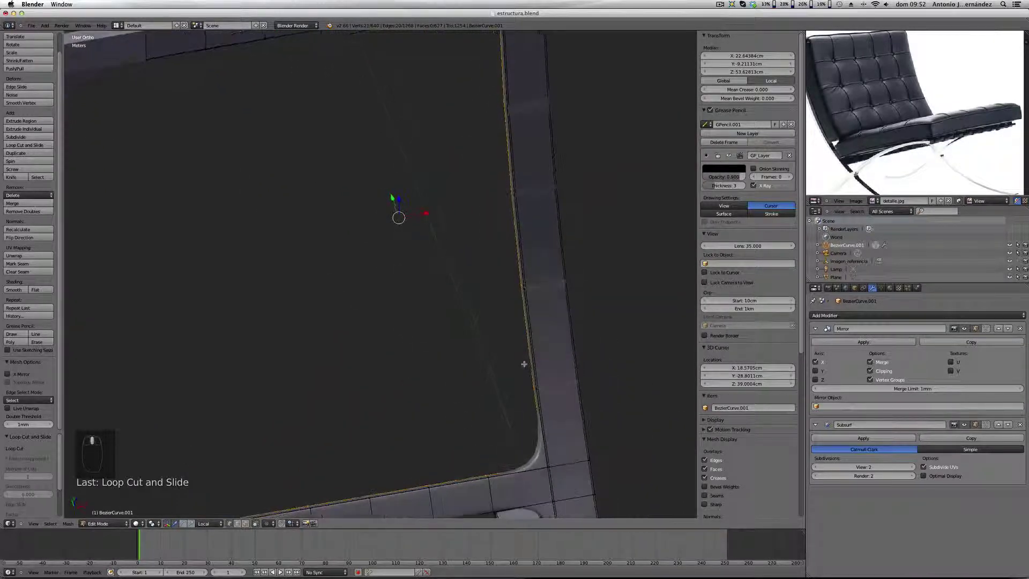
pyautogui.scroll(2, 557, 321)
pyautogui.scroll(6, 483, 304)
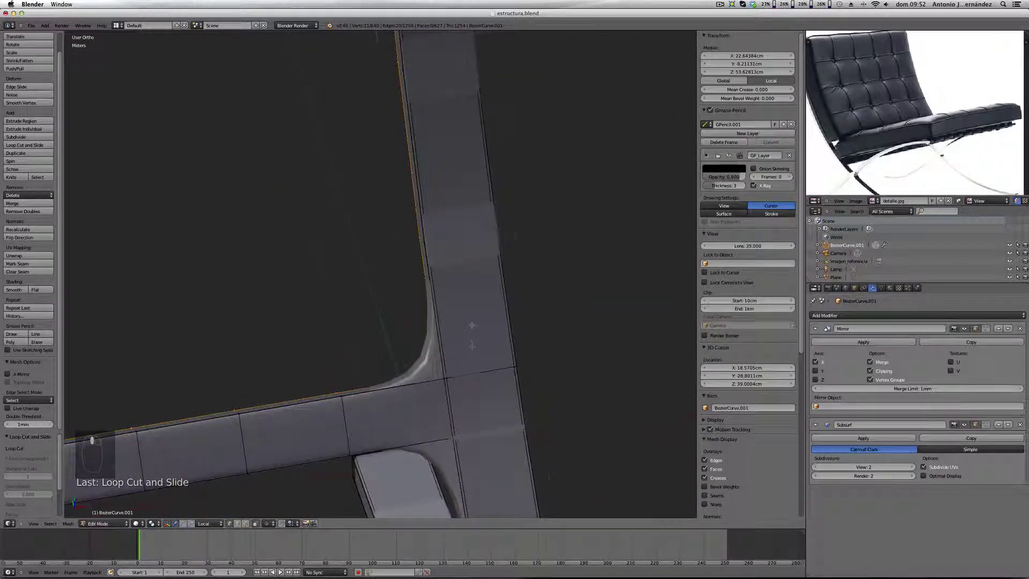
pyautogui.hotkey('ctrl', 'r')
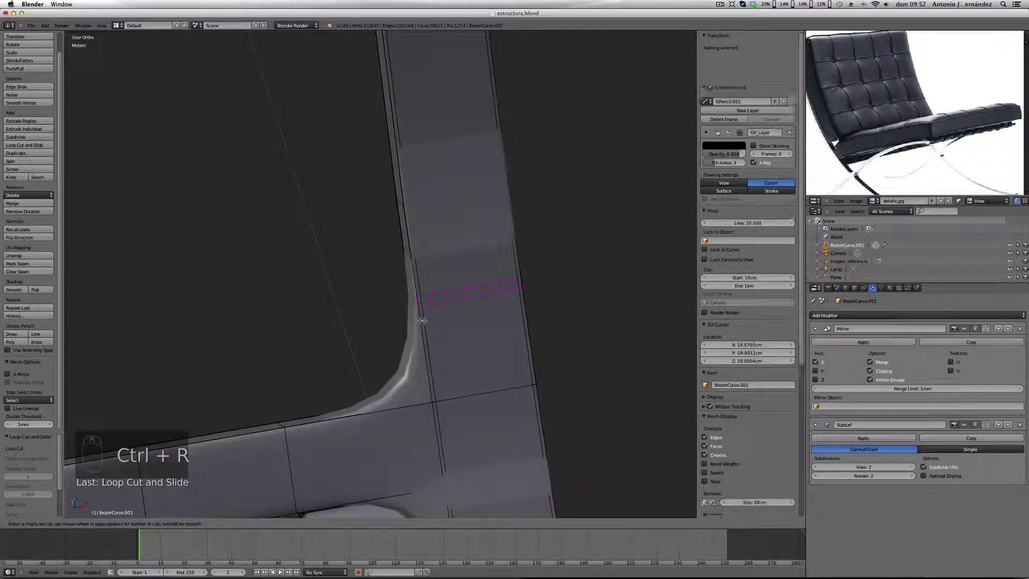
pyautogui.click(420, 314)
pyautogui.click(426, 386)
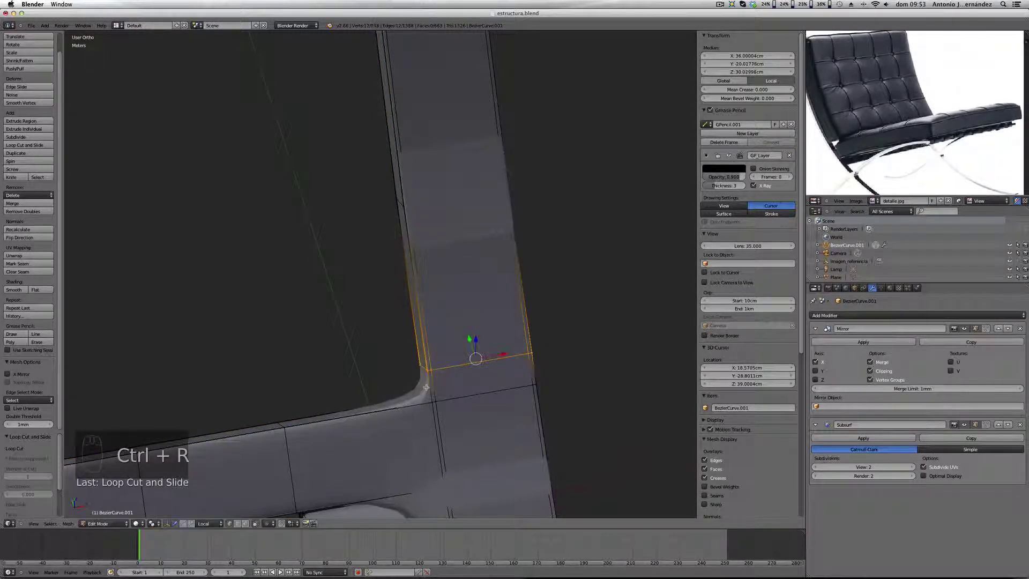
# Step: Add an edge loop across the upright below the lower crossbar and slide it up close to the junction
pyautogui.keyDown('shift'); pyautogui.moveTo(426, 387); pyautogui.dragTo(405, 178, button='middle'); pyautogui.keyUp('shift')
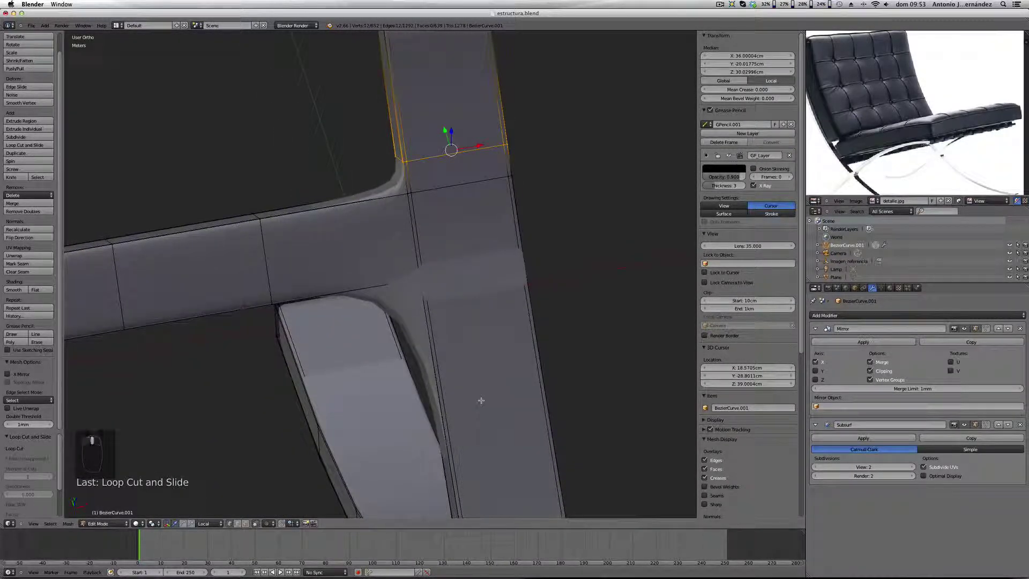
pyautogui.hotkey('ctrl', 'r')
pyautogui.click(428, 356)
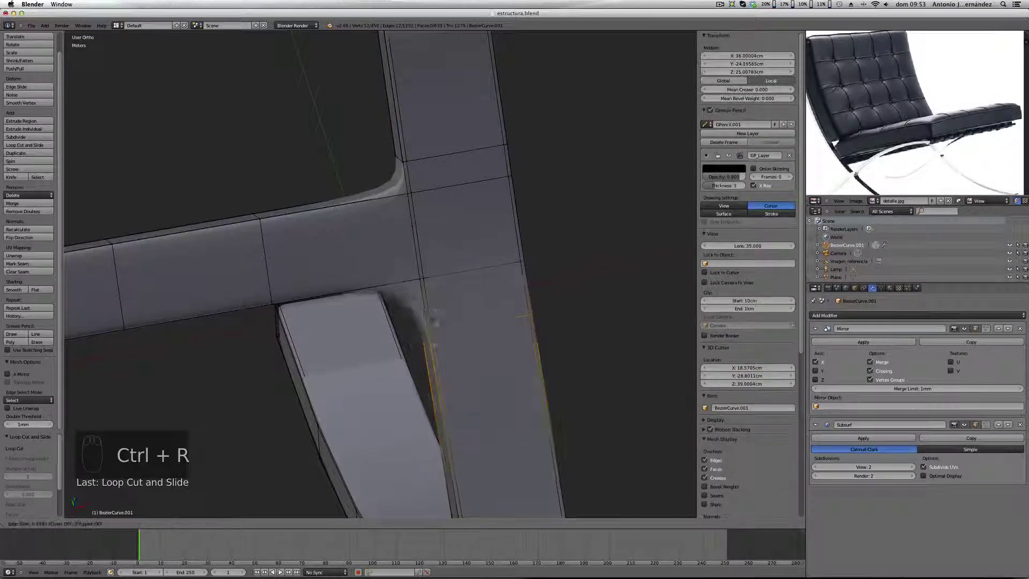
pyautogui.click(433, 278)
# Step: Add an edge loop across the lower crossbar and slide it up against the upright
pyautogui.hotkey('ctrl', 'r')
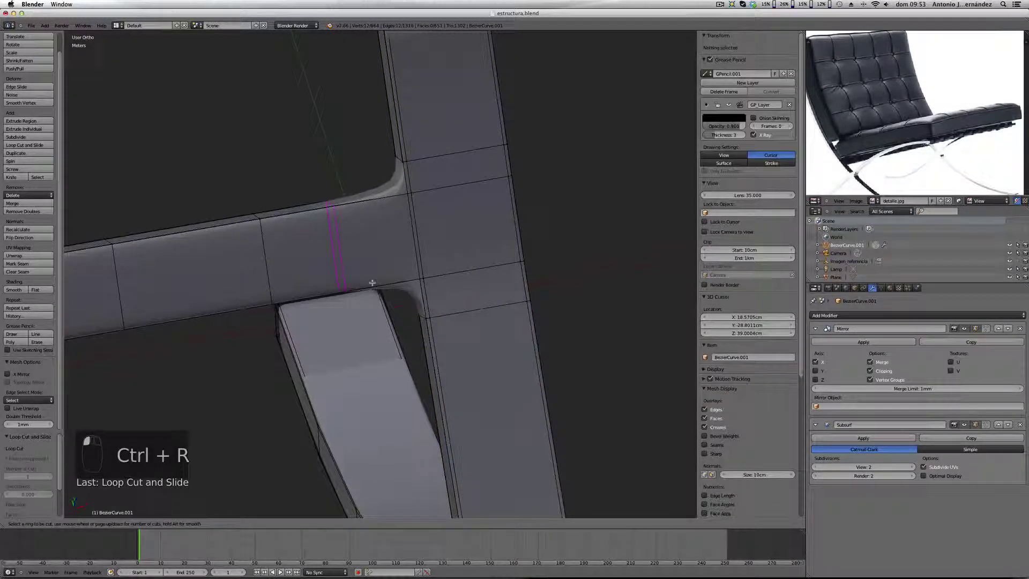
pyautogui.click(386, 283)
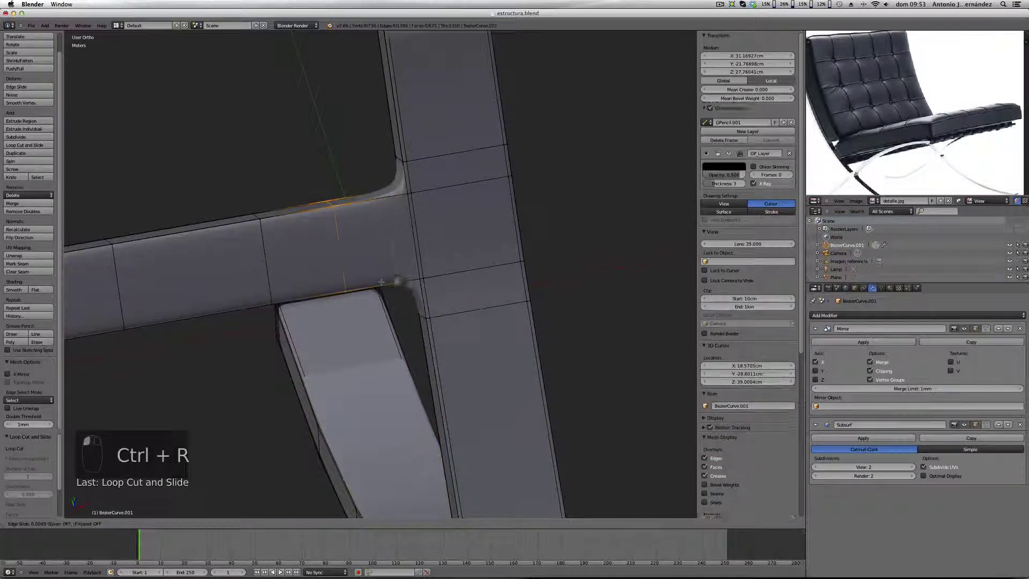
pyautogui.click(438, 275)
# Step: Add an edge loop running lengthwise along the lower crossbar and slide it against the upper edge
pyautogui.moveTo(450, 301); pyautogui.dragTo(438, 302, button='middle')
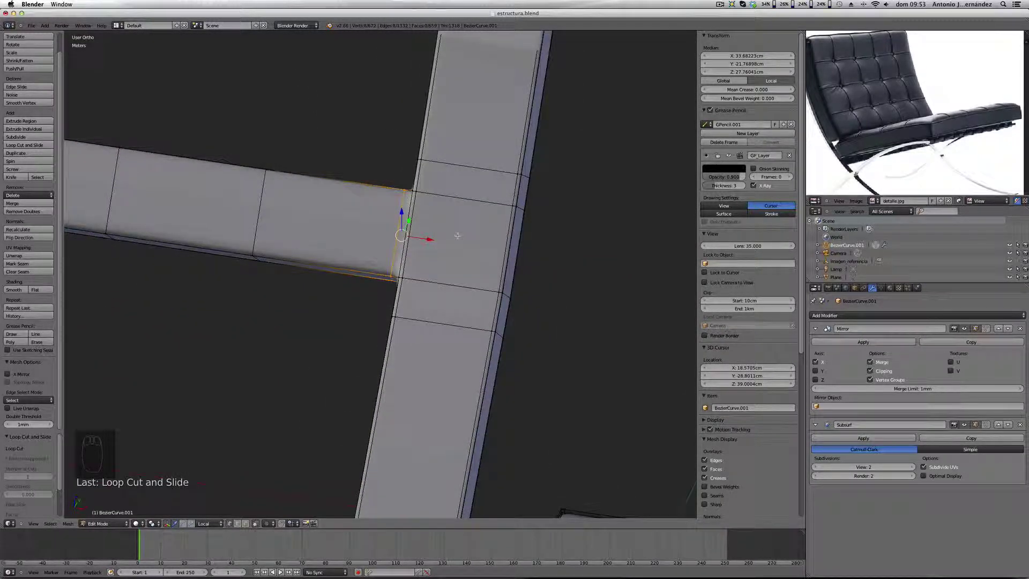
pyautogui.hotkey('ctrl', 'r')
pyautogui.click(515, 234)
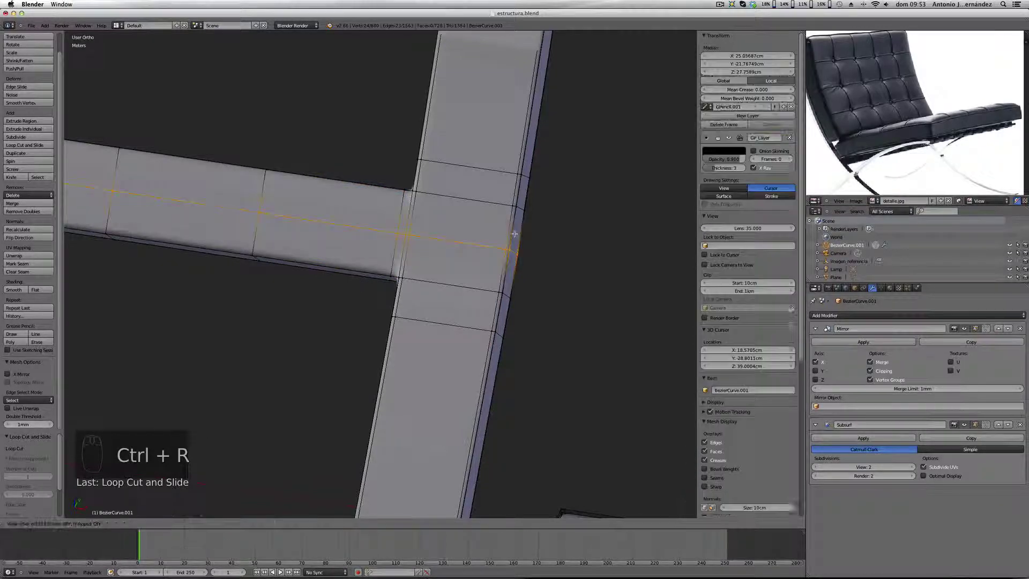
pyautogui.click(524, 202)
# Step: Add a second lengthwise loop along the lower crossbar, slide it against the lower edge, and check the junction's shading in Object Mode
pyautogui.hotkey('ctrl', 'r')
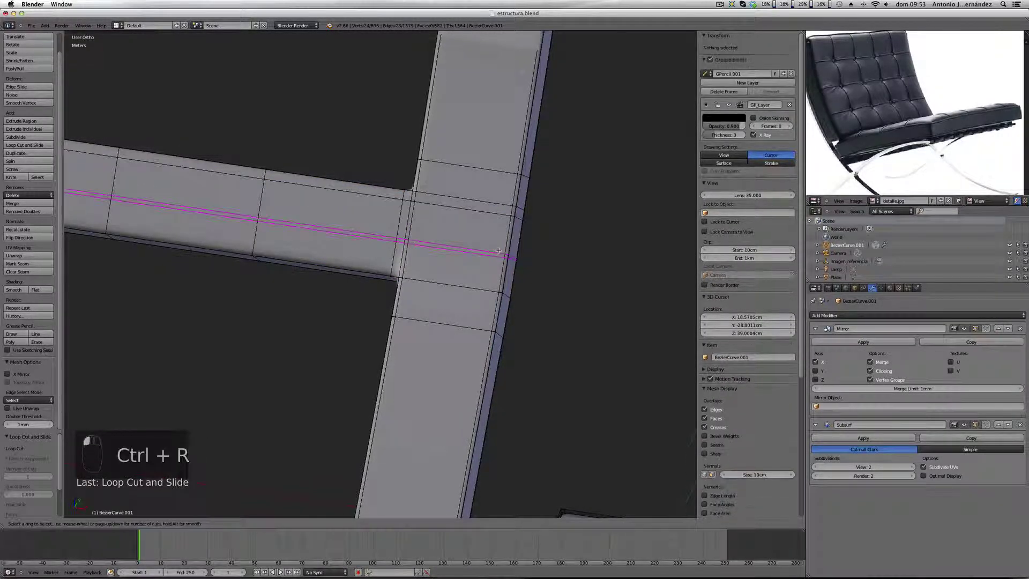
pyautogui.click(499, 257)
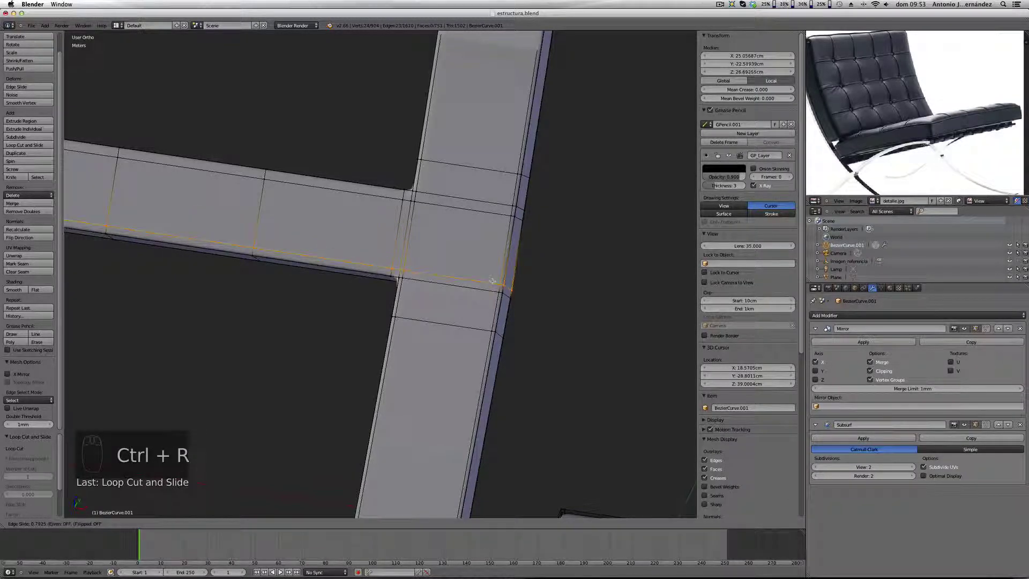
pyautogui.click(492, 281)
pyautogui.scroll(-1, 438, 280)
pyautogui.press('Tab')
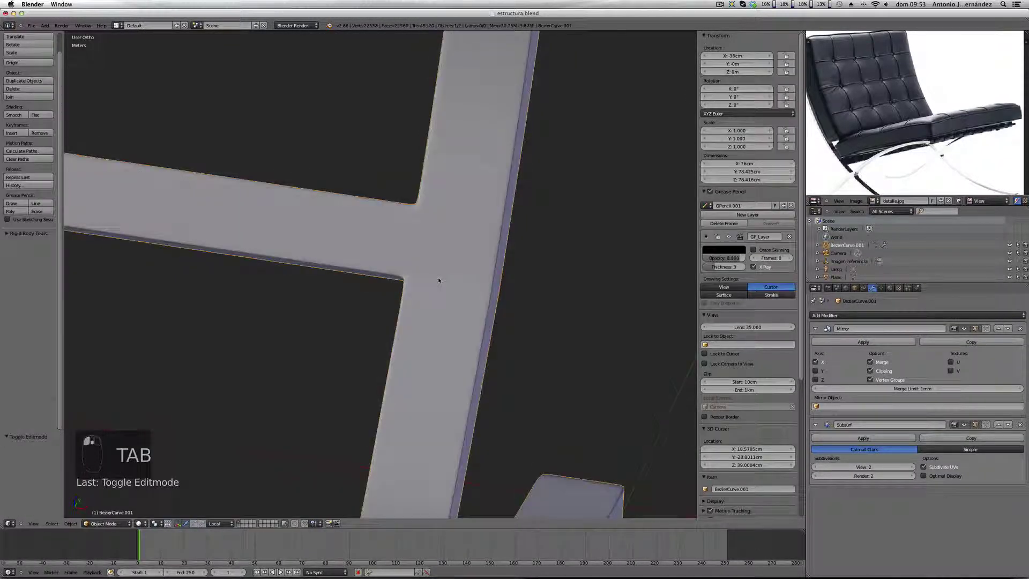
pyautogui.moveTo(439, 279); pyautogui.dragTo(407, 284, button='middle')
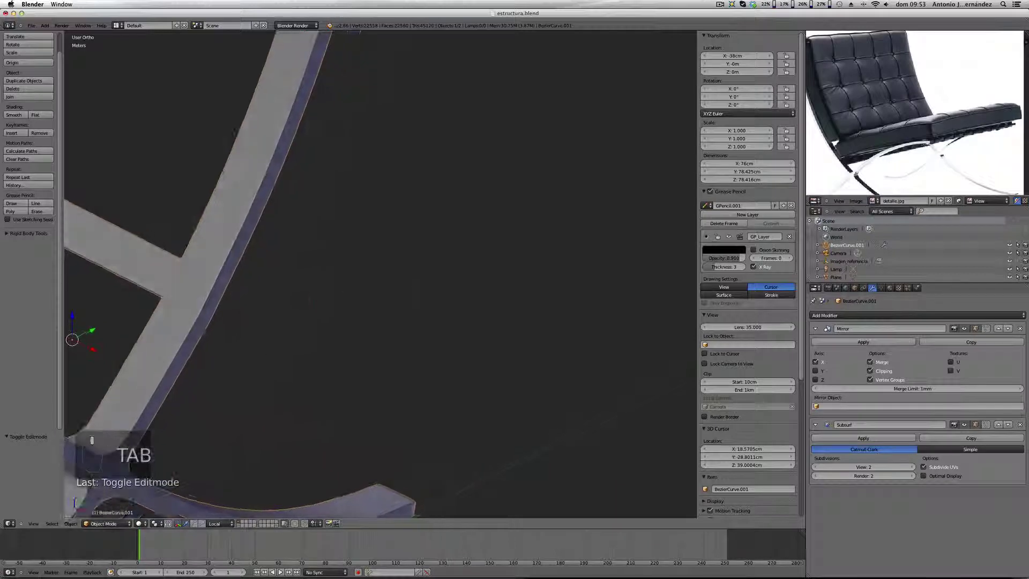
pyautogui.scroll(-3, 482, 289)
pyautogui.moveTo(482, 290); pyautogui.dragTo(558, 269, button='middle')
pyautogui.scroll(5, 427, 269)
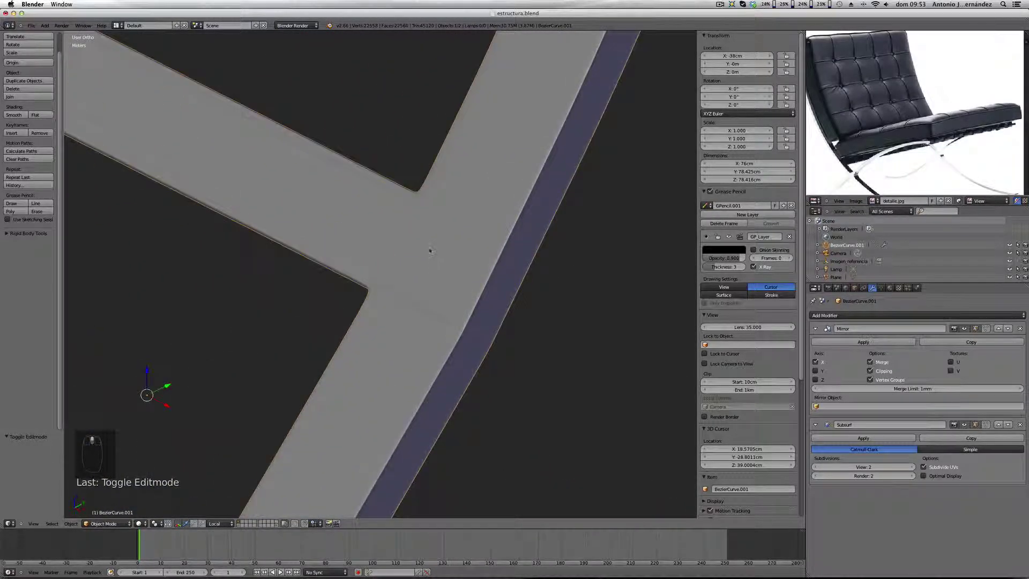
pyautogui.scroll(3, 430, 251)
# Step: Edge-slide the crossbar's upper lengthwise loop closer to its upper edge, and return to Object Mode to check the junction
pyautogui.press('Tab')
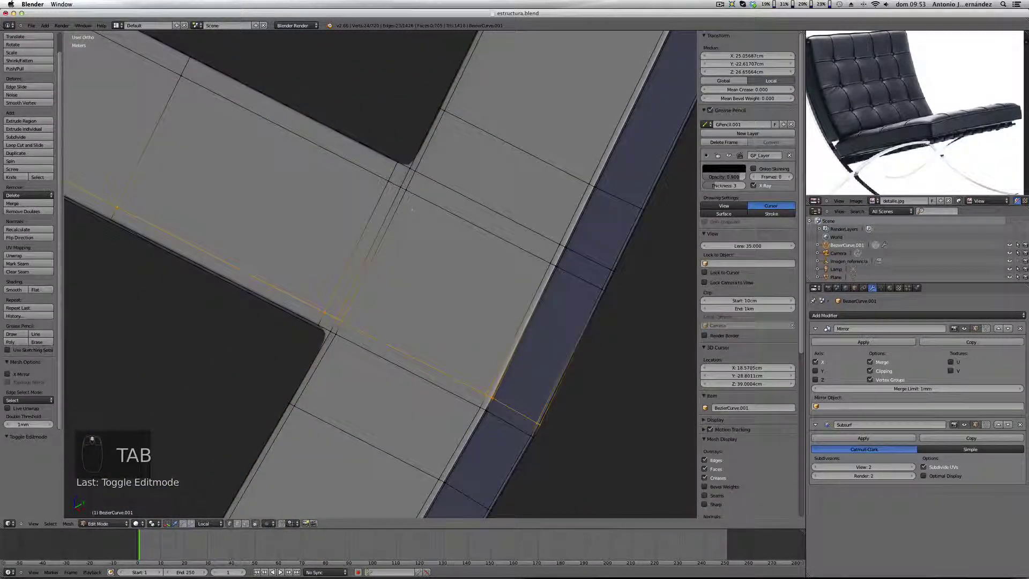
pyautogui.rightClick(425, 199)
pyautogui.press('g')
pyautogui.press('g')
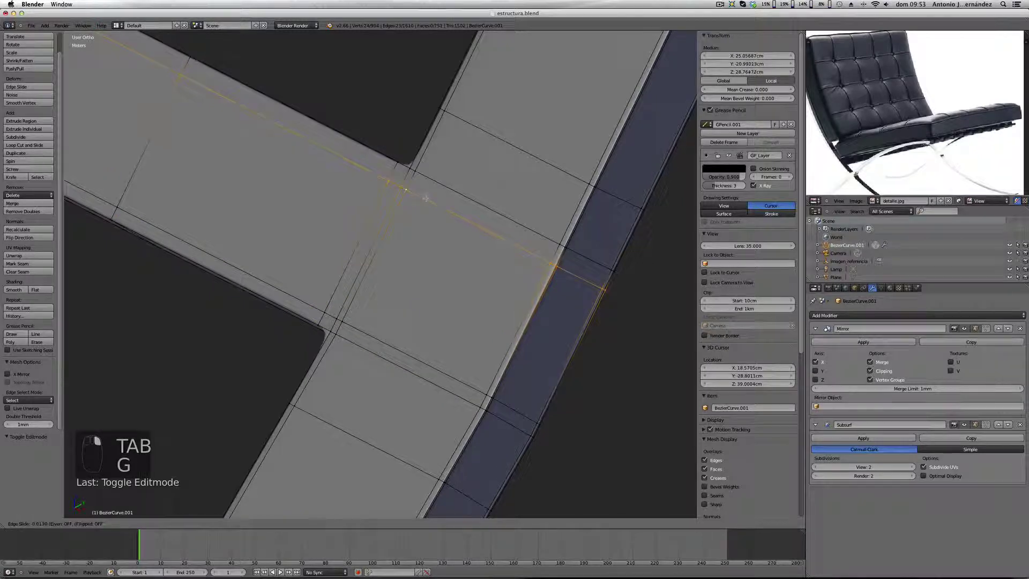
pyautogui.click(409, 172)
pyautogui.press('Tab')
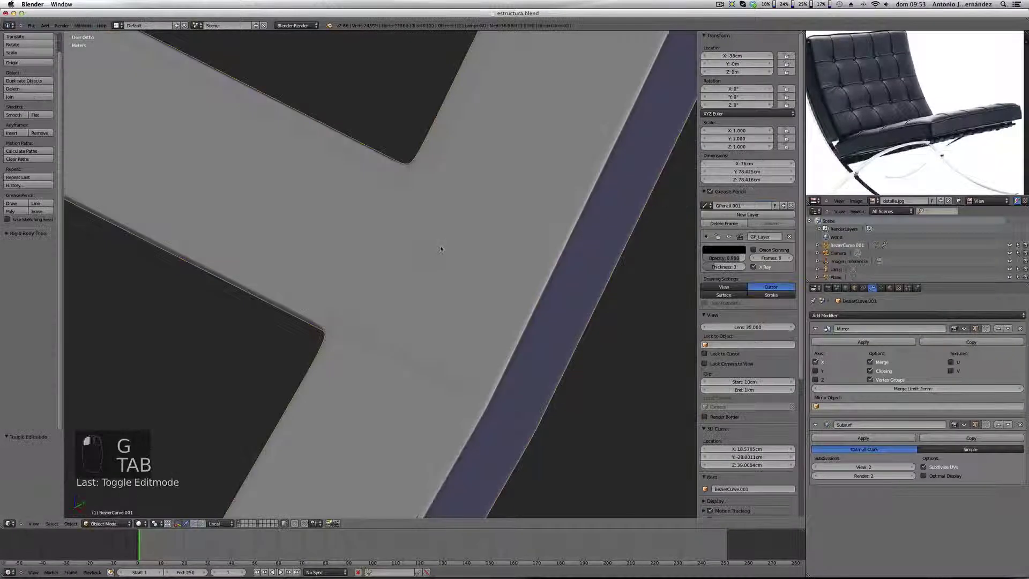
# Step: Move the paired edge loops at the upright's bend above the leg crossing about -1.04 mm in Y and 0.73 mm in Z
pyautogui.moveTo(460, 297); pyautogui.dragTo(423, 215, button='middle')
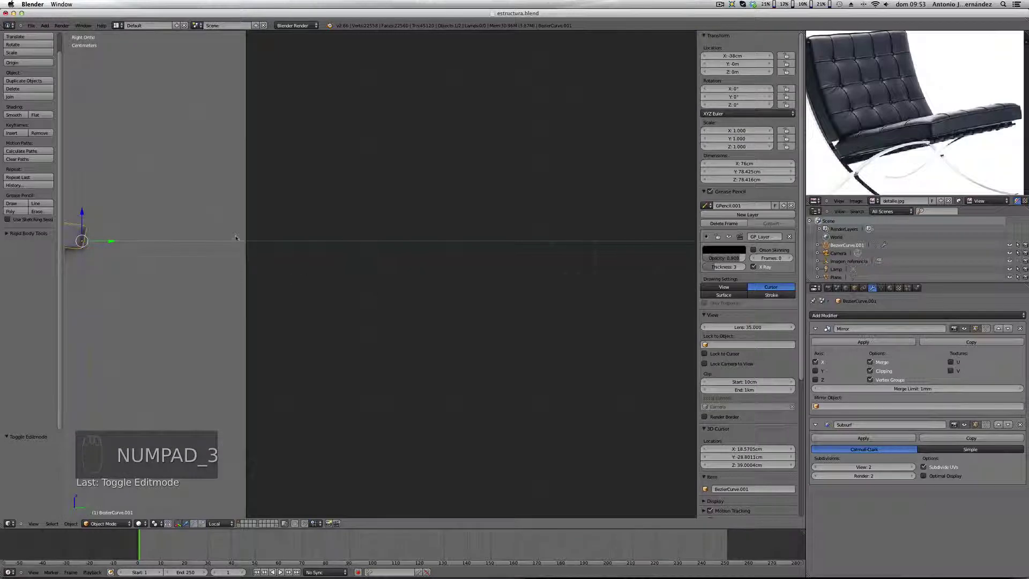
pyautogui.scroll(10, 236, 238)
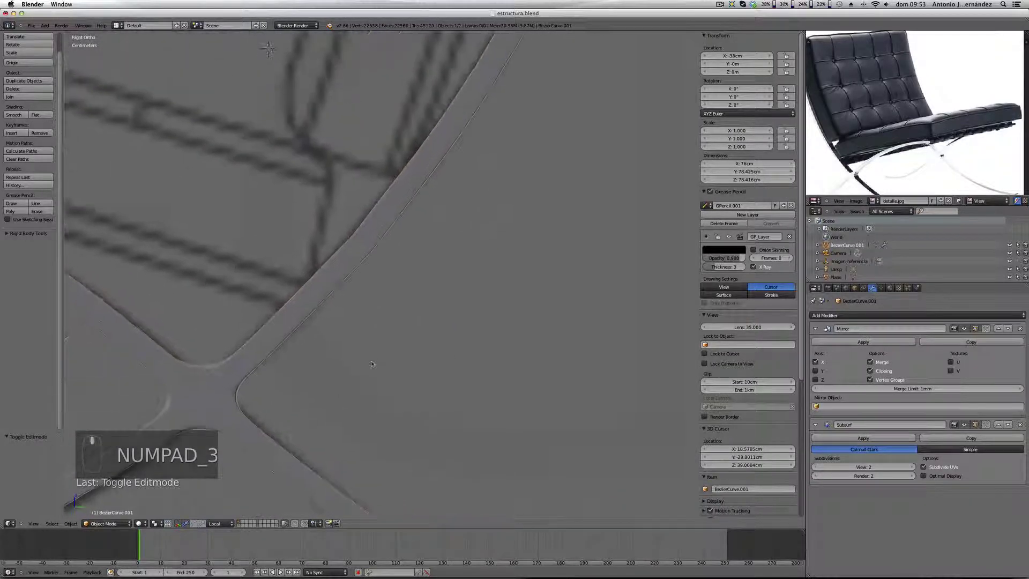
pyautogui.scroll(3, 350, 276)
pyautogui.press('Tab')
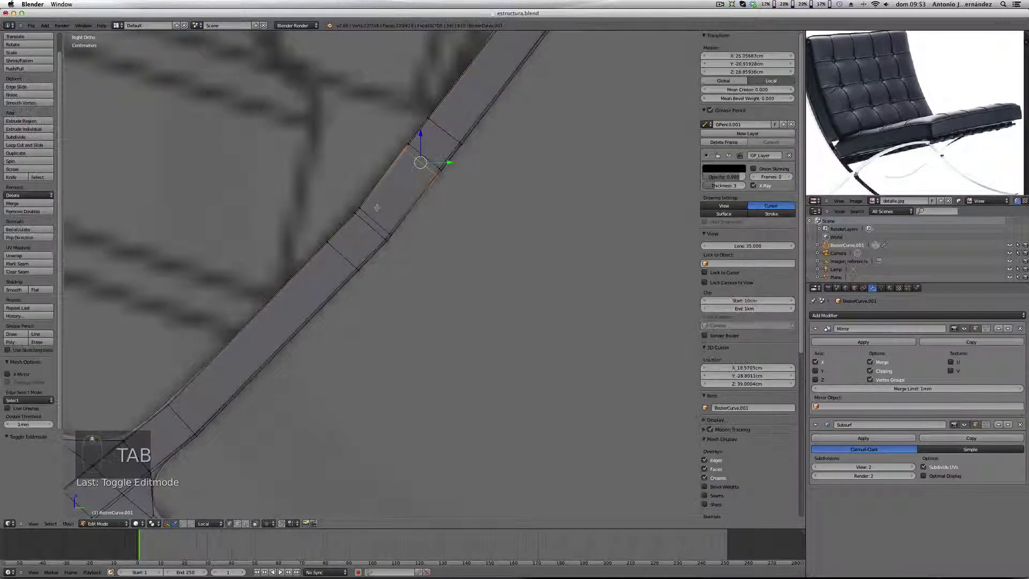
pyautogui.scroll(3, 342, 199)
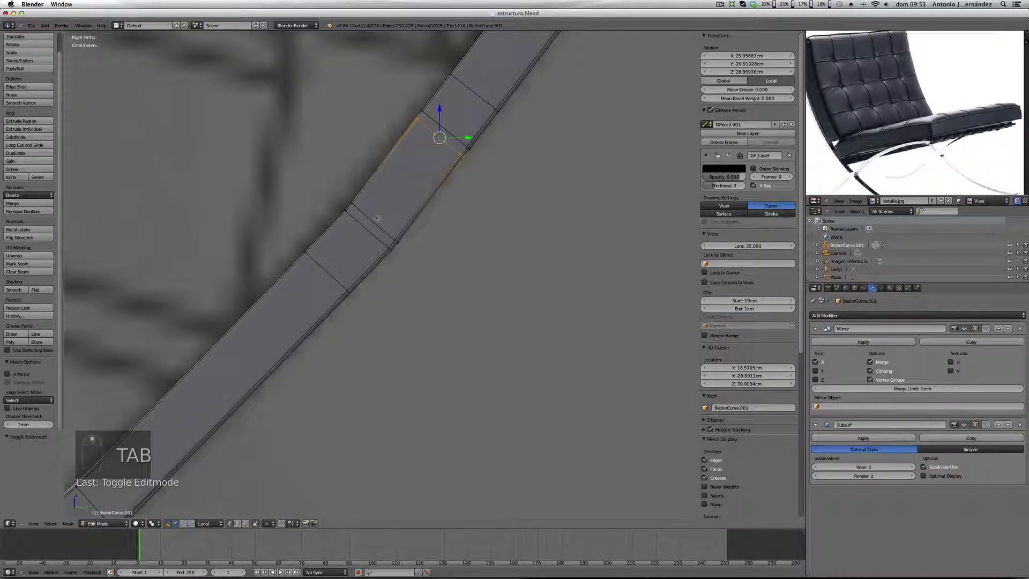
pyautogui.press('z')
pyautogui.scroll(2, 383, 229)
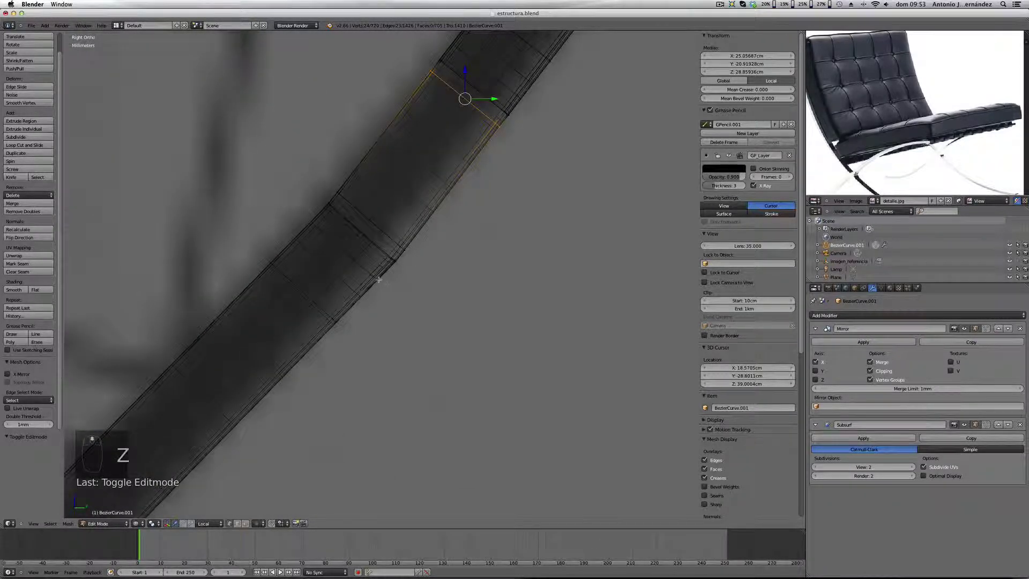
pyautogui.moveTo(399, 281)
pyautogui.keyDown('ctrl'); pyautogui.mouseDown()
pyautogui.moveTo(334, 174)
pyautogui.moveTo(322, 260)
pyautogui.moveTo(385, 297)
pyautogui.moveTo(400, 195)
pyautogui.moveTo(357, 271)
pyautogui.moveTo(410, 292)
pyautogui.mouseUp(); pyautogui.keyUp('ctrl')
pyautogui.scroll(-3, 448, 305)
pyautogui.press('a')
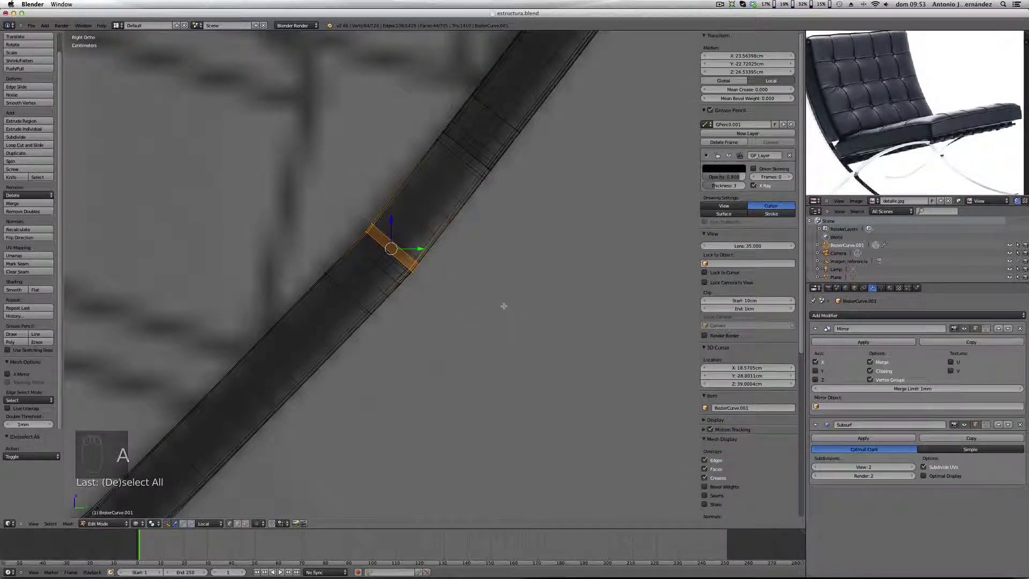
pyautogui.press('g')
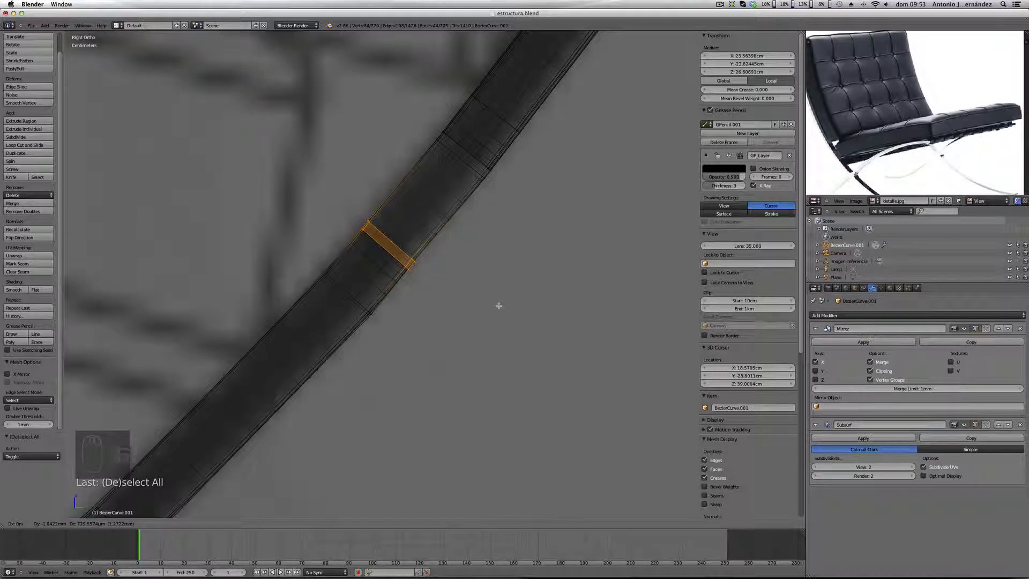
pyautogui.click(499, 305)
pyautogui.press('z')
pyautogui.press('Tab')
pyautogui.scroll(-5, 486, 311)
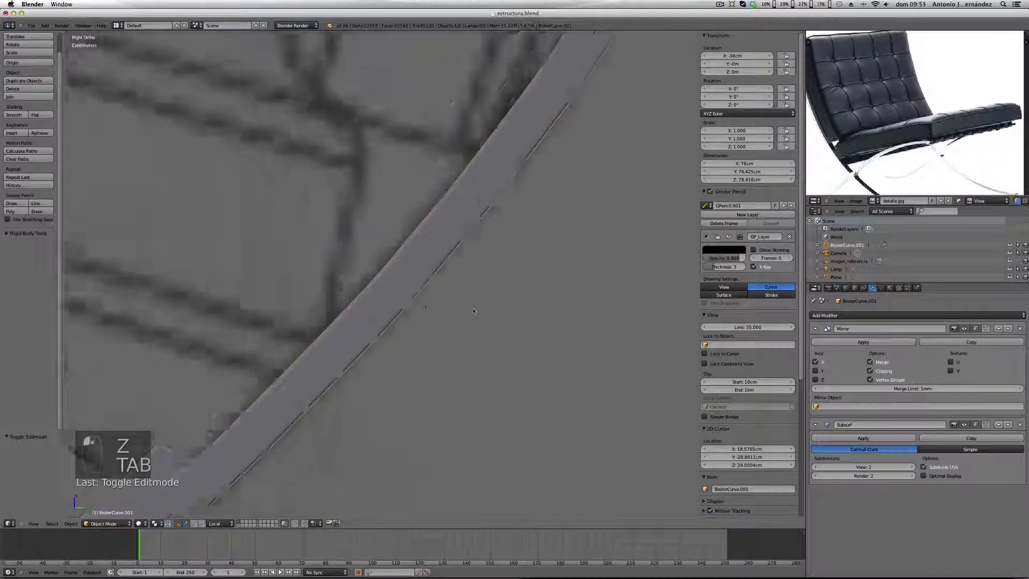
# Step: Add an edge loop across the seat's front crossbar and slide it against the side bar at the corner
pyautogui.moveTo(395, 314); pyautogui.dragTo(537, 319, button='middle')
pyautogui.scroll(-4, 402, 257)
pyautogui.scroll(-4, 530, 361)
pyautogui.keyDown('shift'); pyautogui.moveTo(541, 362); pyautogui.dragTo(307, 194, button='middle'); pyautogui.keyUp('shift')
pyautogui.moveTo(307, 194); pyautogui.dragTo(346, 252, button='middle')
pyautogui.scroll(2, 349, 253)
pyautogui.scroll(2, 349, 255)
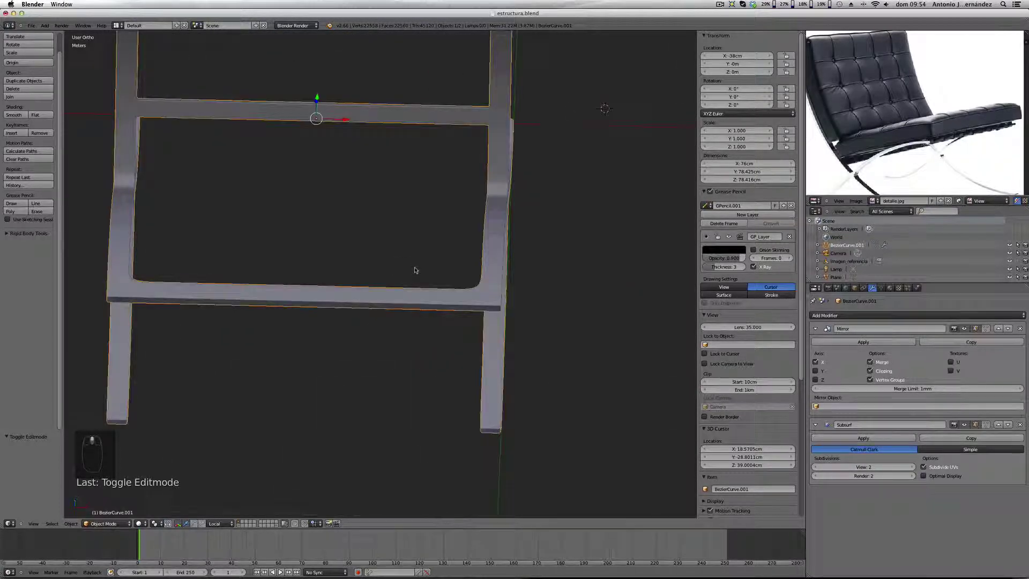
pyautogui.press('Tab')
pyautogui.scroll(4, 440, 298)
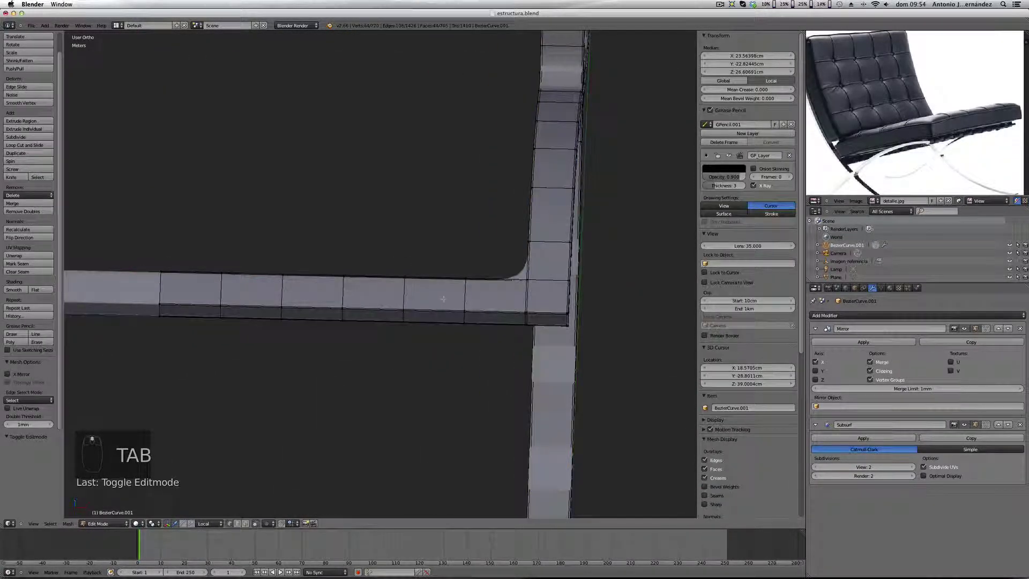
pyautogui.moveTo(443, 299); pyautogui.dragTo(461, 312, button='middle')
pyautogui.scroll(3, 490, 313)
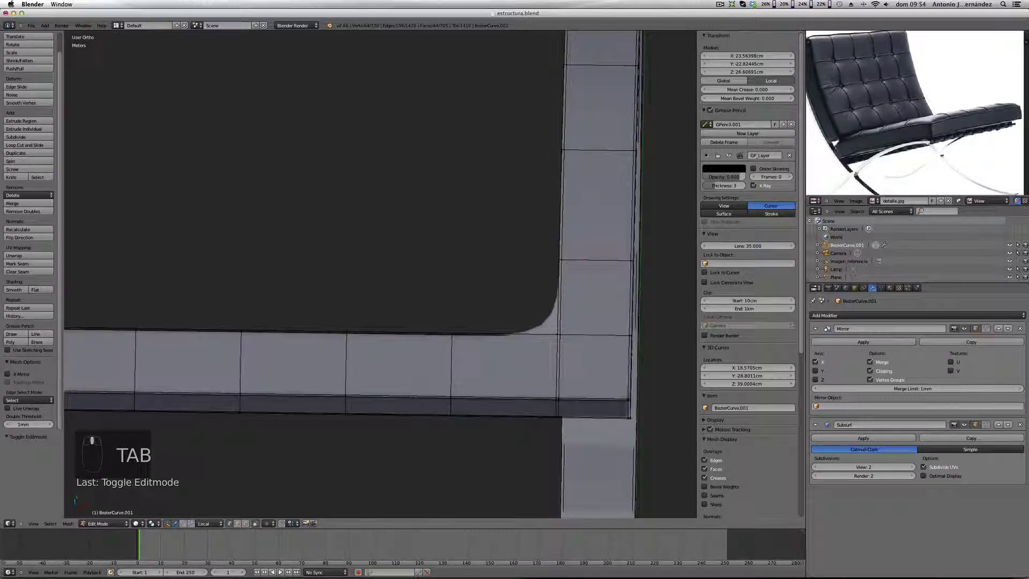
pyautogui.hotkey('ctrl', 'r')
pyautogui.click(533, 397)
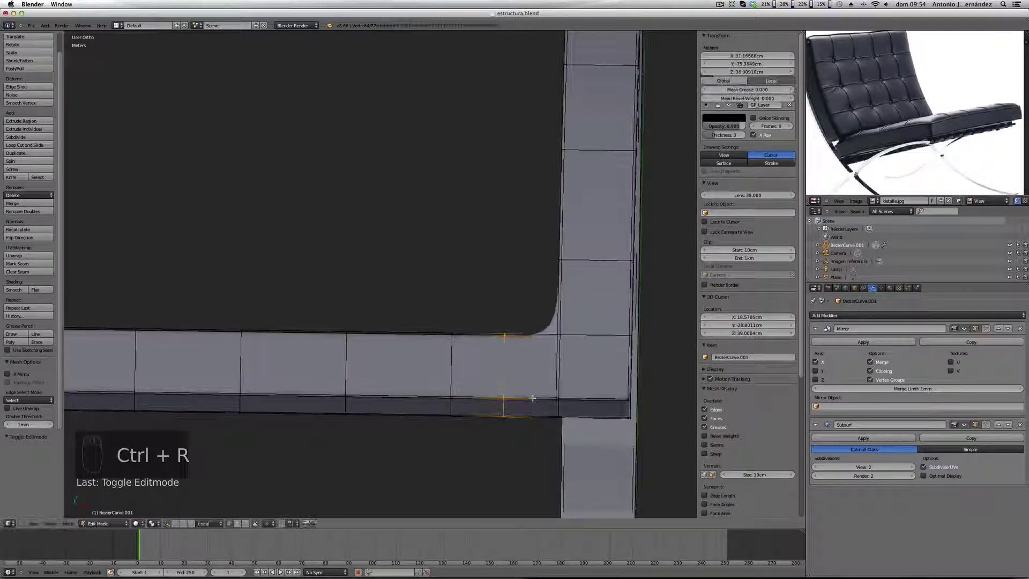
pyautogui.click(573, 402)
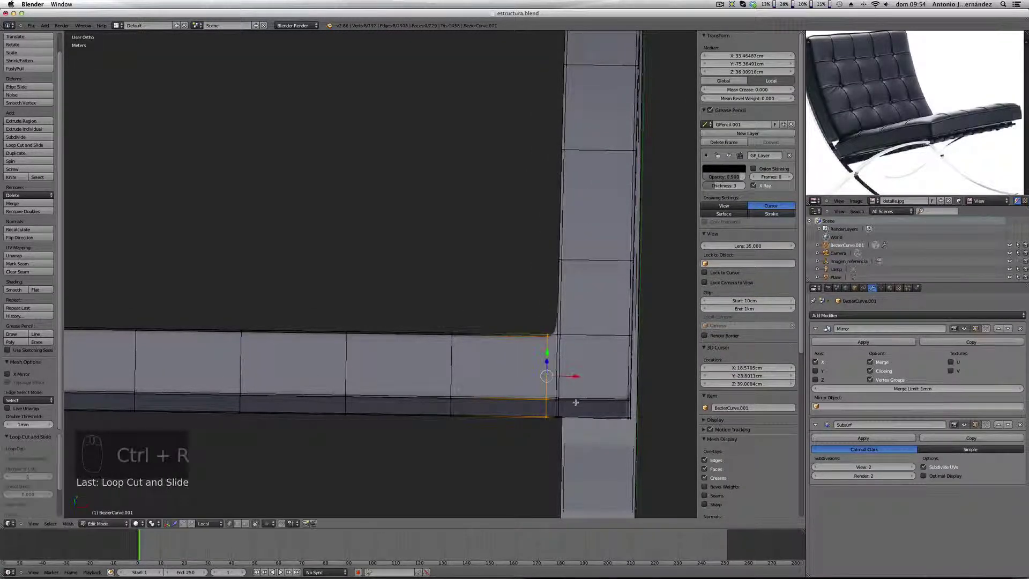
# Step: Add an edge loop across the seat's side bar and slide it close to the front crossbar corner
pyautogui.hotkey('ctrl', 'r')
pyautogui.click(624, 337)
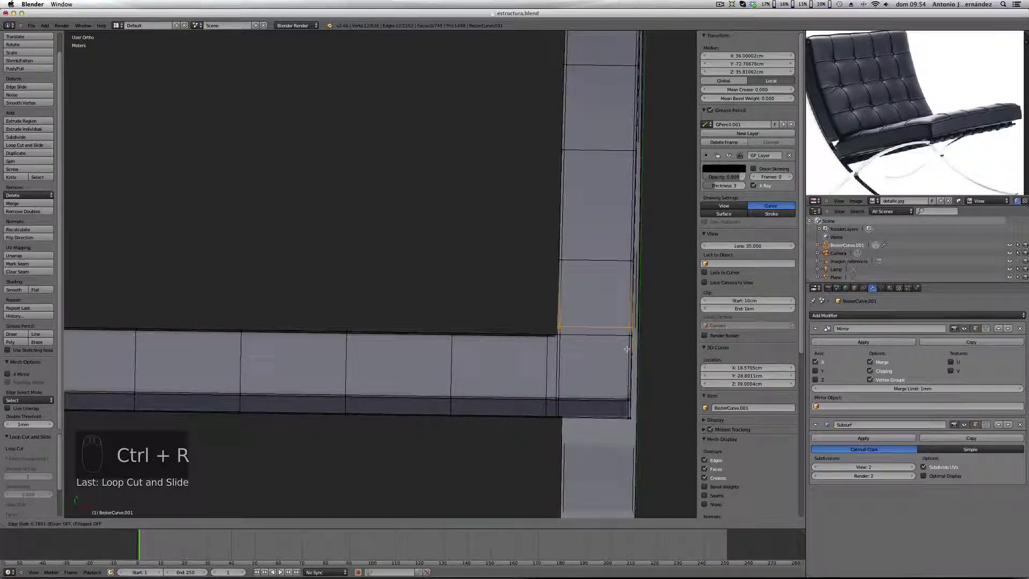
pyautogui.click(578, 345)
# Step: Add a lengthwise edge loop along the front crossbar and slide it against the inner edge
pyautogui.moveTo(575, 344); pyautogui.dragTo(566, 368, button='middle')
pyautogui.hotkey('ctrl', 'r')
pyautogui.click(625, 369)
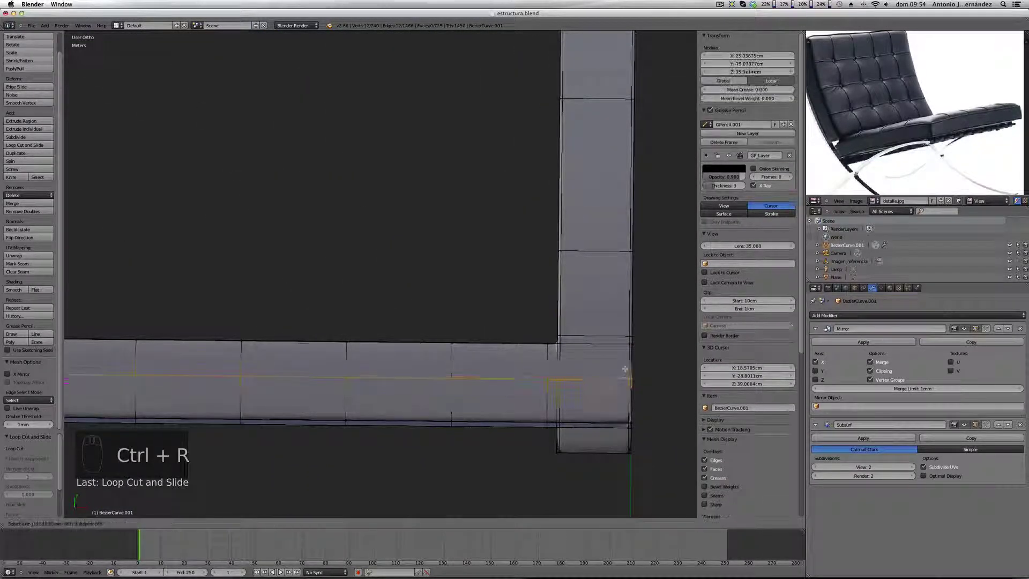
pyautogui.click(628, 345)
# Step: Add a second lengthwise loop along the front crossbar, slide it against the outer edge, and check the frame in Object Mode
pyautogui.moveTo(627, 345); pyautogui.dragTo(609, 386, button='middle')
pyautogui.hotkey('ctrl', 'r')
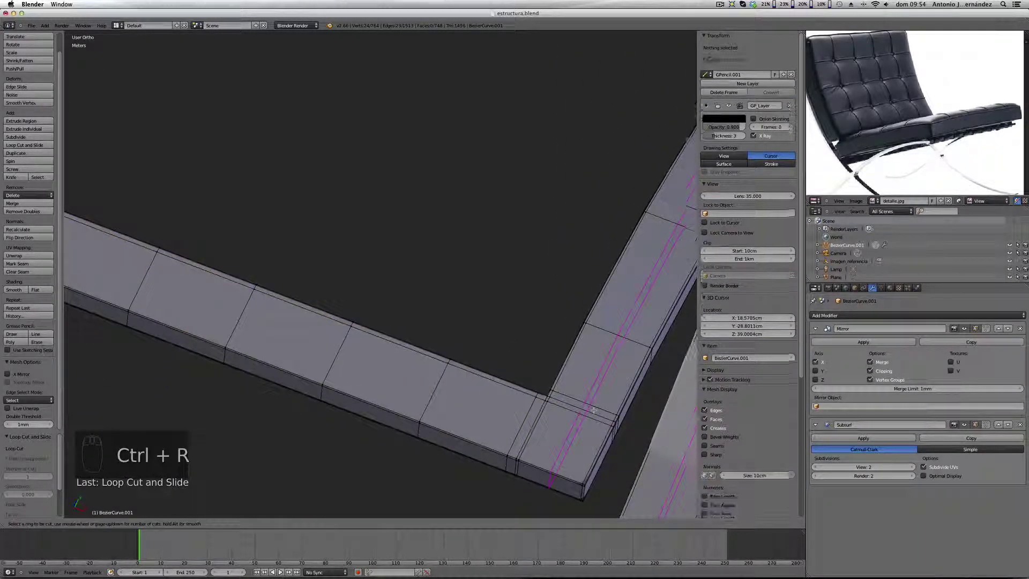
pyautogui.click(536, 445)
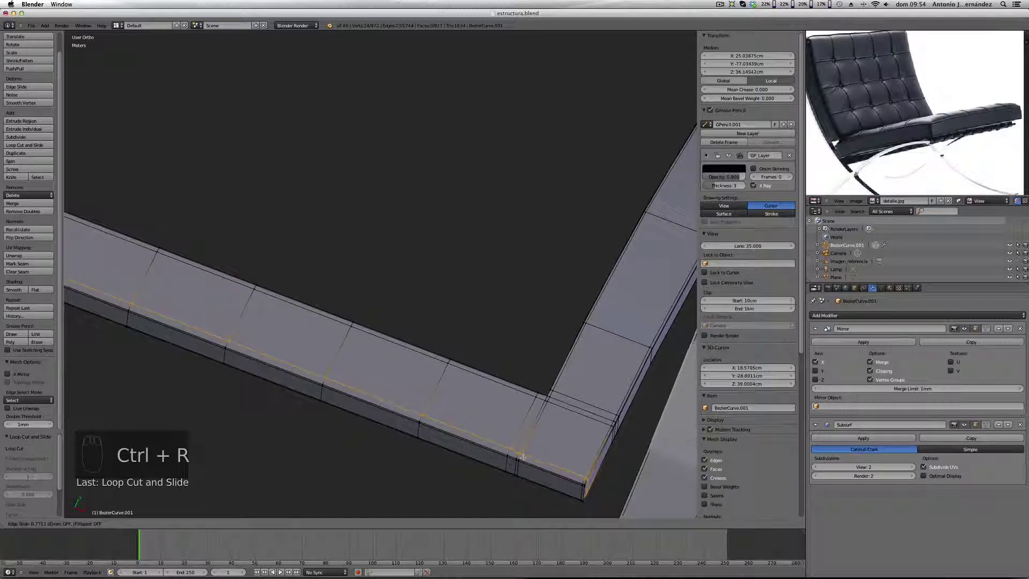
pyautogui.click(522, 457)
pyautogui.moveTo(522, 457); pyautogui.dragTo(539, 288, button='middle')
pyautogui.press('Tab')
pyautogui.scroll(-6, 549, 435)
pyautogui.moveTo(540, 232); pyautogui.dragTo(531, 365, button='middle')
pyautogui.scroll(4, 496, 244)
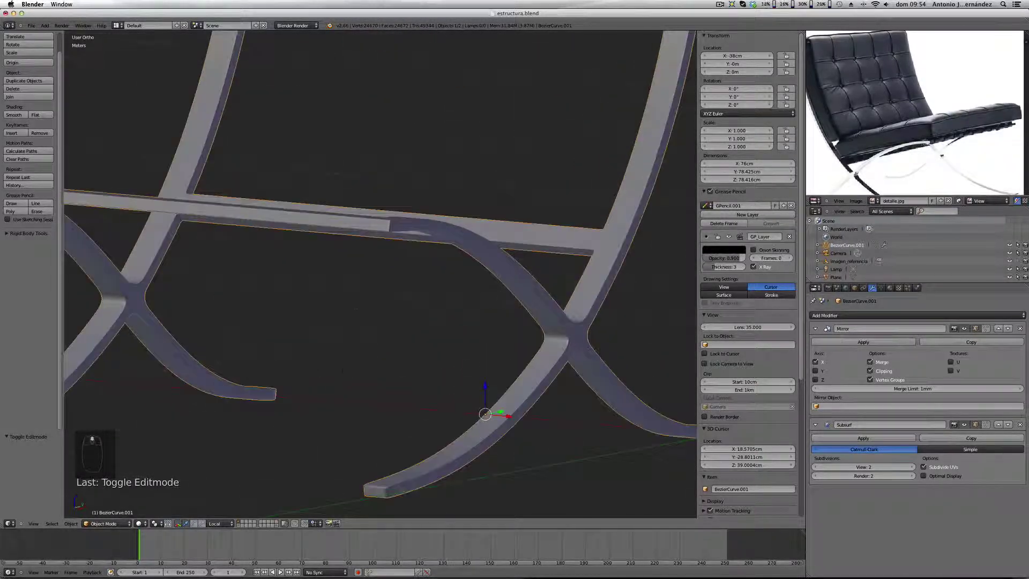
# Step: Show the front foot's tip in wireframe in Edit Mode from the right side, and turn off the Subsurf modifier's viewport display
pyautogui.press('KP_3')
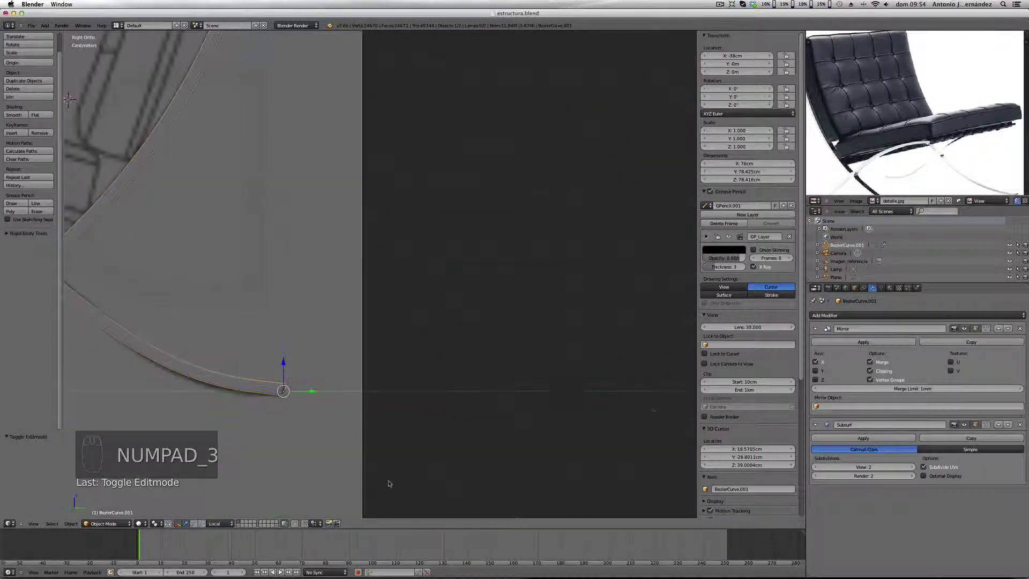
pyautogui.keyDown('shift'); pyautogui.moveTo(280, 357); pyautogui.dragTo(586, 341, button='middle'); pyautogui.keyUp('shift')
pyautogui.keyDown('shift'); pyautogui.moveTo(392, 407); pyautogui.dragTo(575, 406, button='middle'); pyautogui.keyUp('shift')
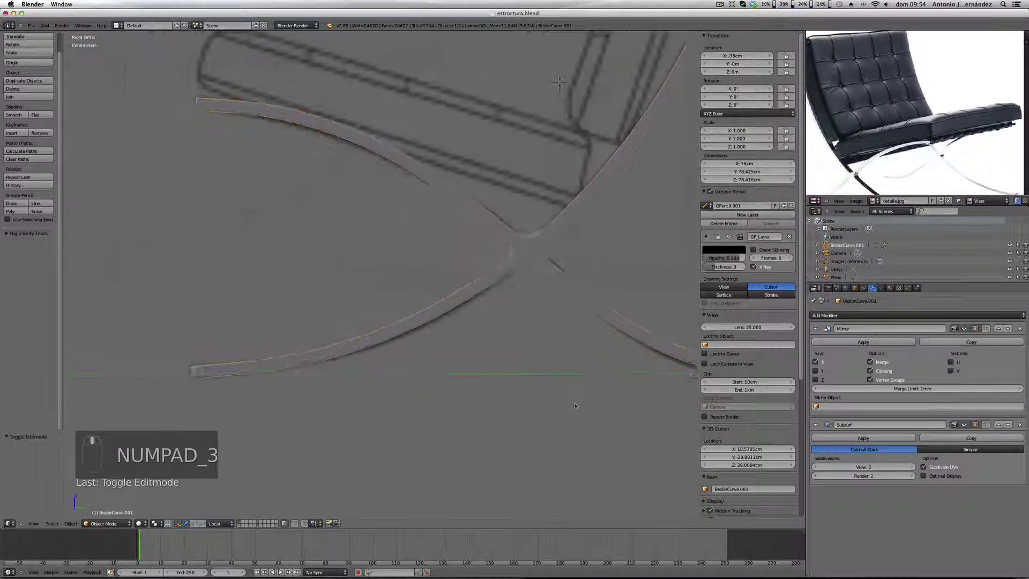
pyautogui.scroll(4, 228, 395)
pyautogui.keyDown('shift'); pyautogui.moveTo(172, 350); pyautogui.dragTo(353, 374, button='middle'); pyautogui.keyUp('shift')
pyautogui.scroll(3, 353, 375)
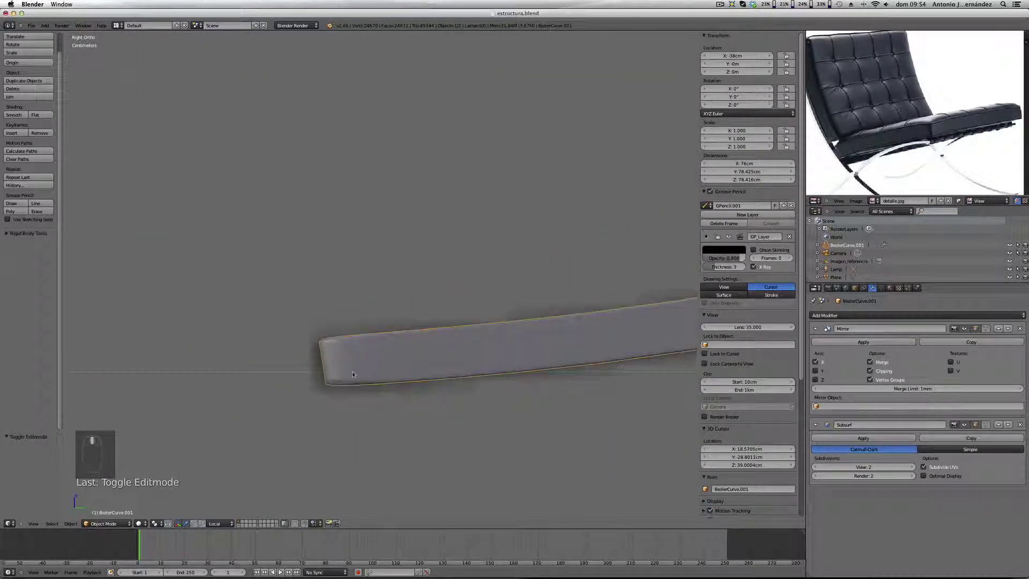
pyautogui.press('Tab')
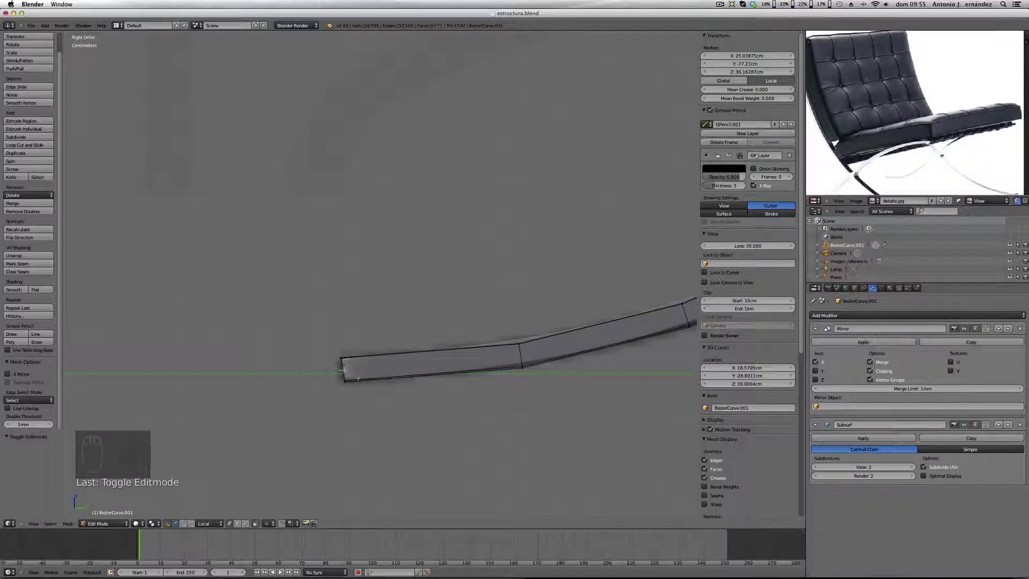
pyautogui.scroll(4, 889, 128)
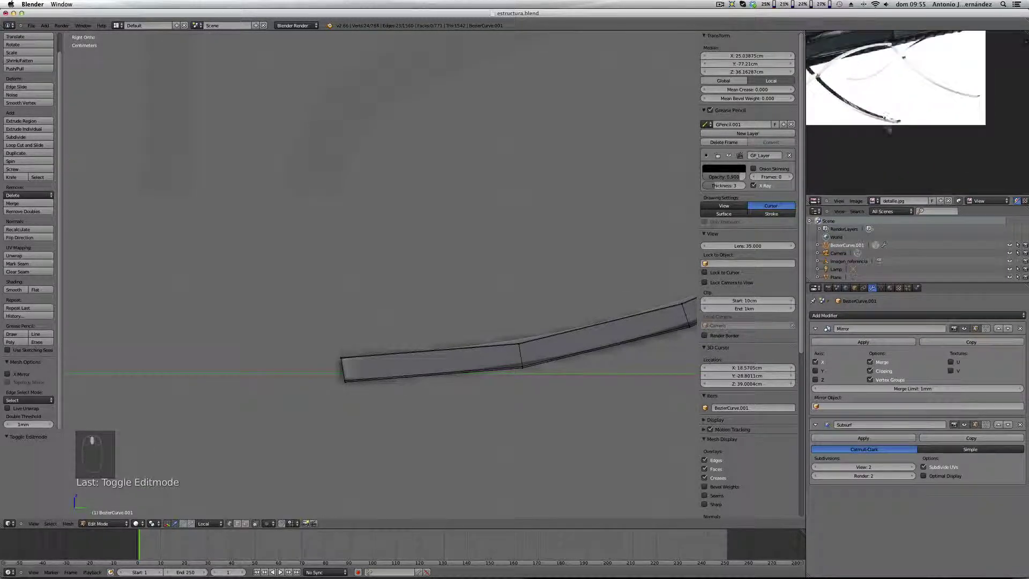
pyautogui.scroll(2, 890, 127)
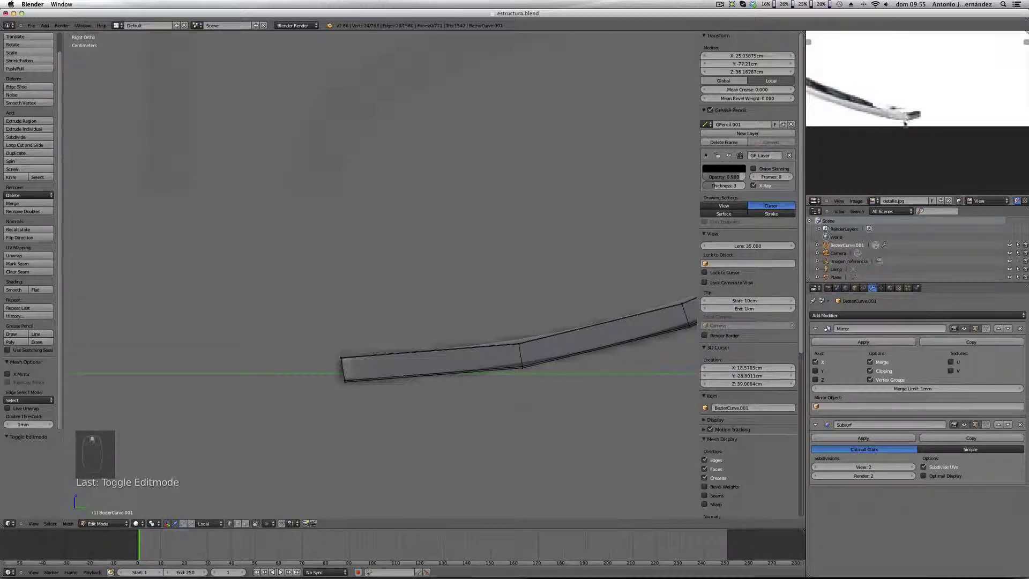
pyautogui.moveTo(378, 381); pyautogui.dragTo(403, 370, button='middle')
pyautogui.press('z')
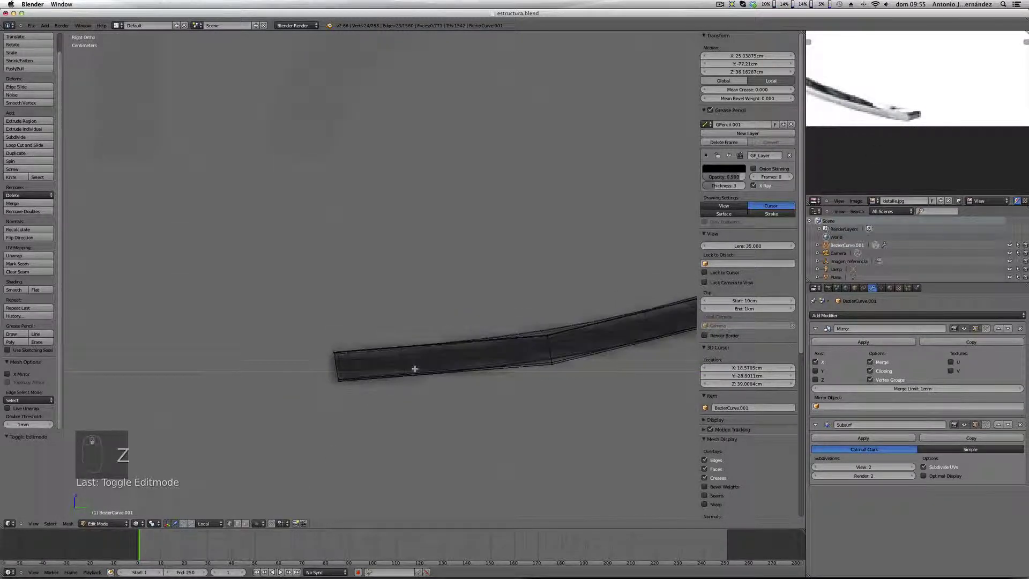
pyautogui.click(964, 424)
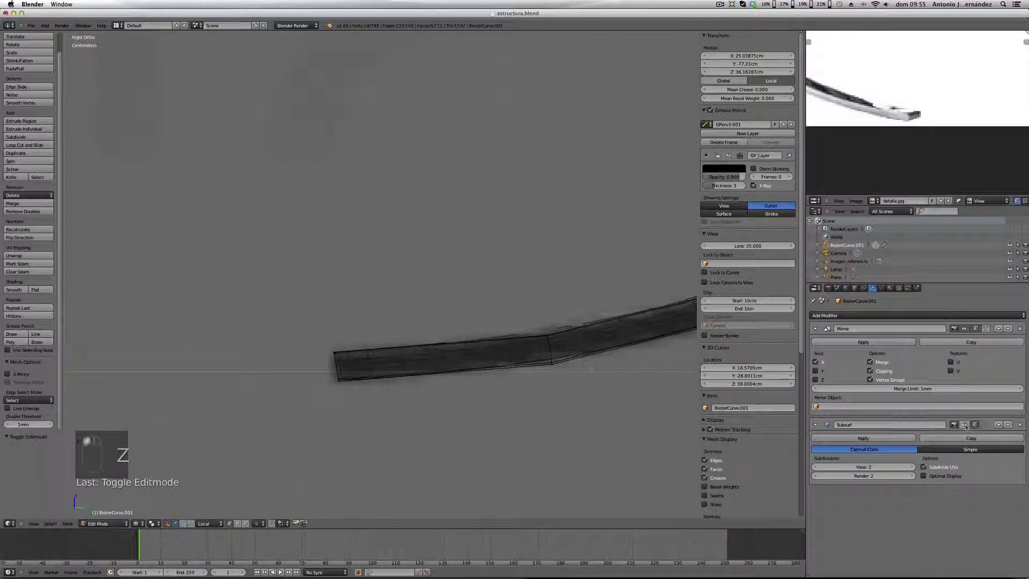
# Step: Add an edge loop across the last segment of the front foot, slid slightly away from the tip
pyautogui.hotkey('ctrl', 'r')
pyautogui.click(506, 370)
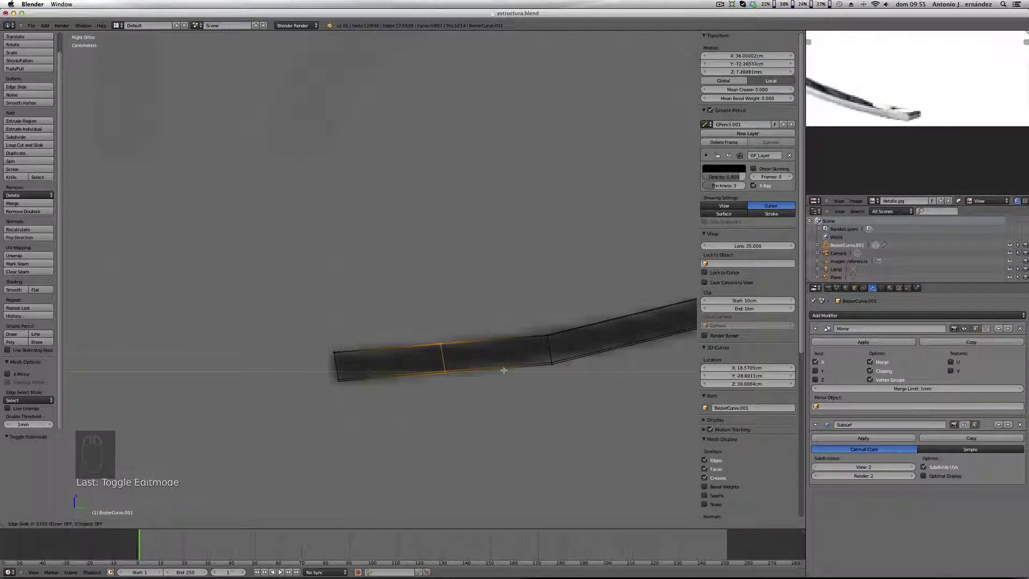
pyautogui.click(523, 367)
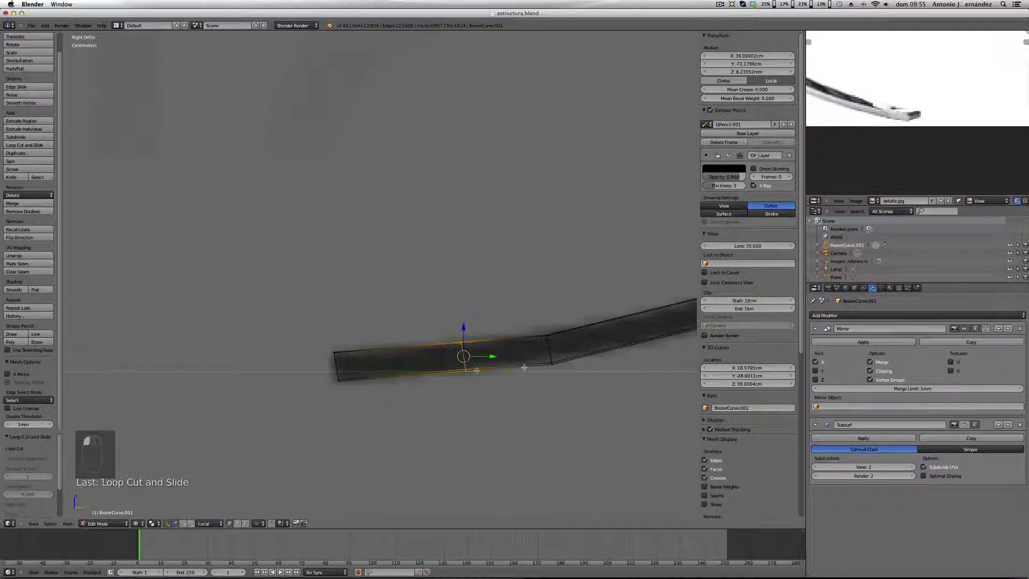
# Step: Select the lower corner vertex at the front foot's tip and try to move it
pyautogui.scroll(4, 466, 372)
pyautogui.keyDown('shift'); pyautogui.moveTo(458, 372); pyautogui.dragTo(489, 354, button='middle'); pyautogui.keyUp('shift')
pyautogui.scroll(1, 276, 378)
pyautogui.press('a')
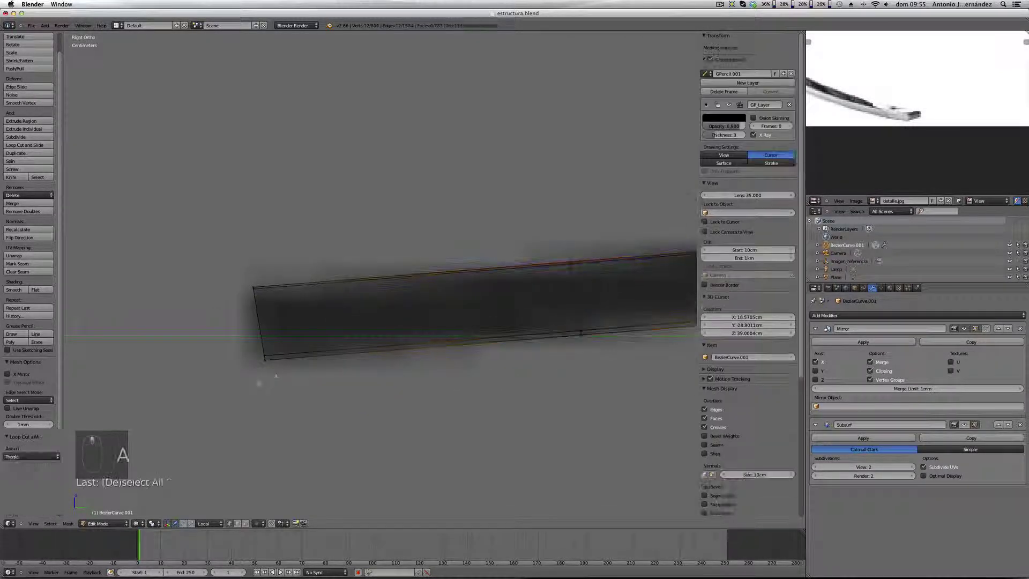
pyautogui.rightClick(264, 358)
pyautogui.press('g')
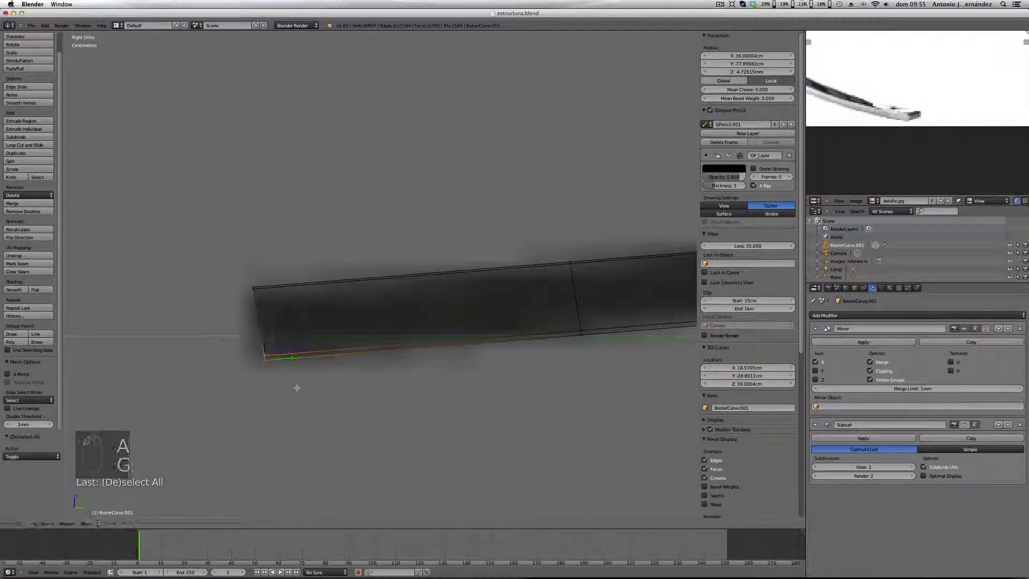
pyautogui.rightClick(173, 508)
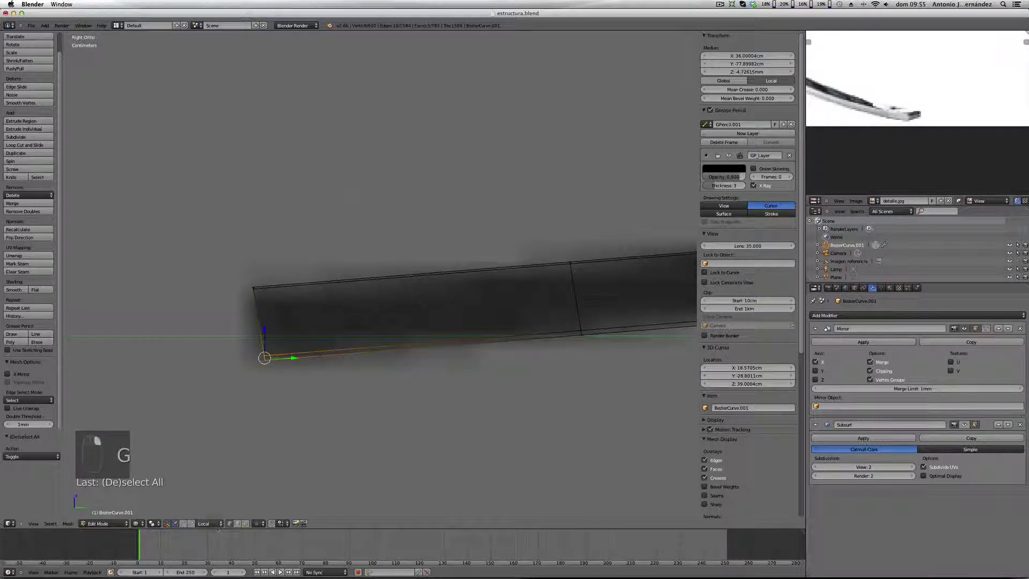
# Step: Enable snapping and move the lower corner at the front foot's tip vertically to the level of the adjacent edge loop's lower vertex
pyautogui.click(283, 523)
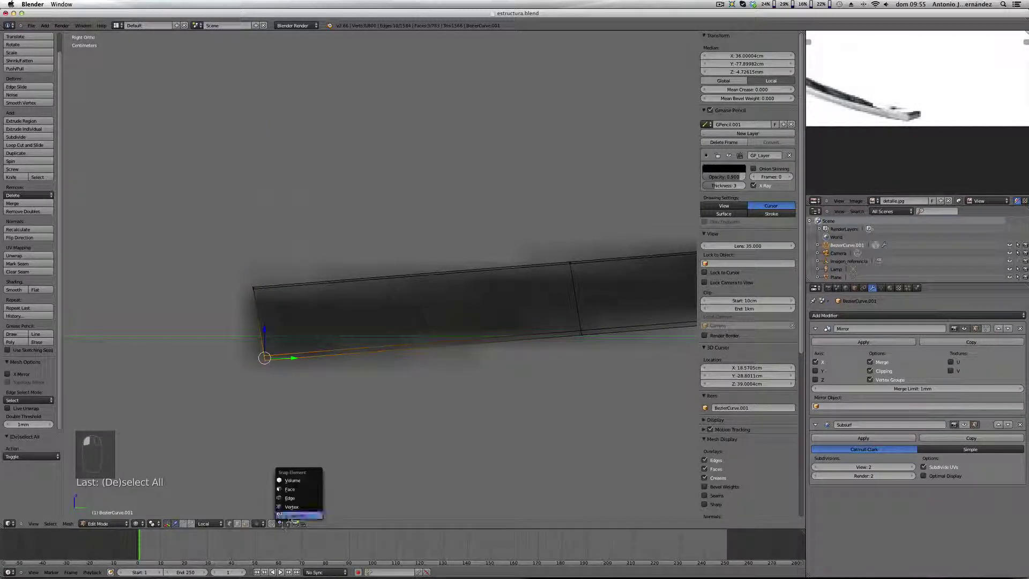
pyautogui.click(287, 499)
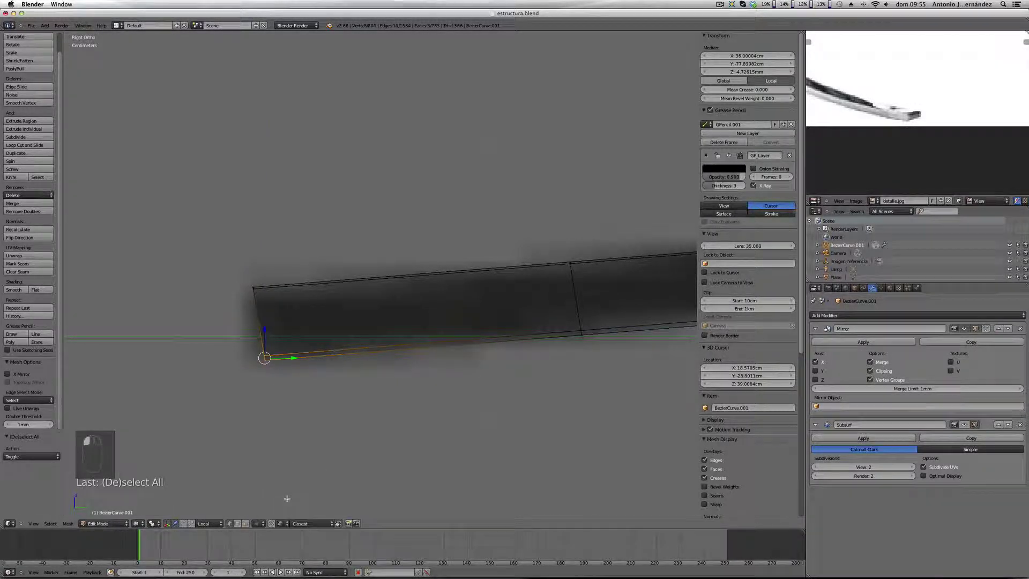
pyautogui.click(272, 524)
pyautogui.press('g')
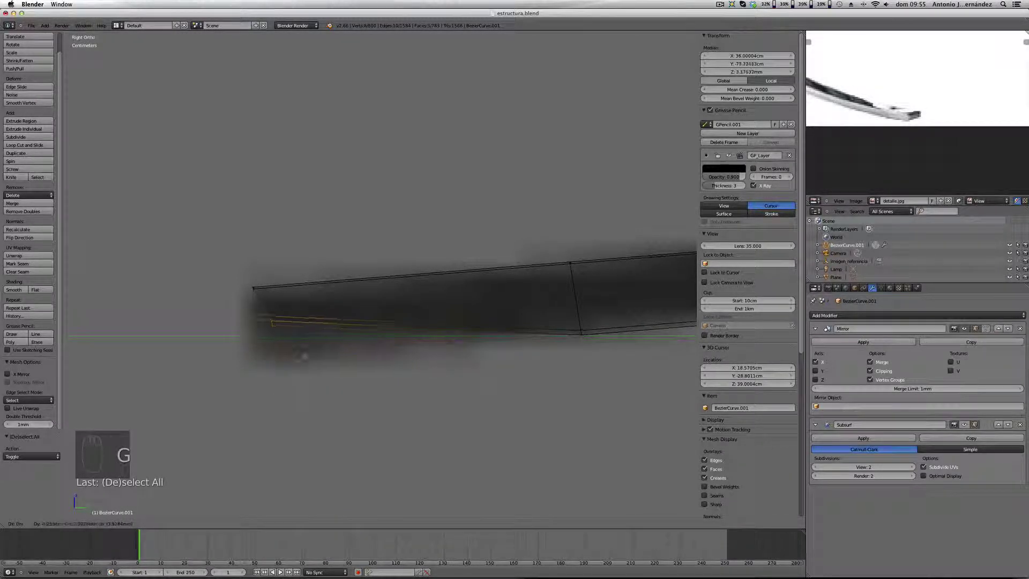
pyautogui.press('z')
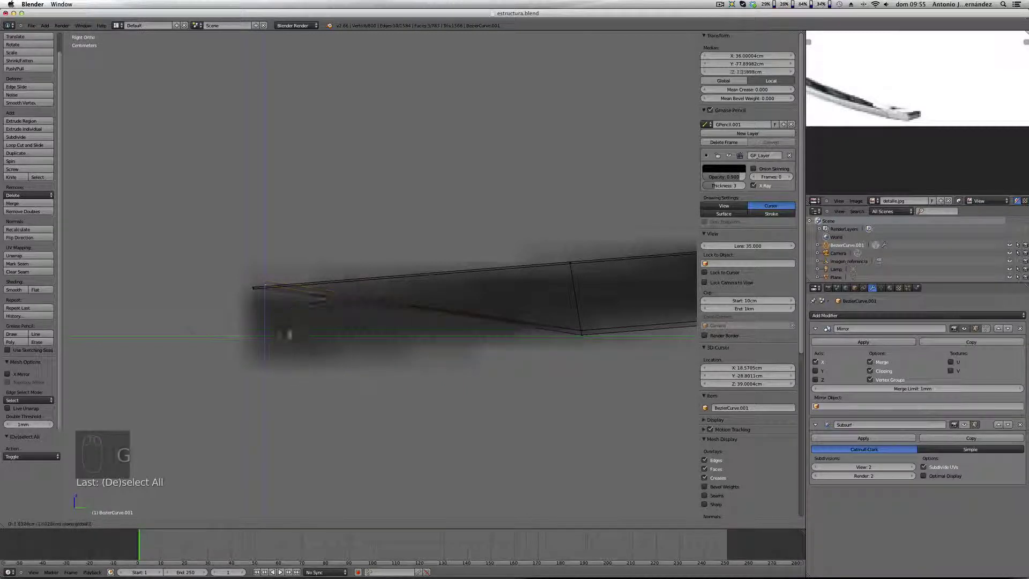
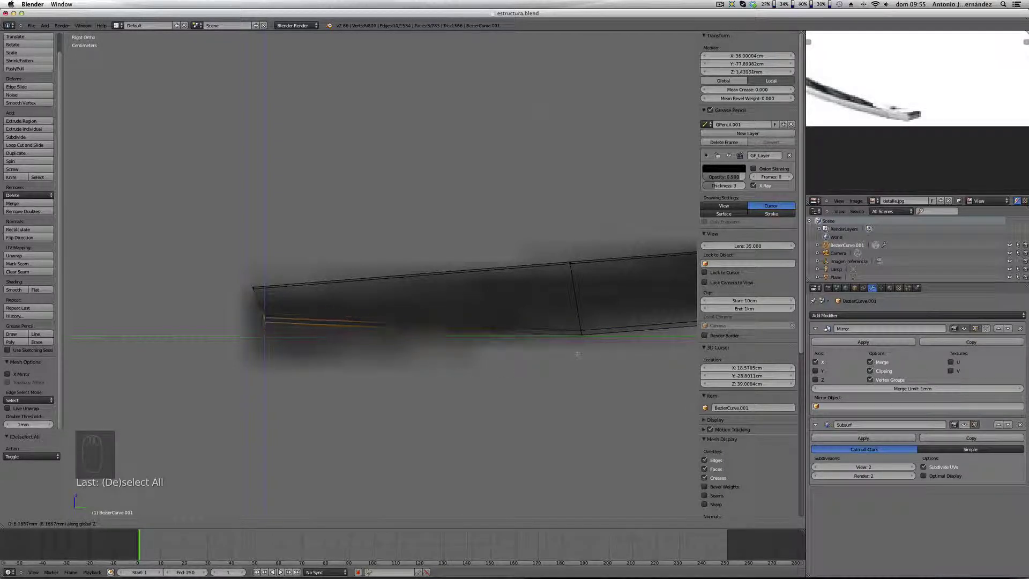
pyautogui.click(581, 337)
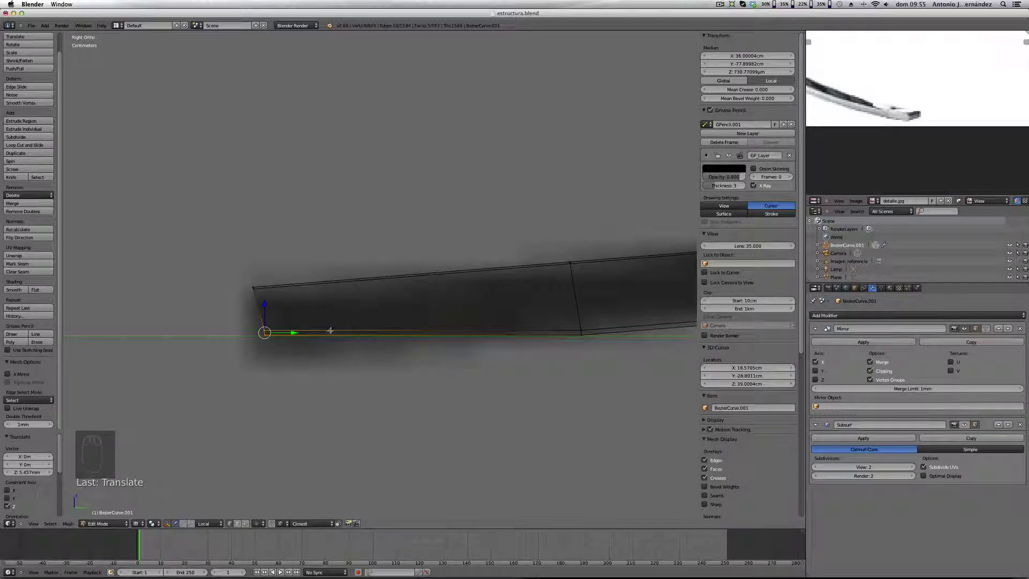
# Step: Select all the vertices at the front foot's tip and flatten them by scaling to 0 along Y
pyautogui.press('a')
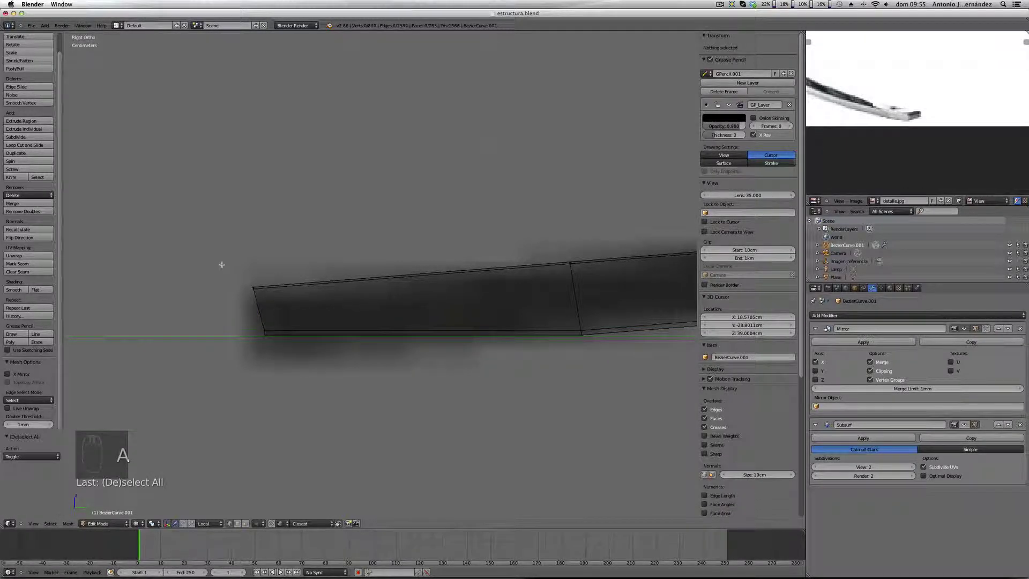
pyautogui.moveTo(299, 356); pyautogui.dragTo(329, 397)
pyautogui.press('s')
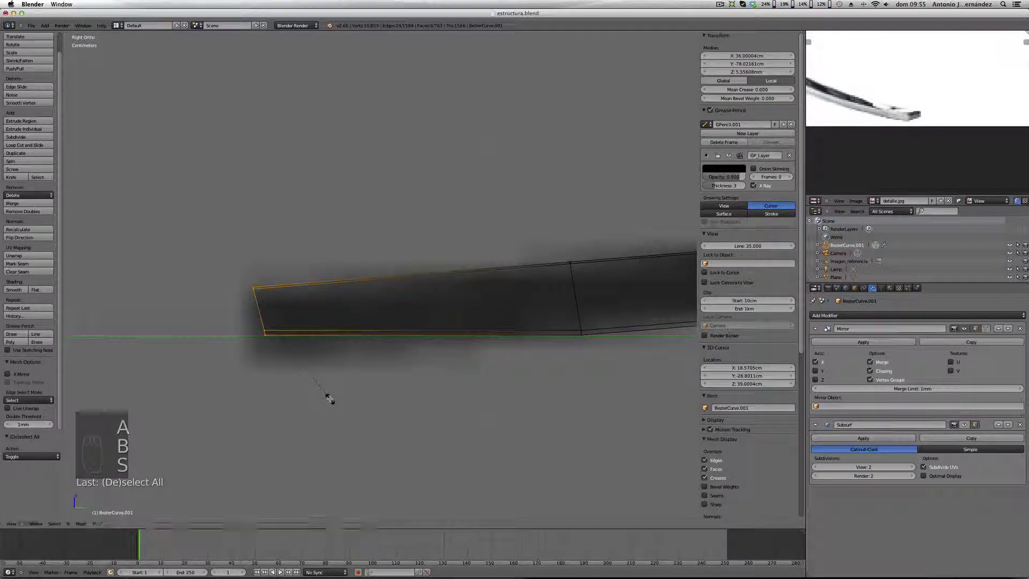
pyautogui.press('y')
pyautogui.press('0')
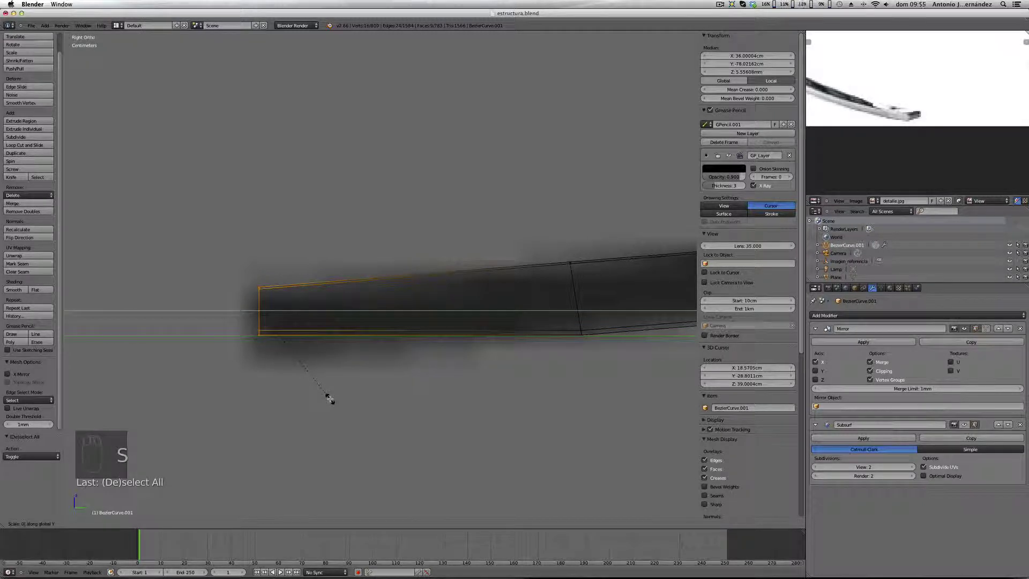
pyautogui.click(329, 397)
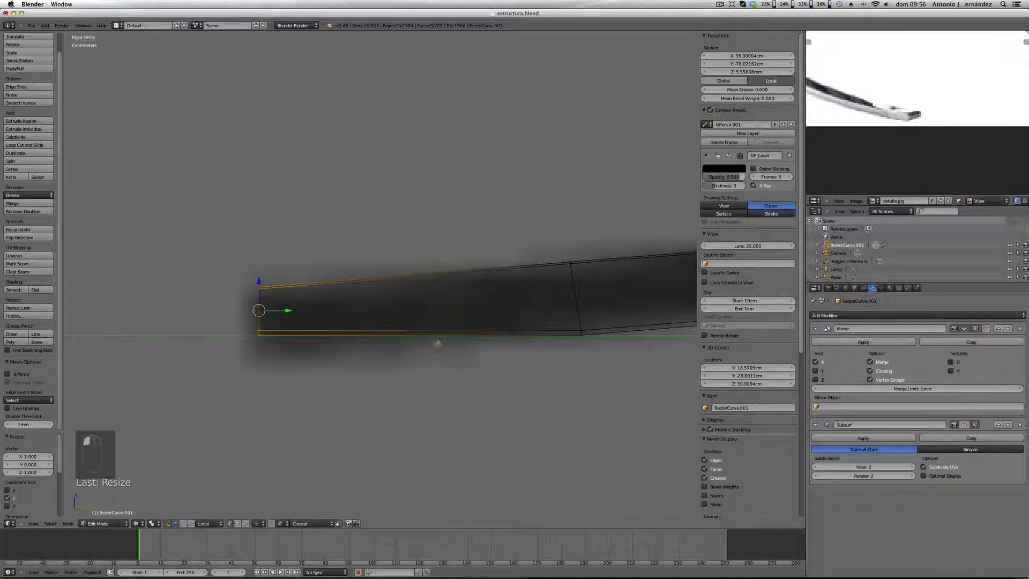
# Step: Select the edge loop behind the front foot's tip and slide it along the leg toward the tip
pyautogui.scroll(-3, 482, 339)
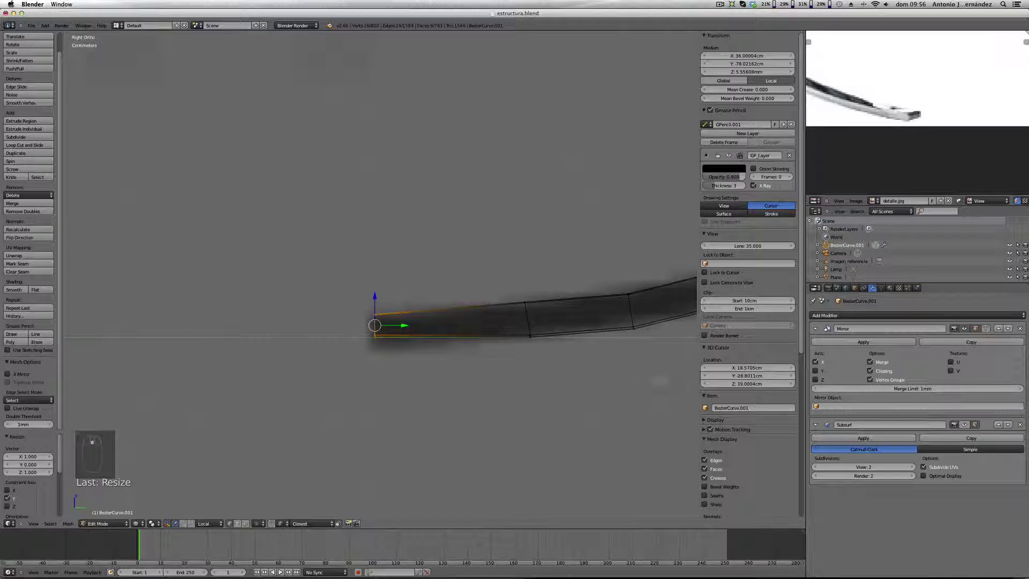
pyautogui.press('a')
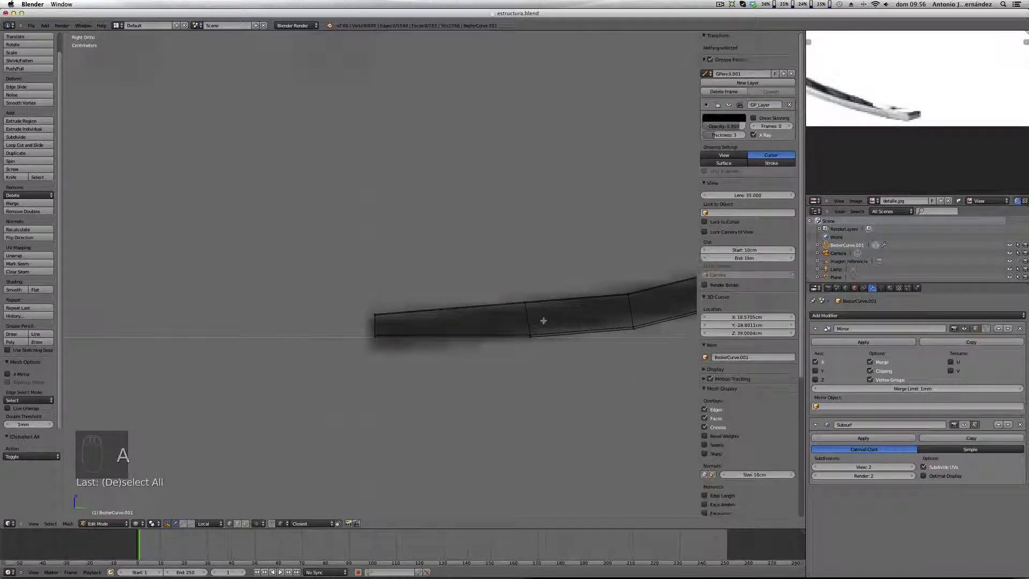
pyautogui.keyDown('alt'); pyautogui.rightClick(528, 318); pyautogui.keyUp('alt')
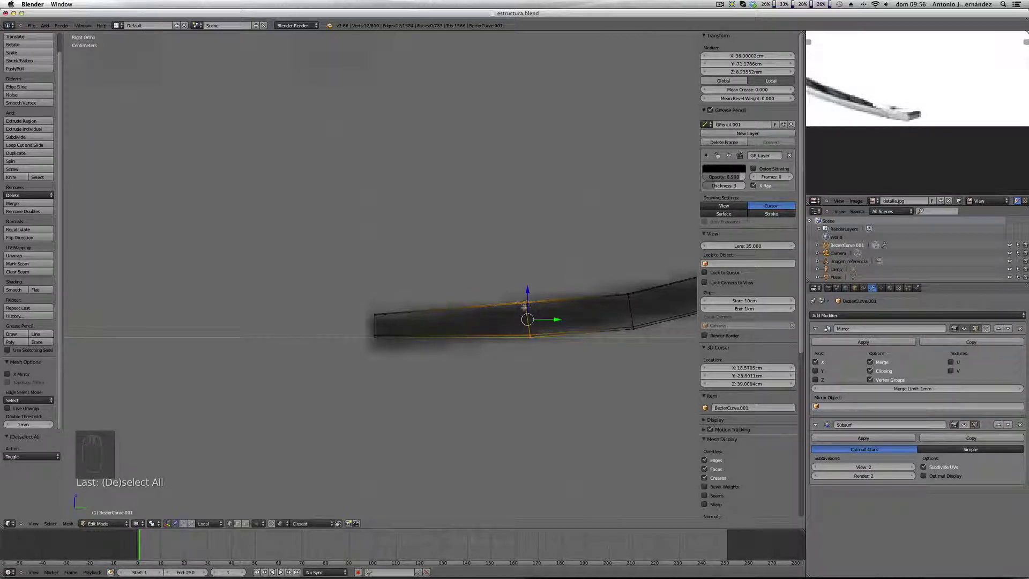
pyautogui.keyDown('shift'); pyautogui.moveTo(524, 304); pyautogui.dragTo(252, 342, button='middle'); pyautogui.keyUp('shift')
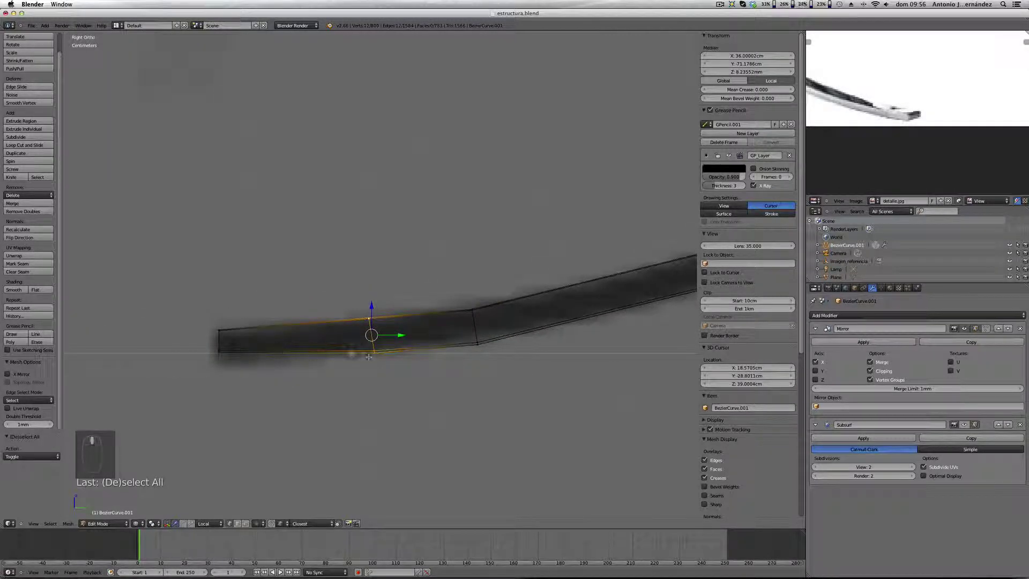
pyautogui.press('g')
pyautogui.press('g')
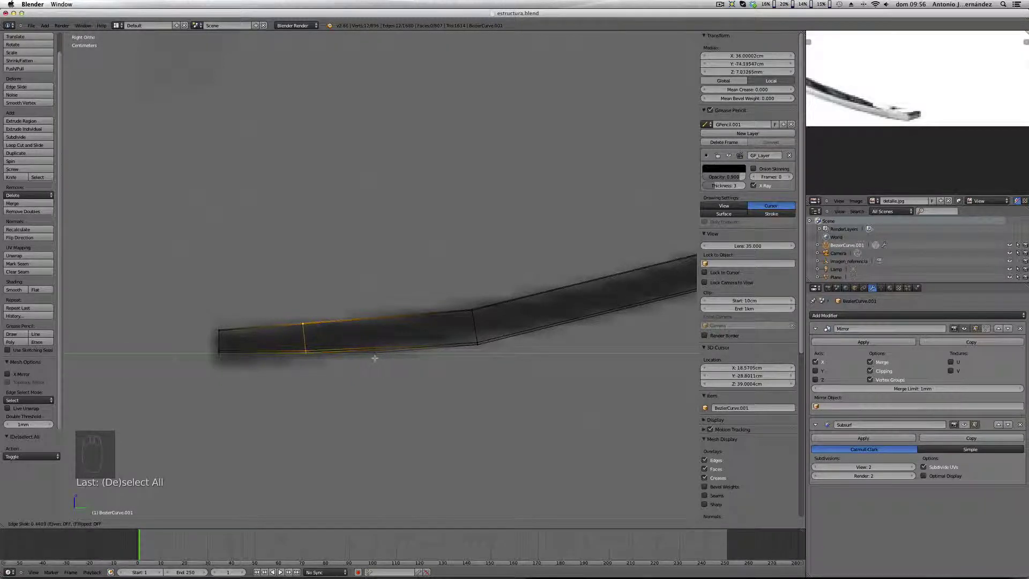
pyautogui.click(378, 356)
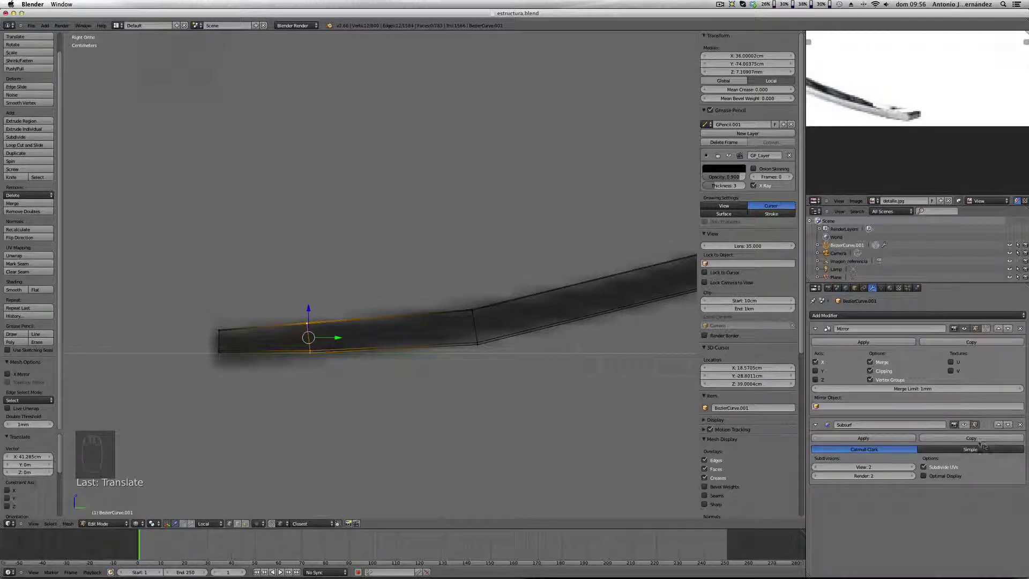
# Step: Turn the Subsurf modifier's viewport display back on, deselect everything, and show the front foot in solid shading
pyautogui.click(965, 424)
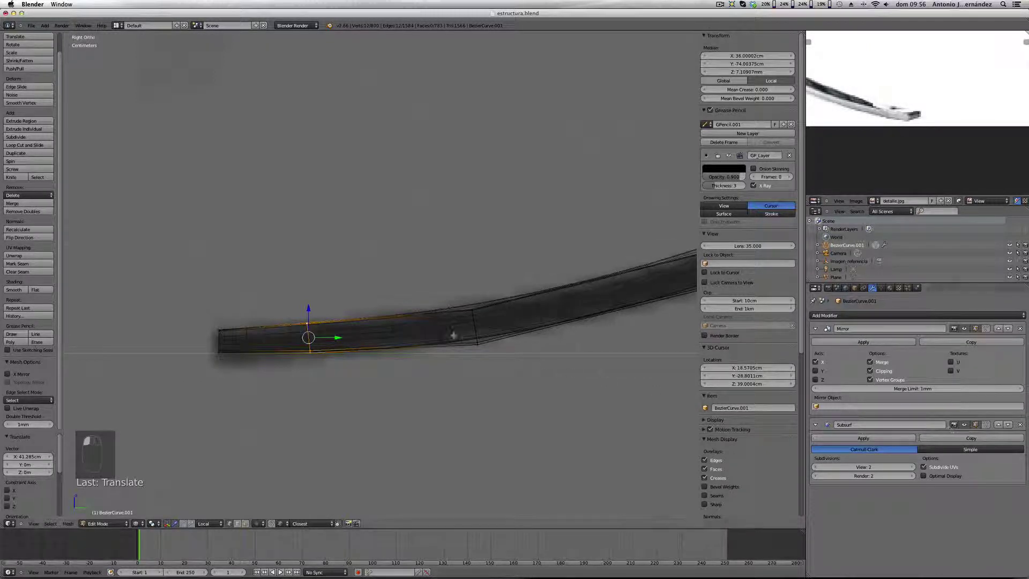
pyautogui.scroll(4, 333, 345)
pyautogui.scroll(1, 332, 345)
pyautogui.scroll(-1, 333, 345)
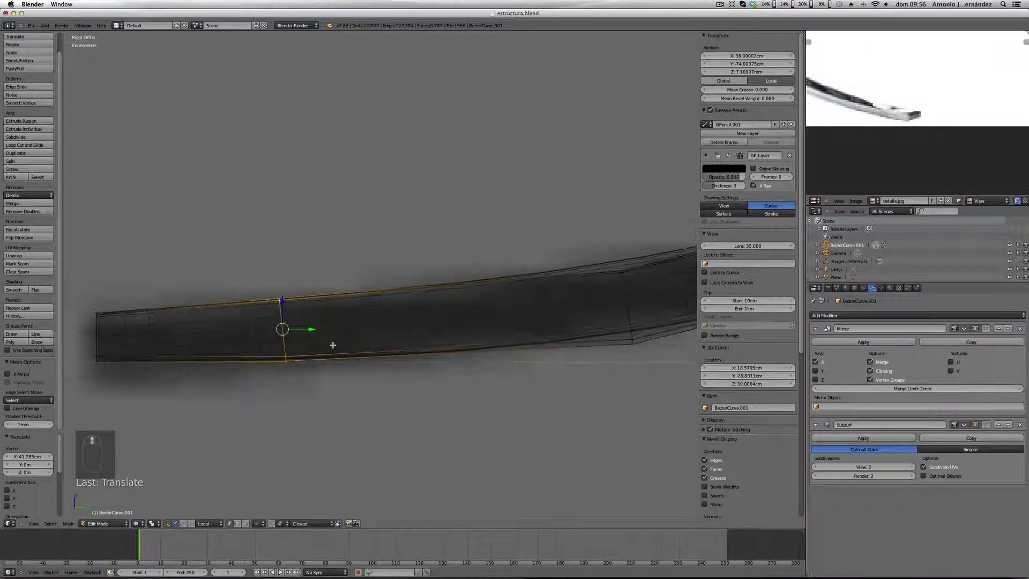
pyautogui.press('a')
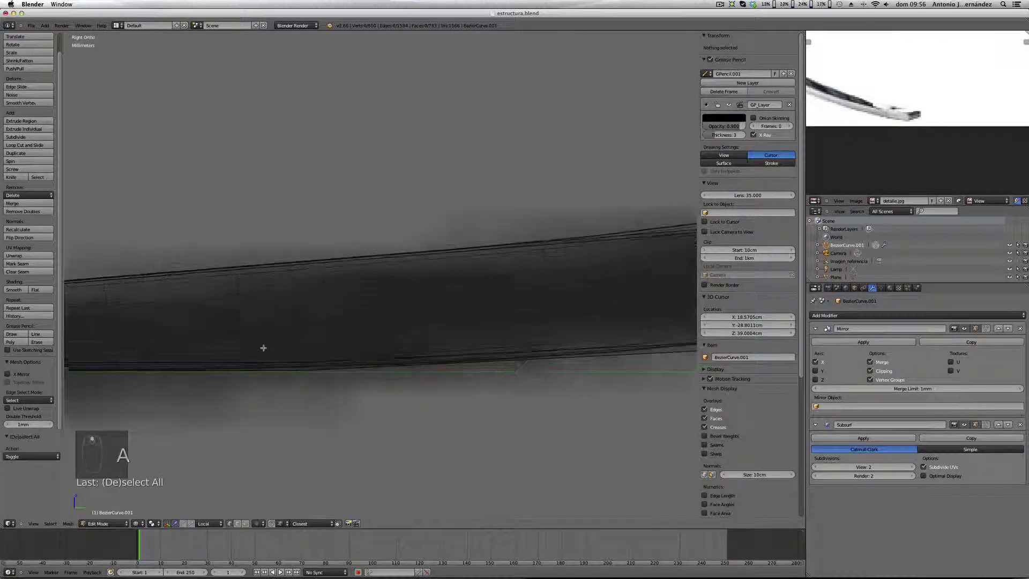
pyautogui.press('z')
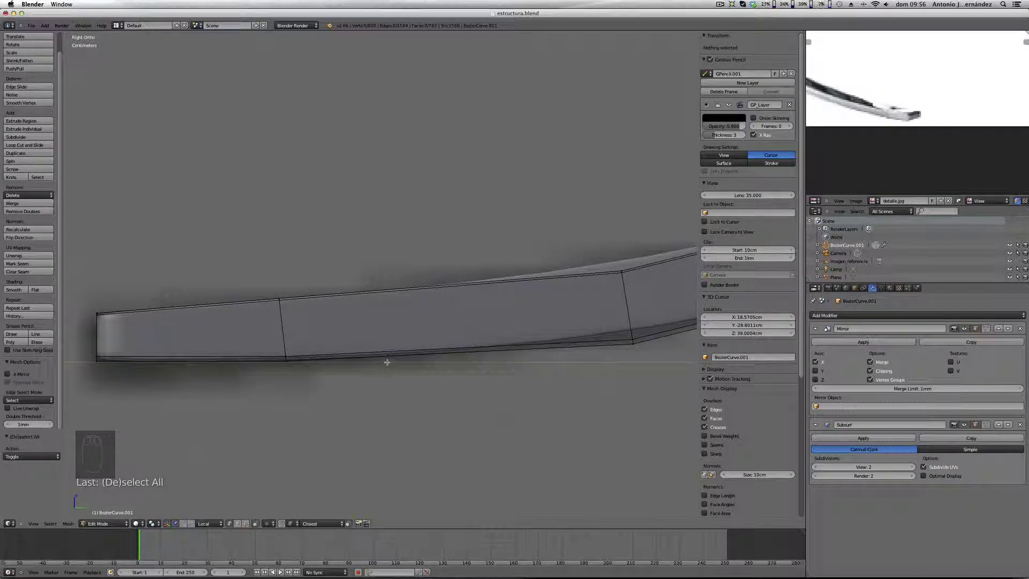
pyautogui.hotkey('ctrl', 'r')
pyautogui.click(365, 363)
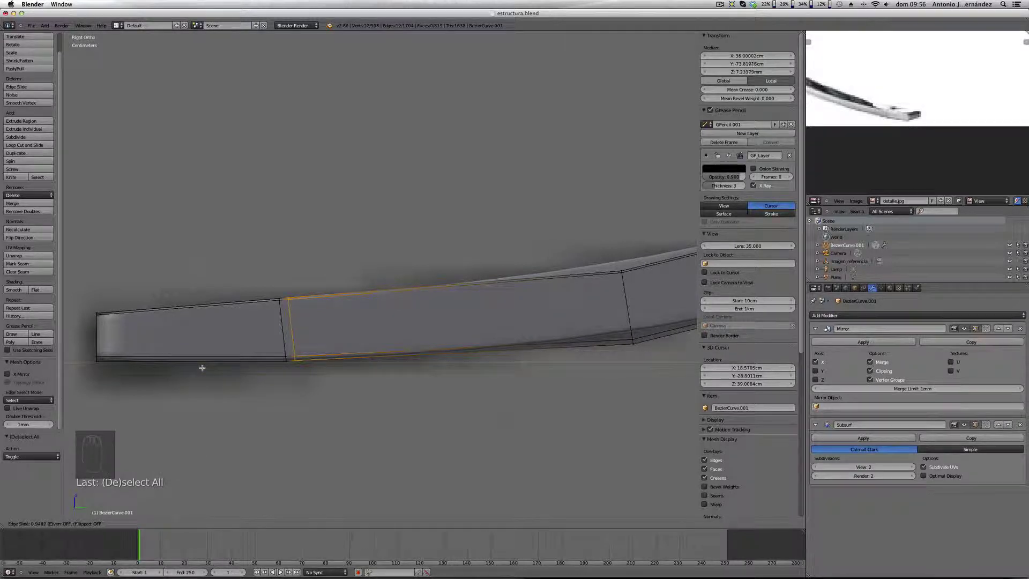
pyautogui.click(203, 369)
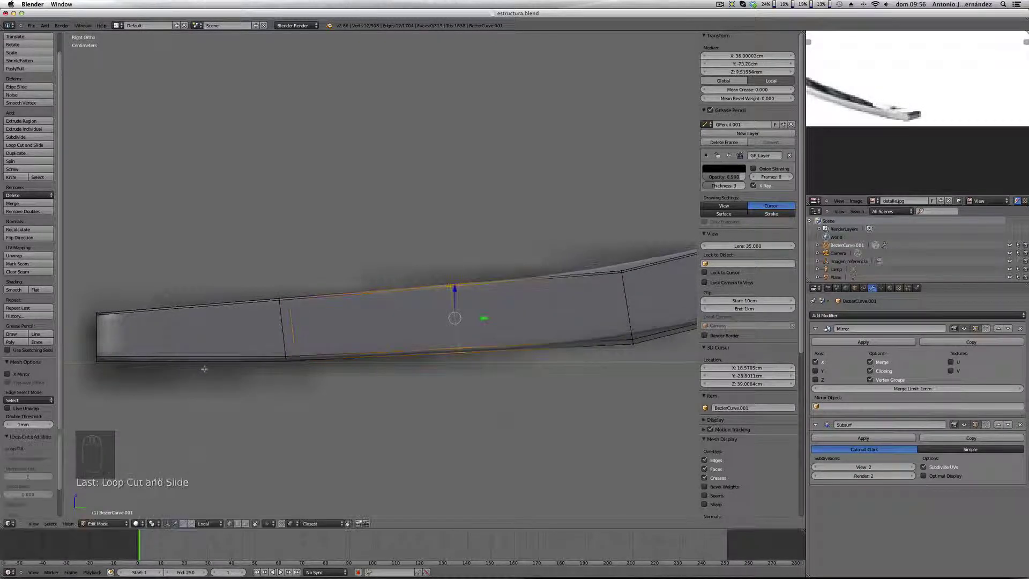
pyautogui.hotkey('ctrl', 'z')
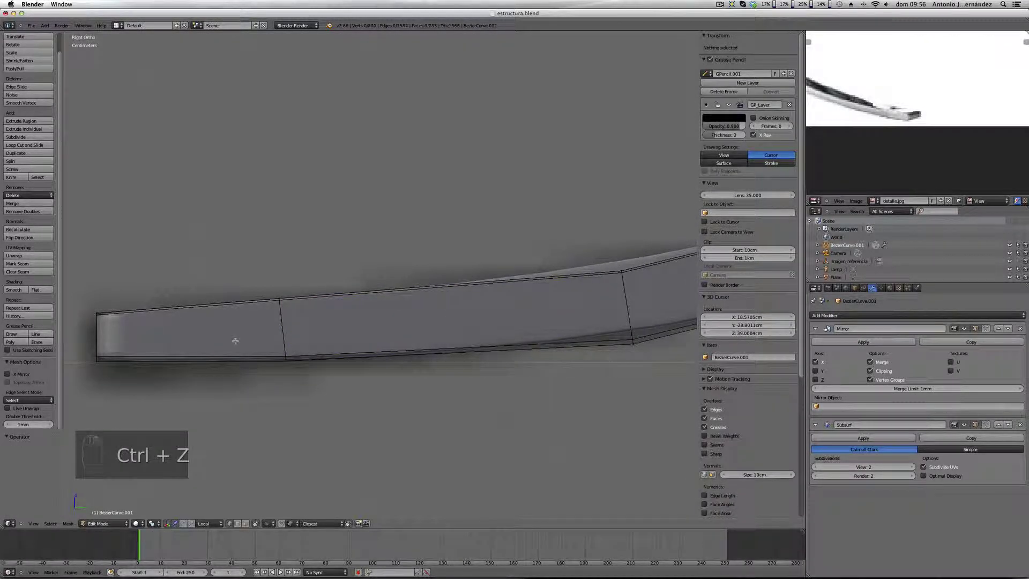
# Step: Add two edge loops across the front foot's end segment, one slid against its inner loop and one against the tip
pyautogui.hotkey('ctrl', 'r')
pyautogui.click(246, 301)
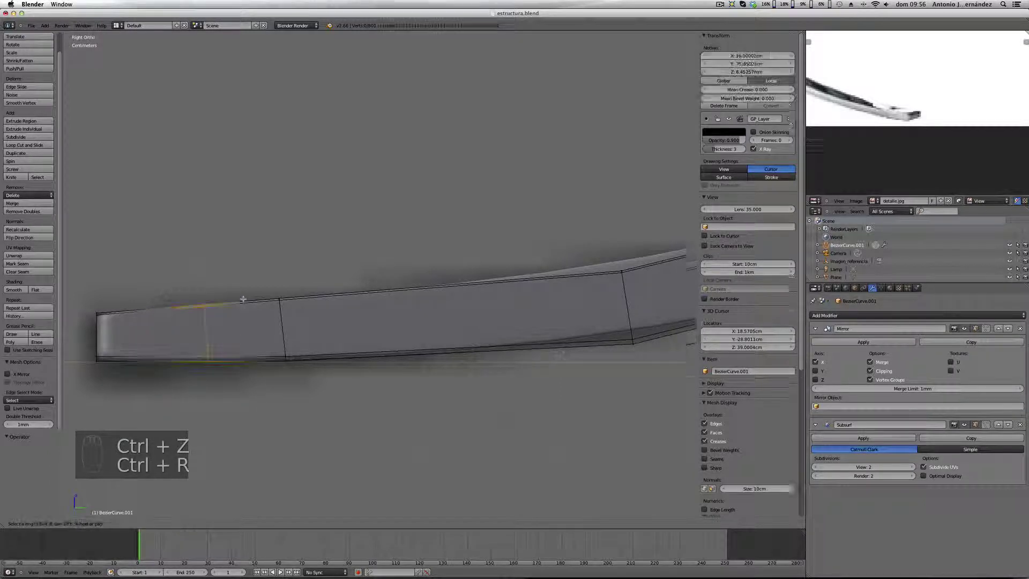
pyautogui.click(331, 316)
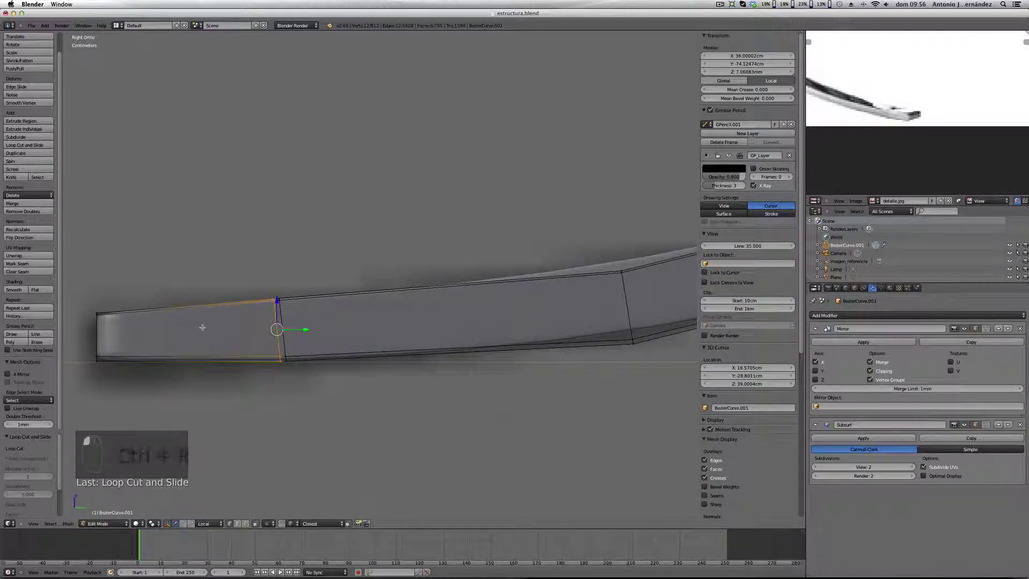
pyautogui.hotkey('ctrl', 'r')
pyautogui.click(195, 304)
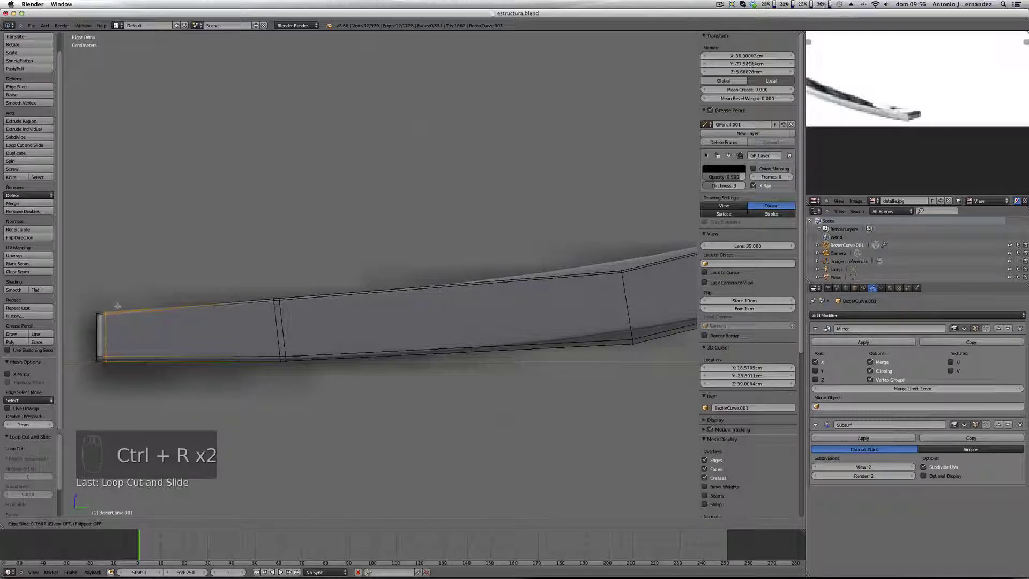
pyautogui.click(107, 307)
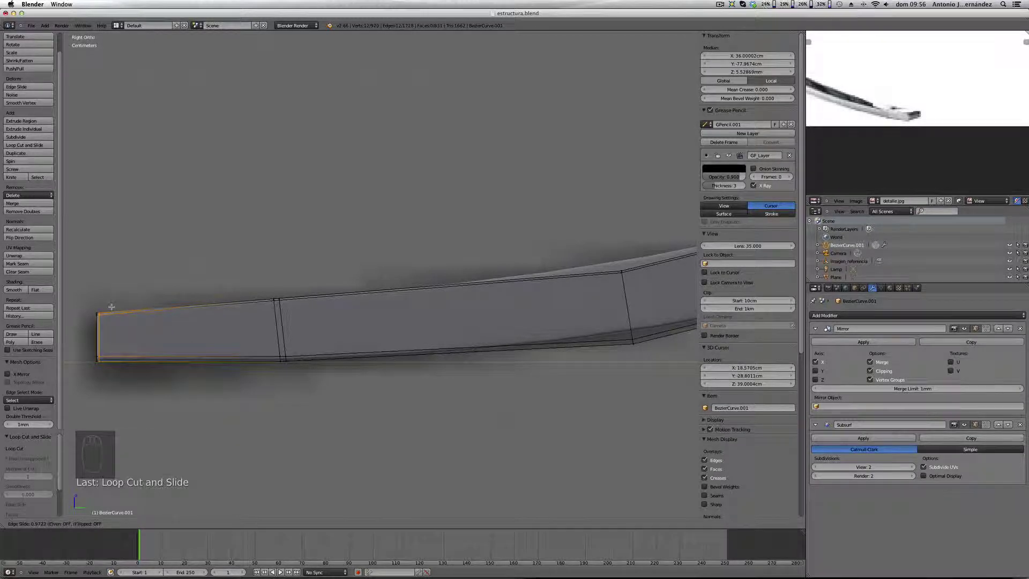
# Step: Check the front foot's smoothed shape in Object Mode from an angled view
pyautogui.moveTo(374, 379); pyautogui.dragTo(348, 359, button='middle')
pyautogui.press('Tab')
pyautogui.scroll(-4, 385, 377)
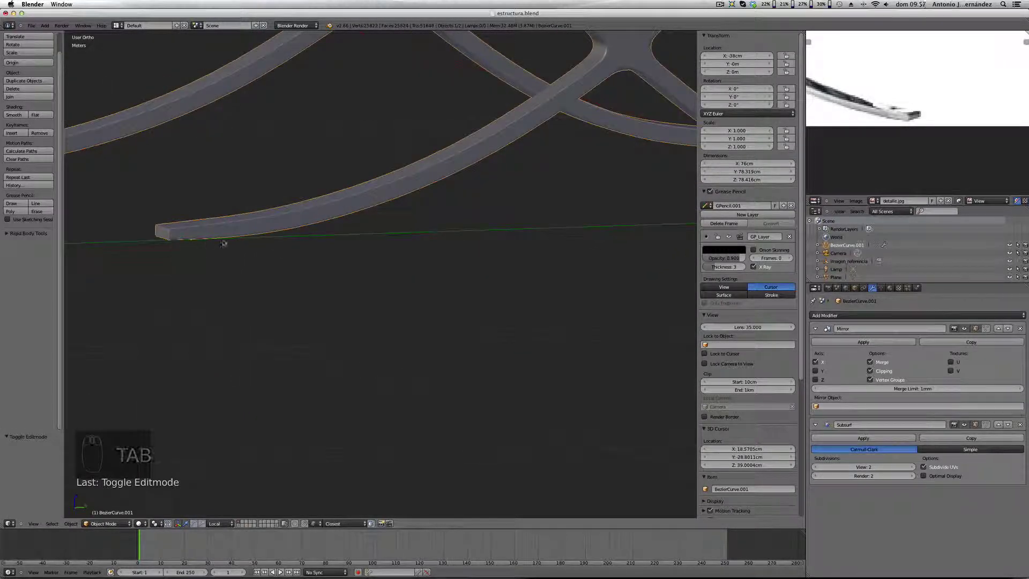
pyautogui.moveTo(220, 244); pyautogui.dragTo(395, 280, button='middle')
# Step: Show the rear foot's tip in wireframe in Edit Mode from the right side, and turn off the Subsurf modifier's viewport display
pyautogui.press('KP_3')
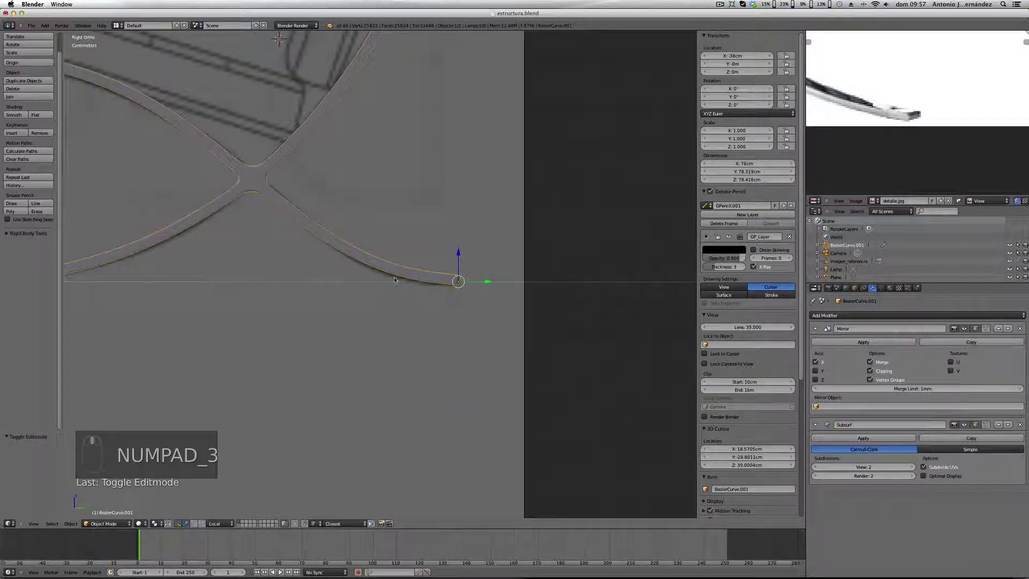
pyautogui.scroll(8, 465, 291)
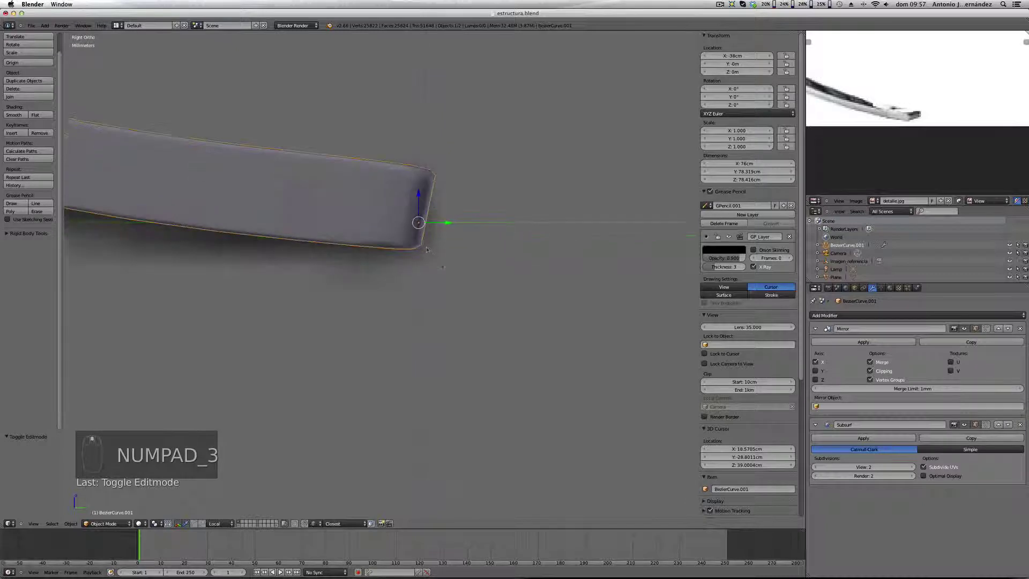
pyautogui.press('Tab')
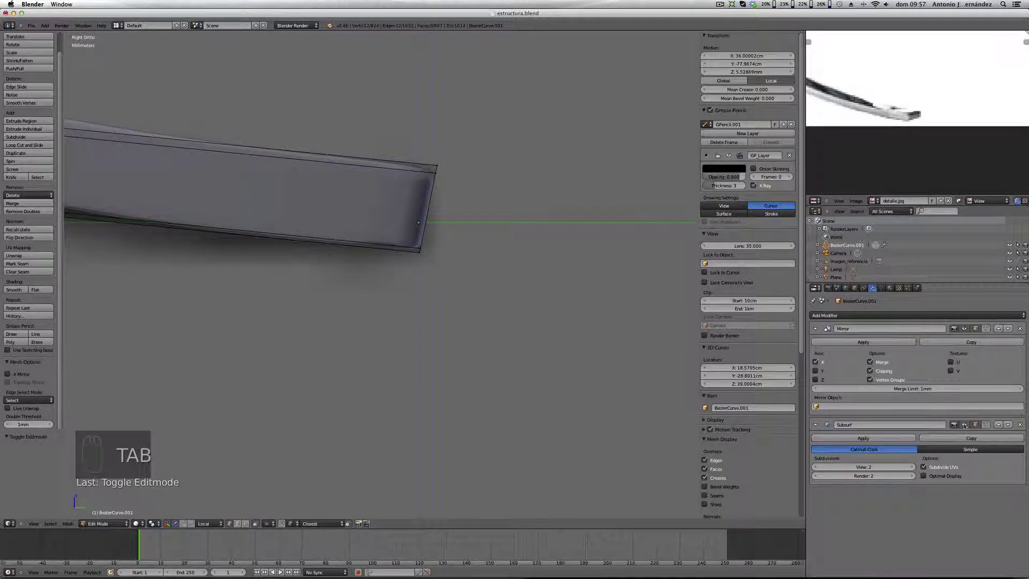
pyautogui.click(964, 425)
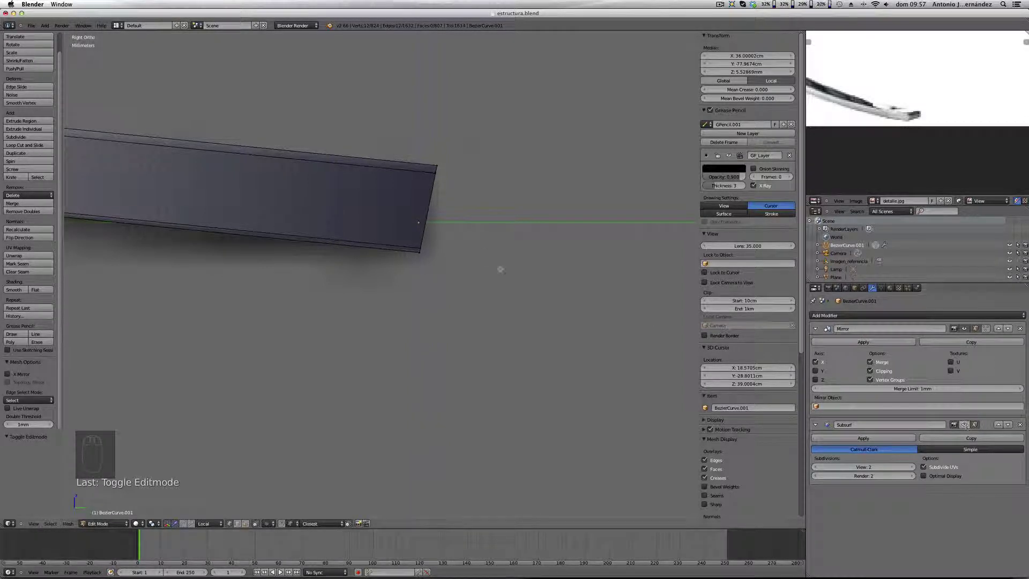
pyautogui.keyDown('shift'); pyautogui.moveTo(367, 213); pyautogui.dragTo(476, 227, button='middle'); pyautogui.keyUp('shift')
pyautogui.press('z')
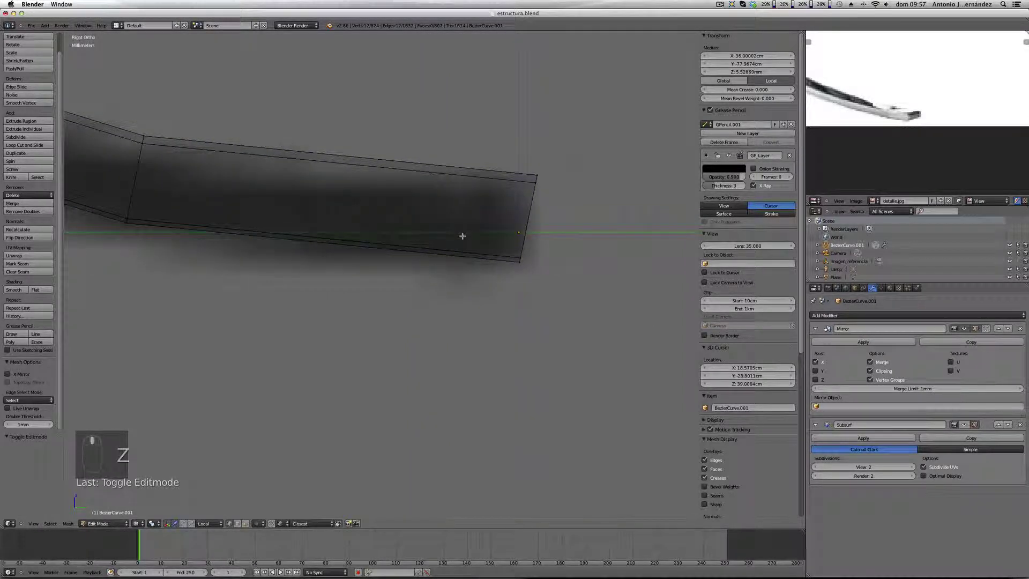
# Step: Add an edge loop across the rear foot's end segment, slid toward the bend
pyautogui.hscroll(-3, 462, 234)
pyautogui.hotkey('ctrl', 'r')
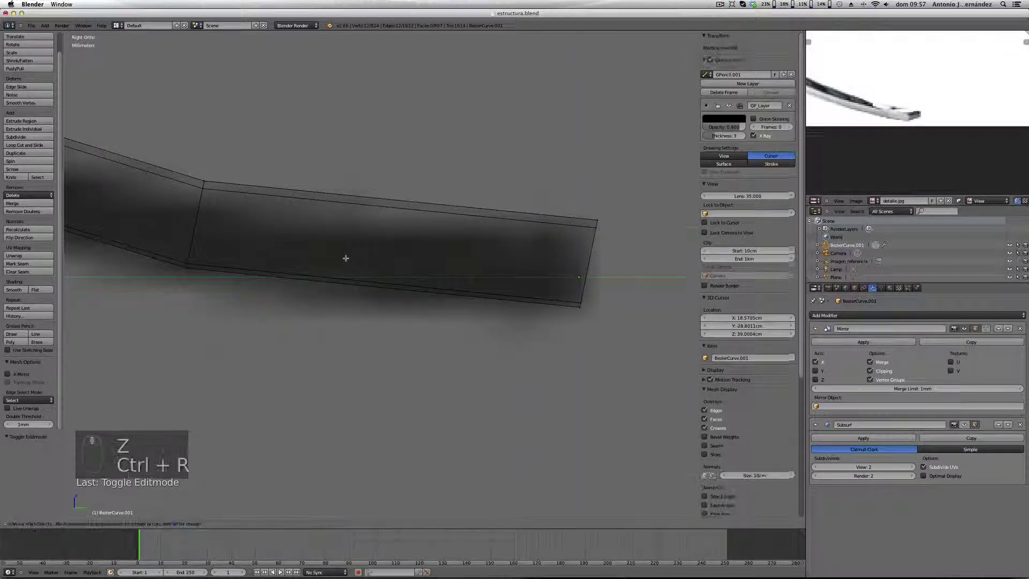
pyautogui.click(338, 259)
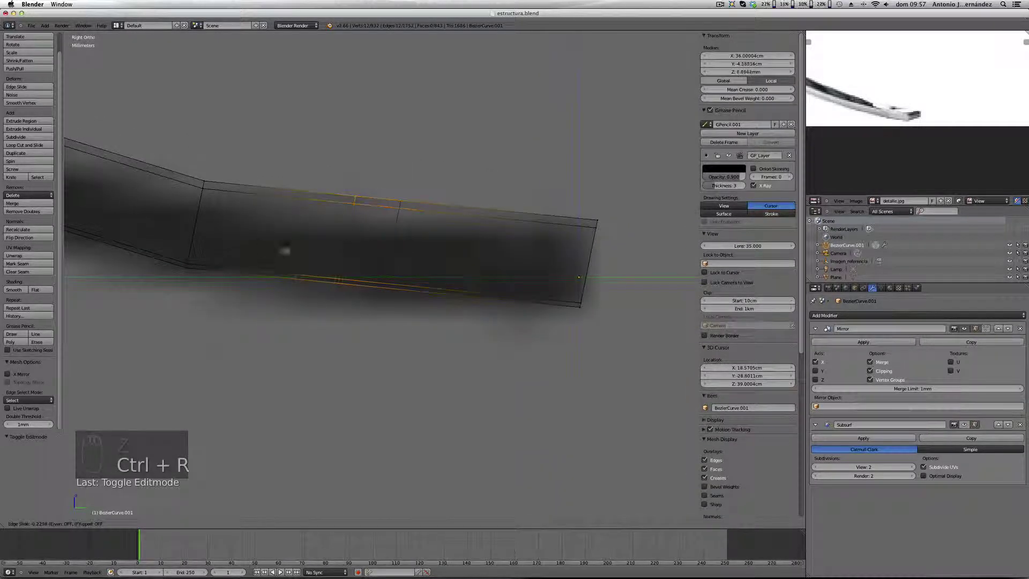
pyautogui.click(236, 246)
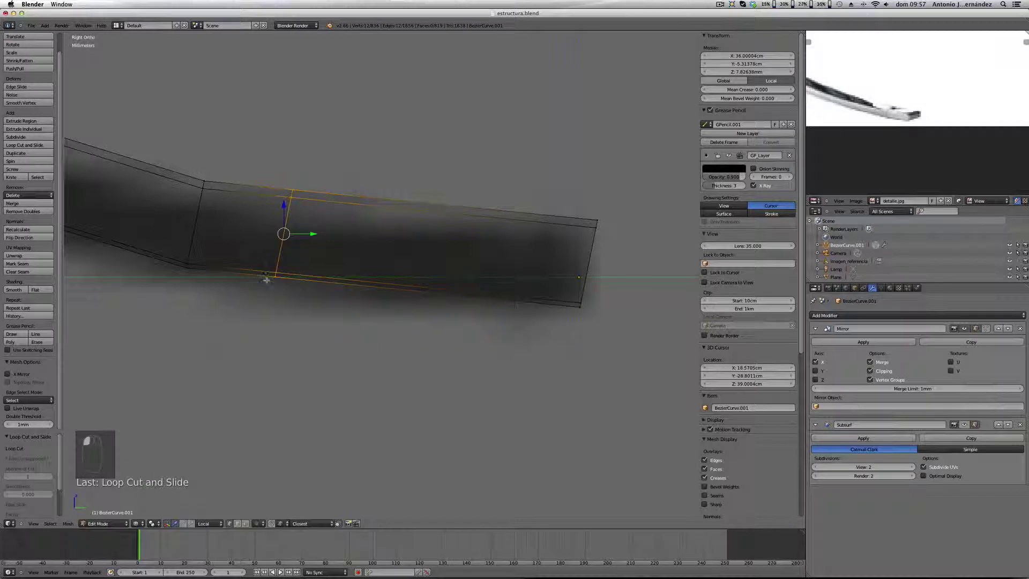
# Step: Raise the lower vertices of the rear foot's tip about 5.48 mm along Z, level with the new loop's bottom
pyautogui.press('a')
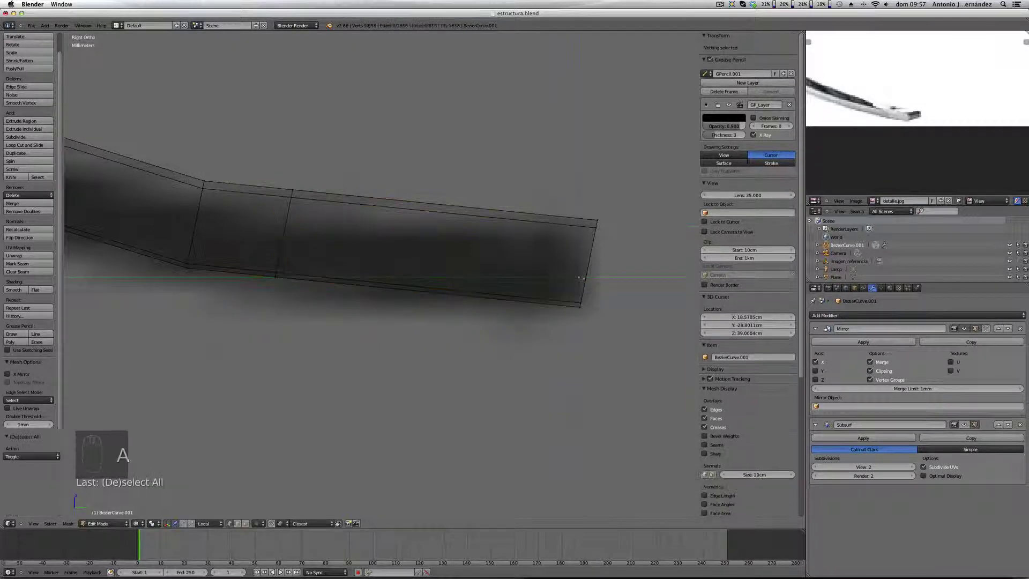
pyautogui.click(572, 332)
pyautogui.press('g')
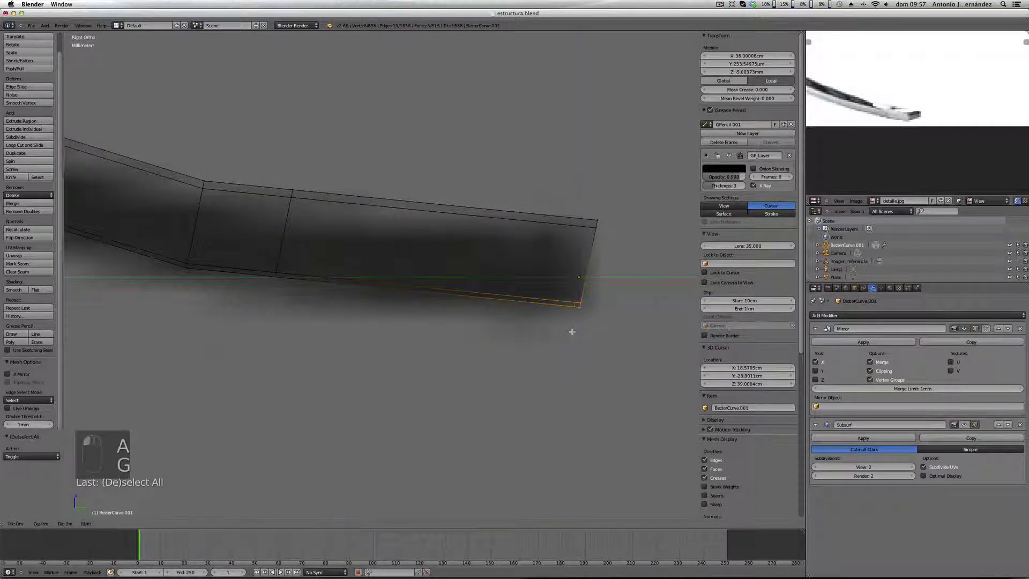
pyautogui.press('z')
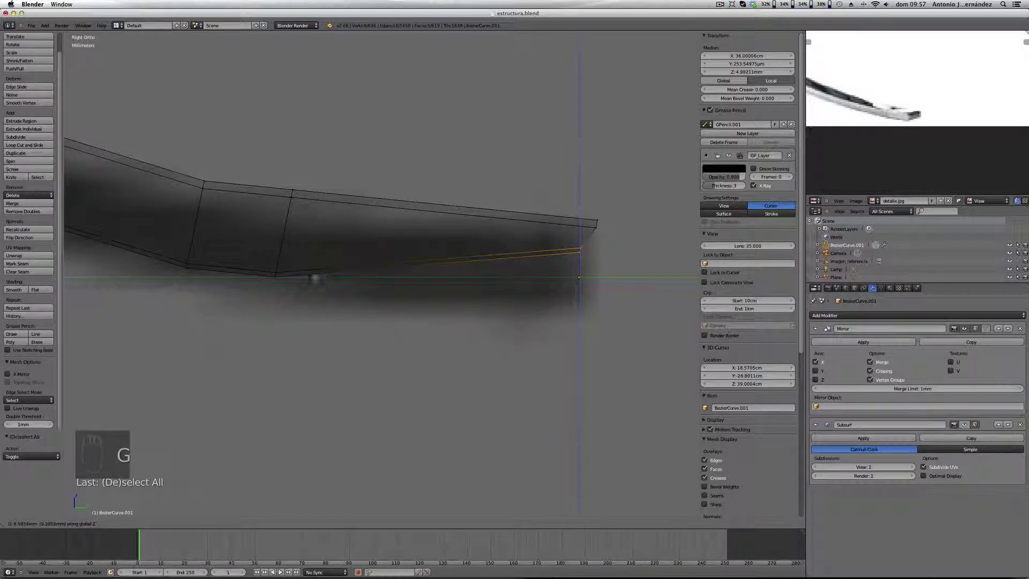
pyautogui.click(275, 275)
# Step: Slide the new edge loop along the rear foot toward the tip, to roughly the middle of the end segment
pyautogui.scroll(-3, 520, 225)
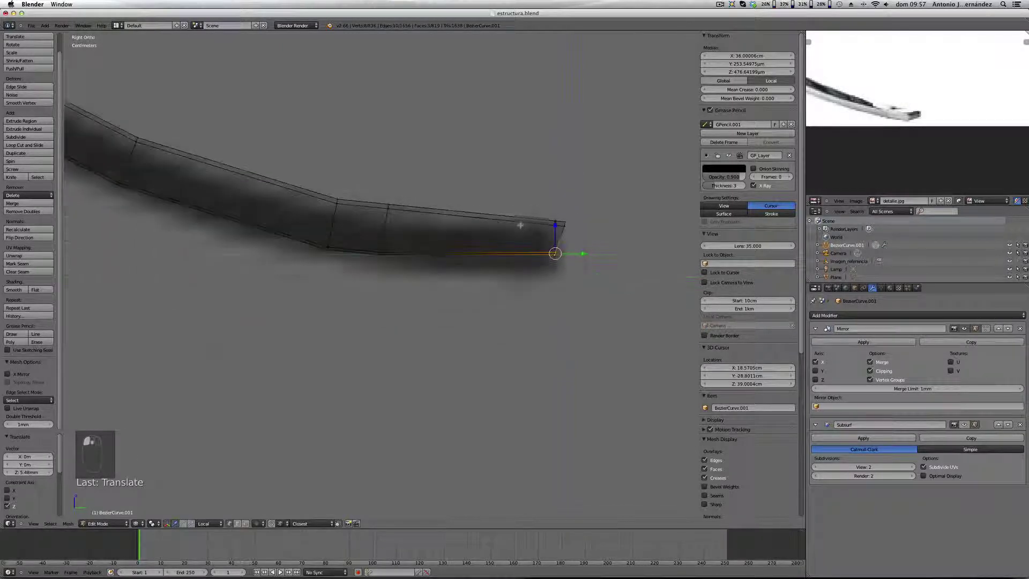
pyautogui.press('a')
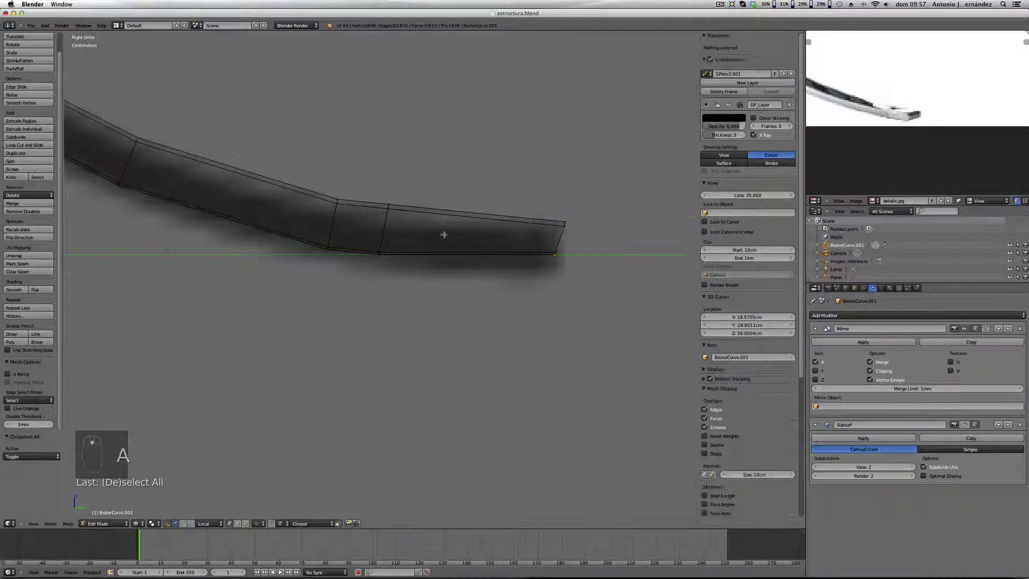
pyautogui.keyDown('alt'); pyautogui.rightClick(382, 235); pyautogui.keyUp('alt')
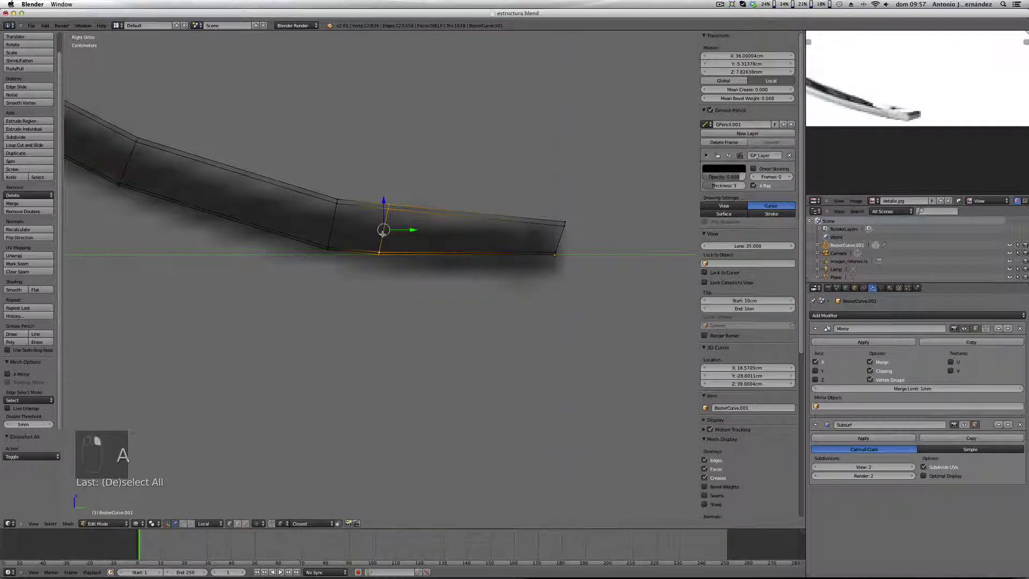
pyautogui.press('g')
pyautogui.press('g')
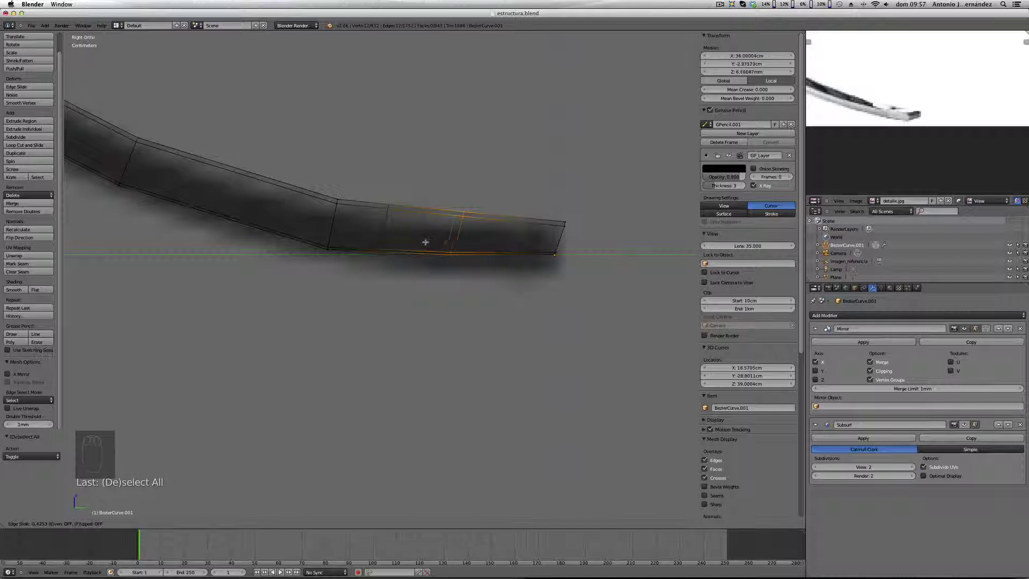
pyautogui.click(428, 242)
# Step: Square the rear foot's tip by scaling its end edge loop to 0 along Y
pyautogui.press('a')
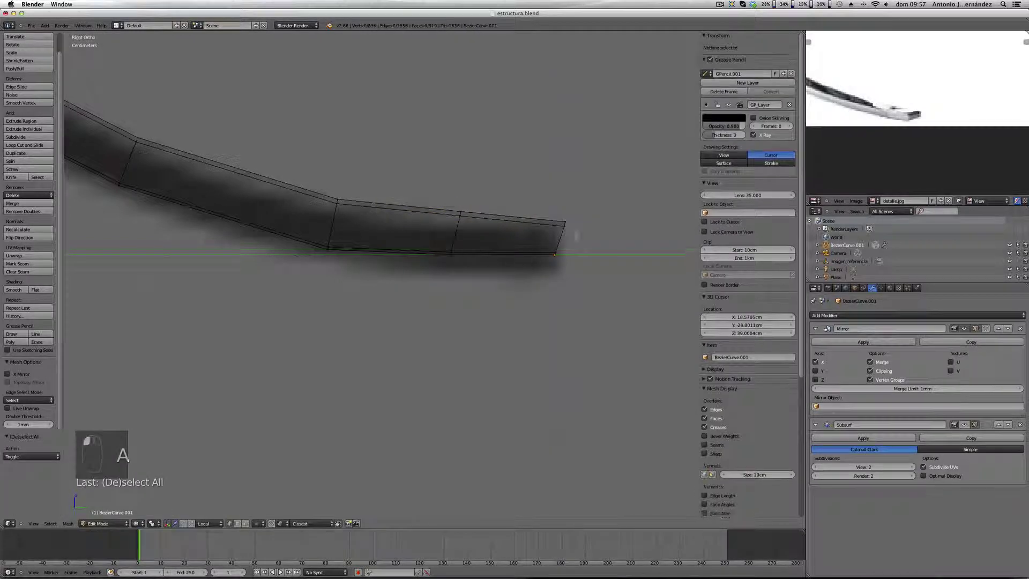
pyautogui.keyDown('alt'); pyautogui.rightClick(560, 238); pyautogui.keyUp('alt')
pyautogui.press('s')
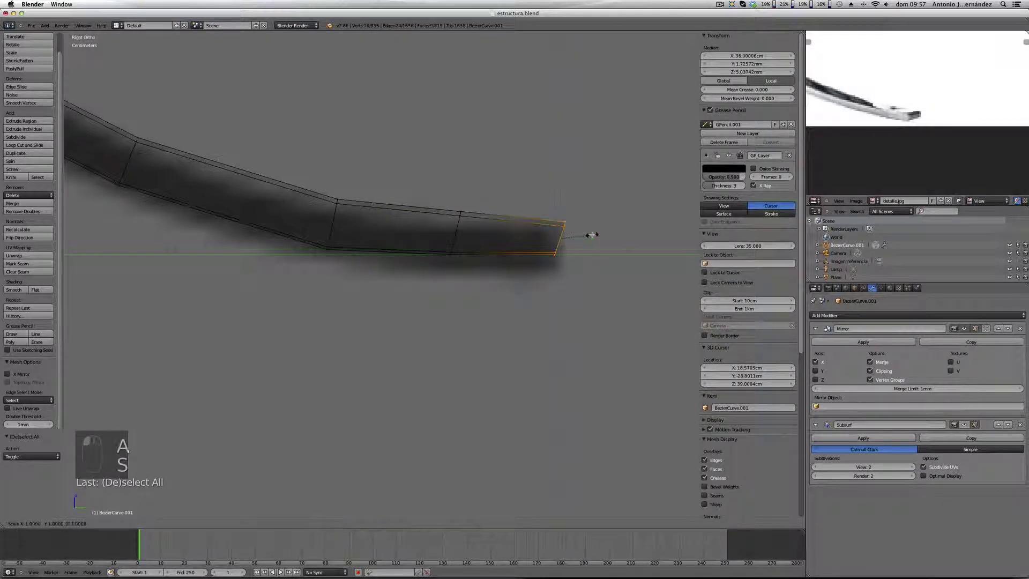
pyautogui.press('y')
pyautogui.press('0')
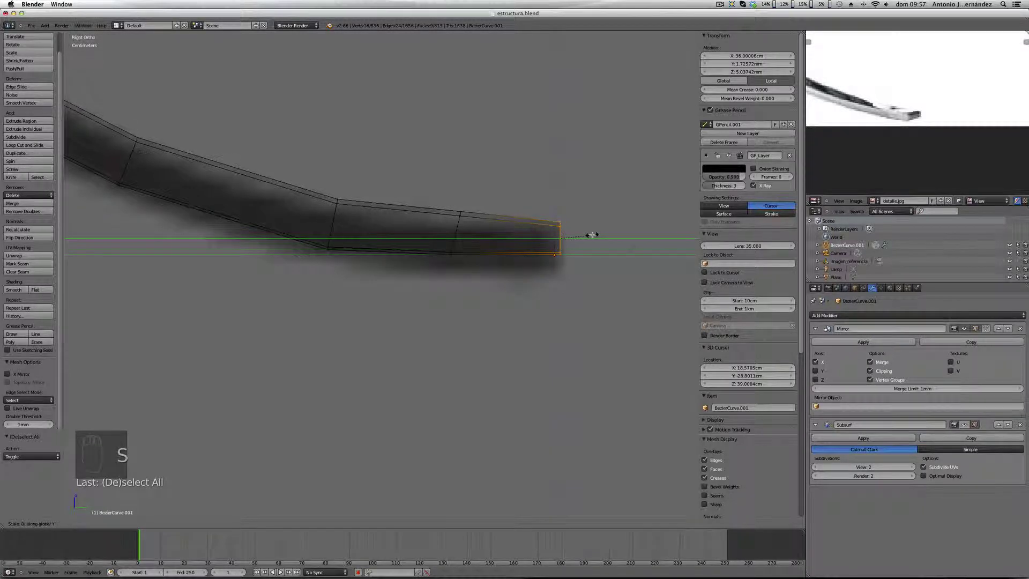
pyautogui.click(591, 235)
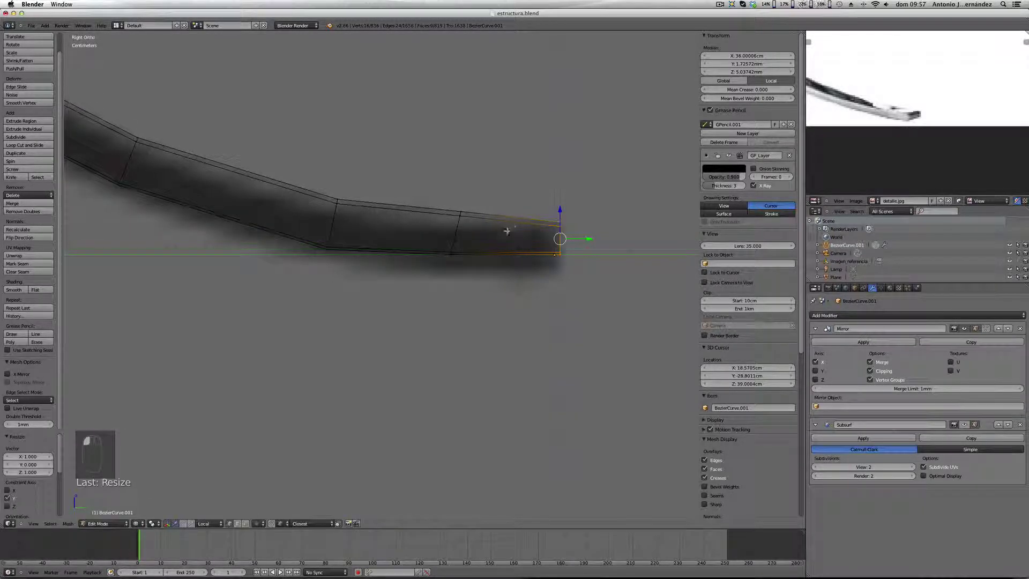
# Step: Turn the Subsurf modifier's viewport display back on and add an edge loop tight against the rear foot end segment's inner loop
pyautogui.click(975, 424)
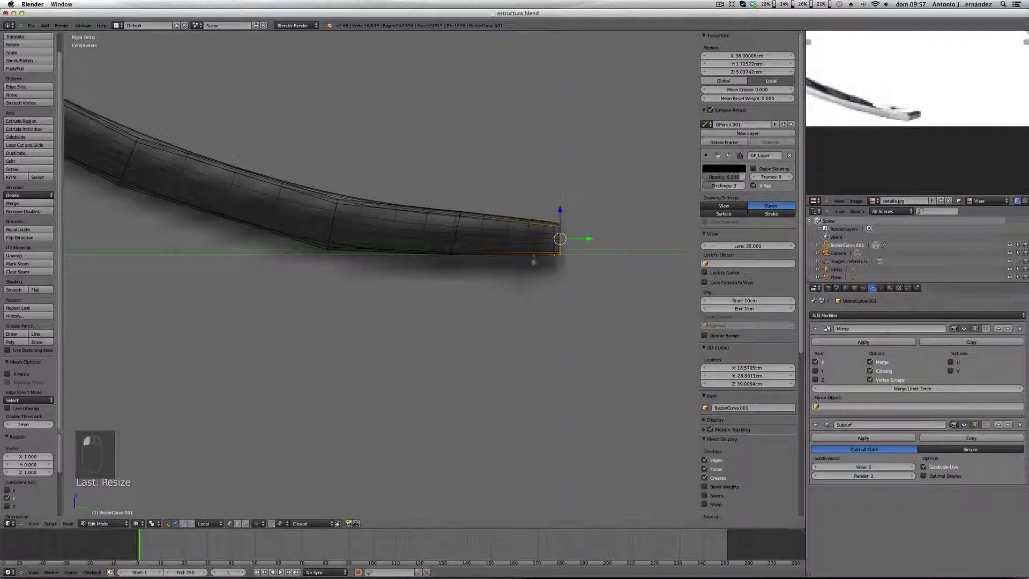
pyautogui.scroll(2, 502, 235)
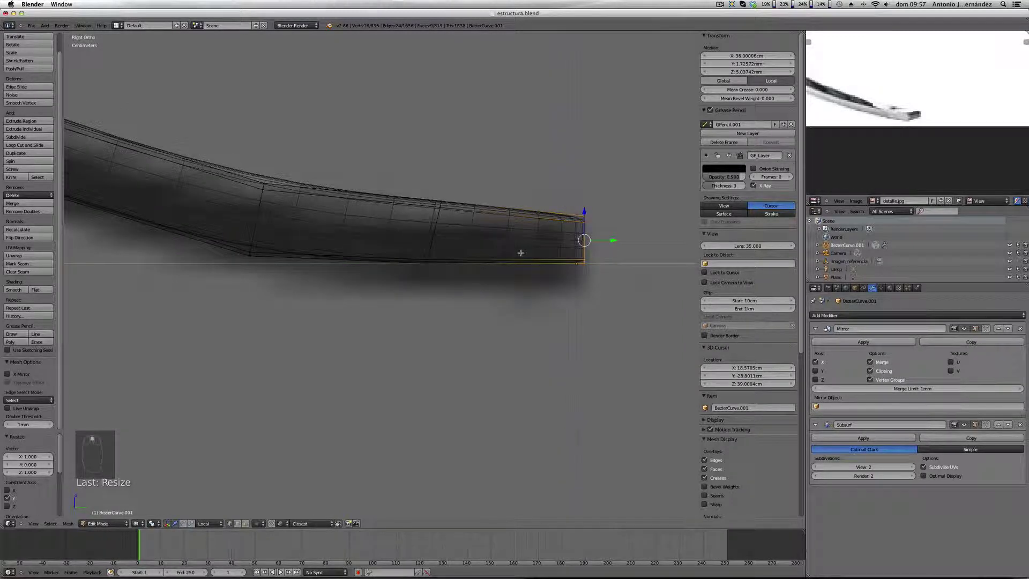
pyautogui.hotkey('ctrl', 'r')
pyautogui.click(496, 253)
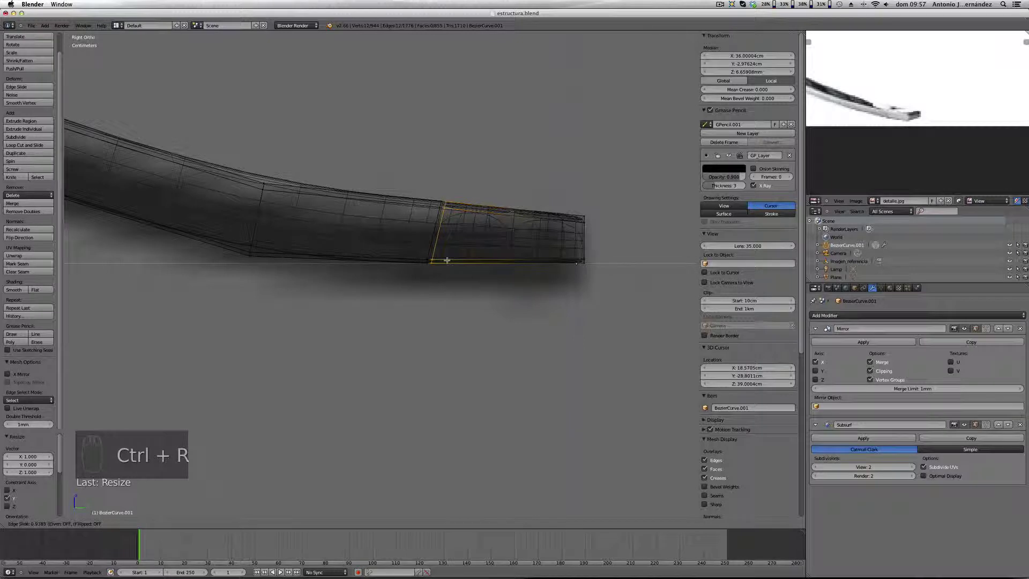
pyautogui.click(444, 260)
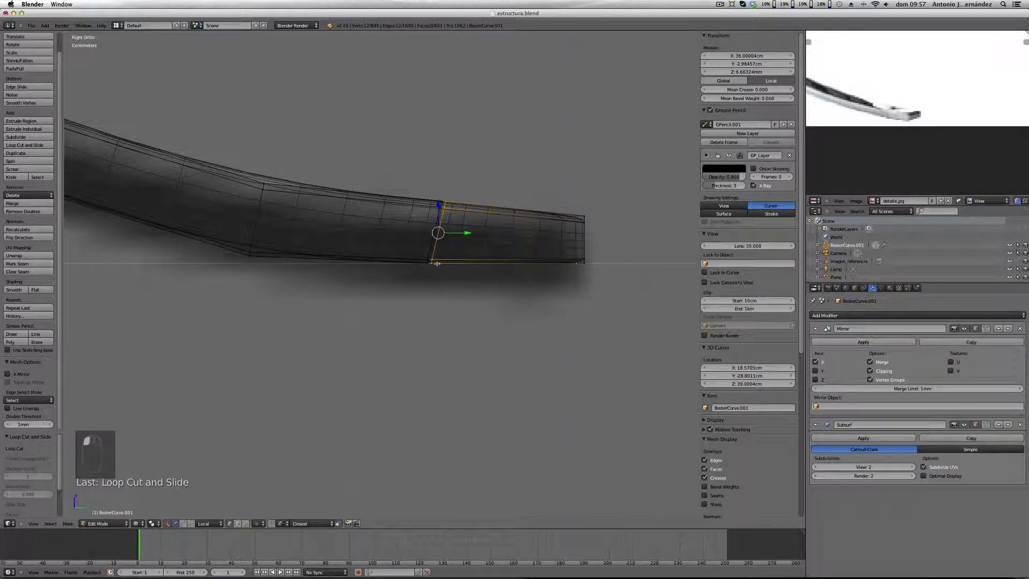
# Step: Add another edge loop across the rear foot's end segment, slid tight against the tip
pyautogui.scroll(3, 433, 263)
pyautogui.scroll(-2, 433, 262)
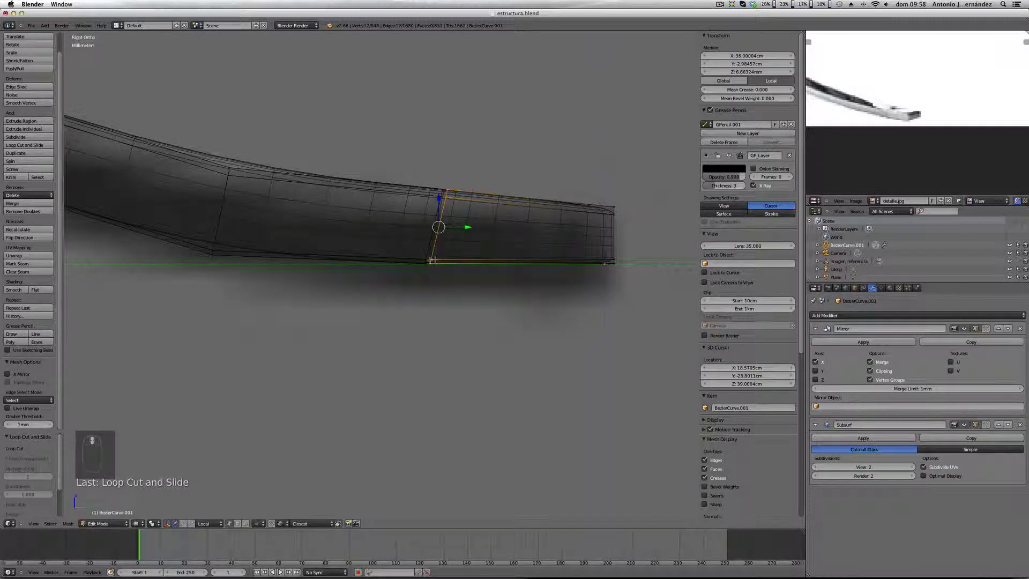
pyautogui.hotkey('ctrl', 'r')
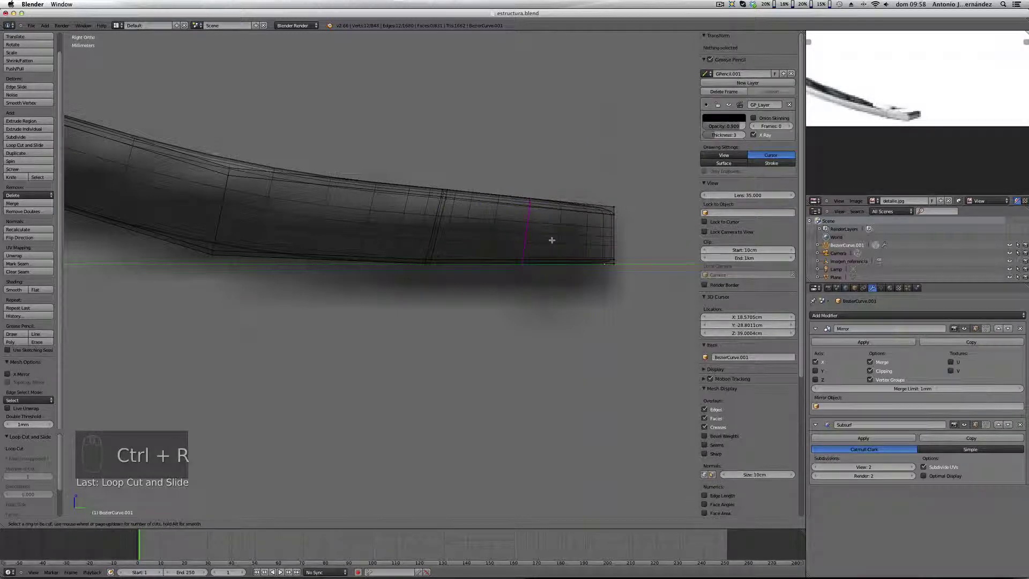
pyautogui.click(552, 239)
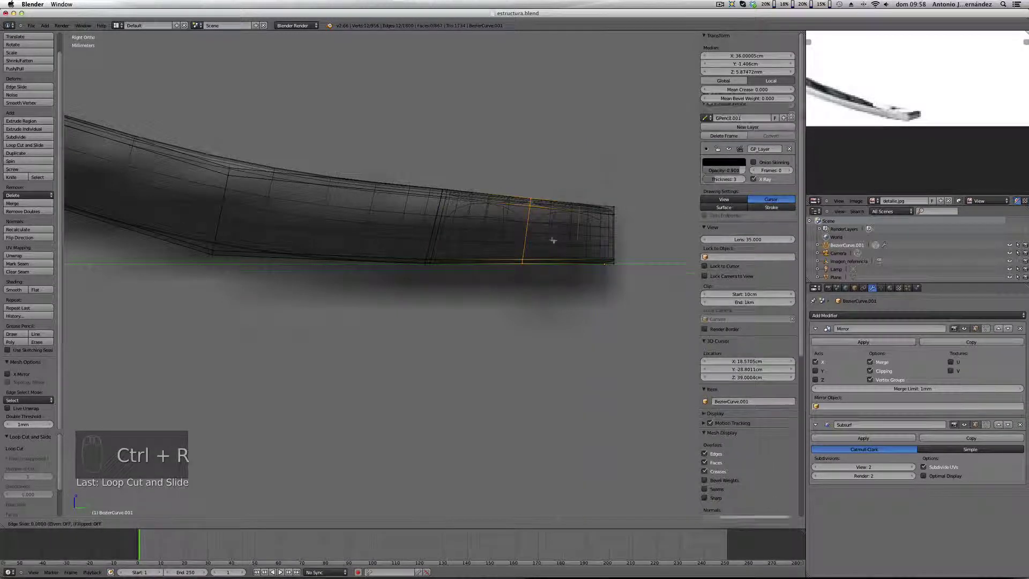
pyautogui.click(639, 252)
# Step: Check the whole smoothed chair frame in solid shading in Object Mode from an angled view
pyautogui.press('z')
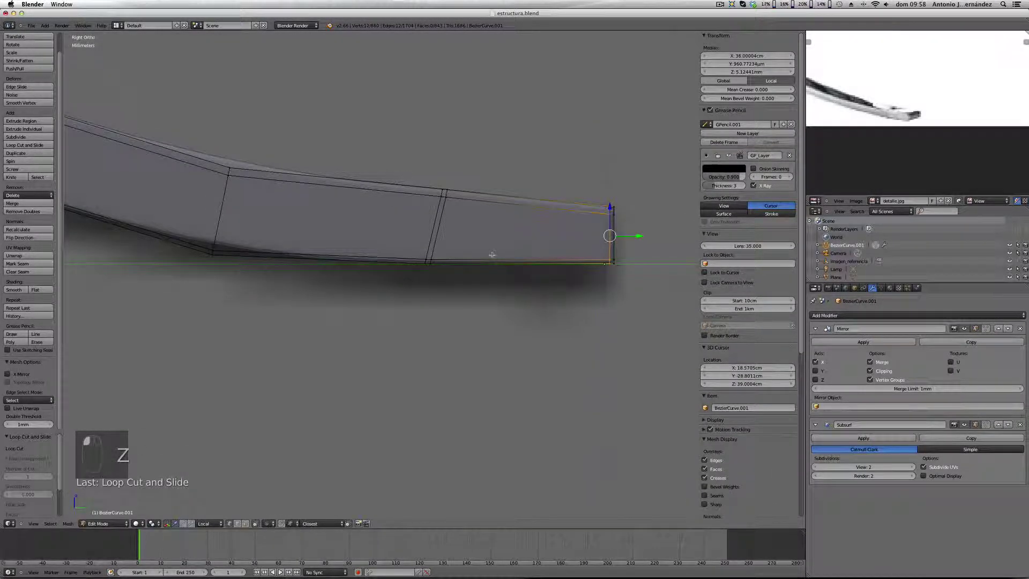
pyautogui.press('Tab')
pyautogui.moveTo(492, 255); pyautogui.dragTo(459, 316, button='middle')
pyautogui.scroll(-5, 520, 299)
pyautogui.scroll(-3, 459, 315)
pyautogui.scroll(3, 460, 315)
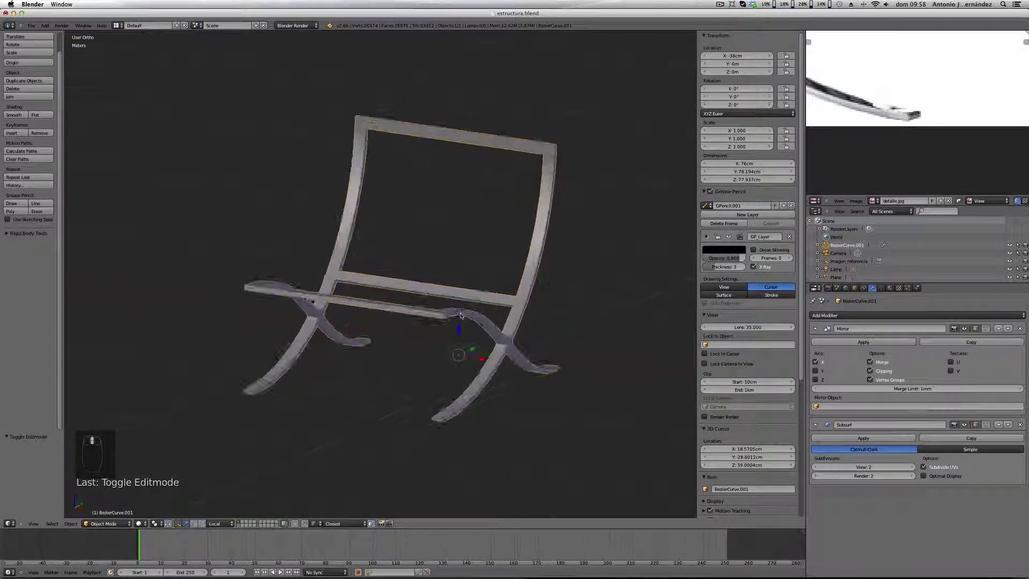